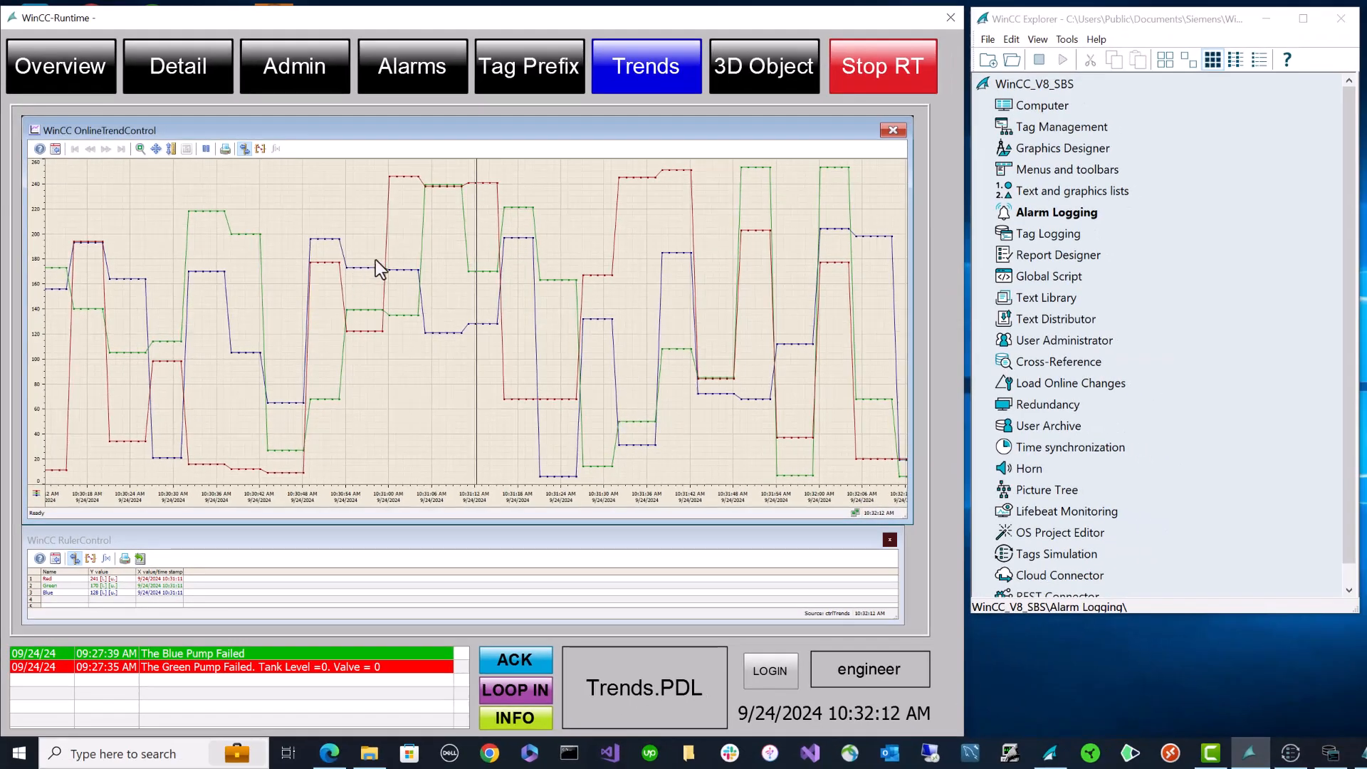
- Show the long-term archive list of alarm messages in the runtime's Alarms picture
click(441, 39)
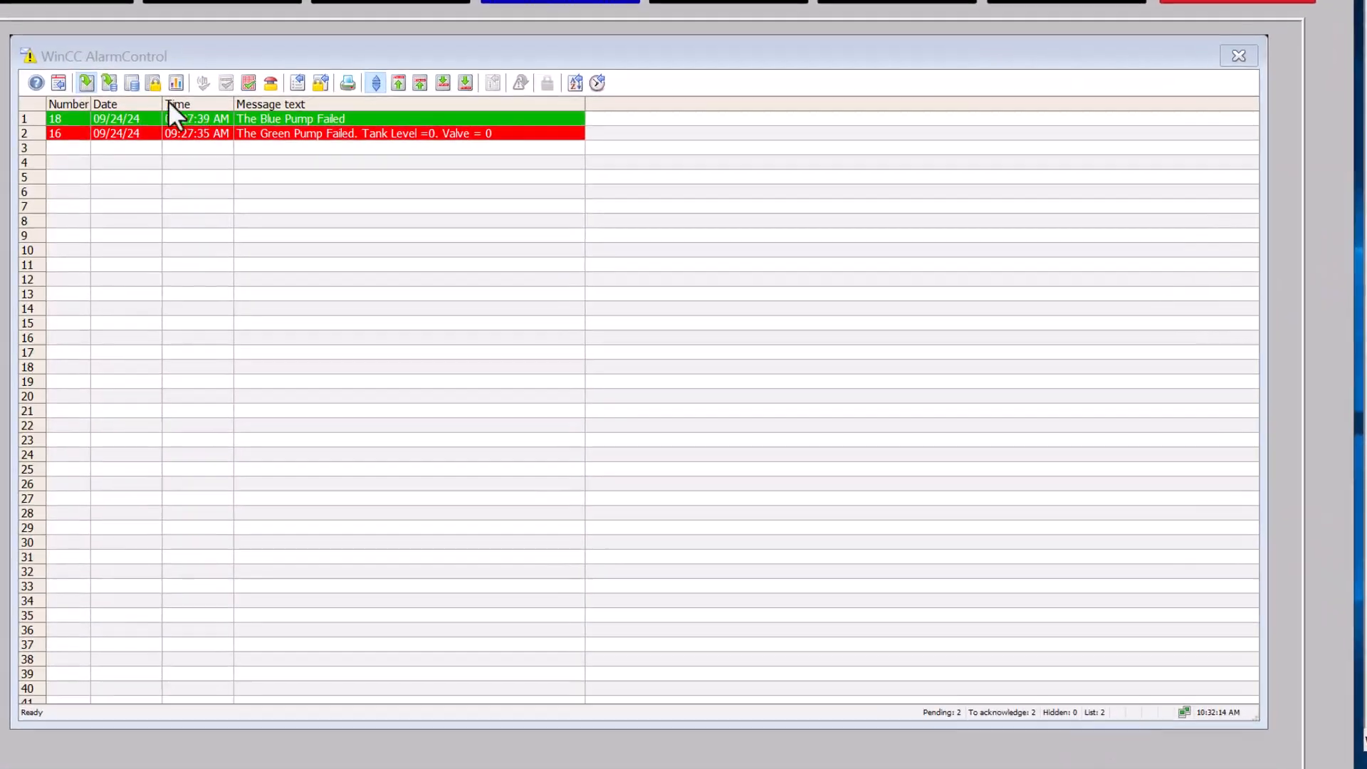
click(128, 82)
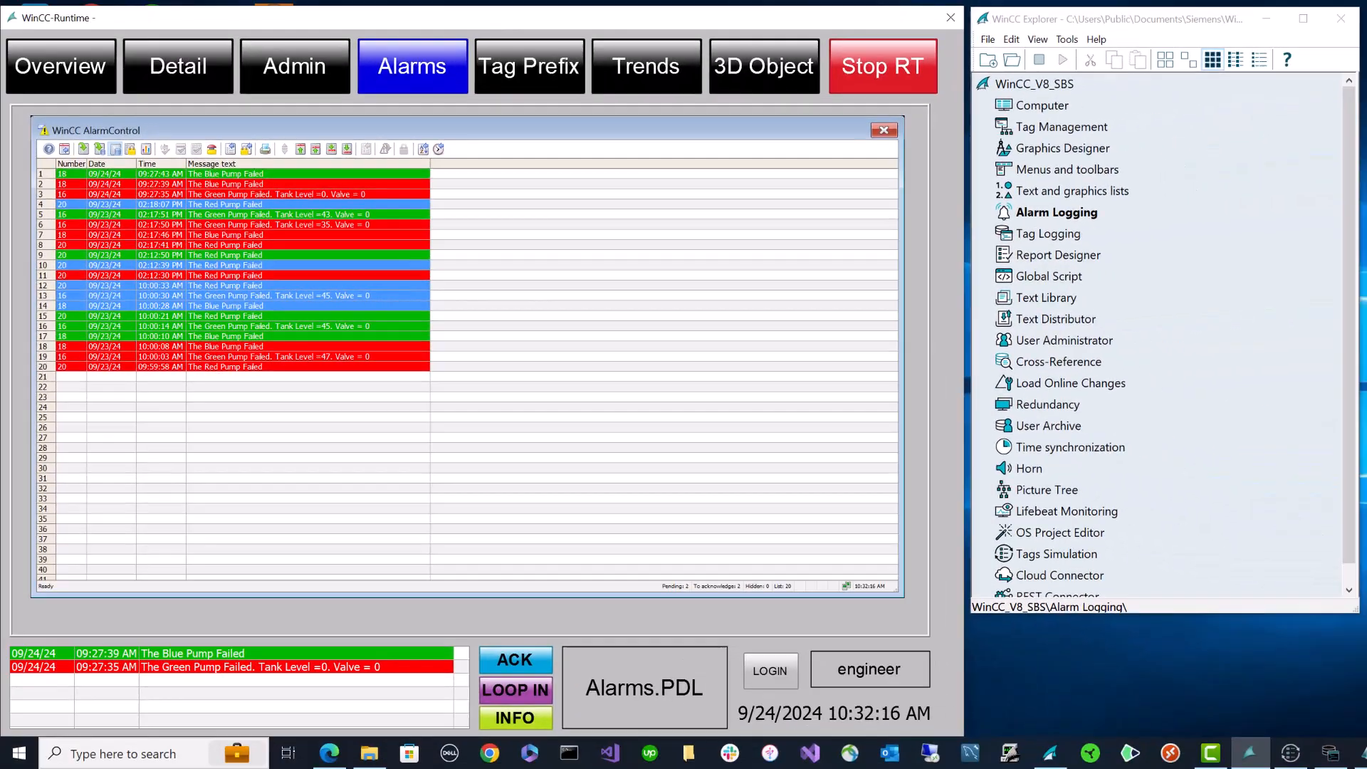
- Switch to File Explorer and open the TagLoggingFast folder inside the project's ArchiveManager folder
click(363, 756)
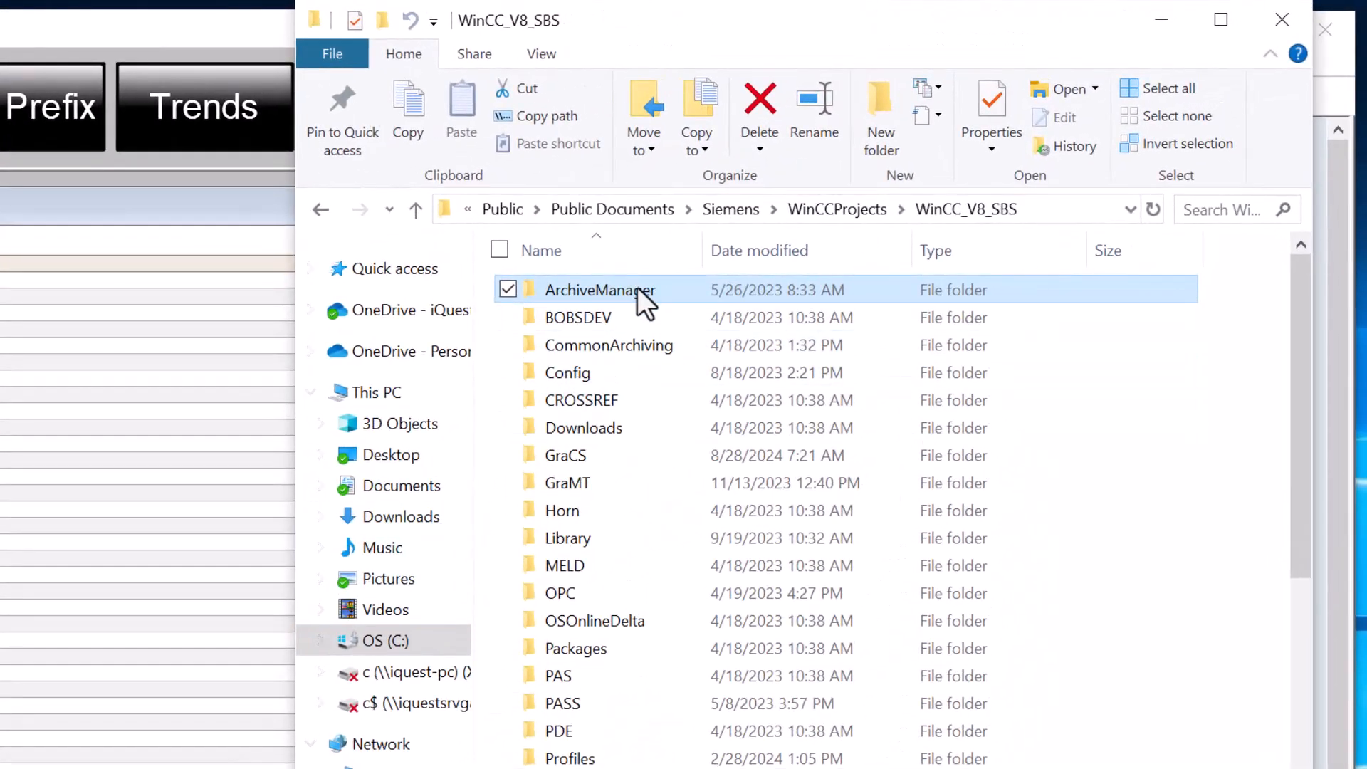
double_click(638, 289)
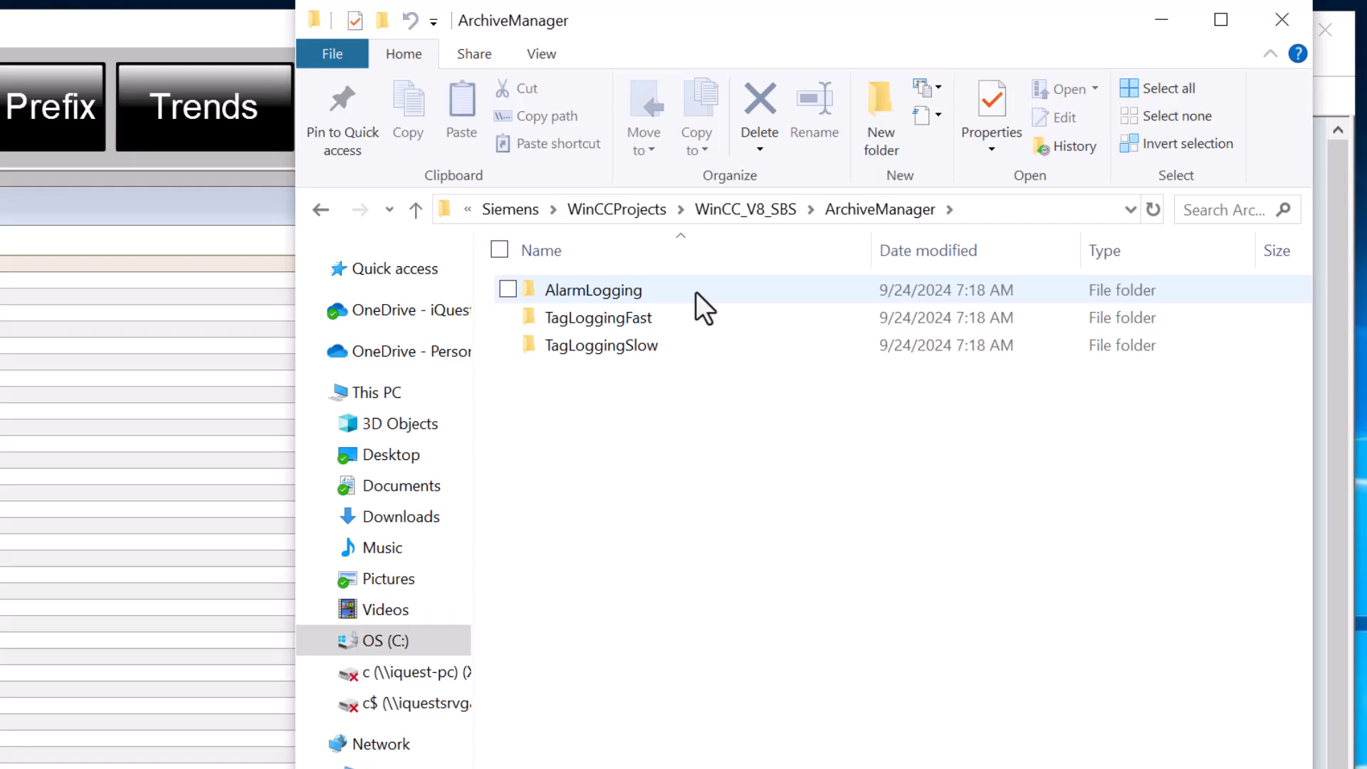
double_click(694, 322)
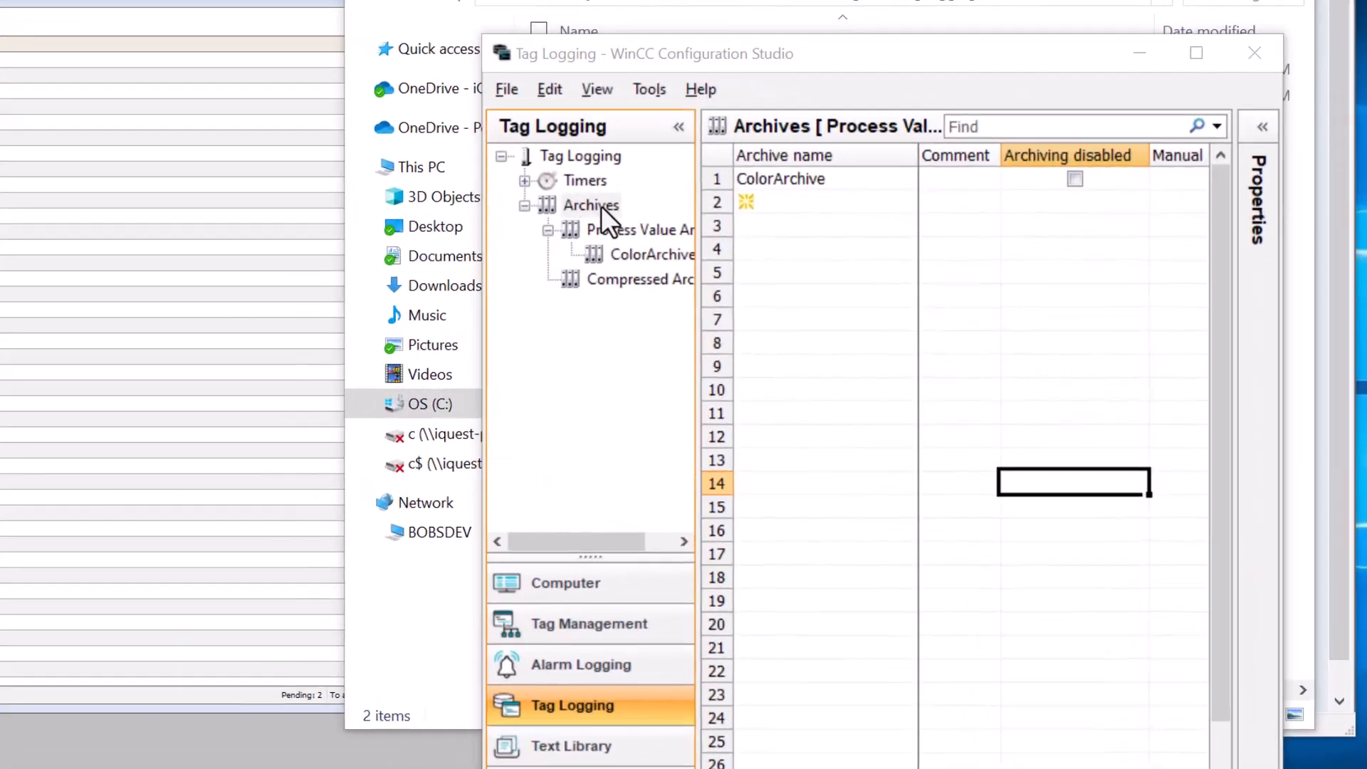
- Open the TagLogging Slow archive configuration properties for the Tag Logging archives
right_click(897, 297)
mouse_move(683, 218)
mouse_move(933, 251)
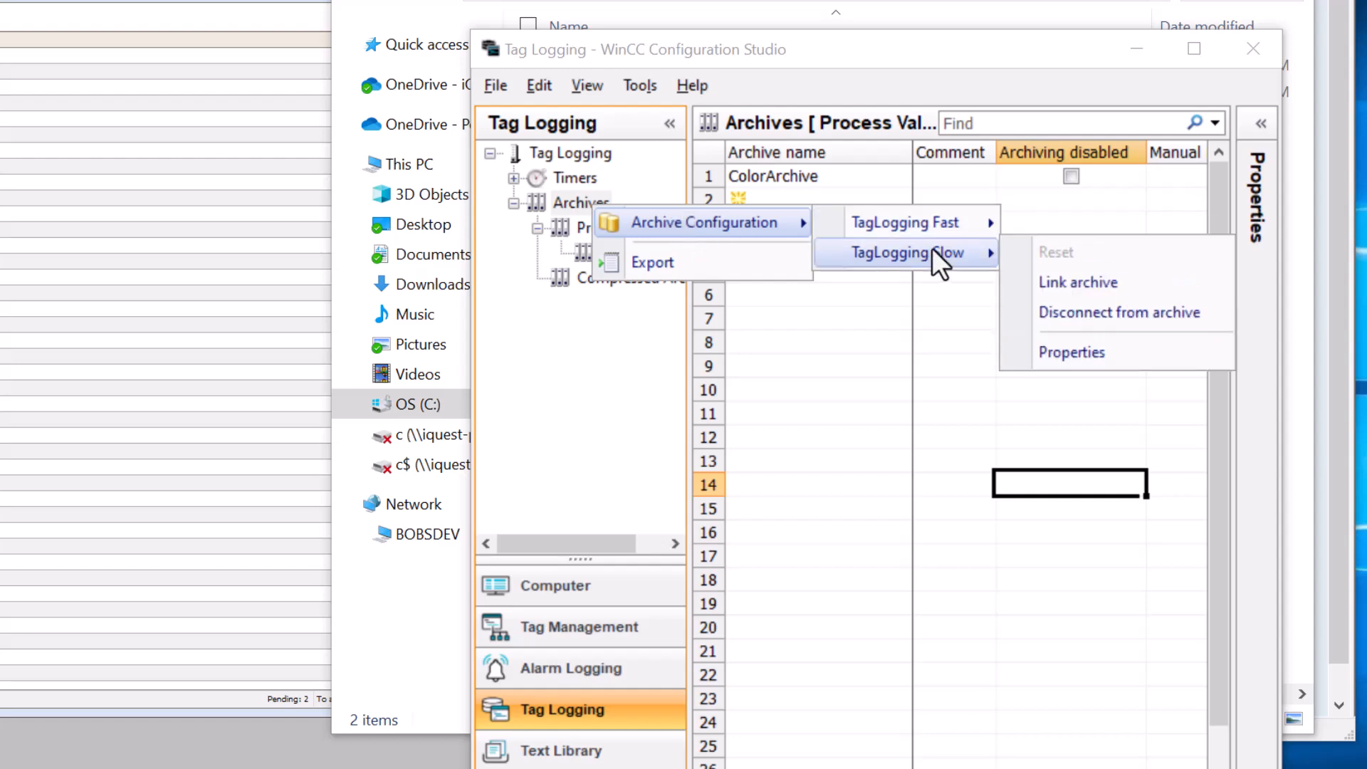
click(1123, 351)
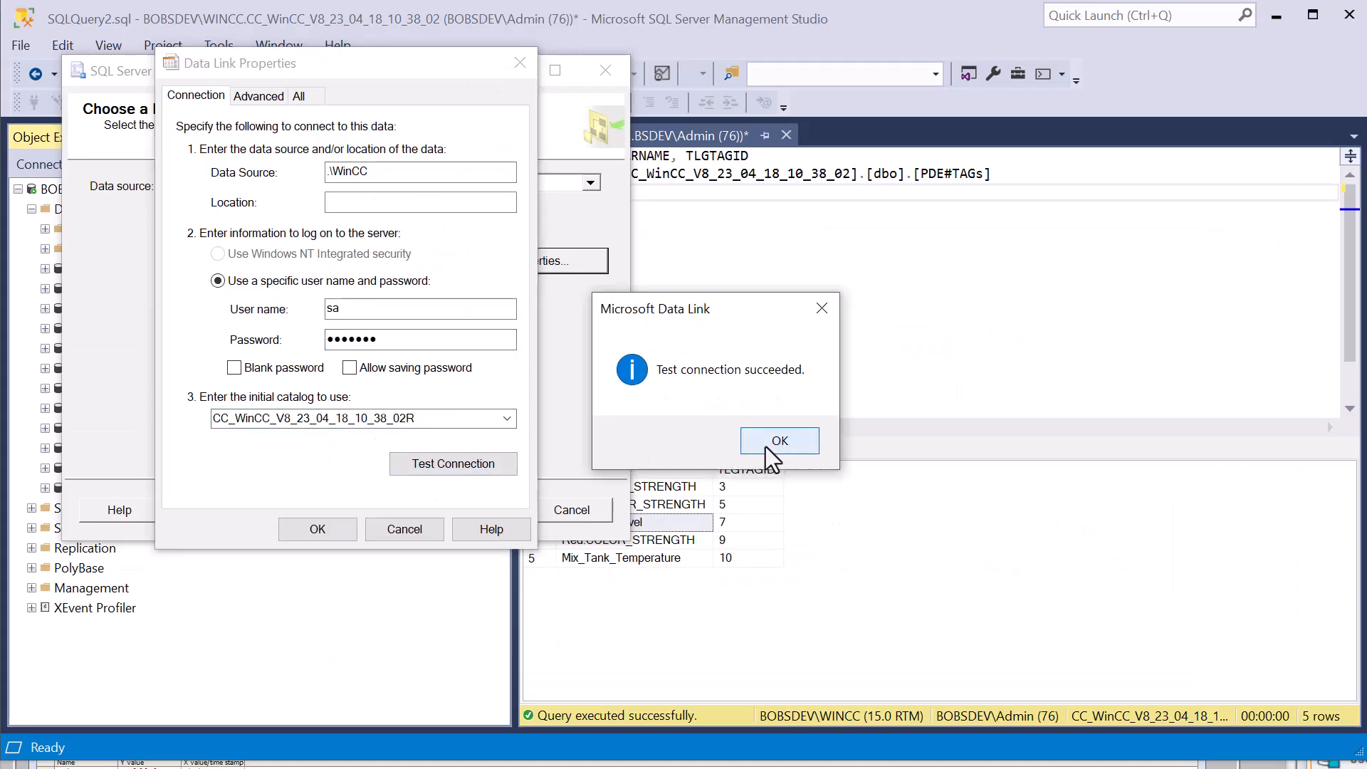
- Dismiss the data link connection test and look through the ColorArchive query rows in the export wizard's data preview
click(770, 442)
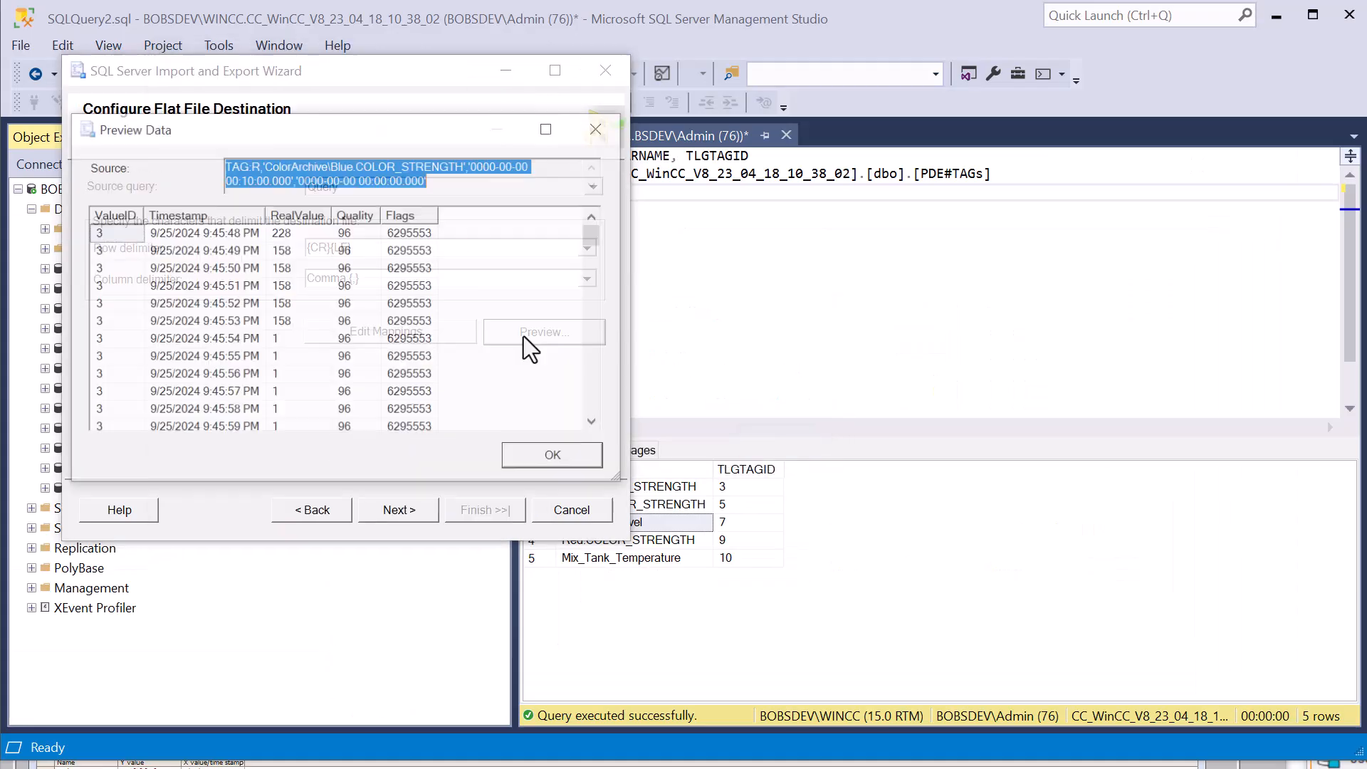
scroll(464, 309, down, 5)
scroll(464, 309, down, 10)
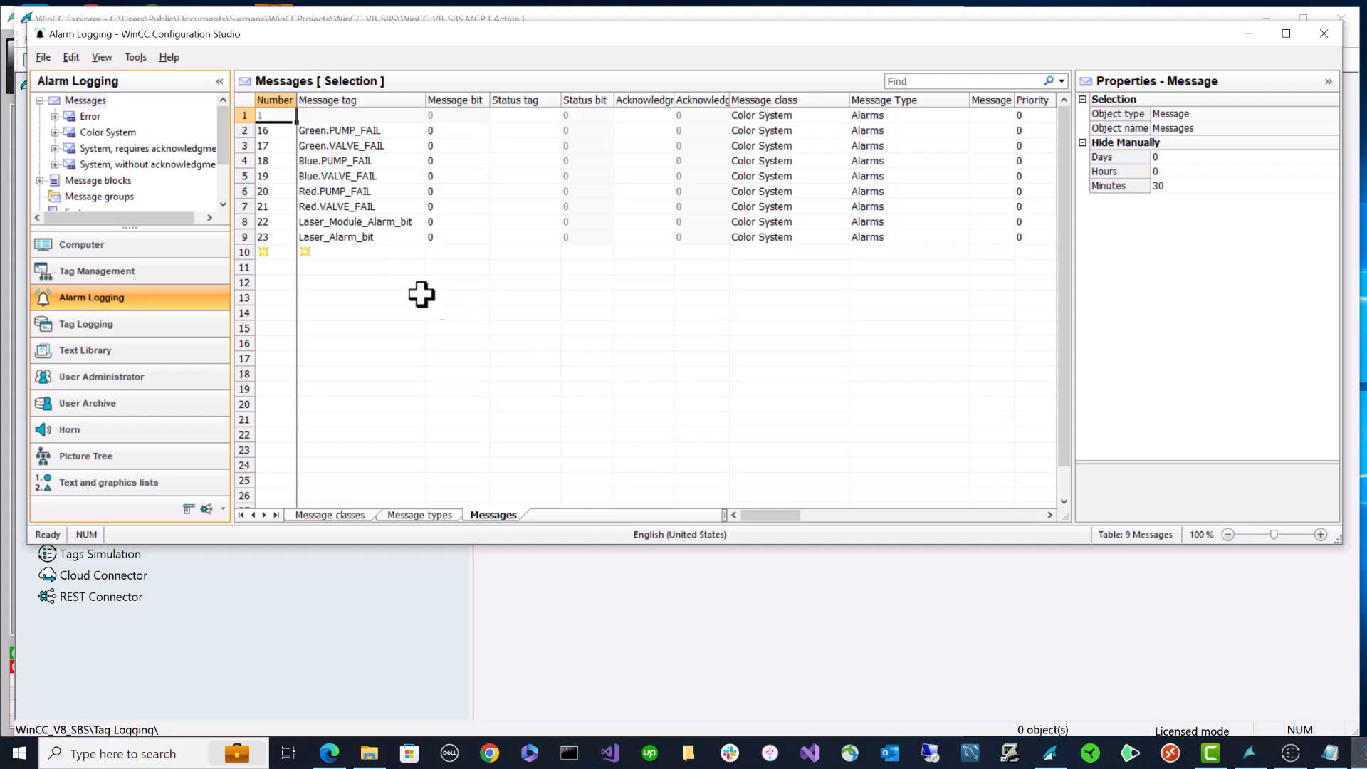
- Open the archive configuration properties for Messages in the Alarm Logging editor
click(132, 327)
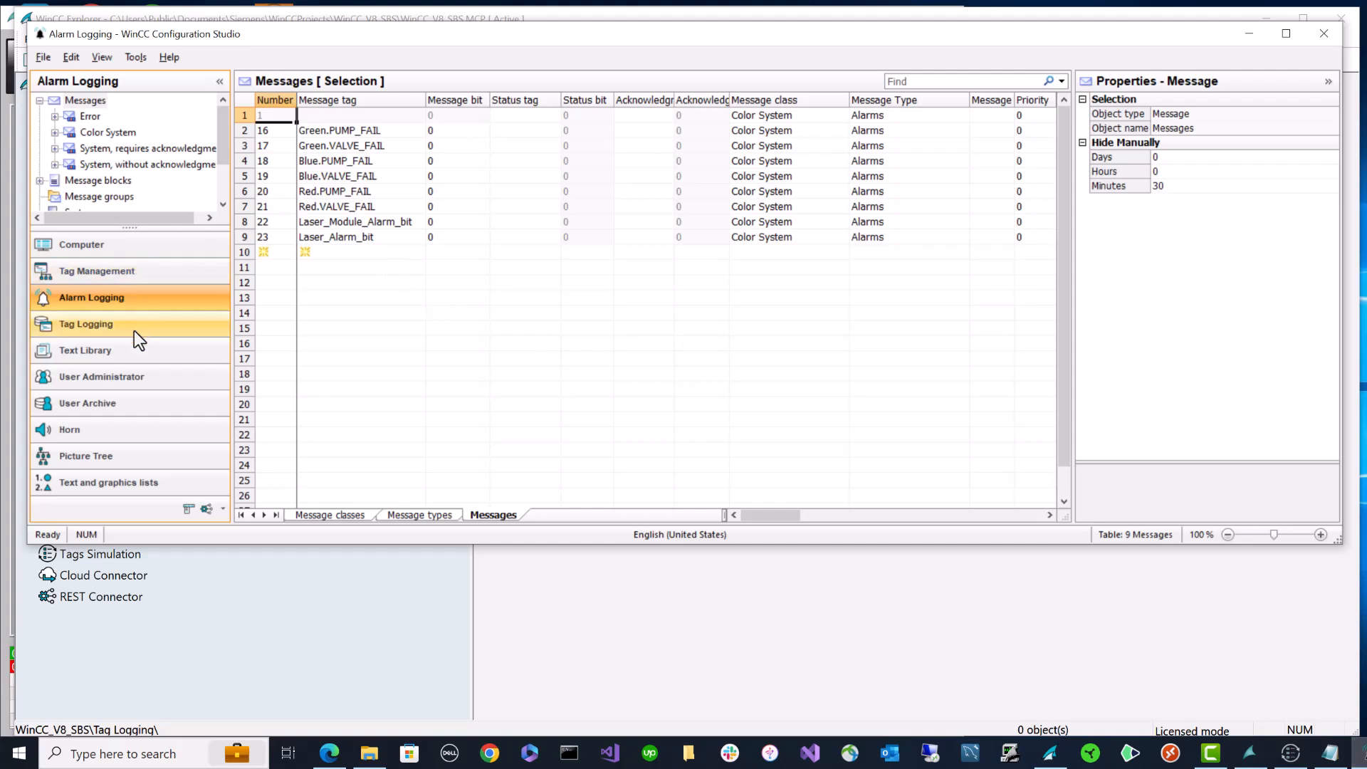
click(87, 297)
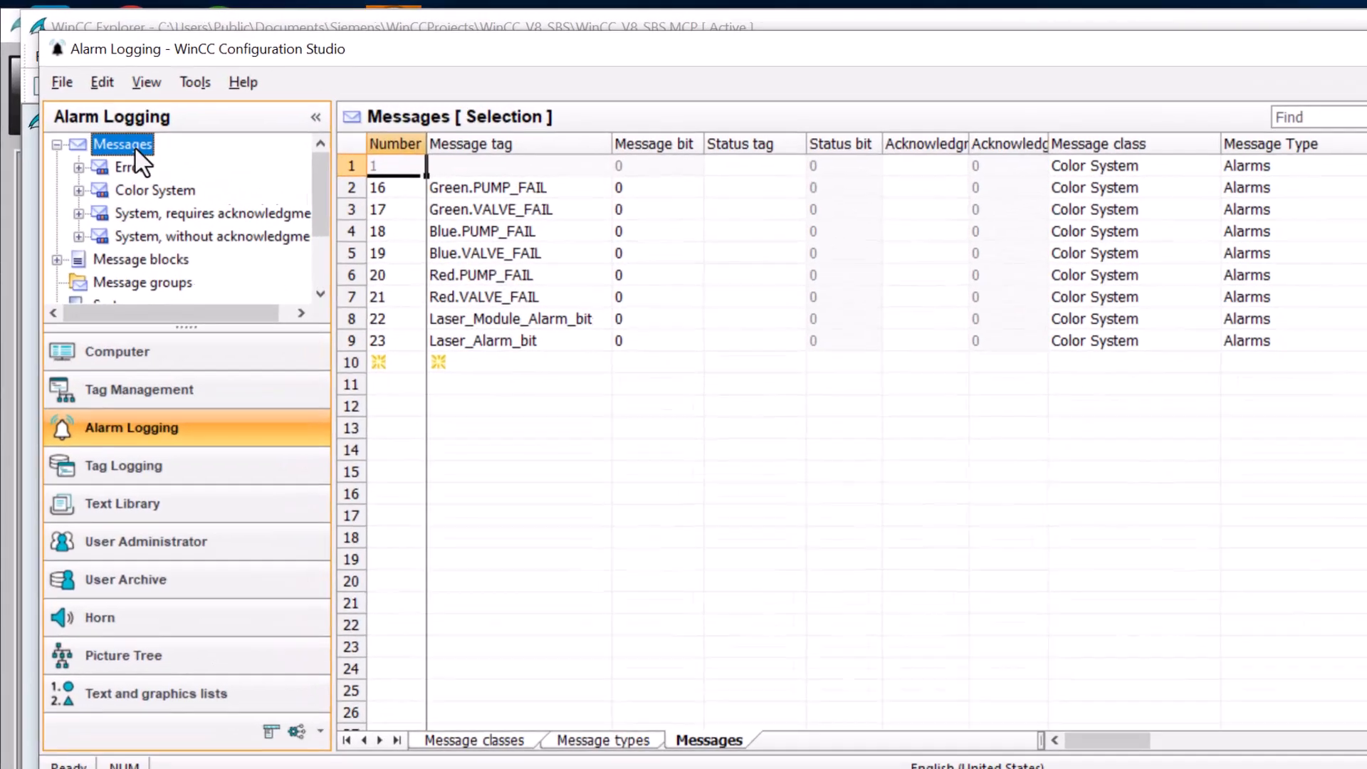
right_click(96, 106)
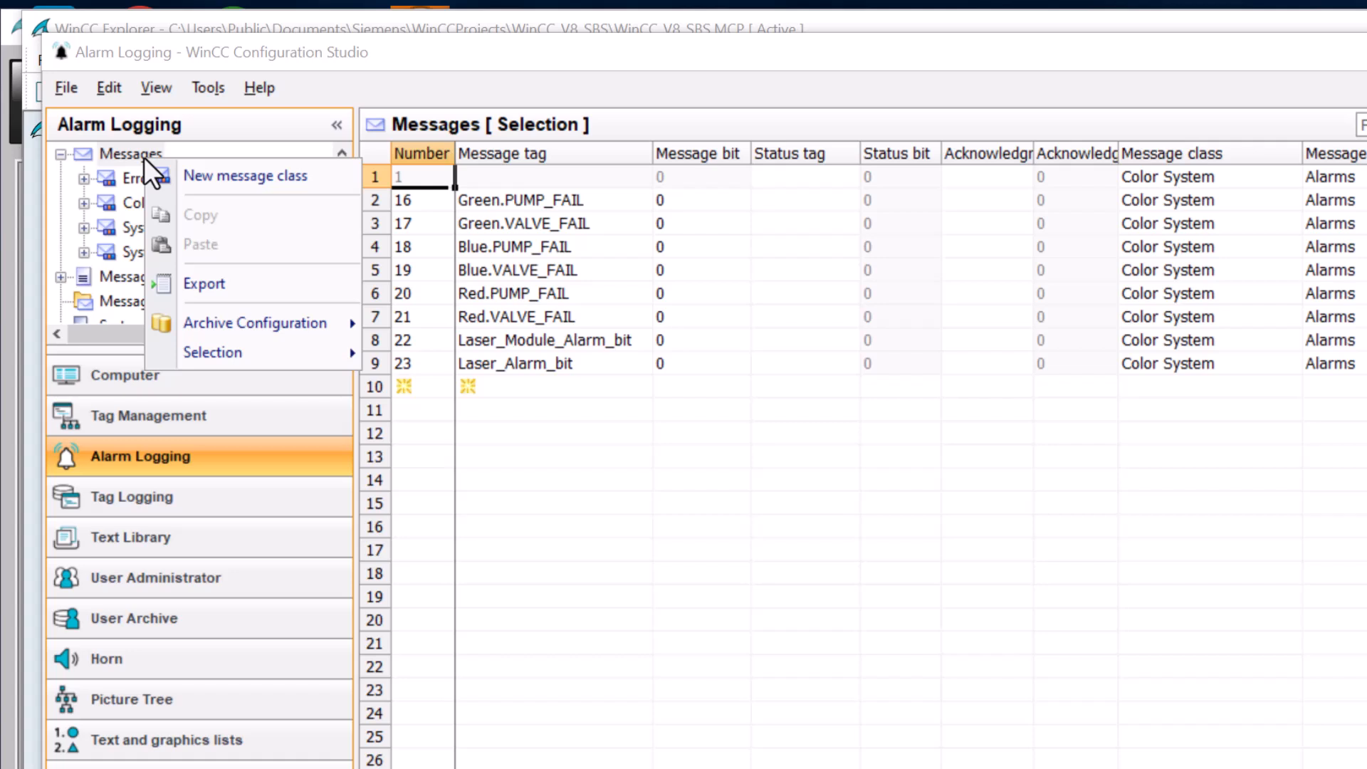
mouse_move(292, 320)
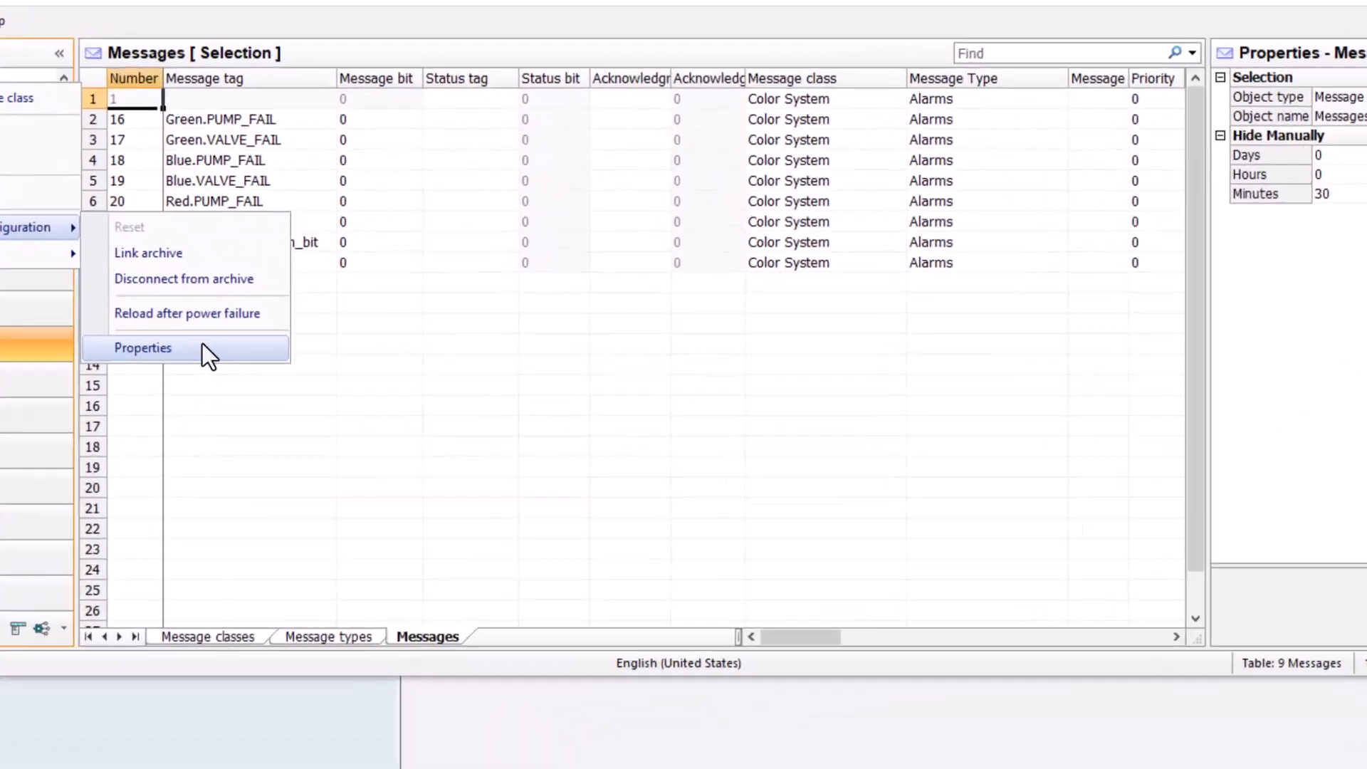
click(326, 299)
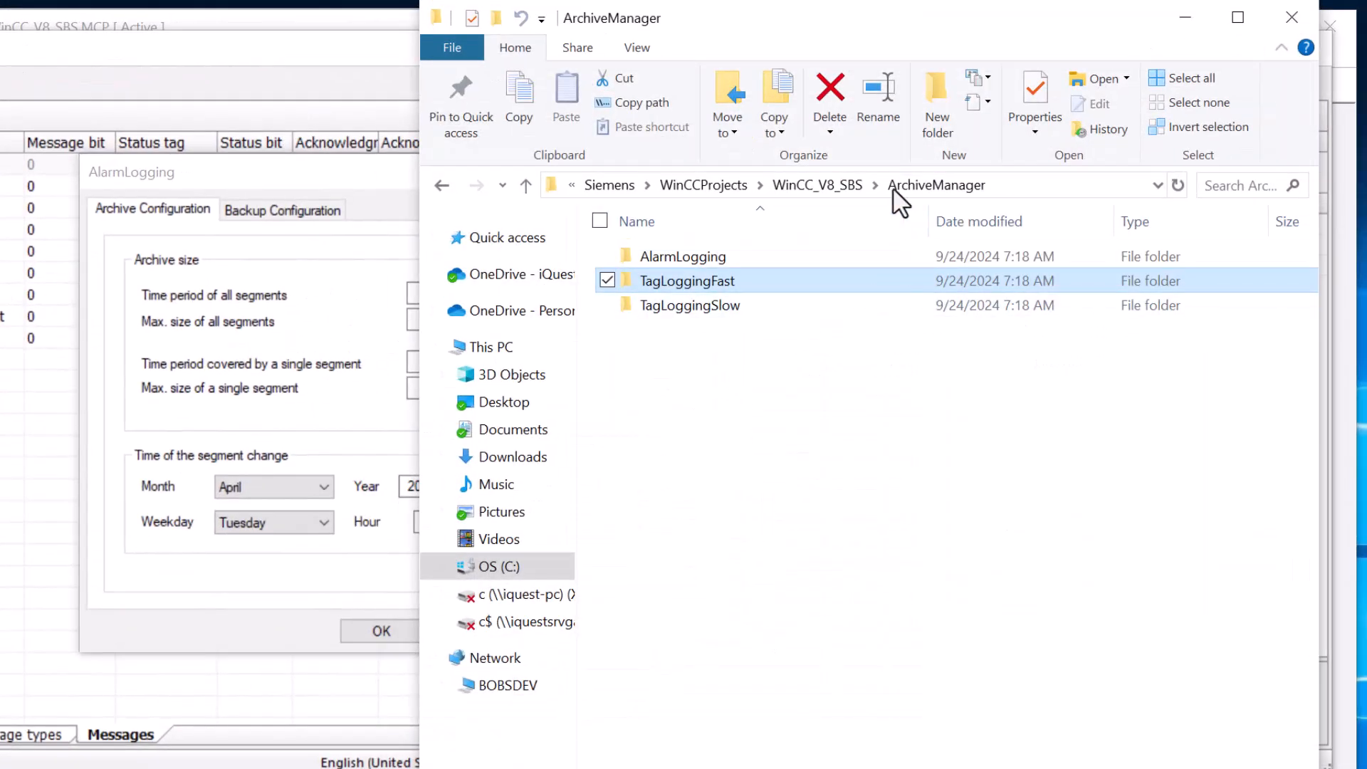
- Examine the database files in ArchiveManager's AlarmLogging, TagLoggingFast and TagLoggingSlow folders, and minimize the File Explorer window
click(852, 184)
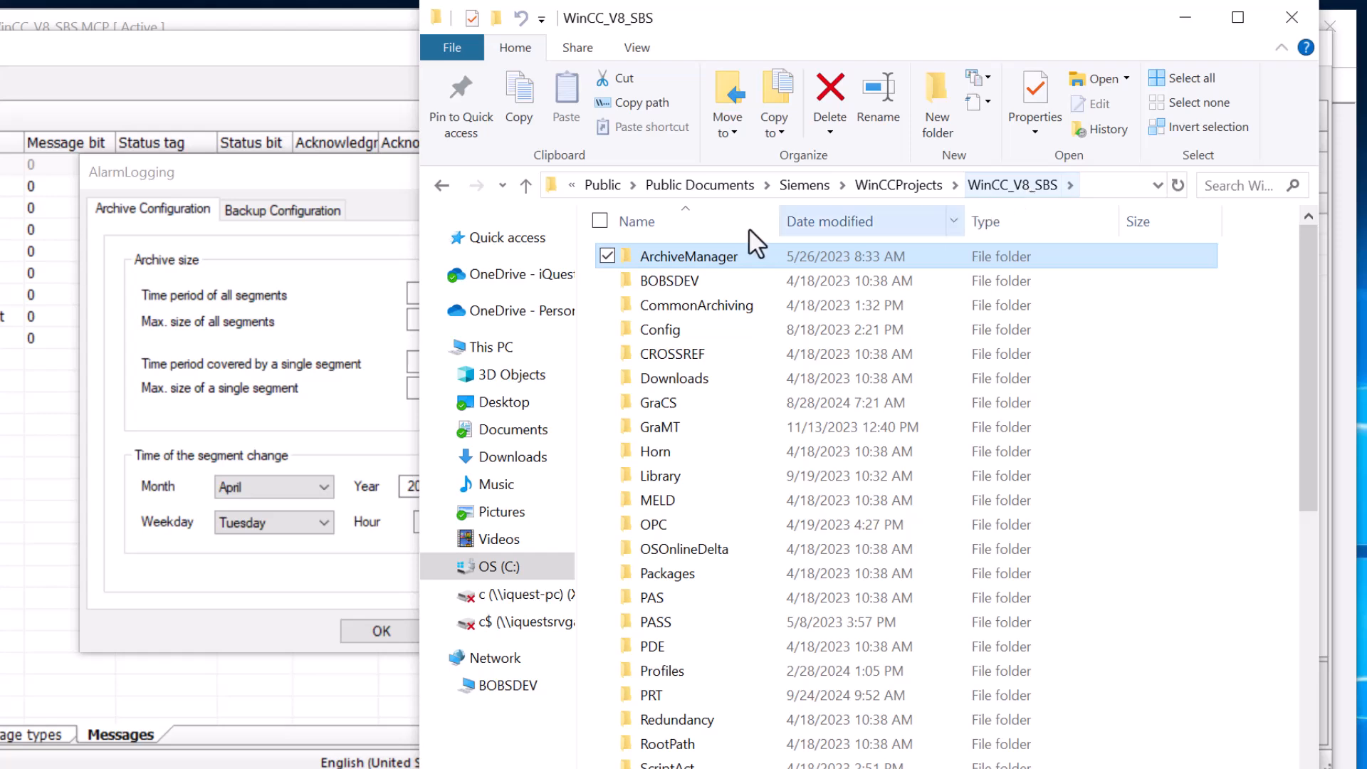
double_click(741, 267)
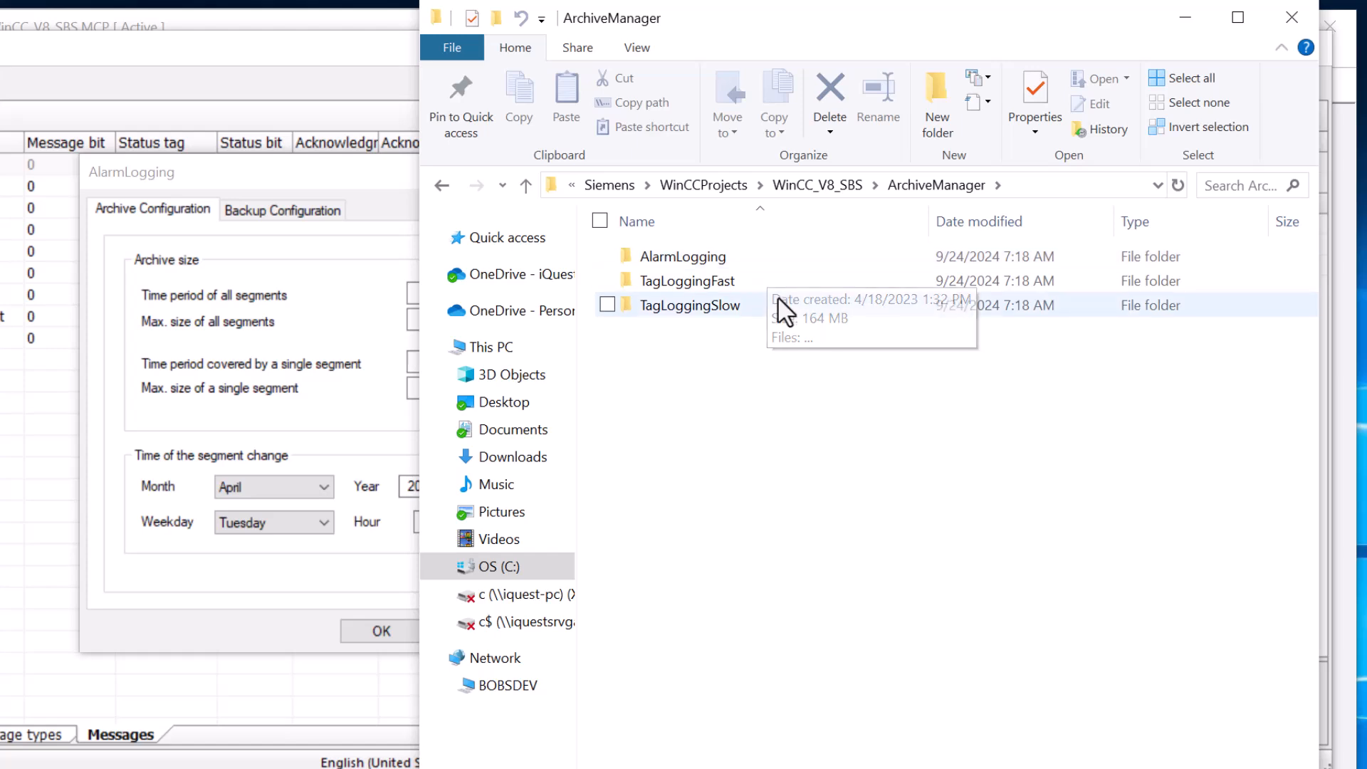
double_click(712, 257)
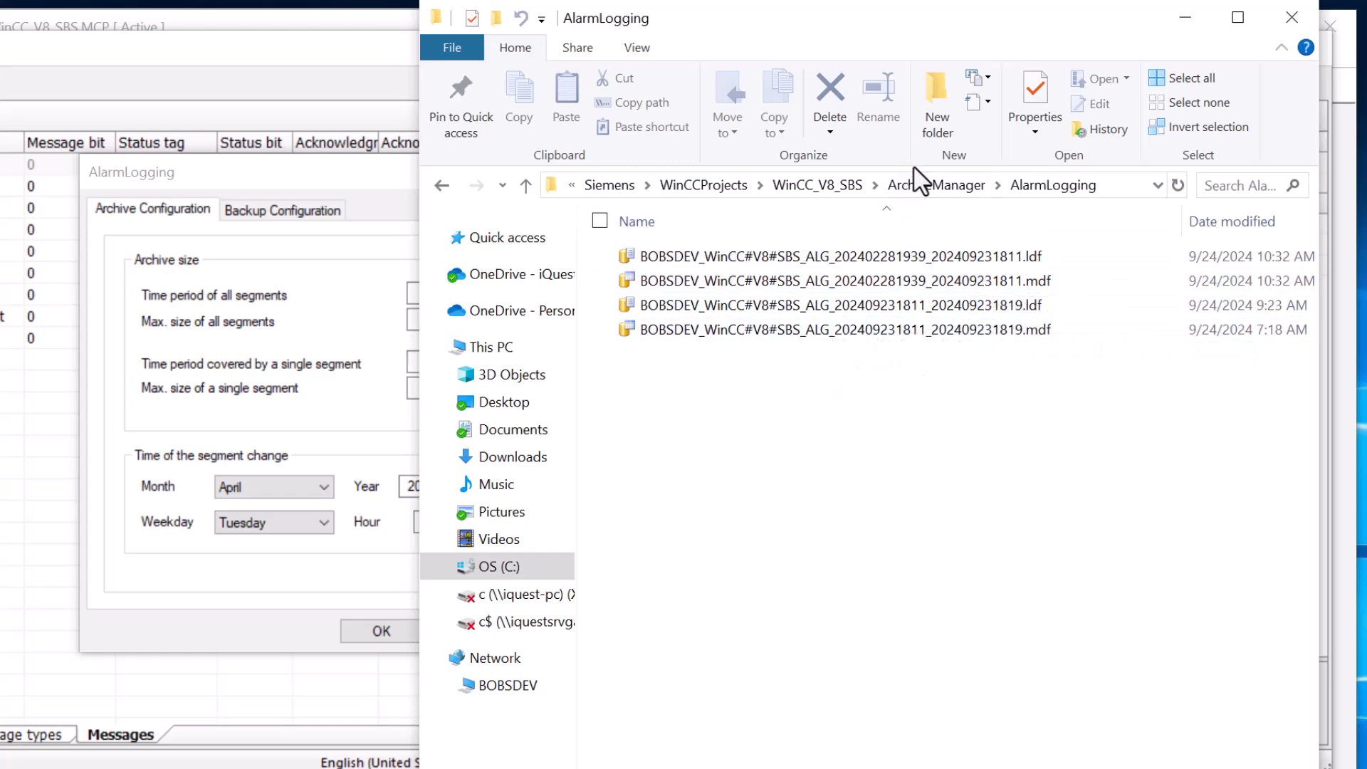
click(936, 187)
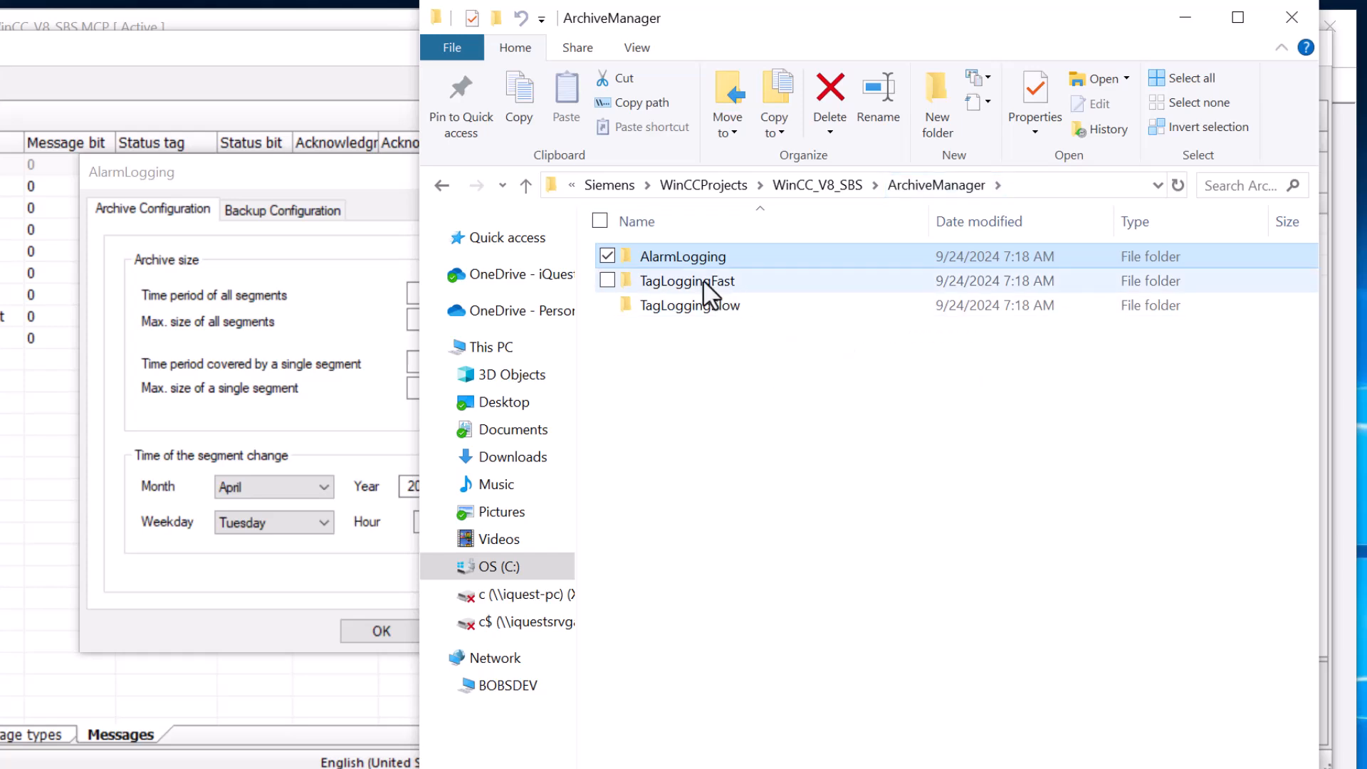
double_click(705, 282)
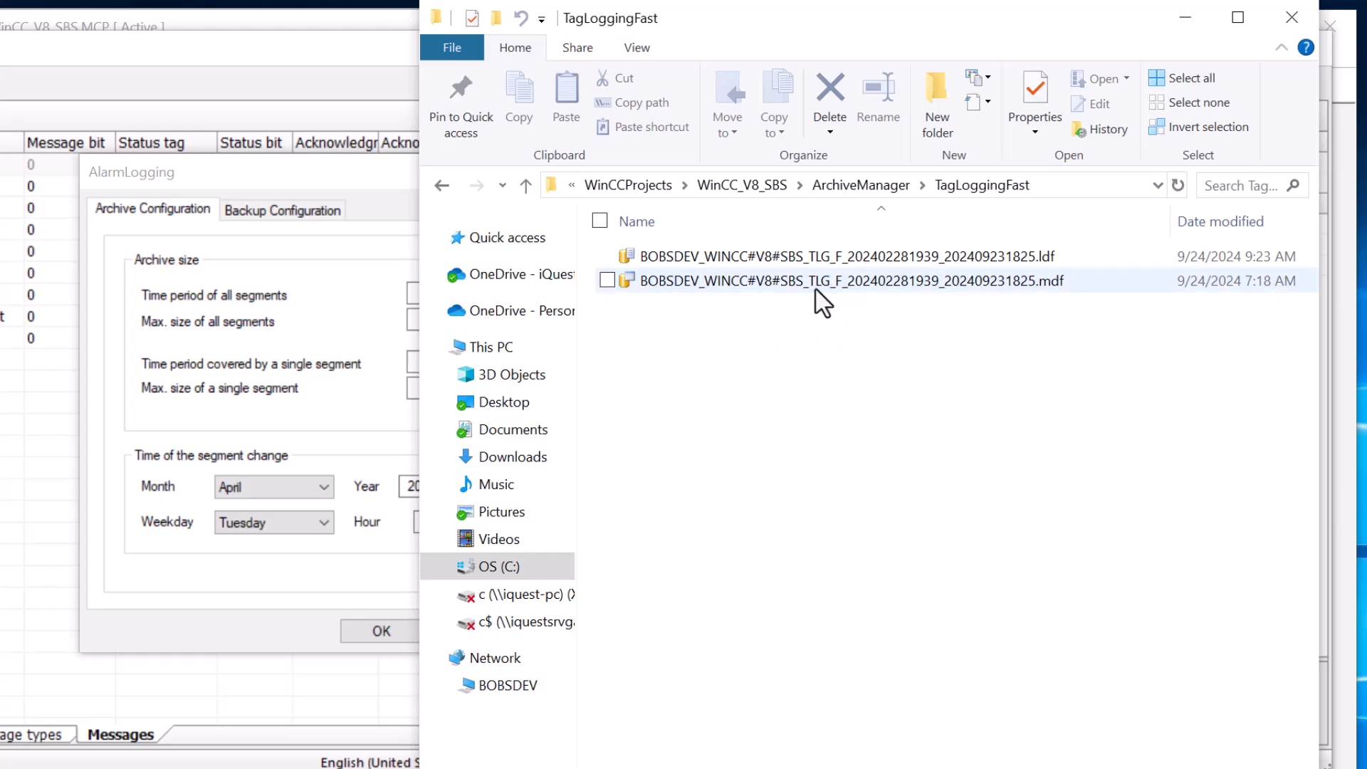
click(861, 186)
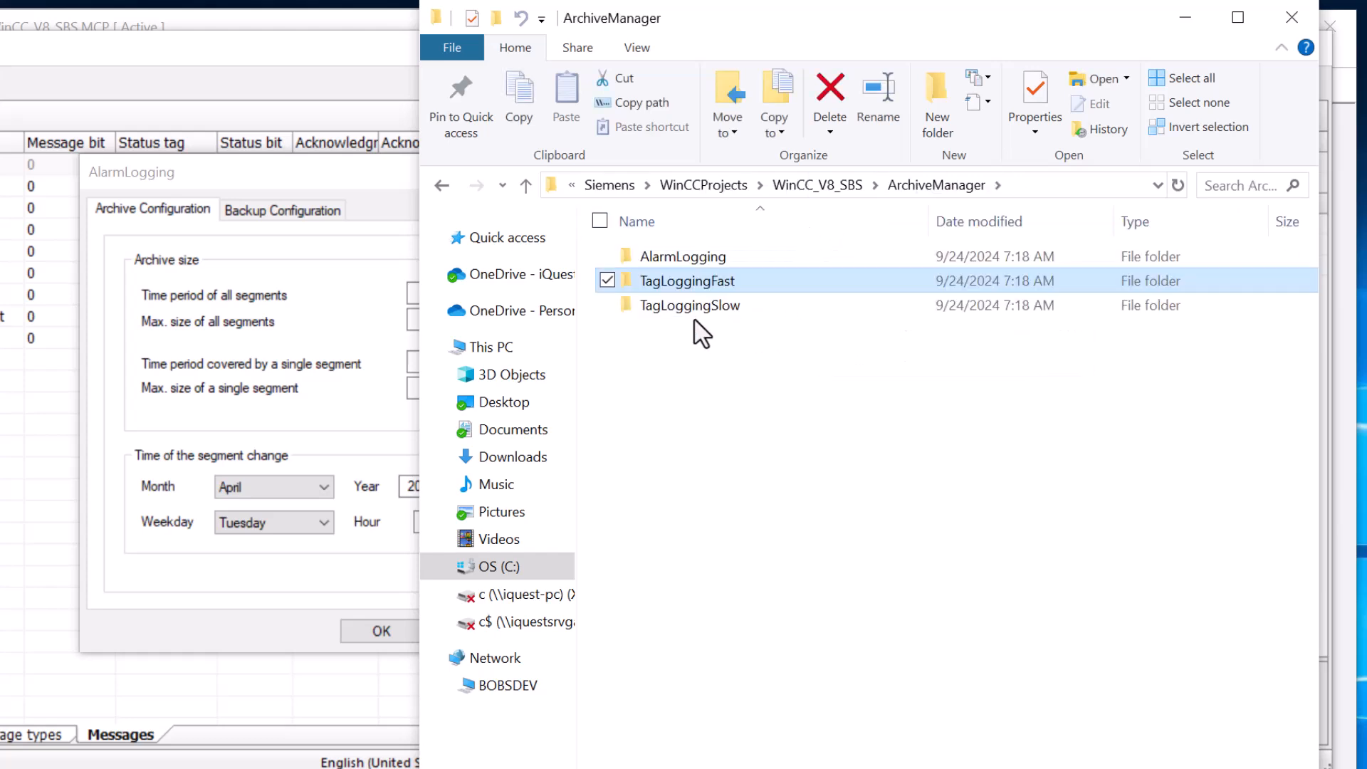
double_click(690, 306)
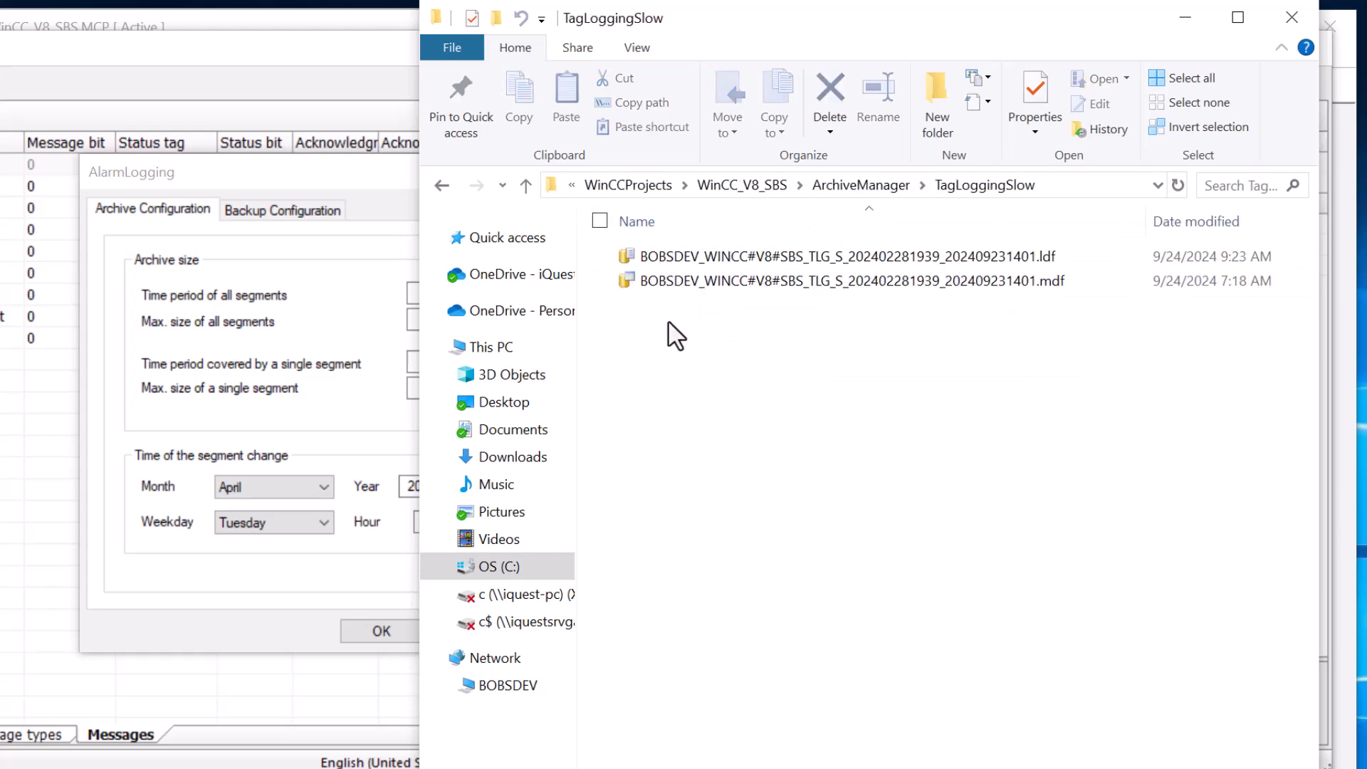
click(1186, 17)
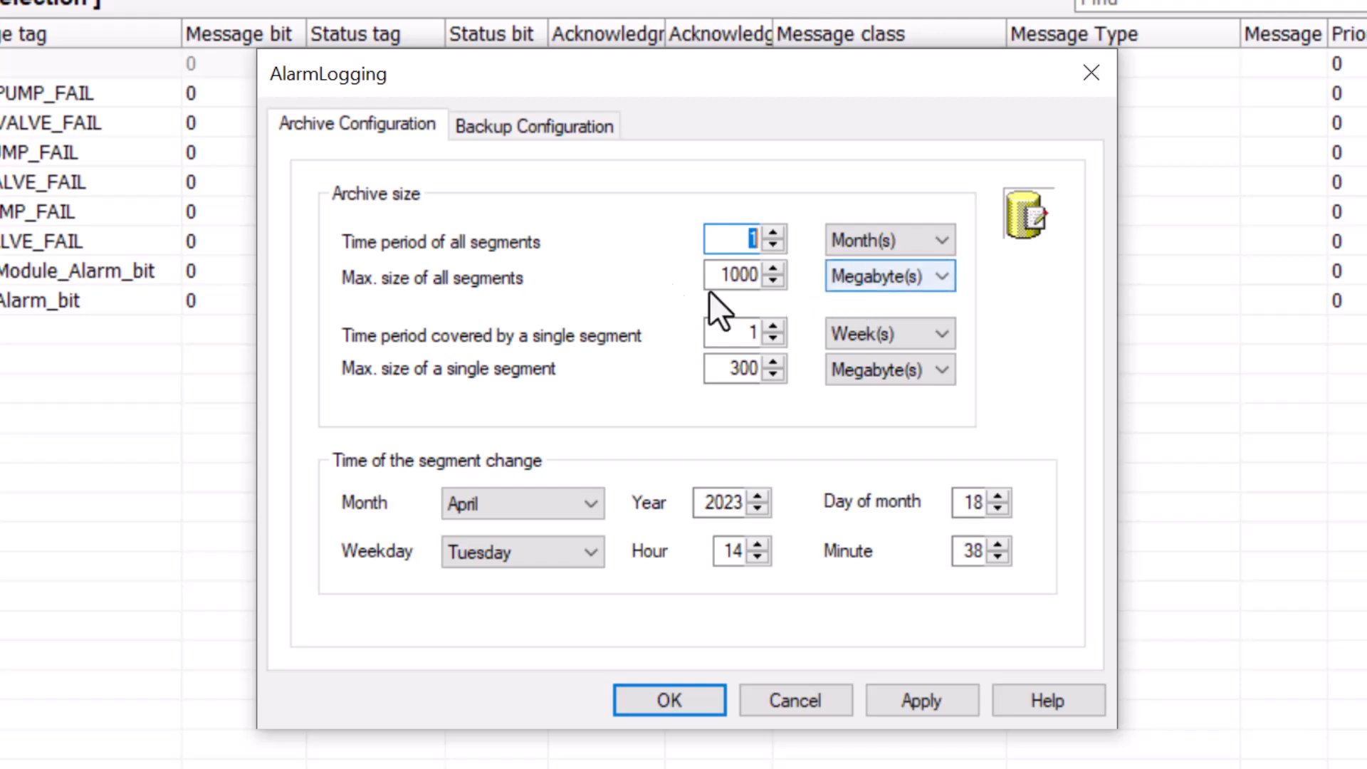
- Activate backup in the AlarmLogging backup configuration and view the destination folder choices without selecting one
click(516, 131)
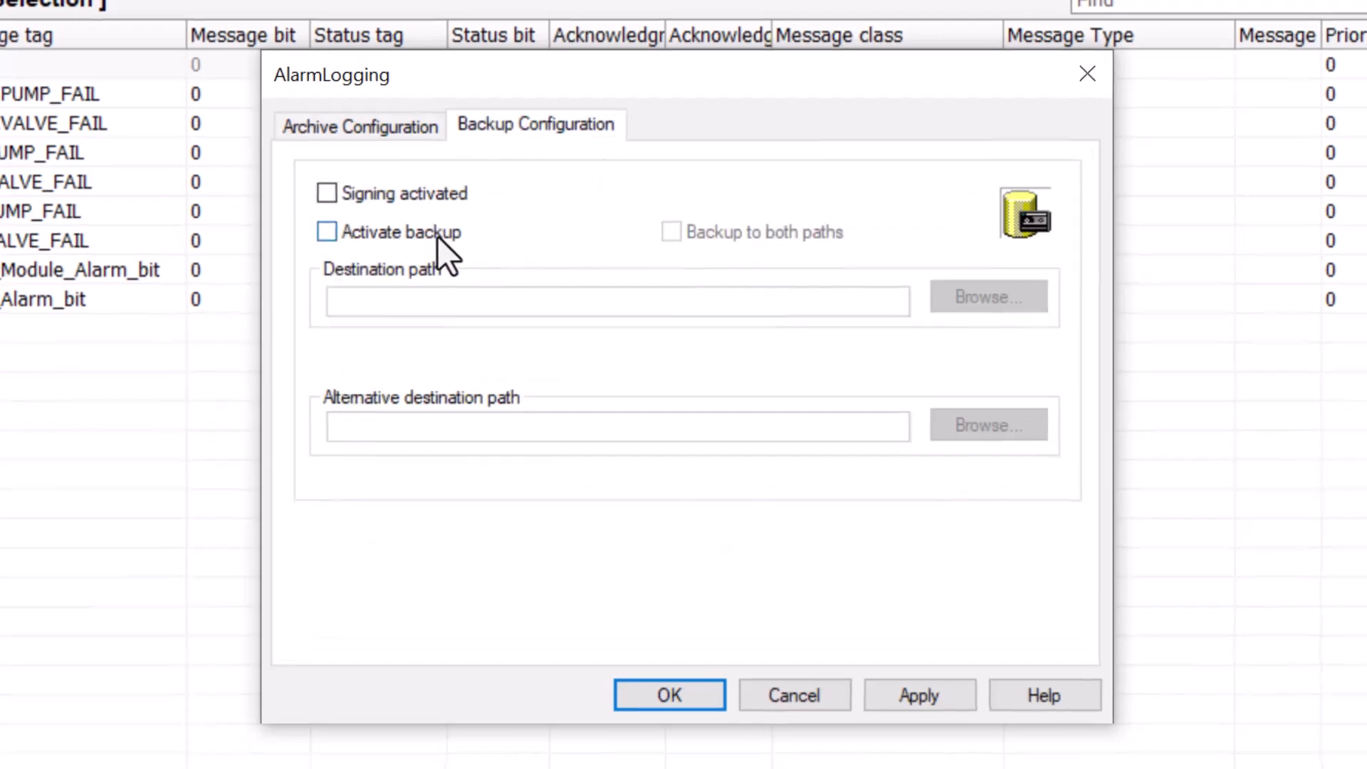
click(433, 236)
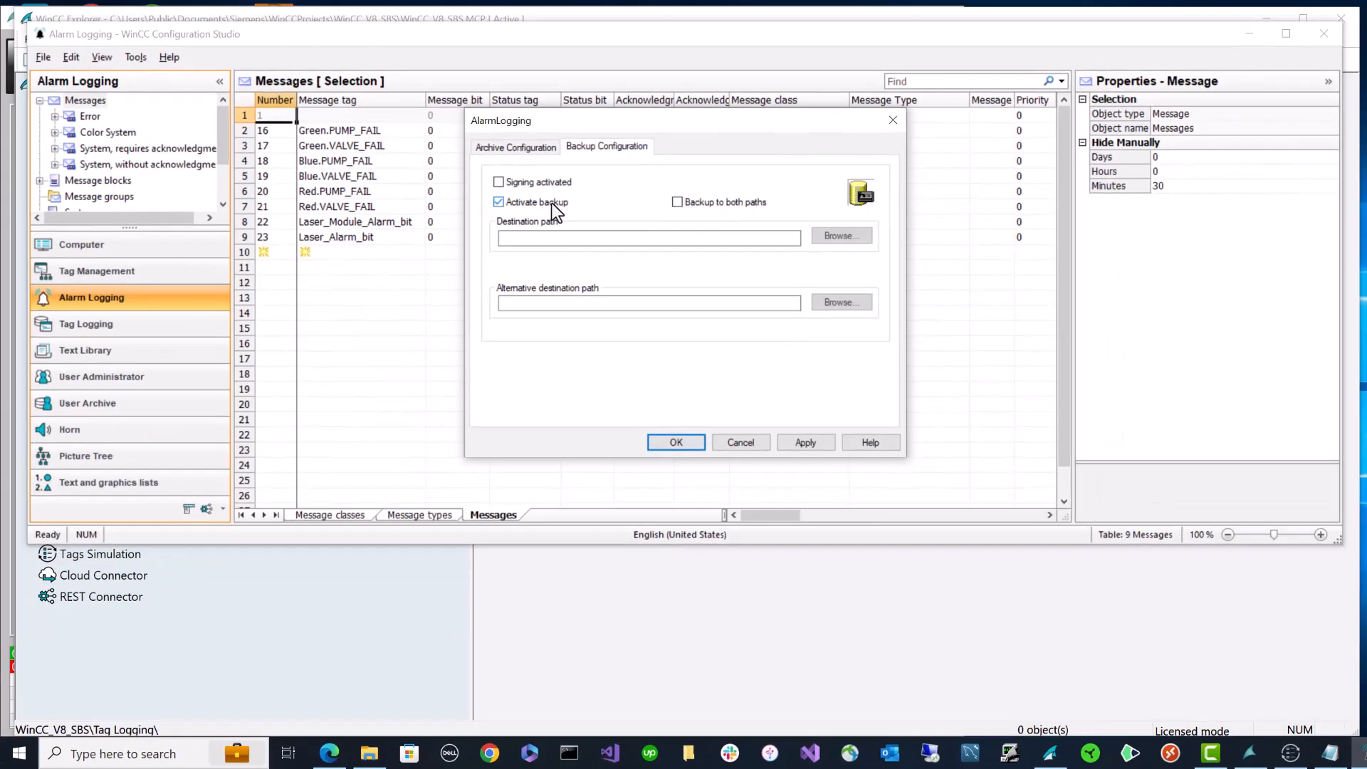
click(842, 235)
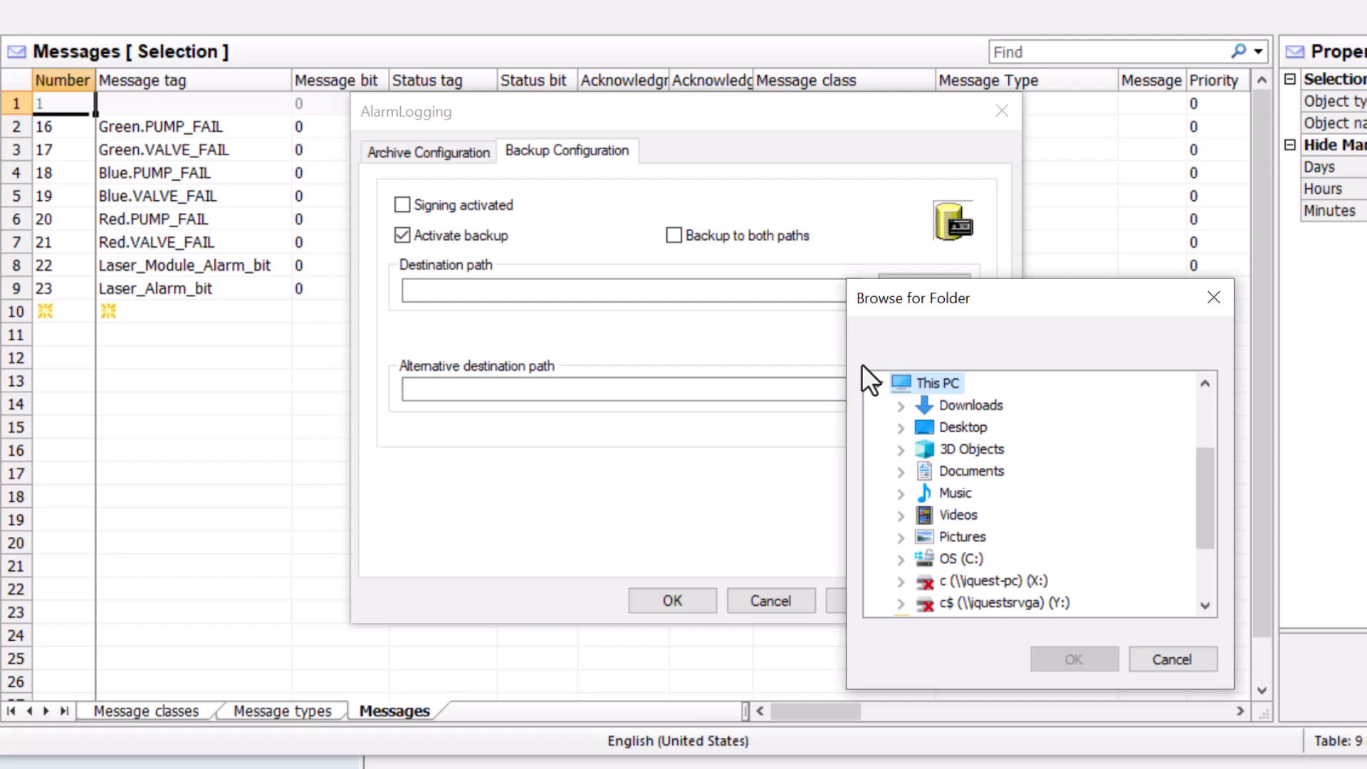
click(1169, 668)
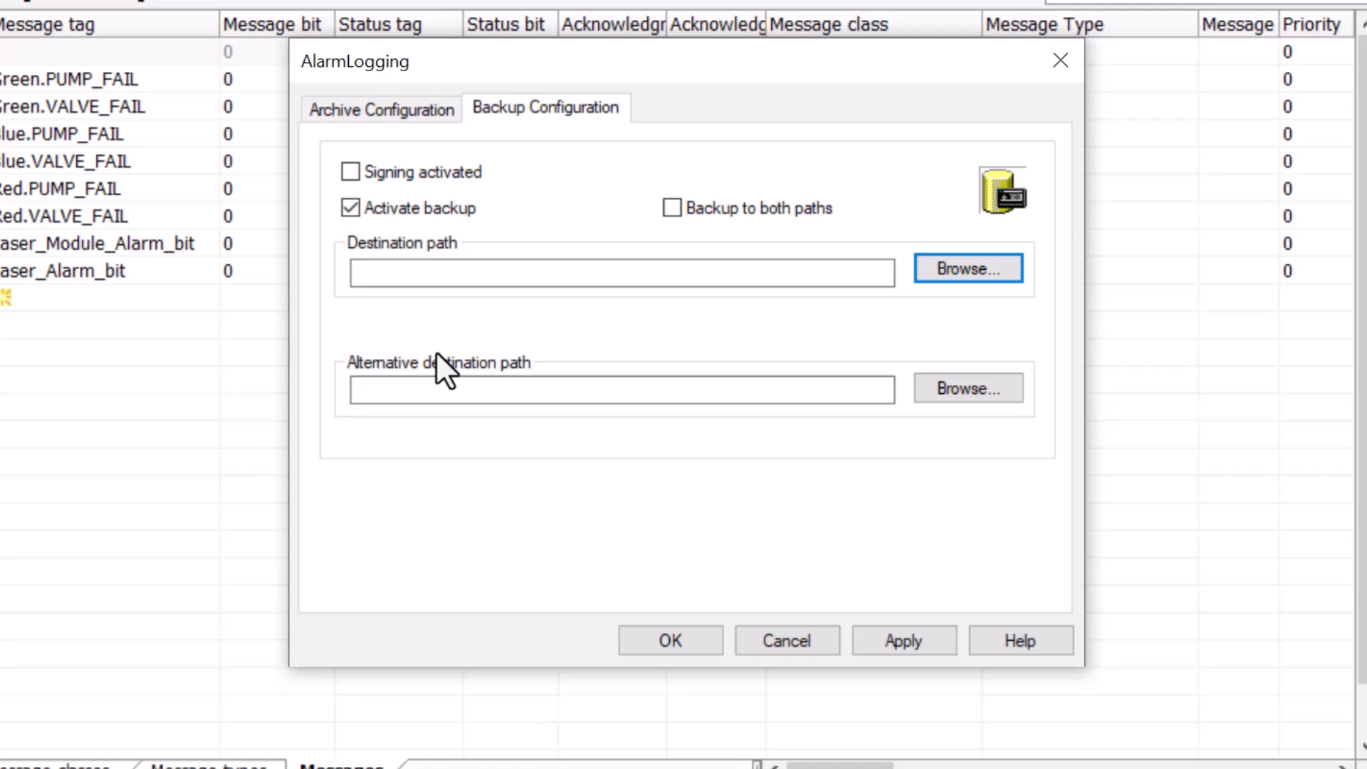
- Review the time period and maximum size unit options for a single segment in the AlarmLogging archive configuration
click(382, 107)
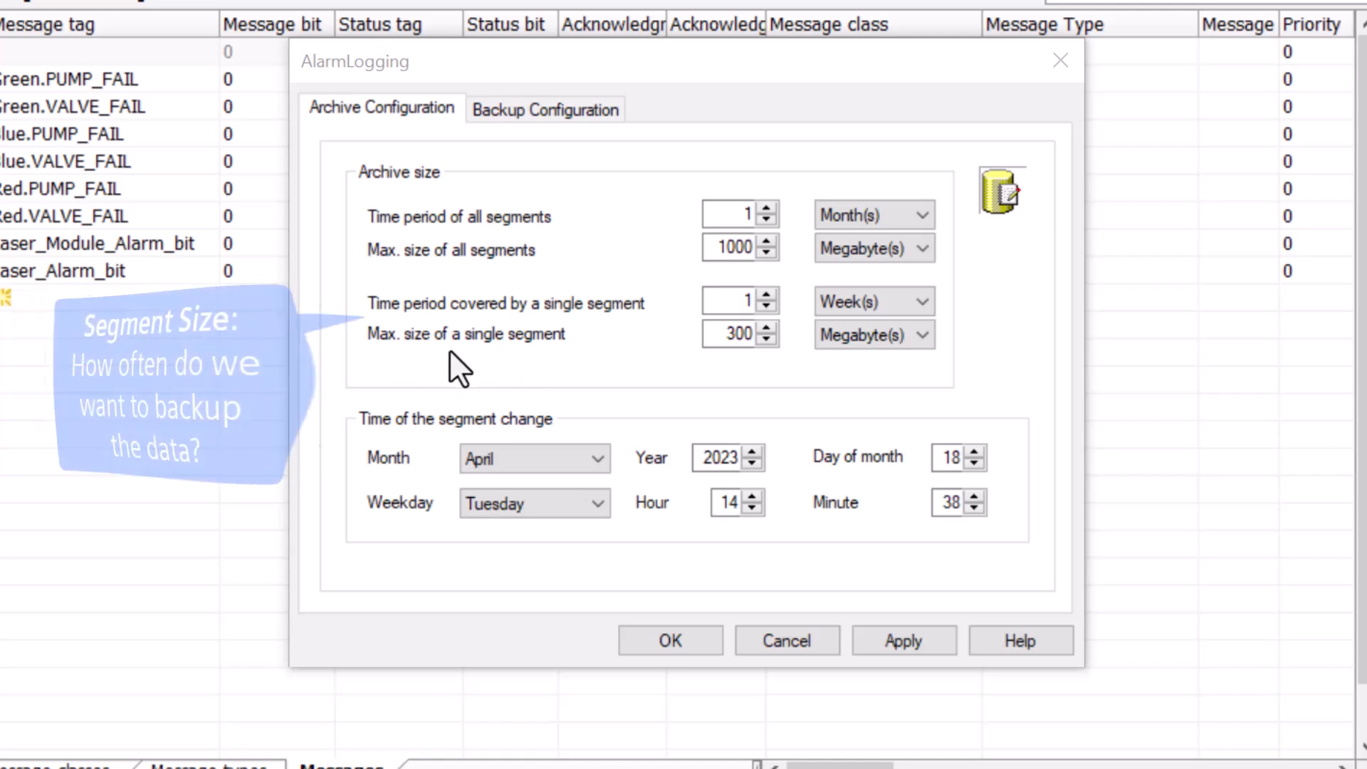
click(908, 302)
click(909, 302)
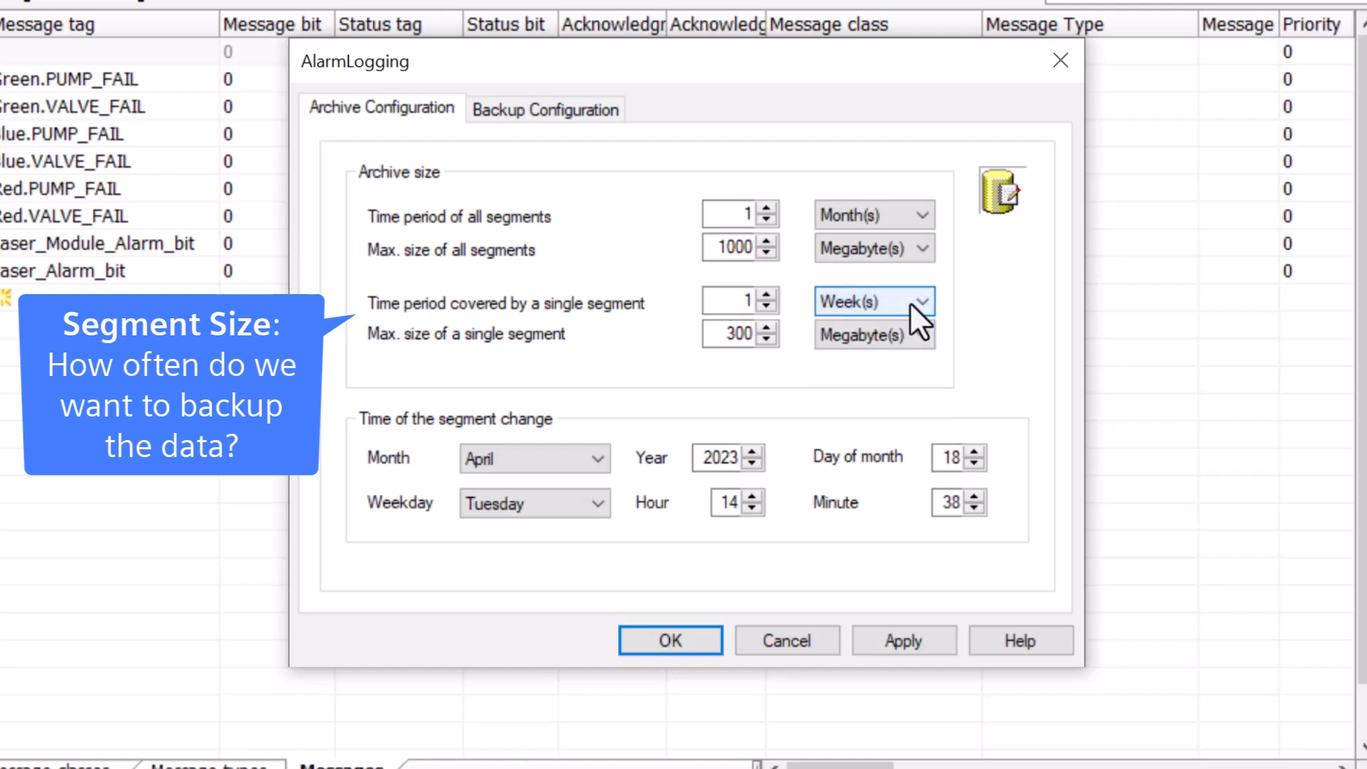
click(900, 343)
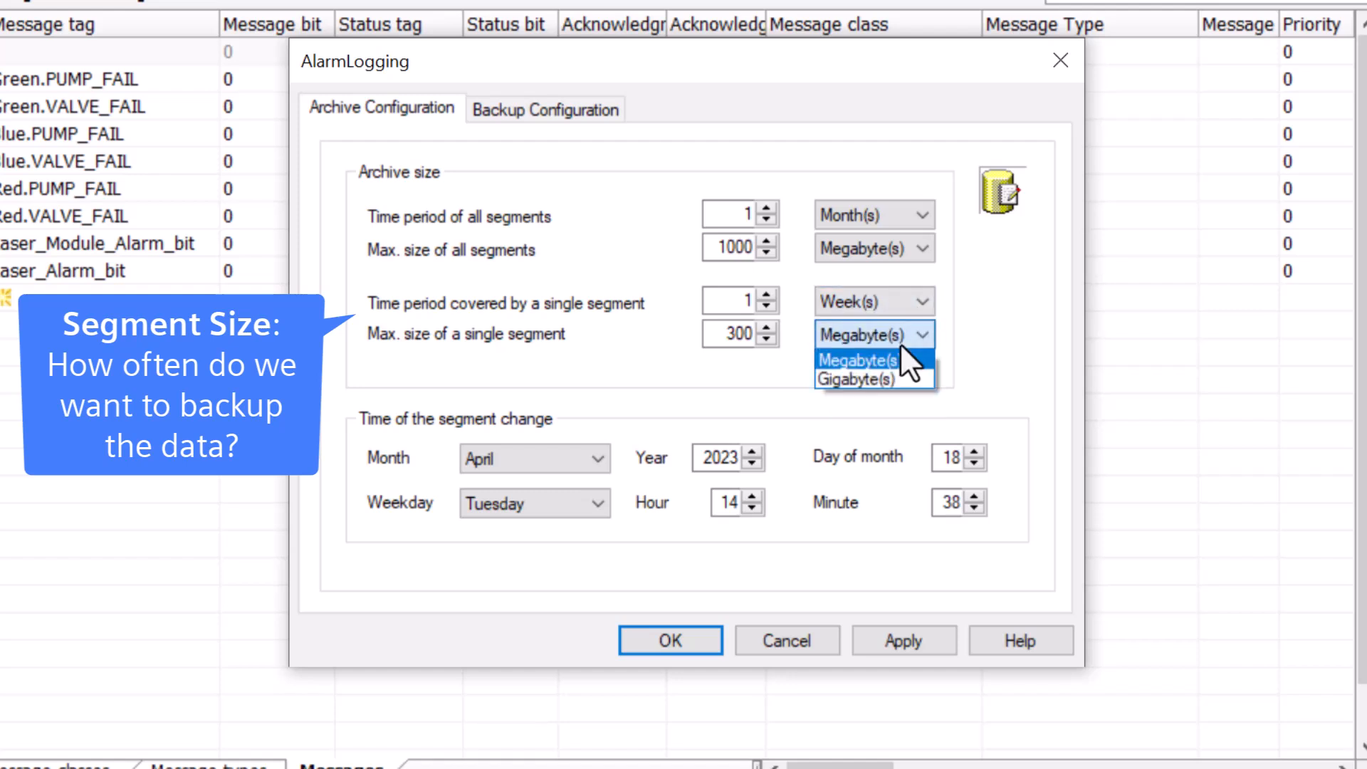
click(900, 344)
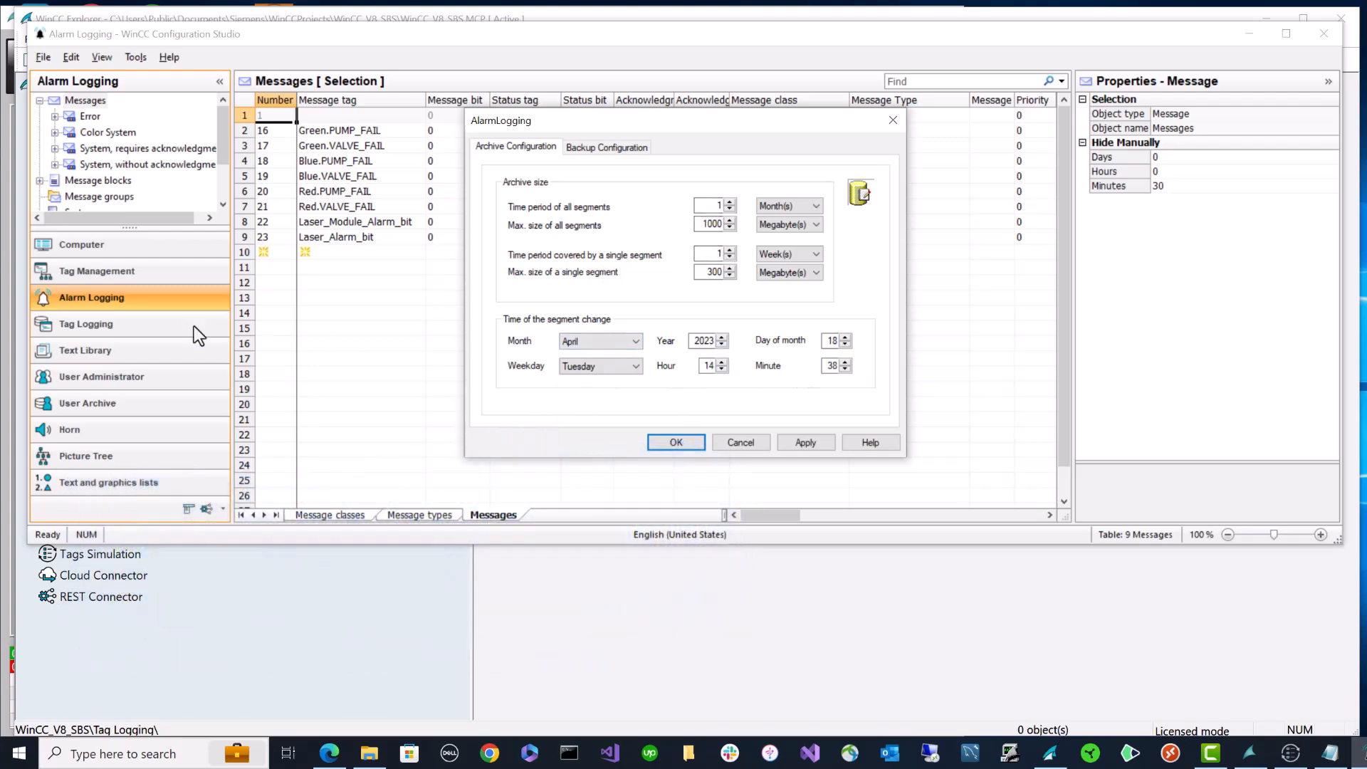
- Open the TagLogging Fast archive configuration properties for Archives in the Tag Logging editor
click(136, 323)
right_click(105, 135)
mouse_move(137, 151)
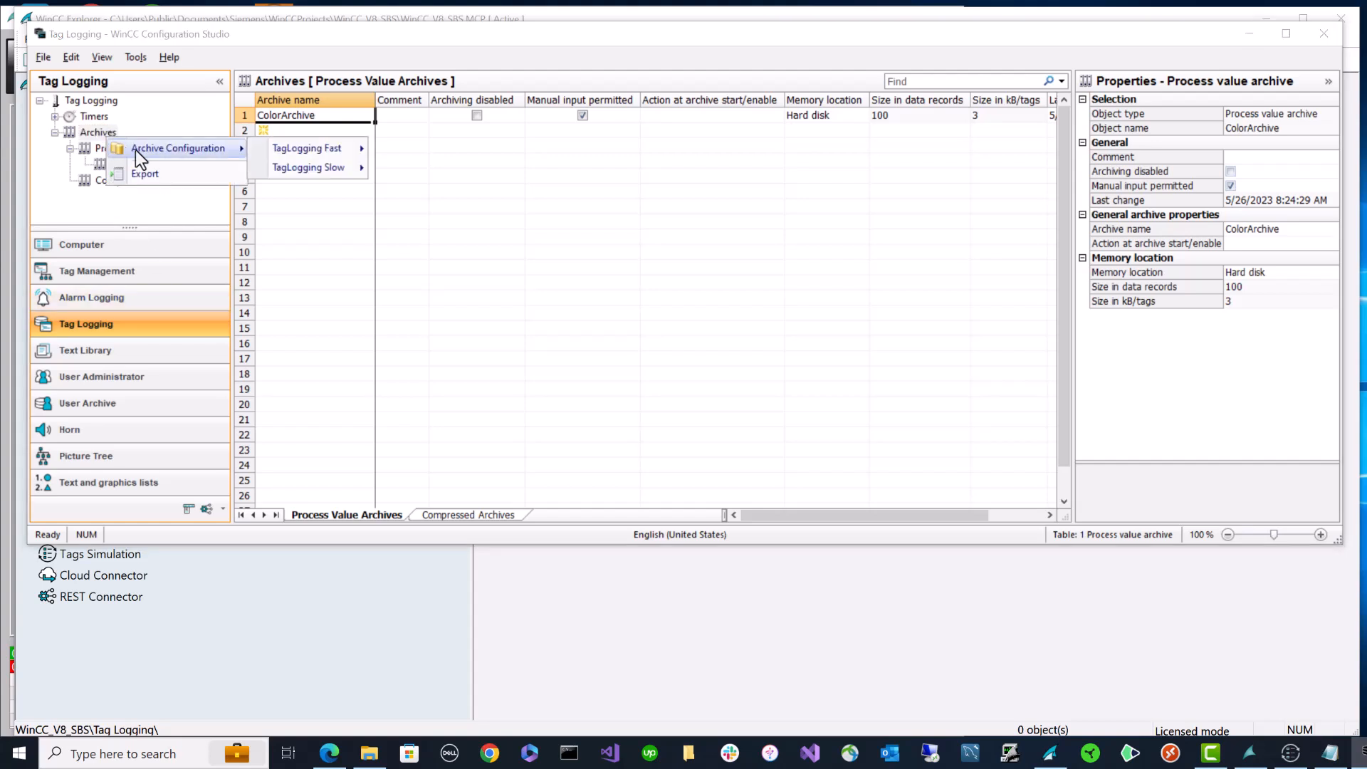
mouse_move(272, 146)
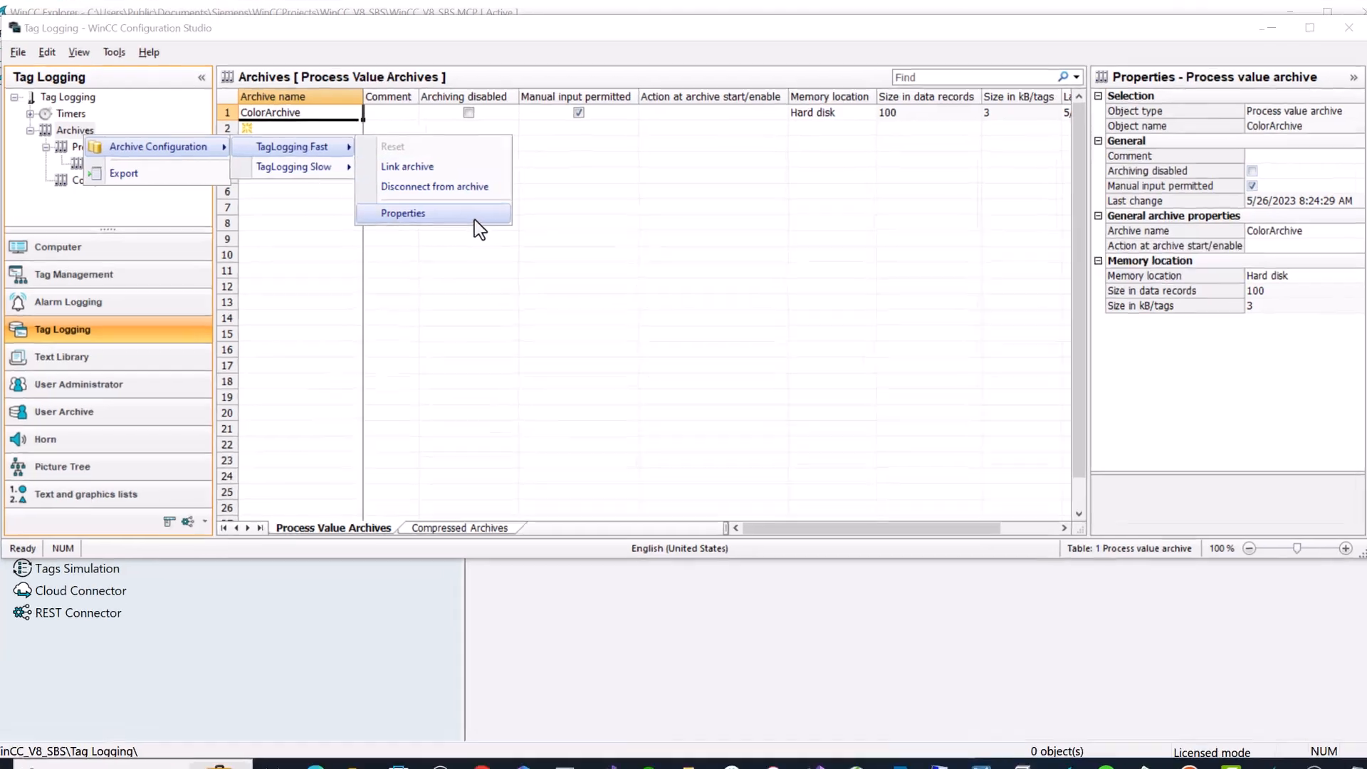
click(475, 218)
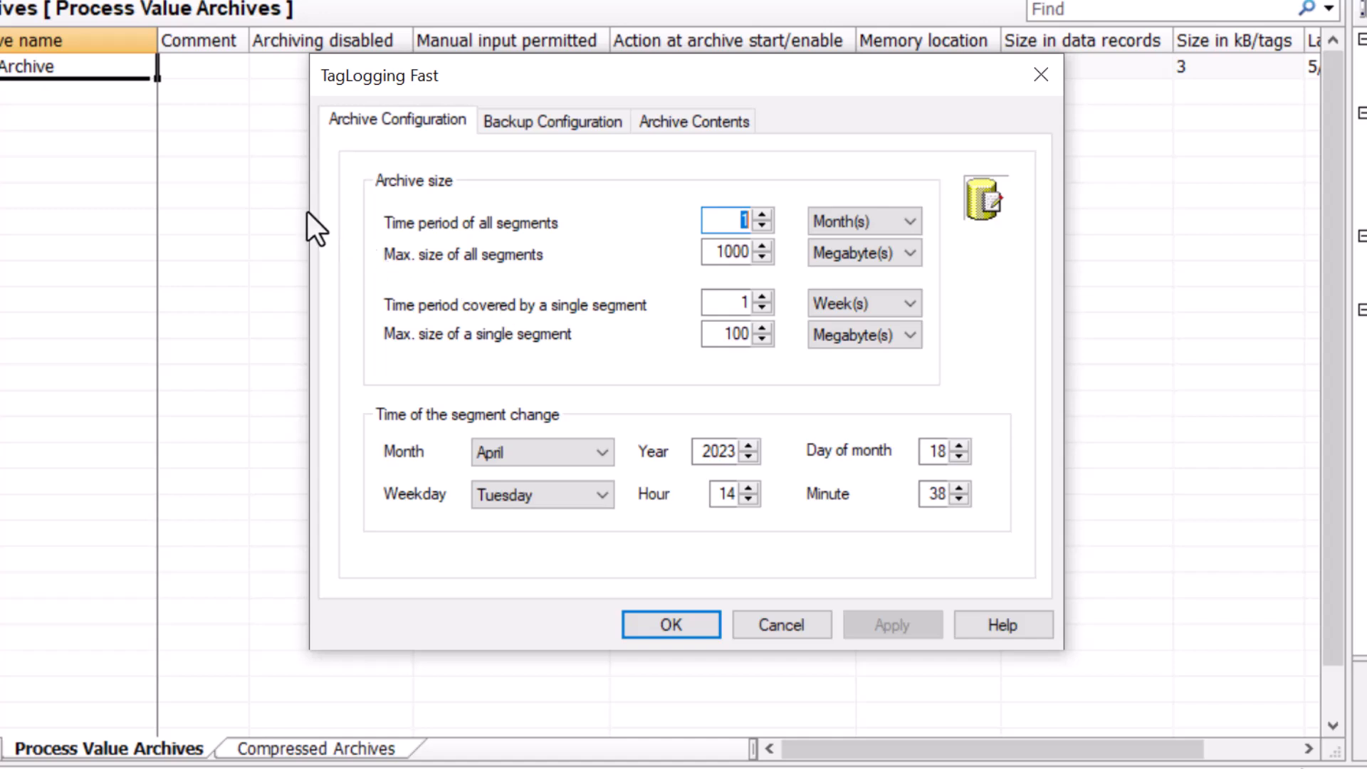
- Review the TagLogging Fast archive contents and cyclic measured value cycle options, and close the properties without changing them
click(678, 127)
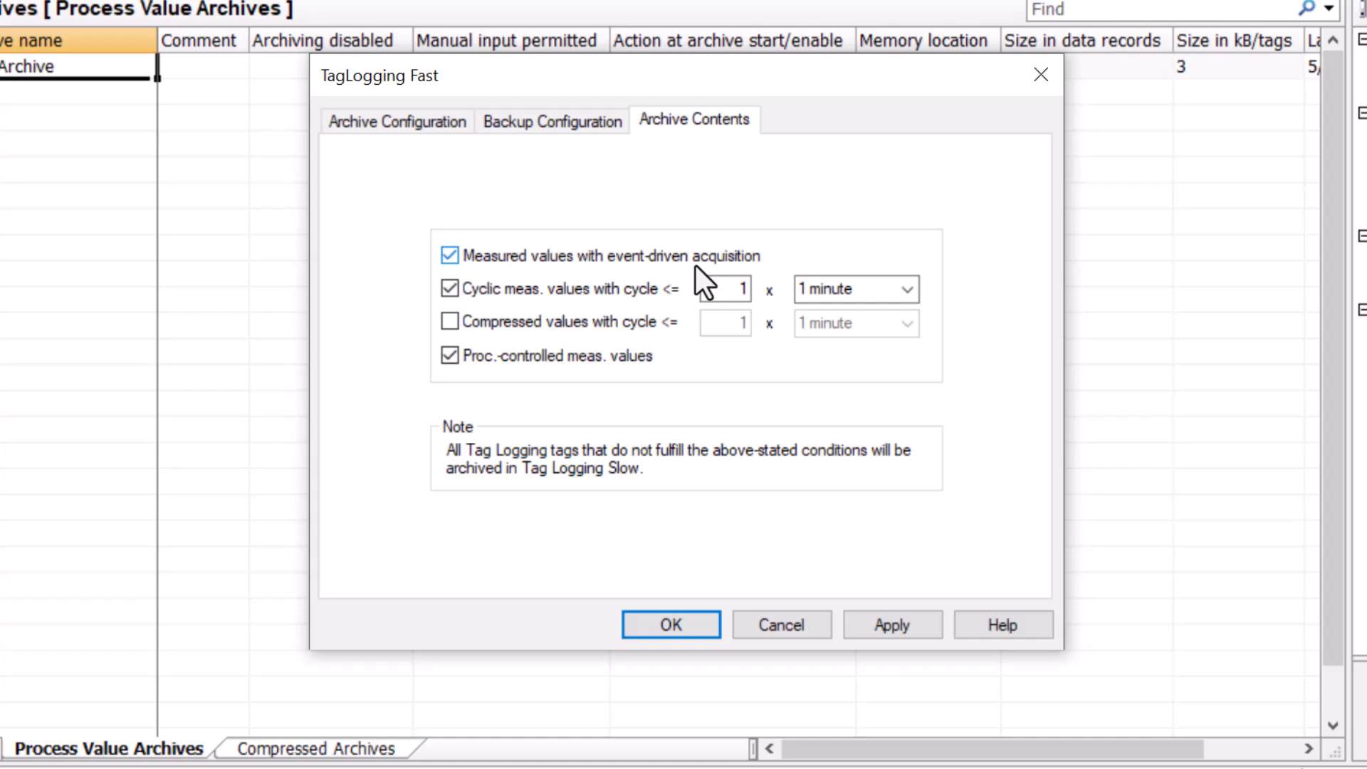
click(576, 295)
click(575, 296)
click(914, 294)
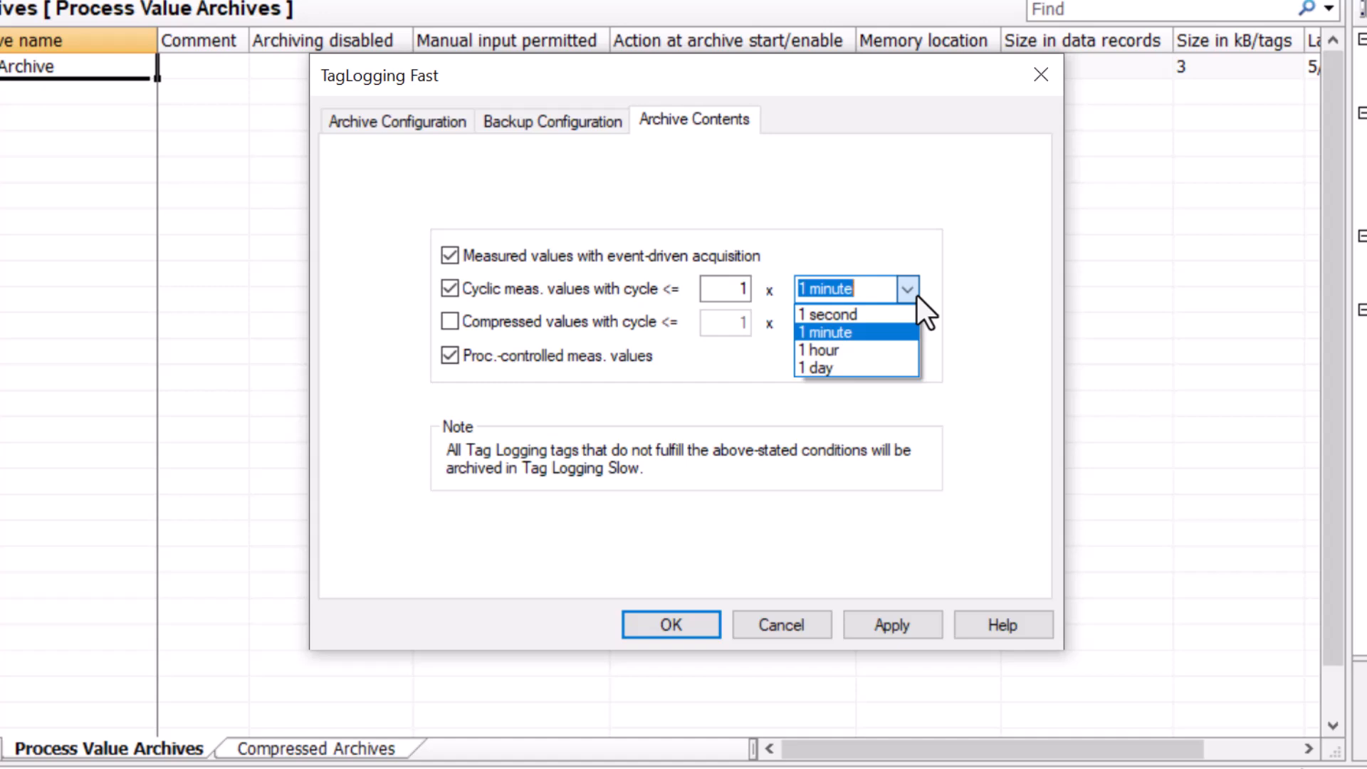
click(917, 294)
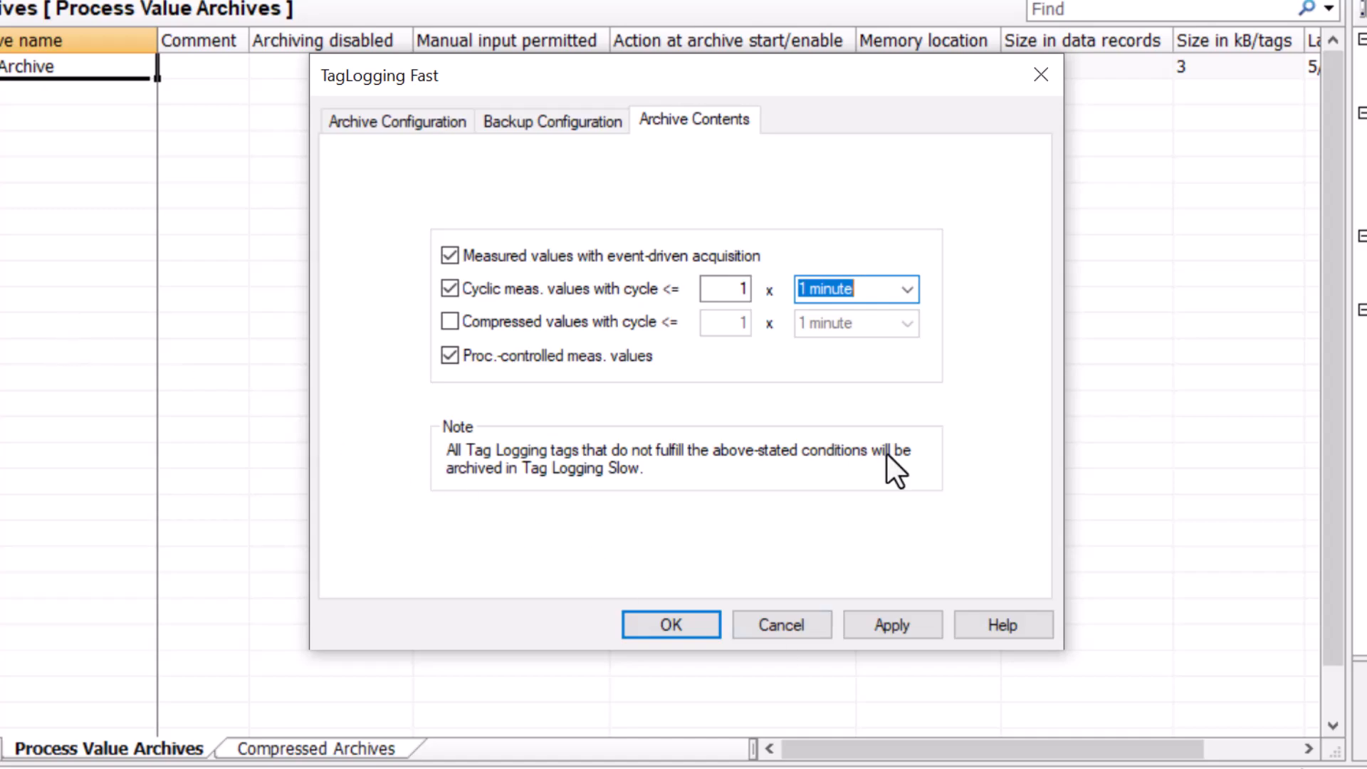
click(383, 124)
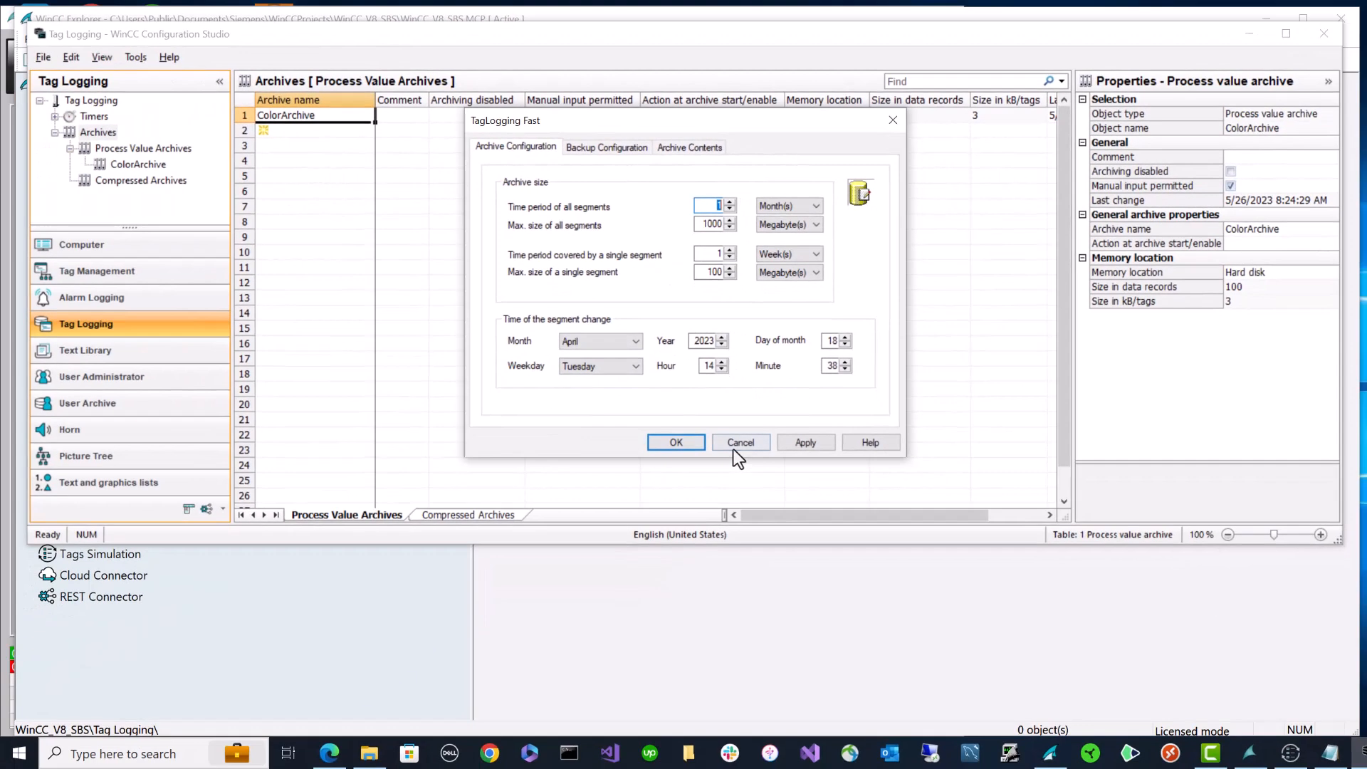
click(780, 624)
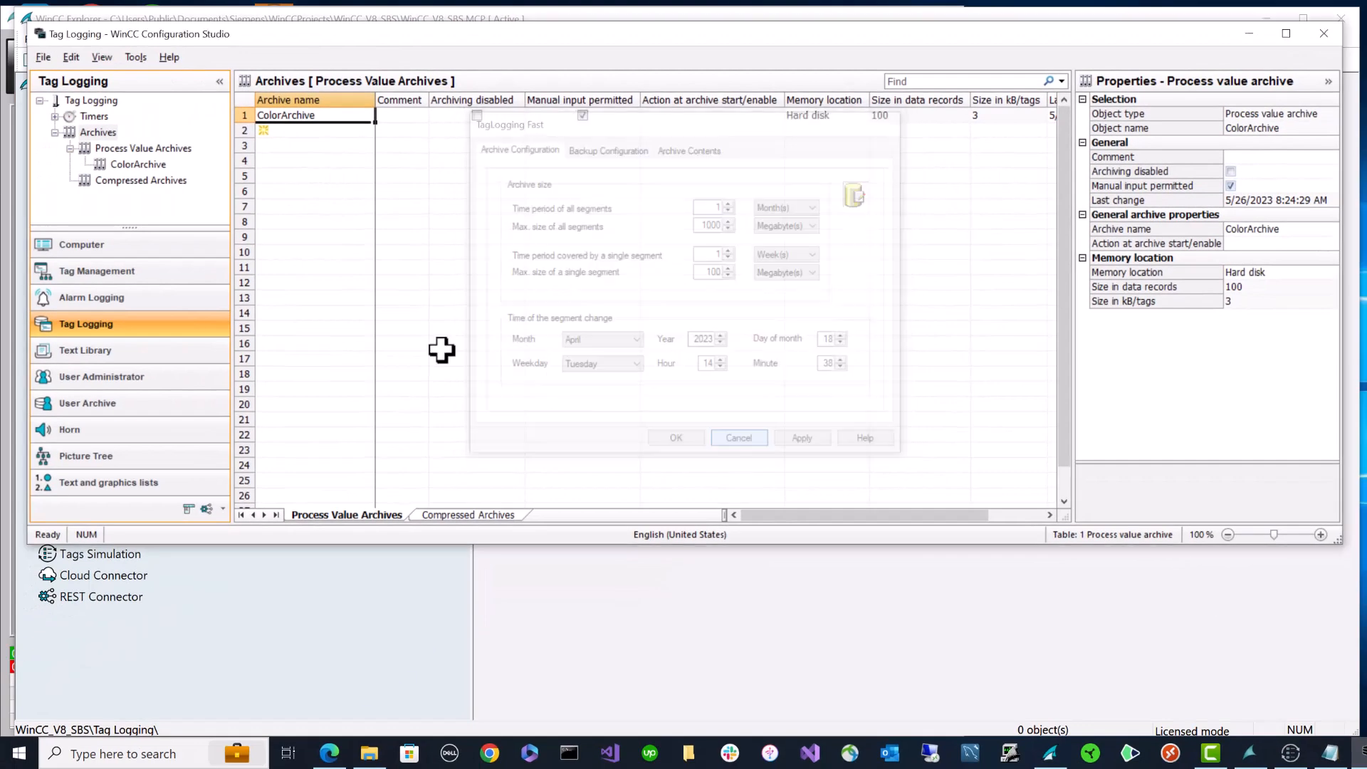
- Review the TagLogging Slow archive configuration properties of Archives and close them without changes
right_click(89, 134)
mouse_move(96, 139)
mouse_move(293, 165)
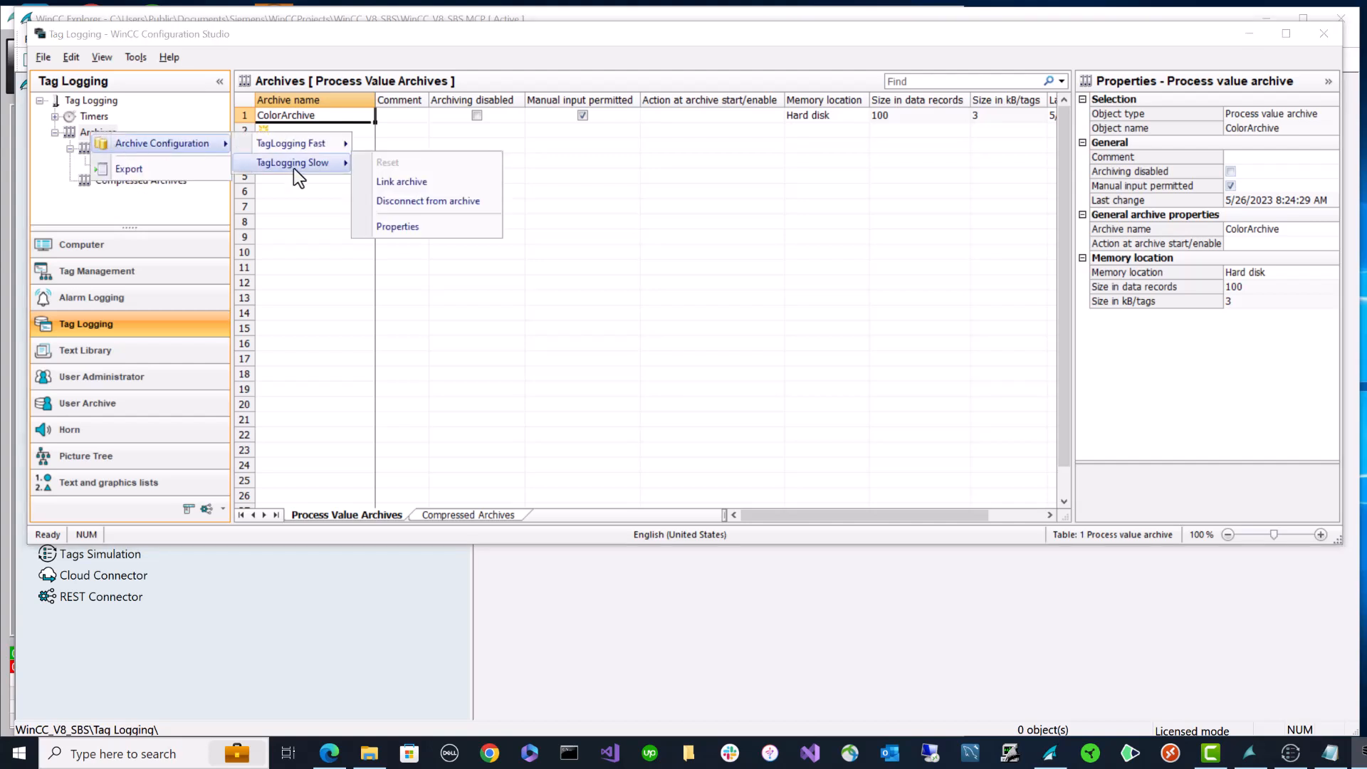
click(423, 228)
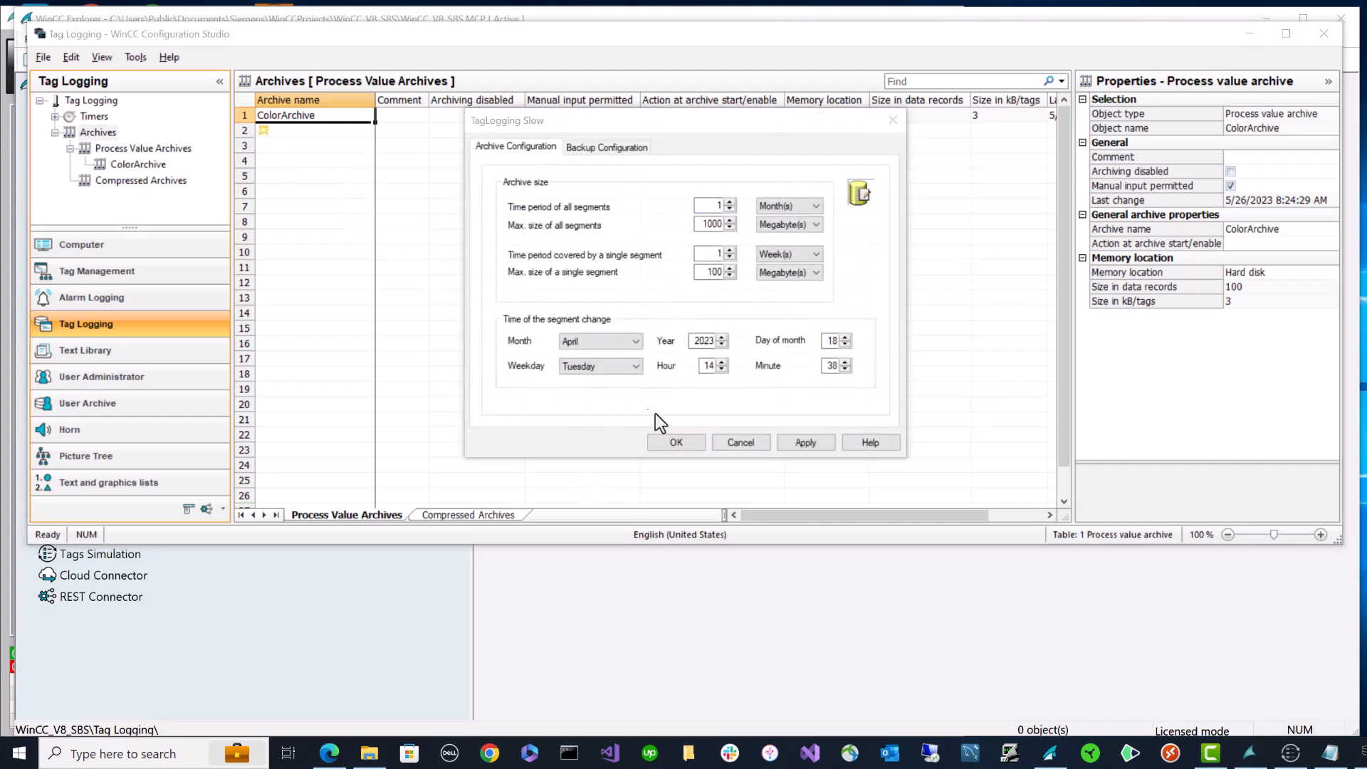
click(742, 447)
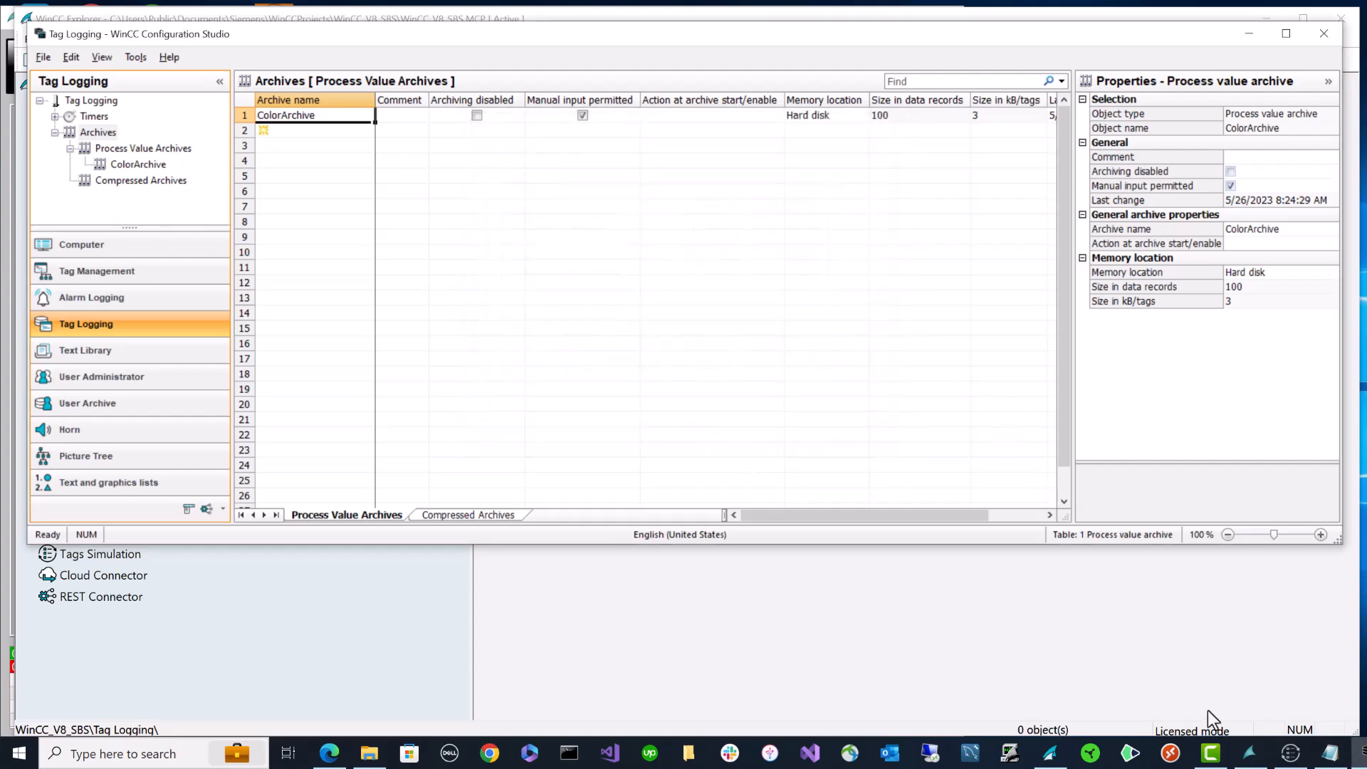
- Switch to WinCC Runtime, view the Trends screen, and display the long-term archive list on the Alarms screen
click(1251, 754)
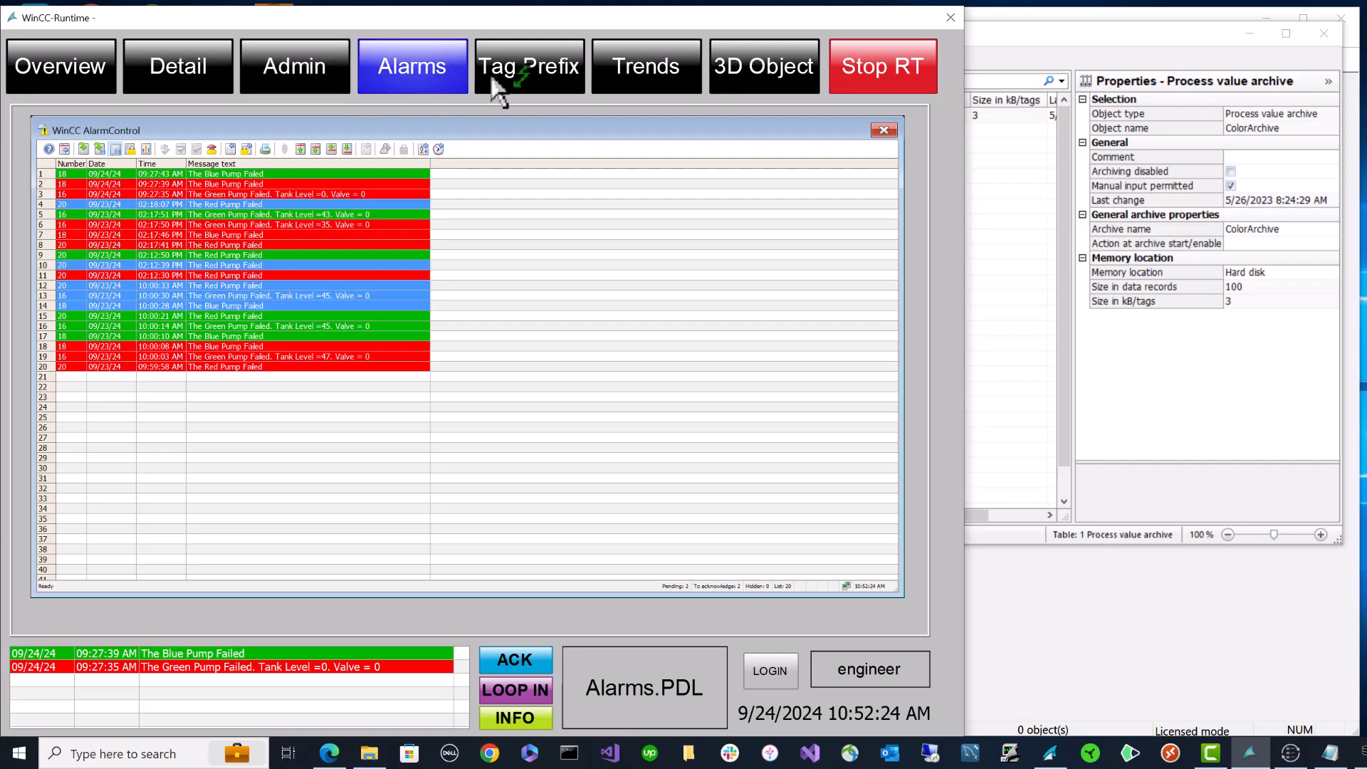
click(646, 72)
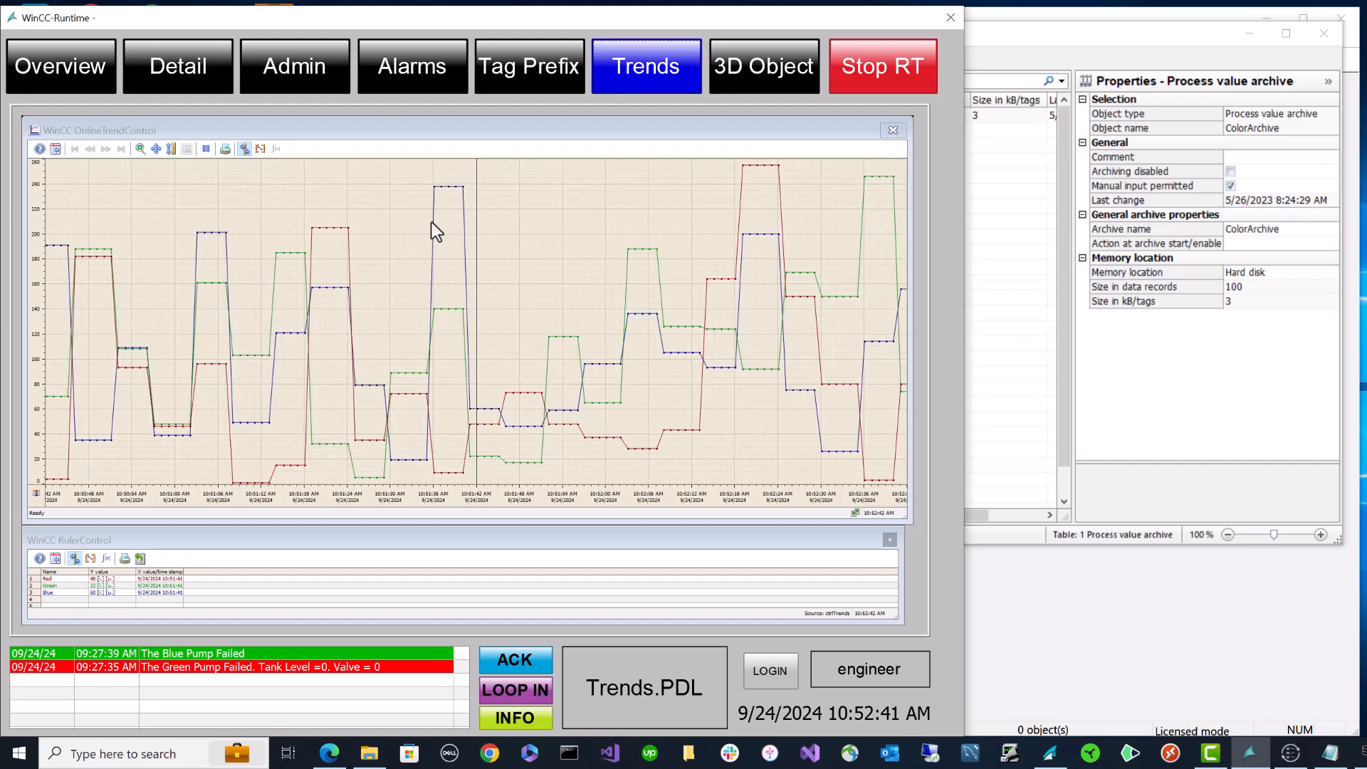
click(383, 80)
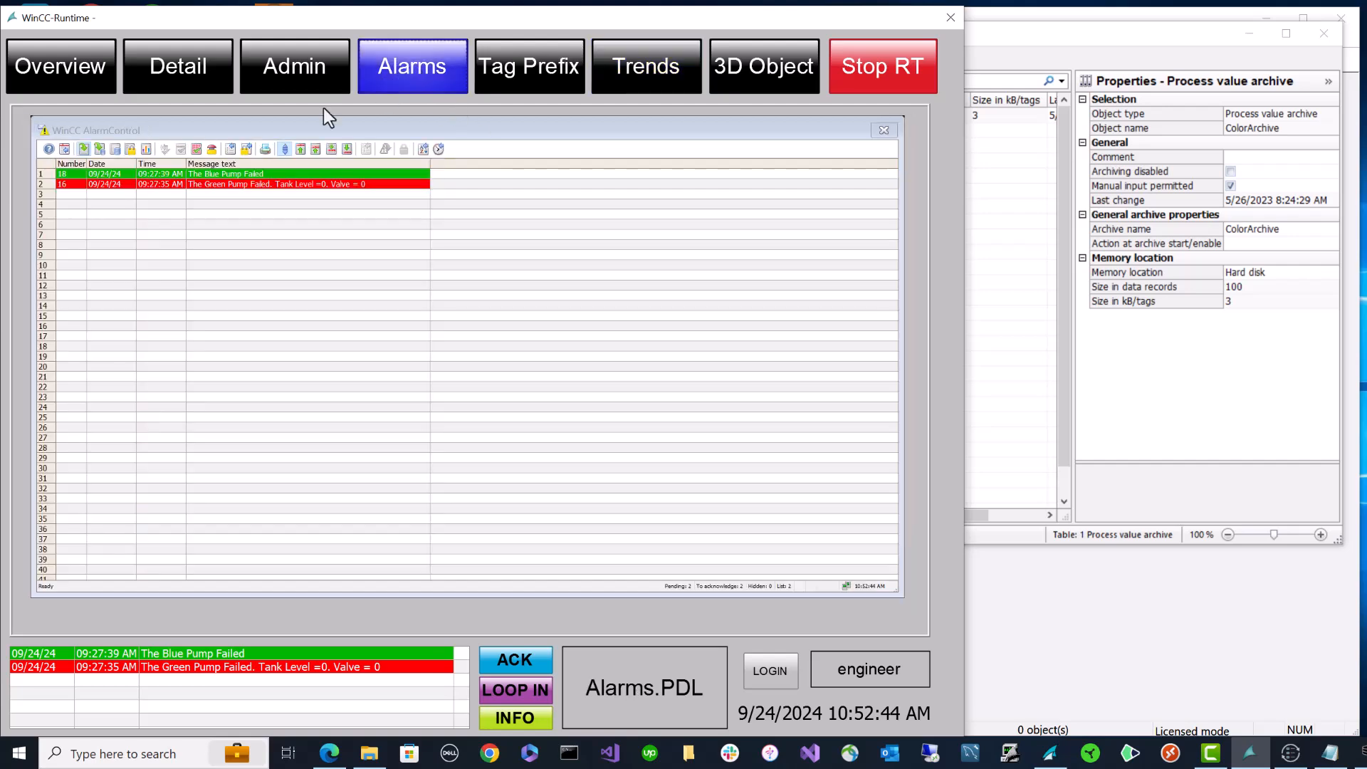
click(116, 149)
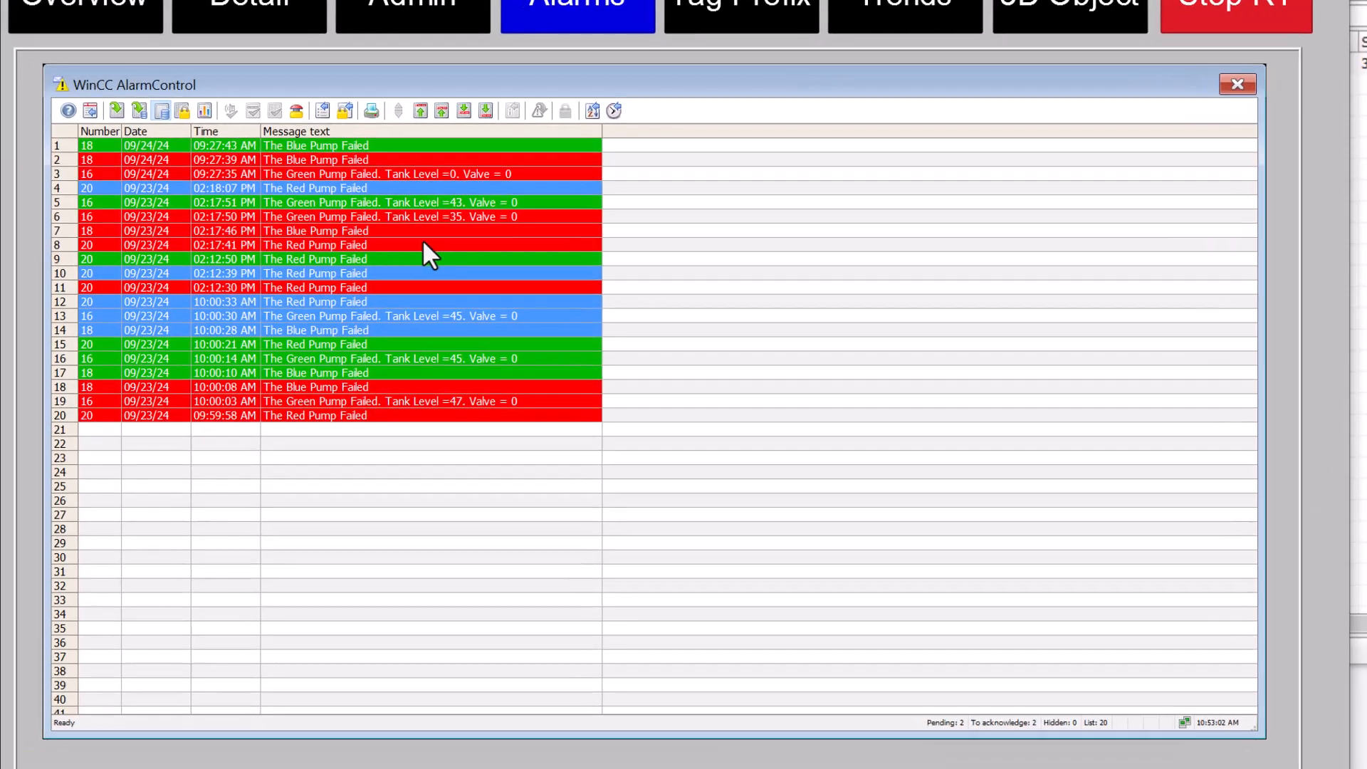
- Enable the Export data key function in the AlarmControl's toolbar properties and confirm the dialog
click(87, 108)
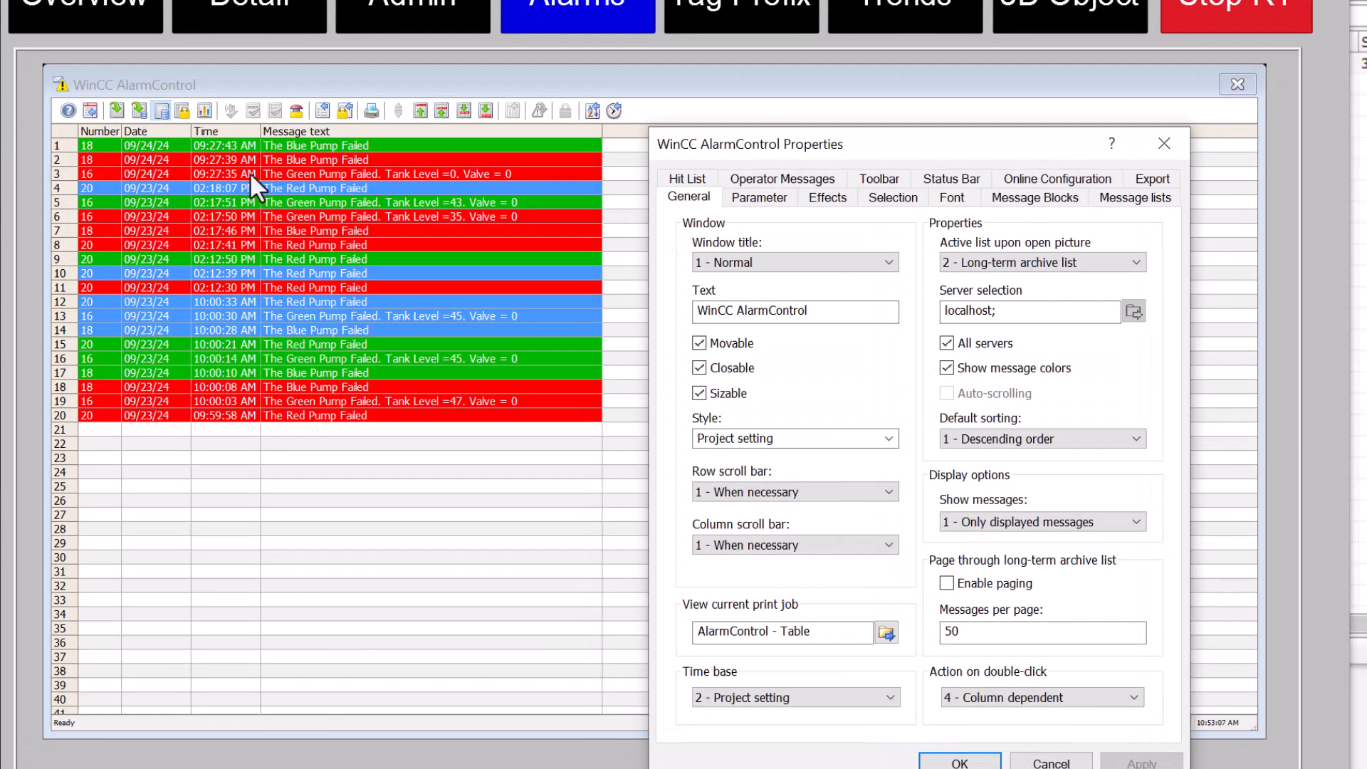
click(888, 183)
scroll(822, 348, down, 4)
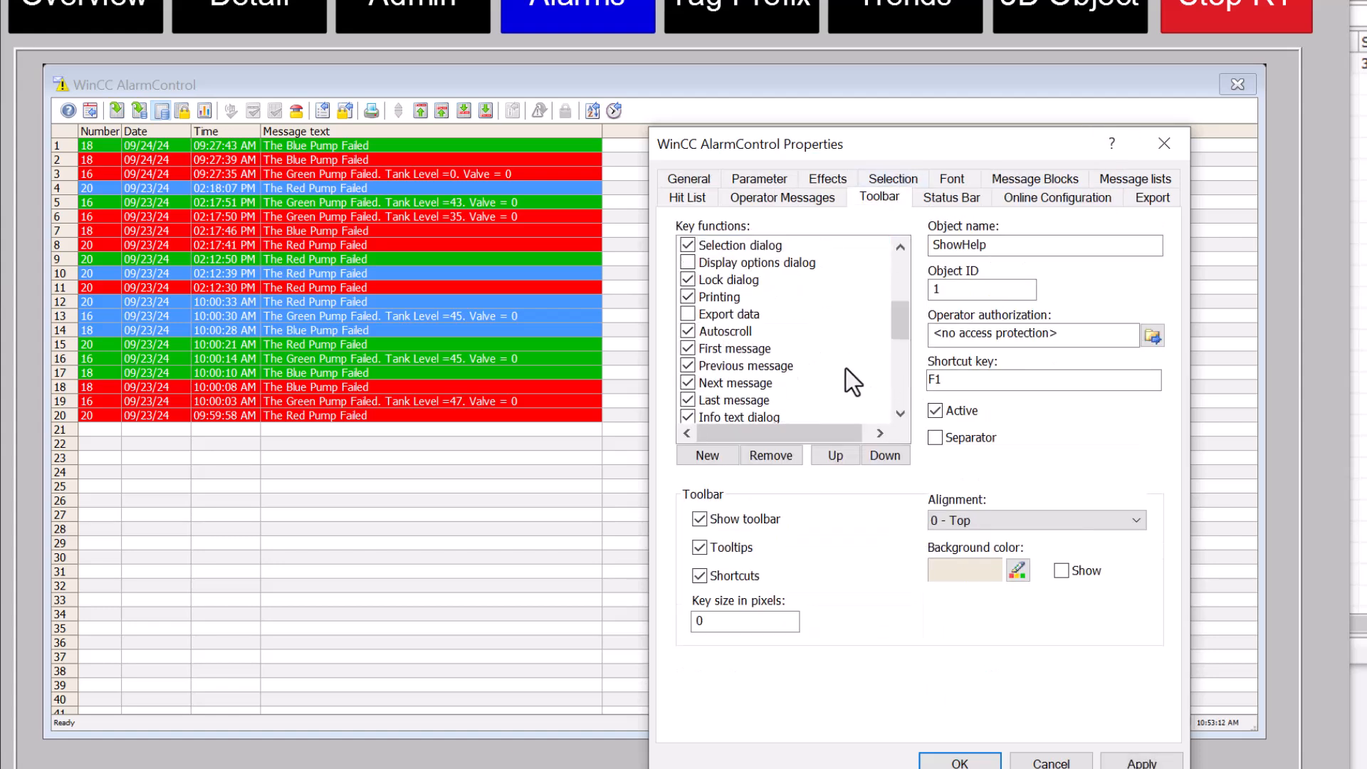
click(710, 298)
click(688, 314)
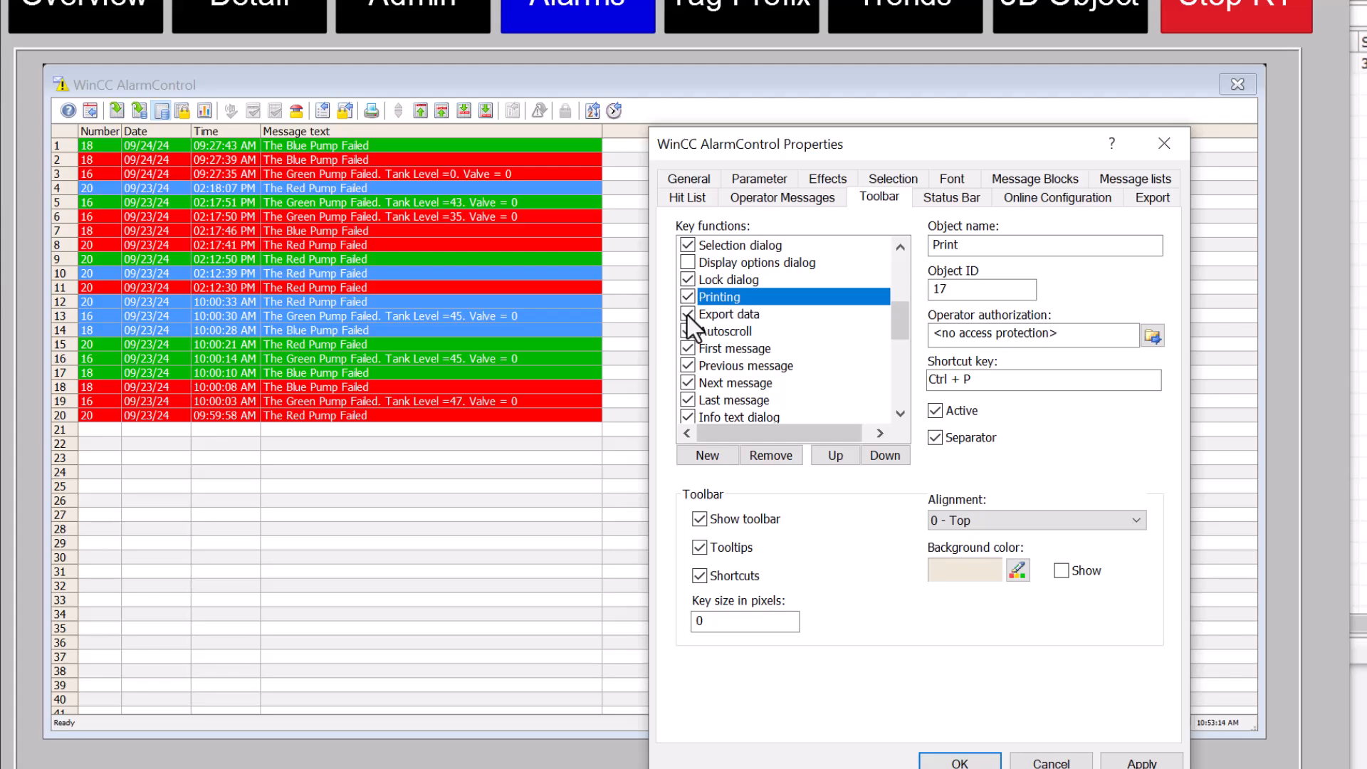
click(724, 314)
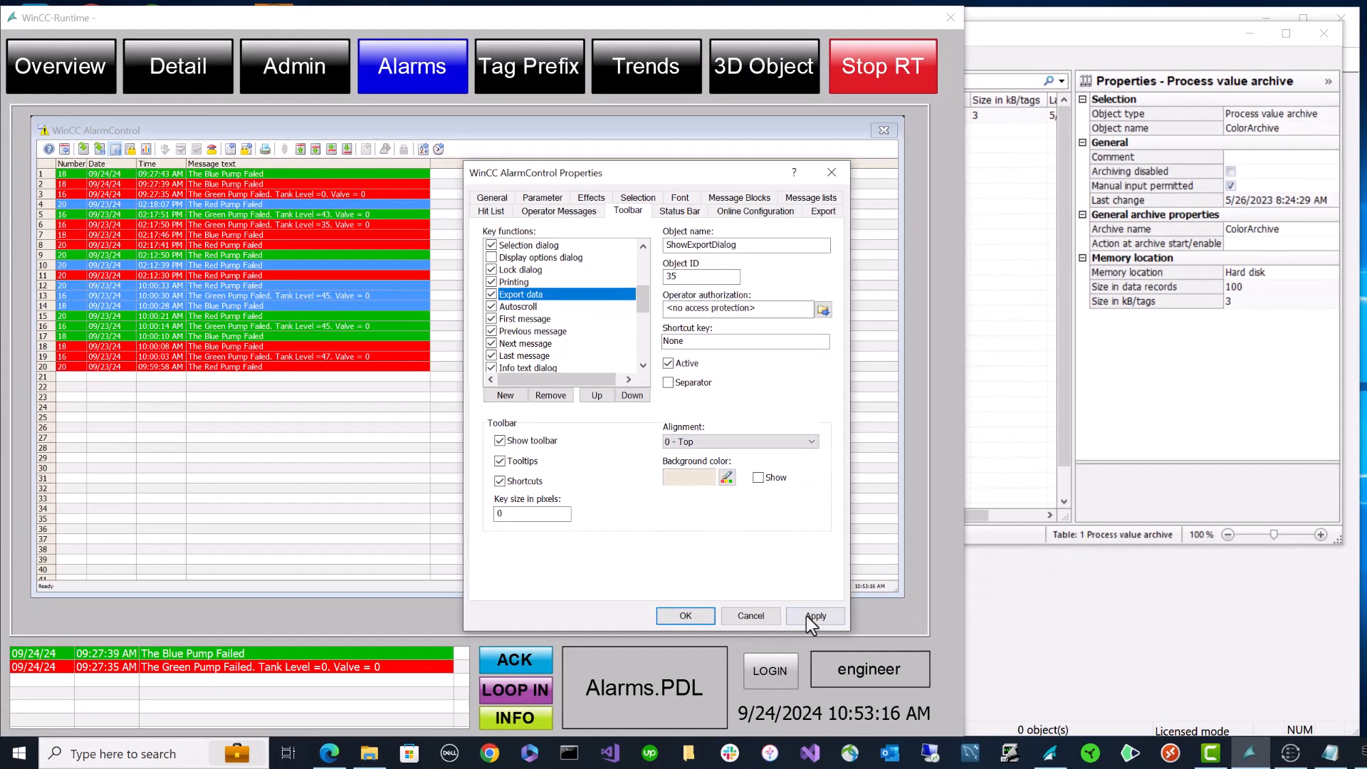
click(978, 690)
click(683, 616)
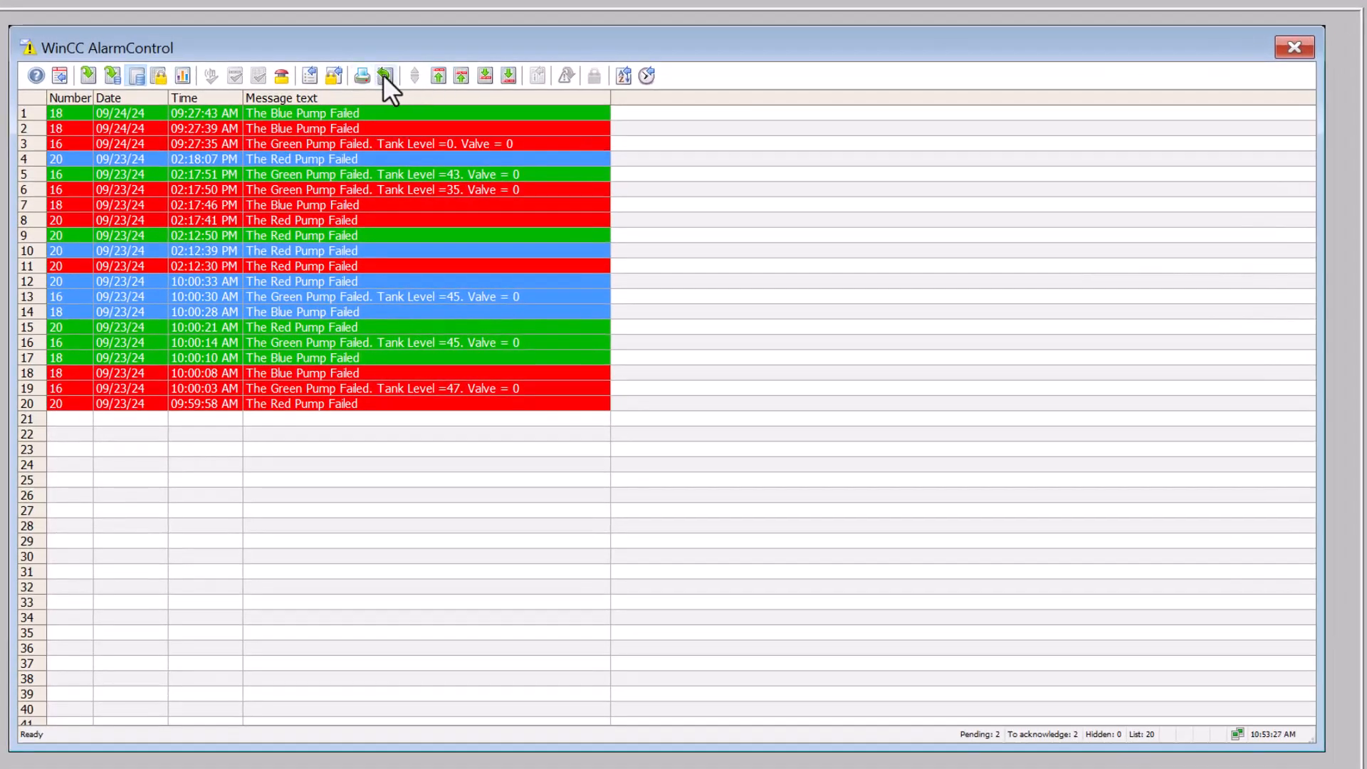
- Start an alarm data export named exp_alarms in CSV format, keeping the Semicolon delimiter and Unicode file format
click(383, 74)
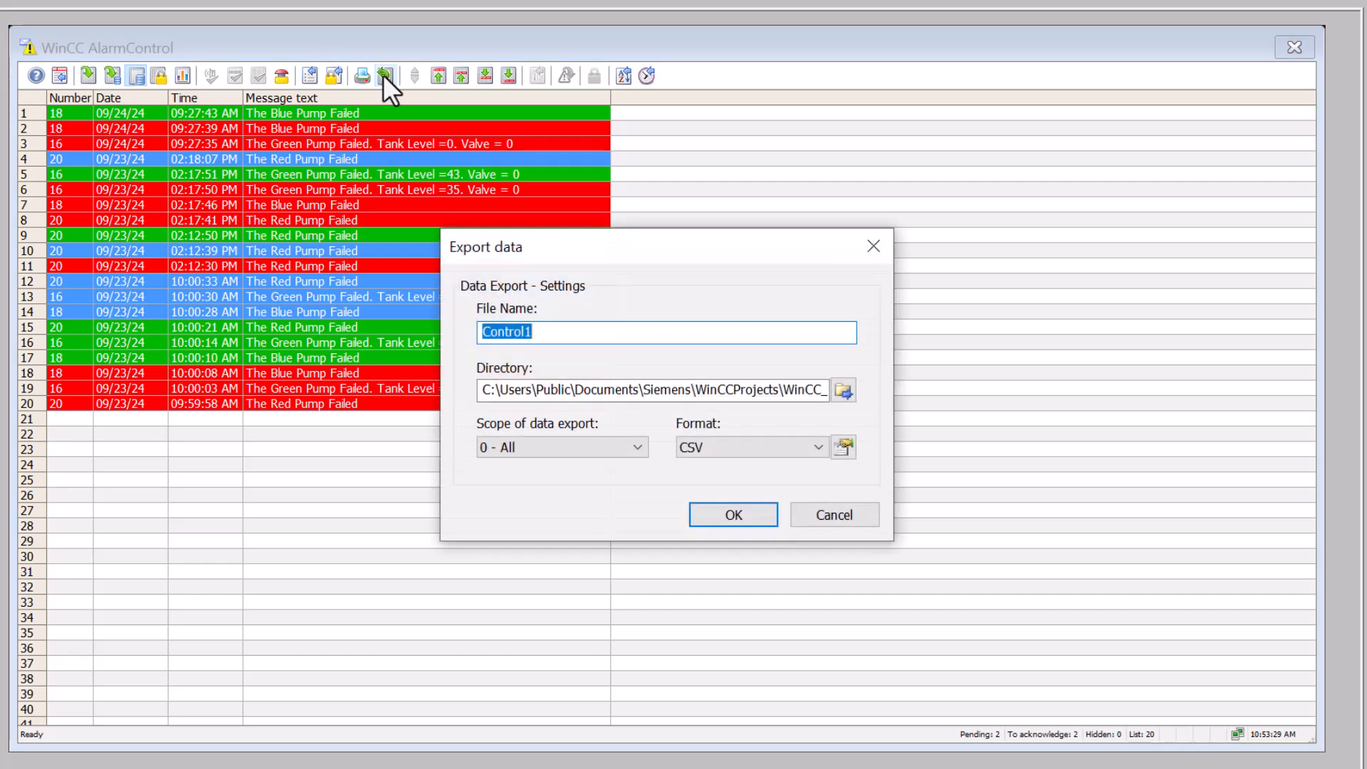
text(exp_alarms)
click(741, 447)
click(755, 463)
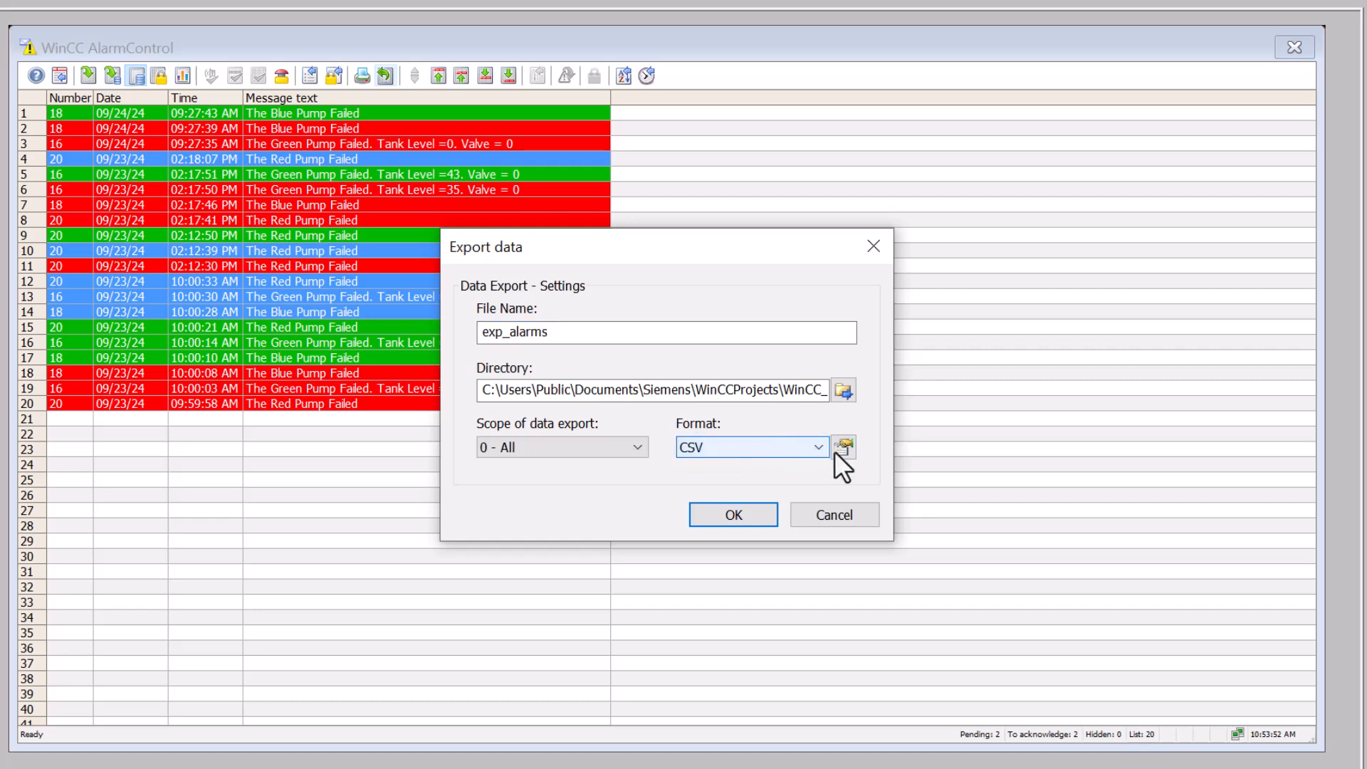
click(844, 448)
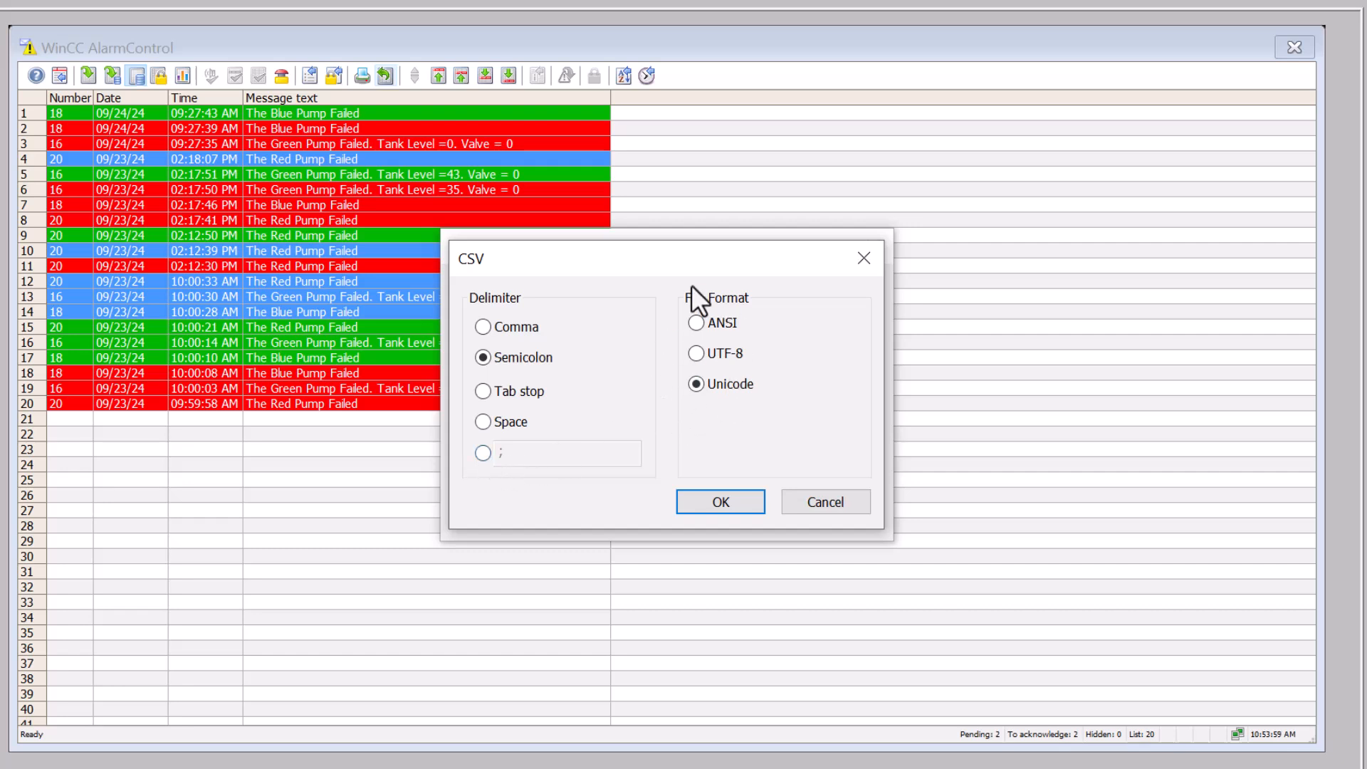
click(732, 506)
- Set the export directory to the Desktop and export the alarm data
click(847, 393)
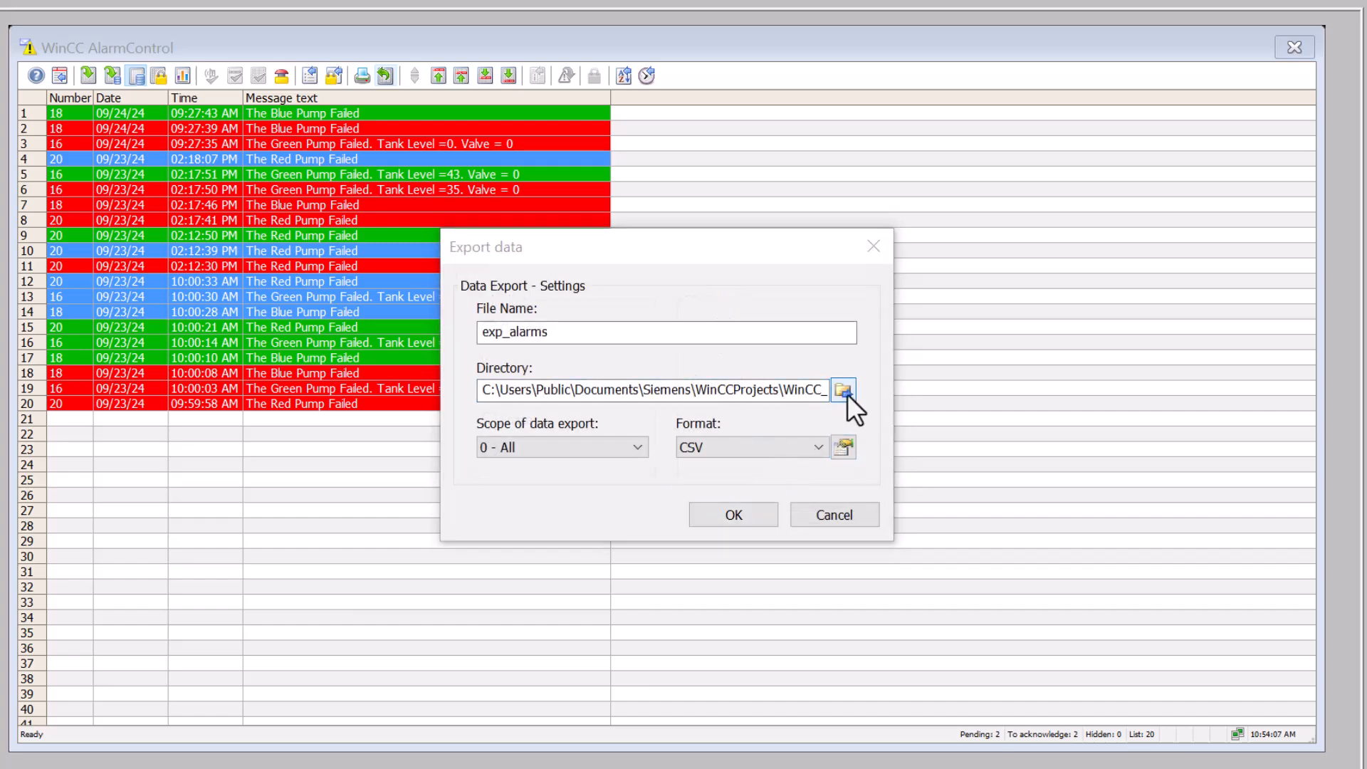
click(652, 285)
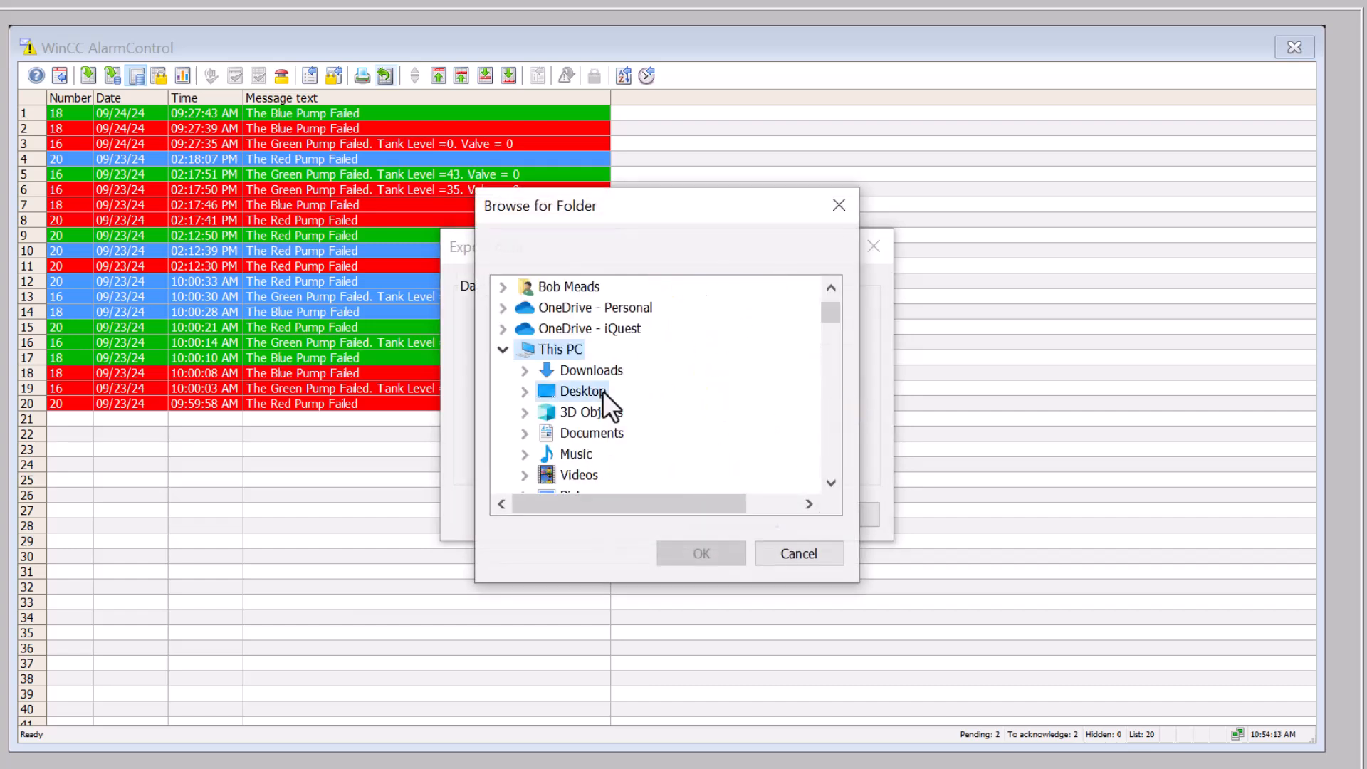
click(602, 391)
click(720, 537)
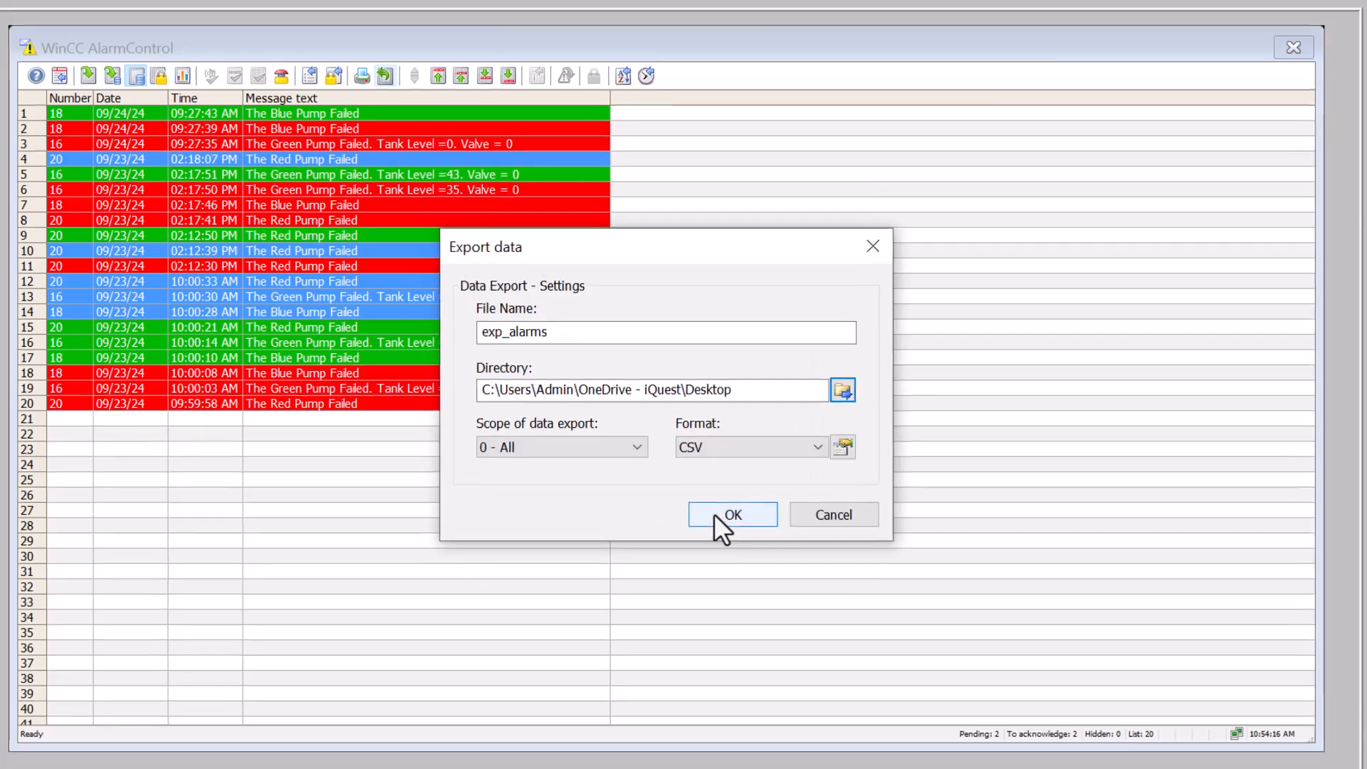
click(720, 525)
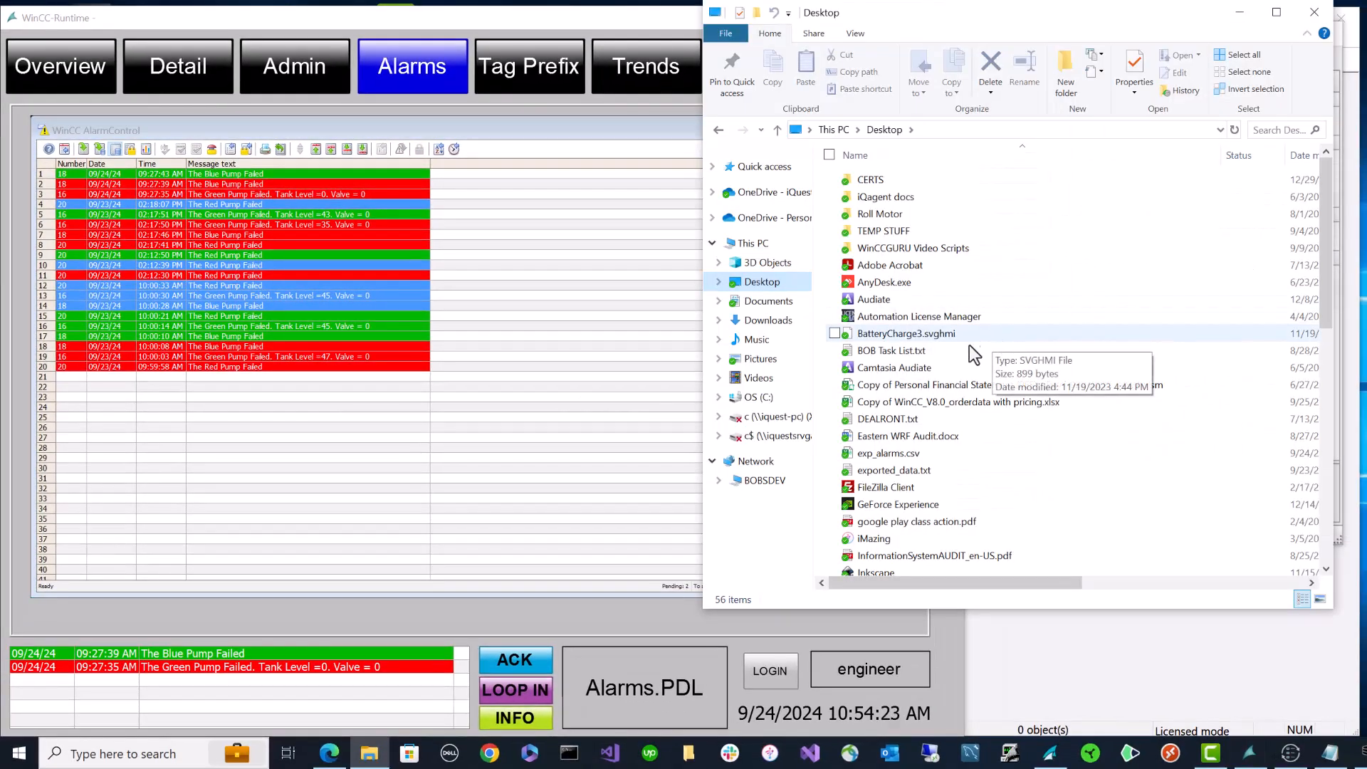
- Open exp_alarms.csv from the Desktop folder to view the exported alarms, and return to WinCC Runtime
click(952, 452)
double_click(951, 451)
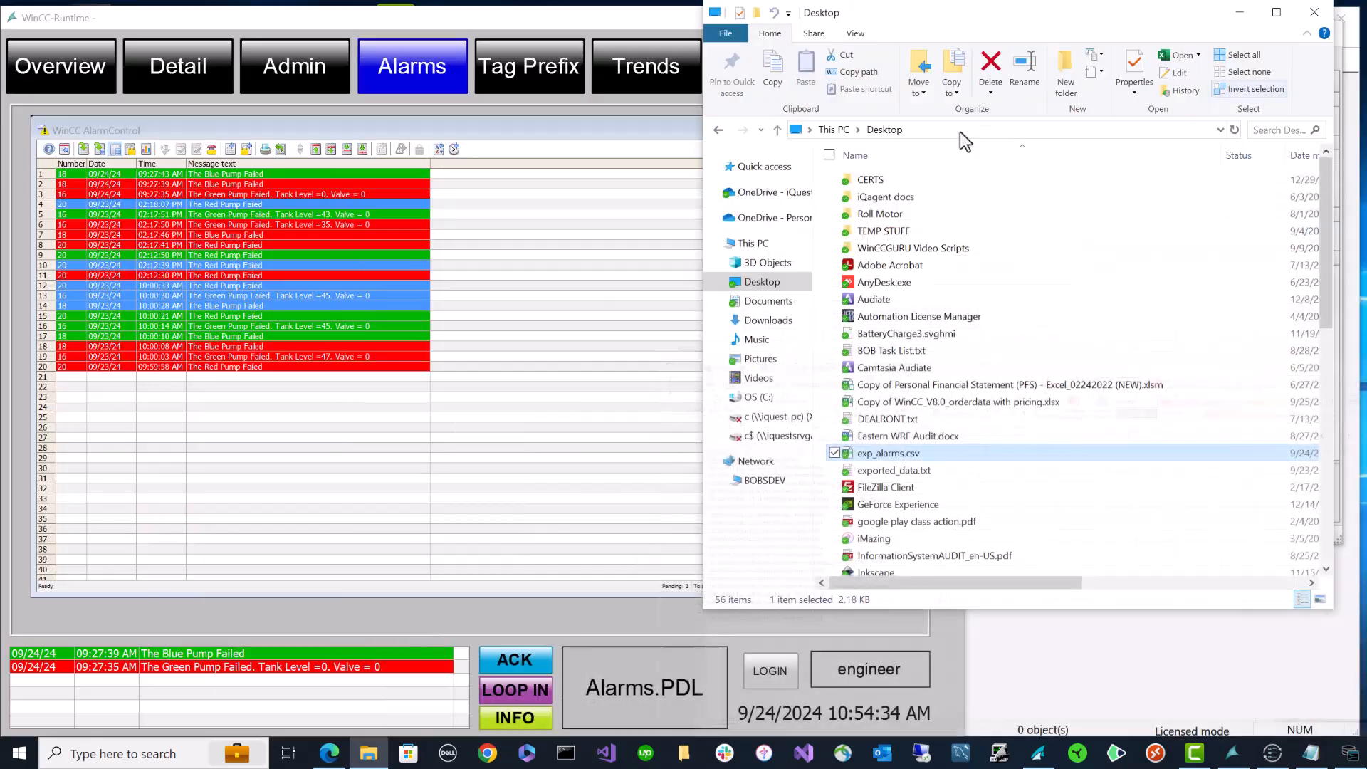
click(615, 90)
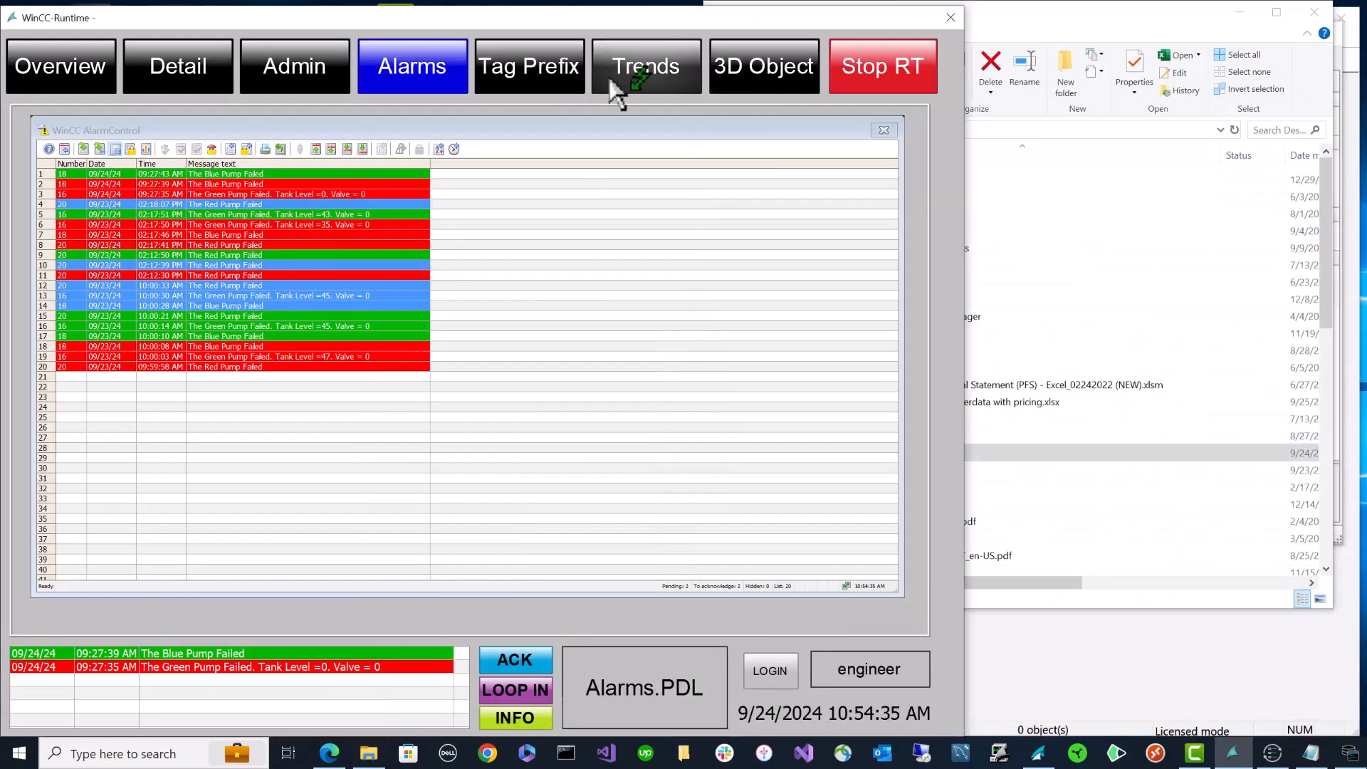
- On the Trends screen, enable the Export data key function in the OnlineTrendControl's toolbar properties and confirm the dialog
click(650, 68)
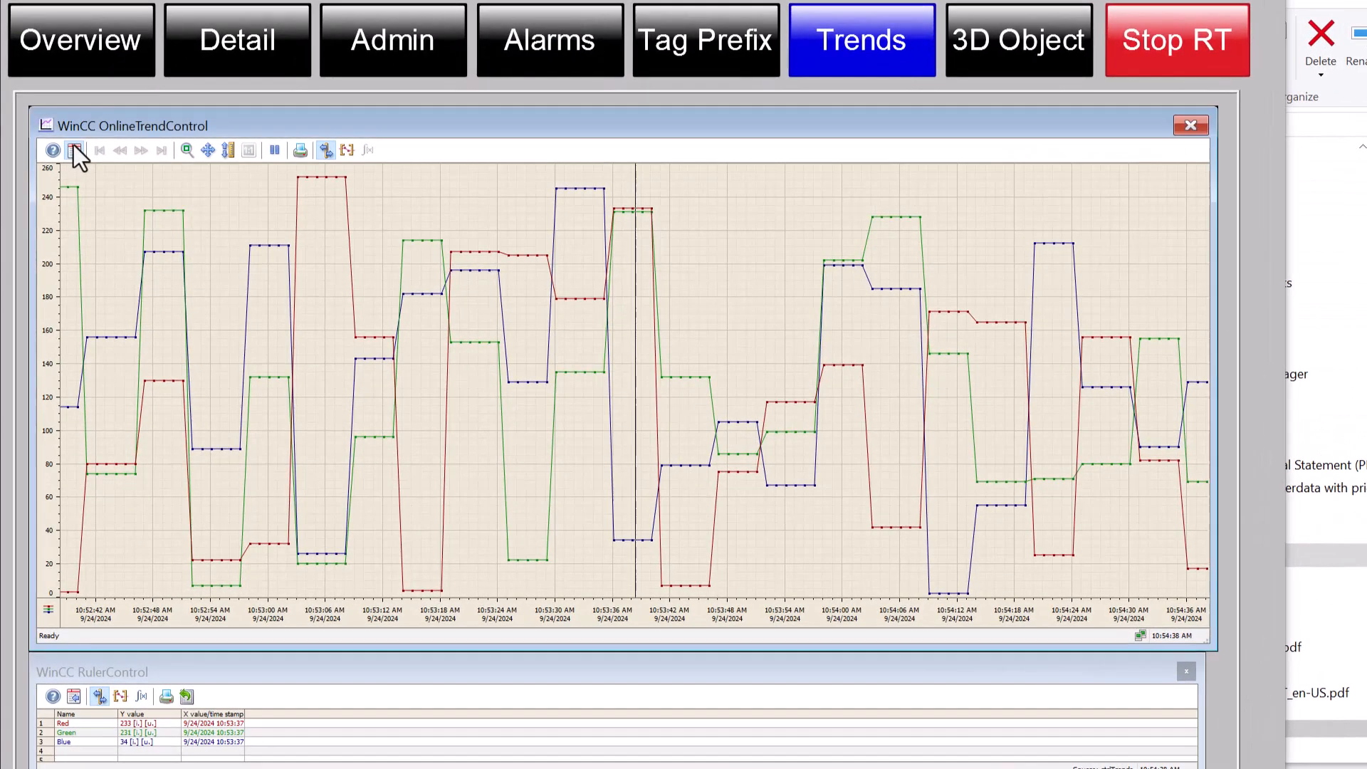
click(74, 151)
click(144, 174)
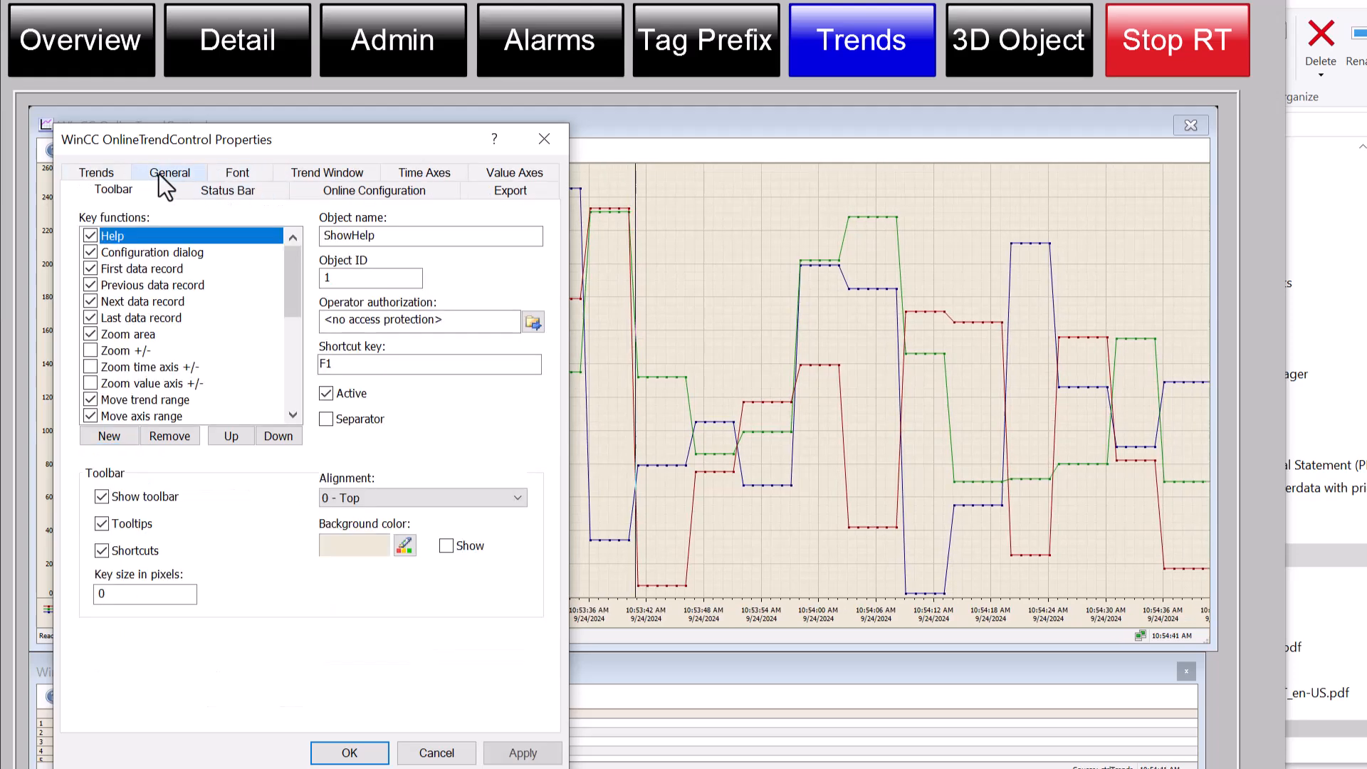
scroll(190, 367, down, 3)
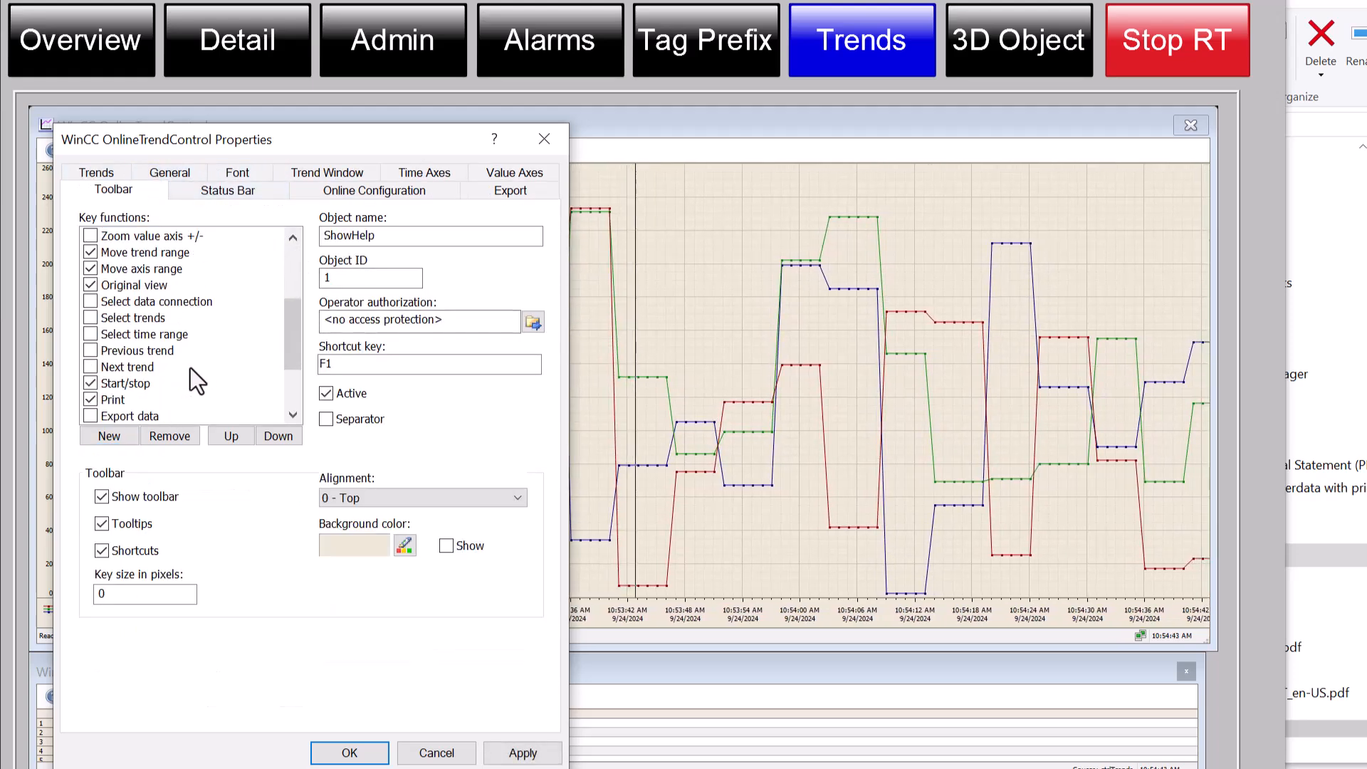
scroll(190, 368, down, 1)
click(125, 367)
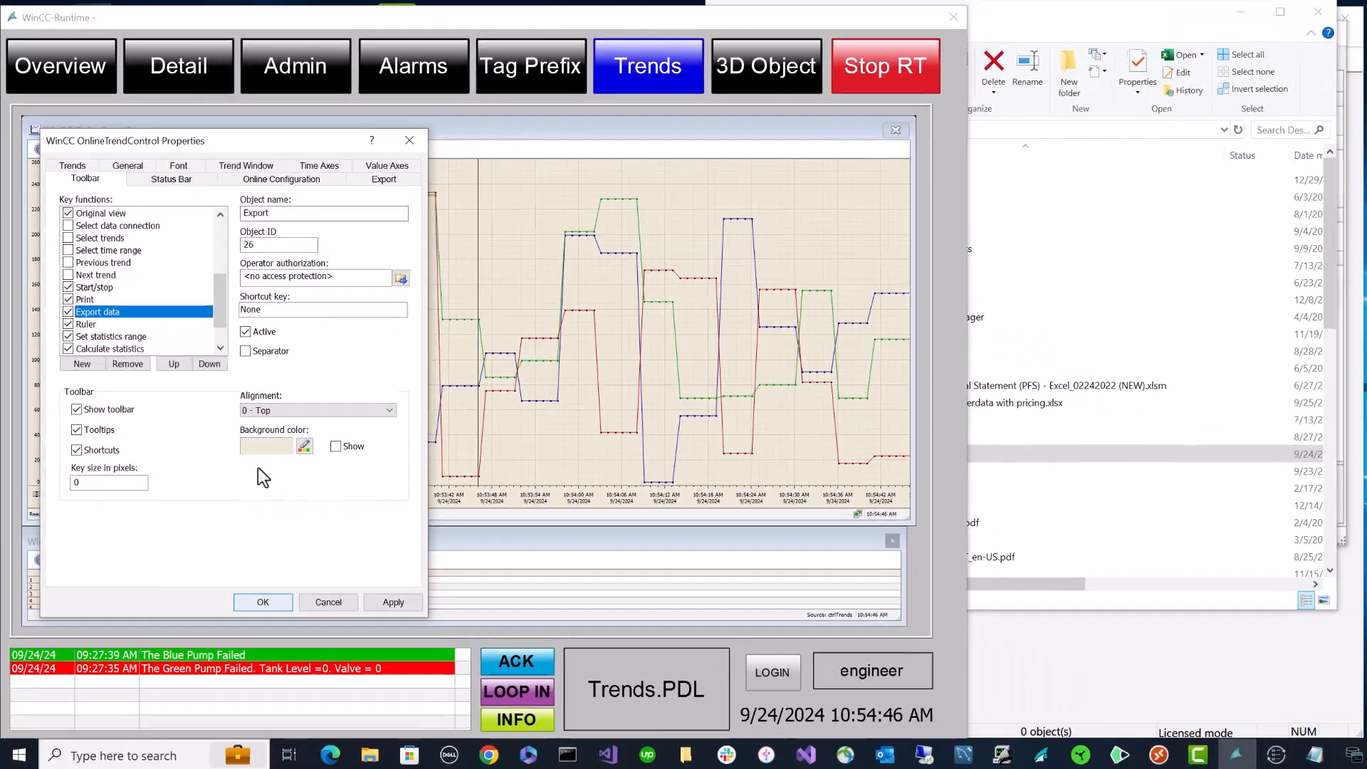
click(316, 696)
- Export all trend data from the OnlineTrendControl as a CSV file named ctrlTrends
click(293, 148)
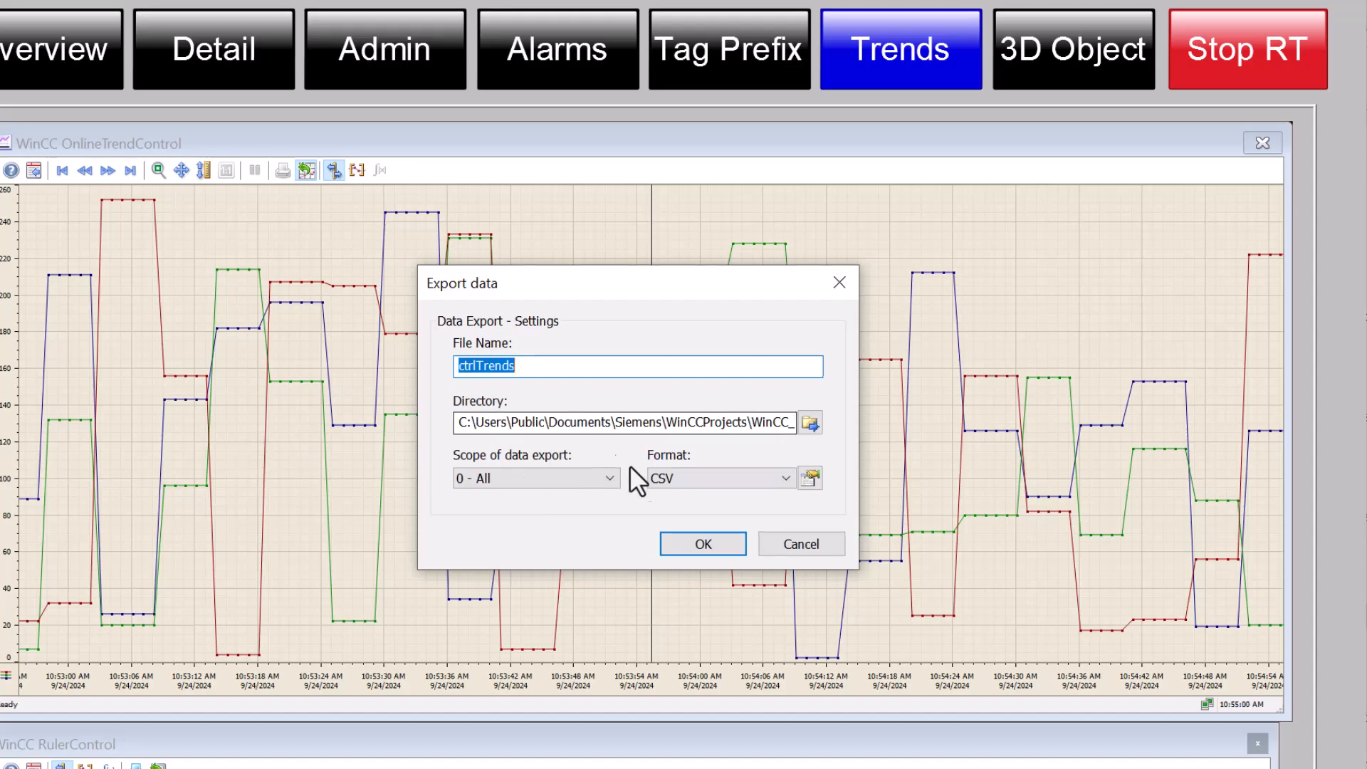
click(512, 404)
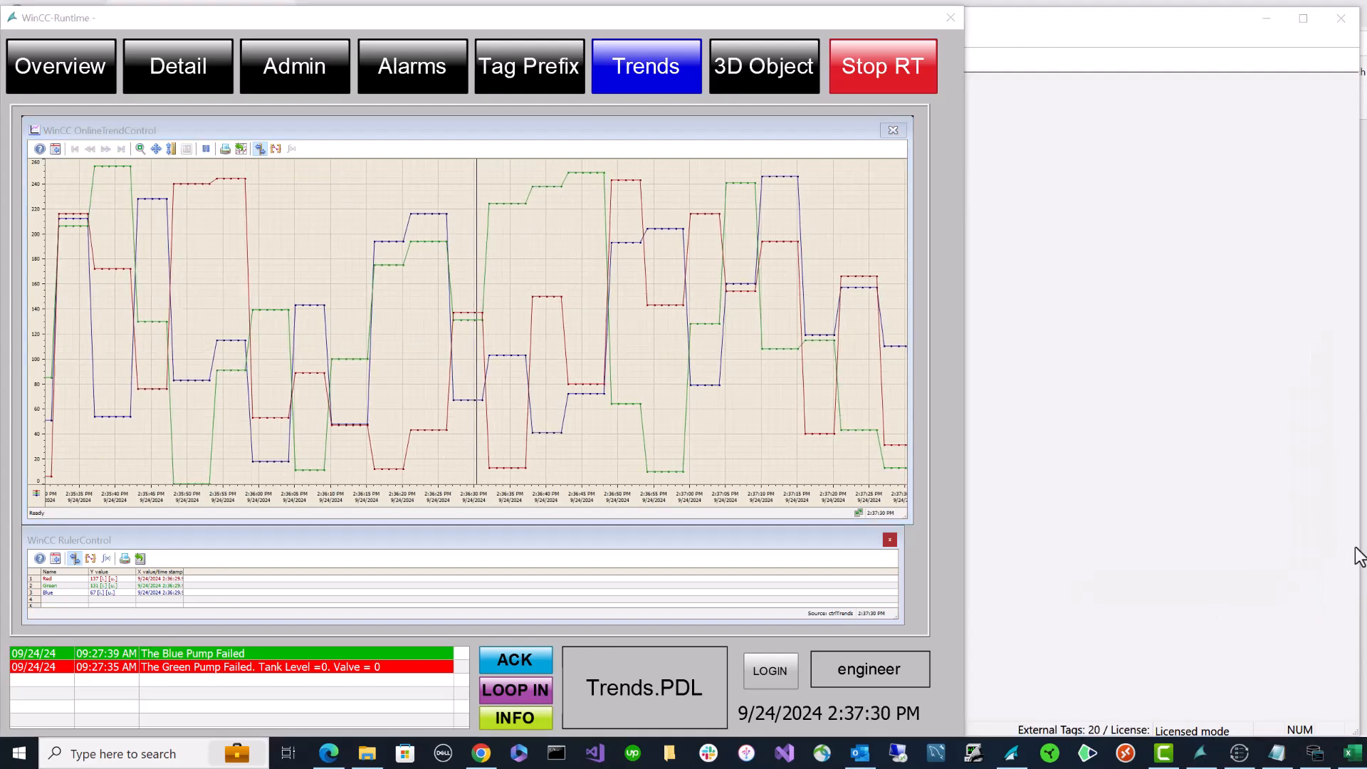
- Switch to WinCC Explorer and bring up the WinCC/Connectivity Pack system manual in Microsoft Edge
click(1155, 624)
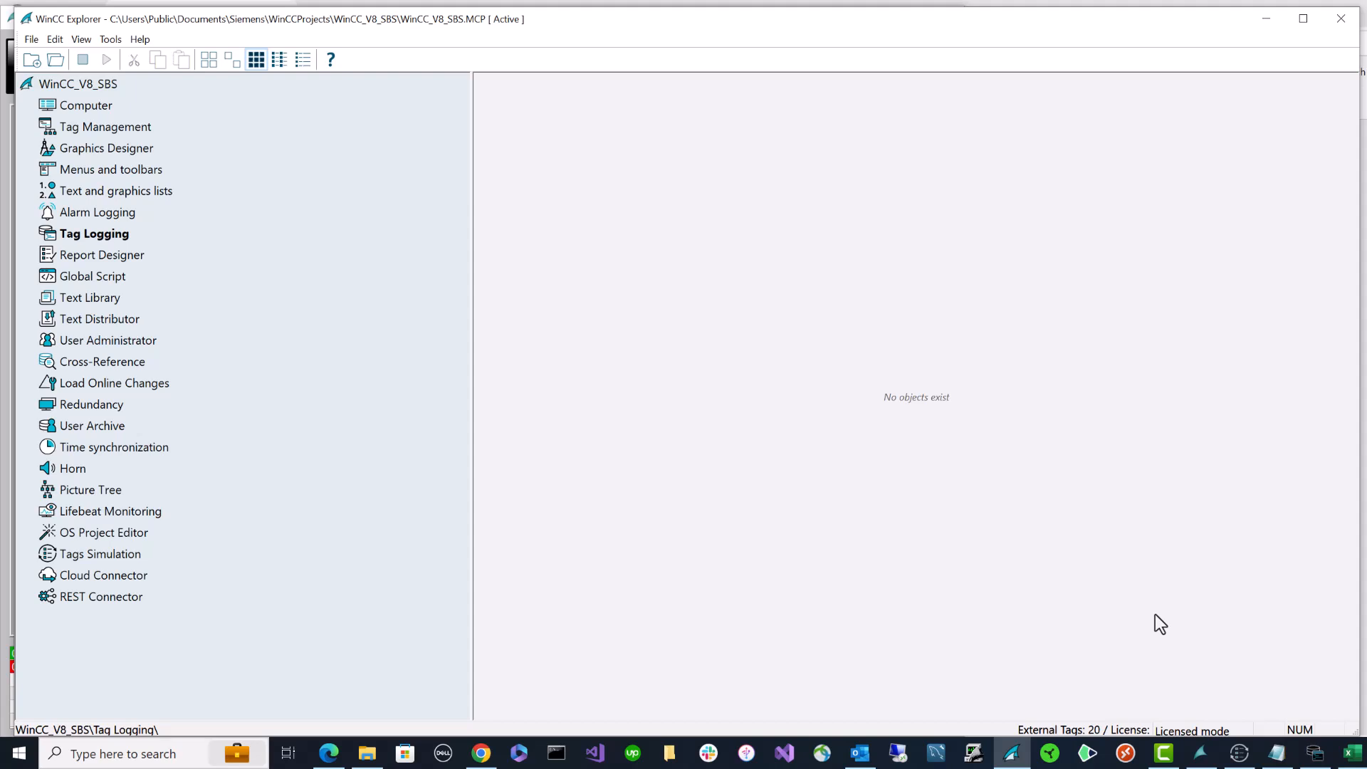
click(329, 755)
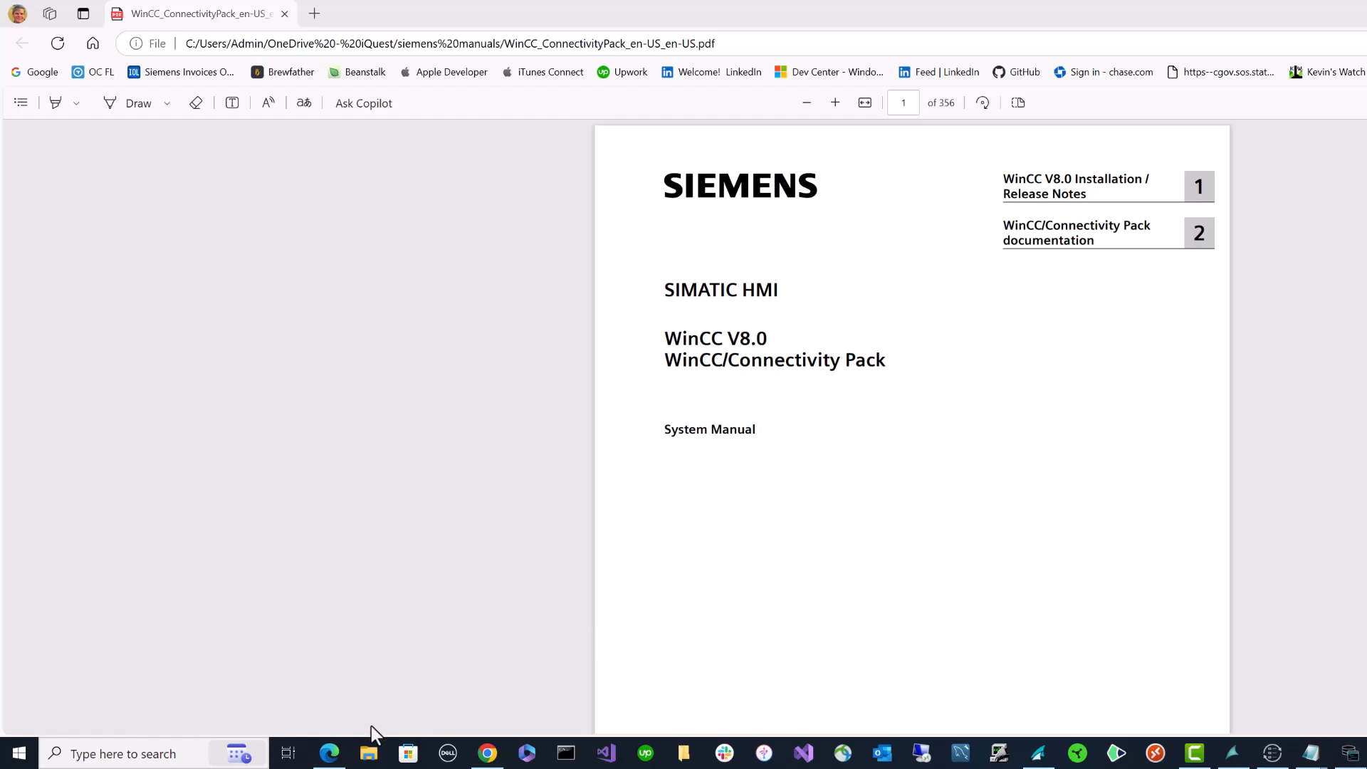
- Launch SQL Server Management Studio 19 and connect to the BOBSDEV\WINCC database engine using Windows Authentication
click(176, 754)
text(sql)
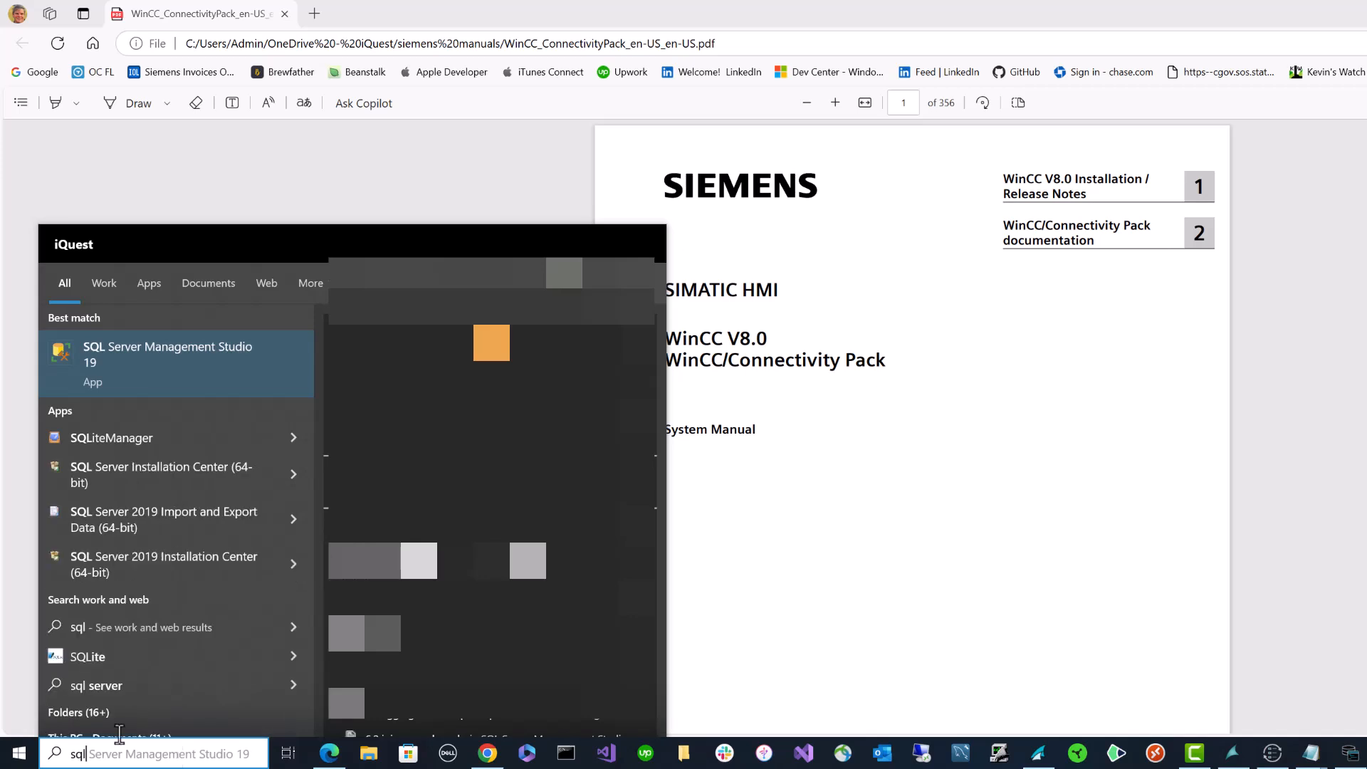
click(126, 345)
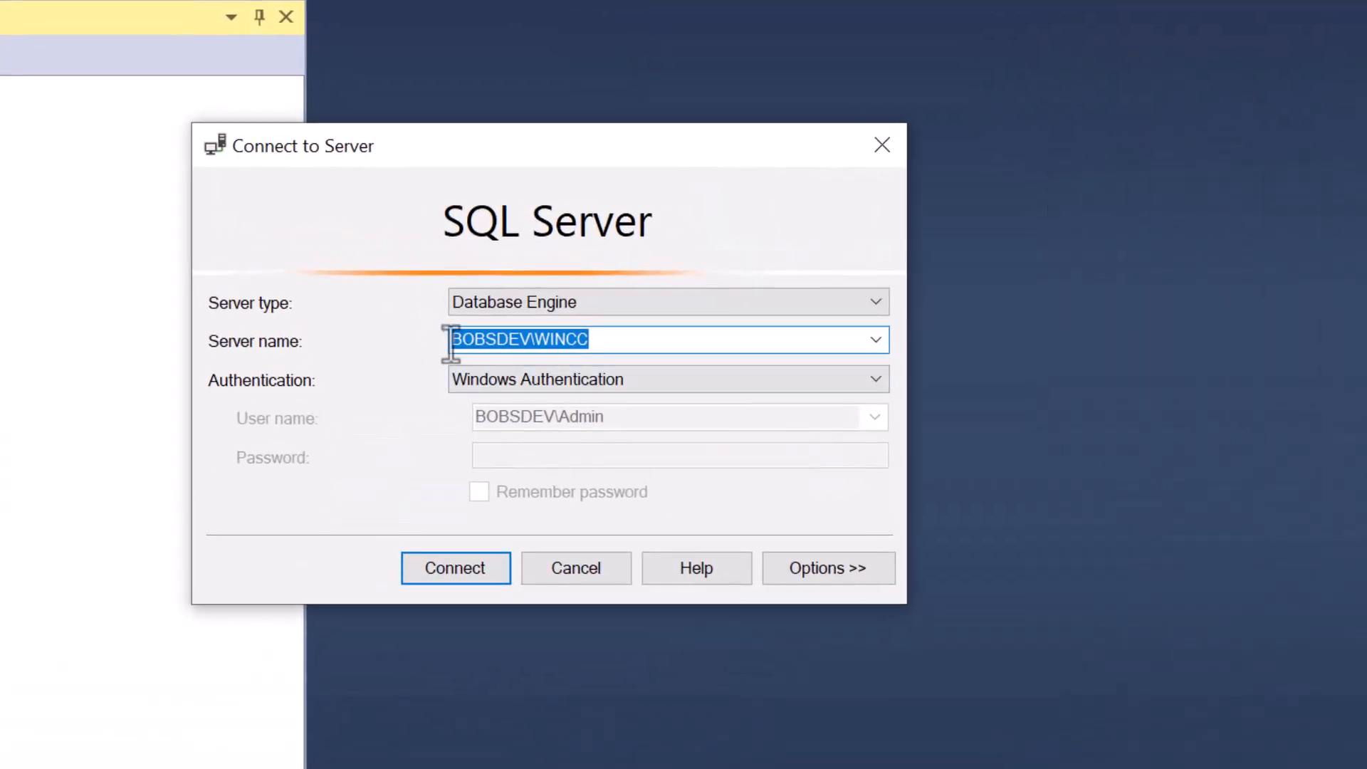
click(458, 296)
drag(451, 342, 531, 349)
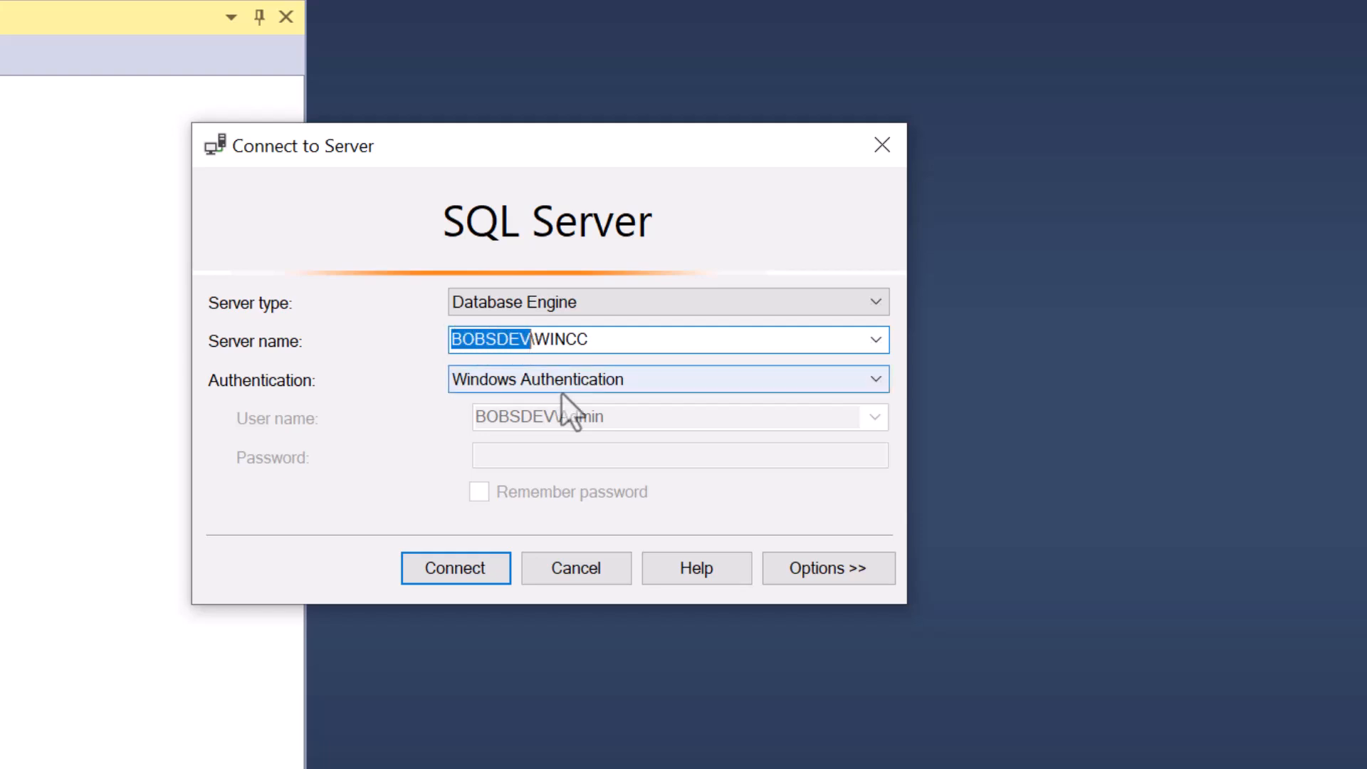
click(557, 344)
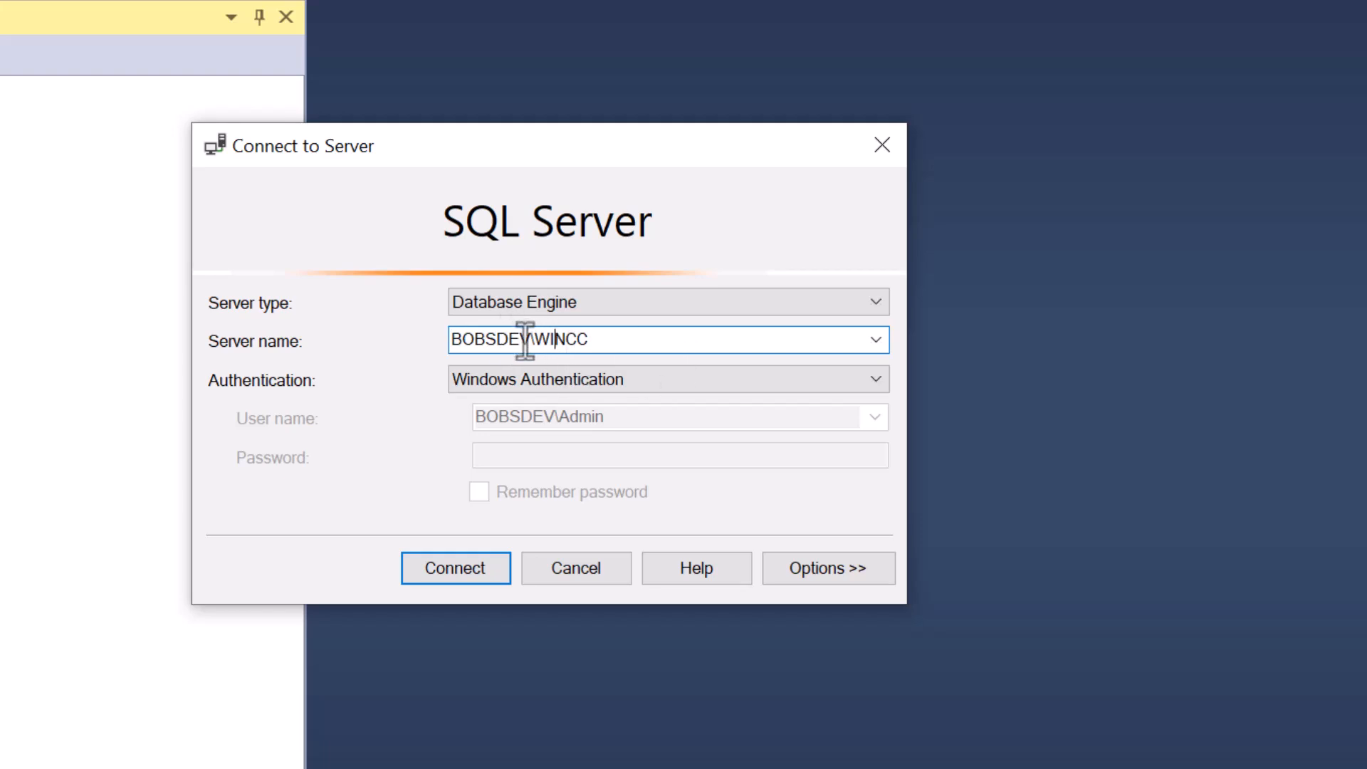
drag(520, 339, 399, 342)
click(421, 568)
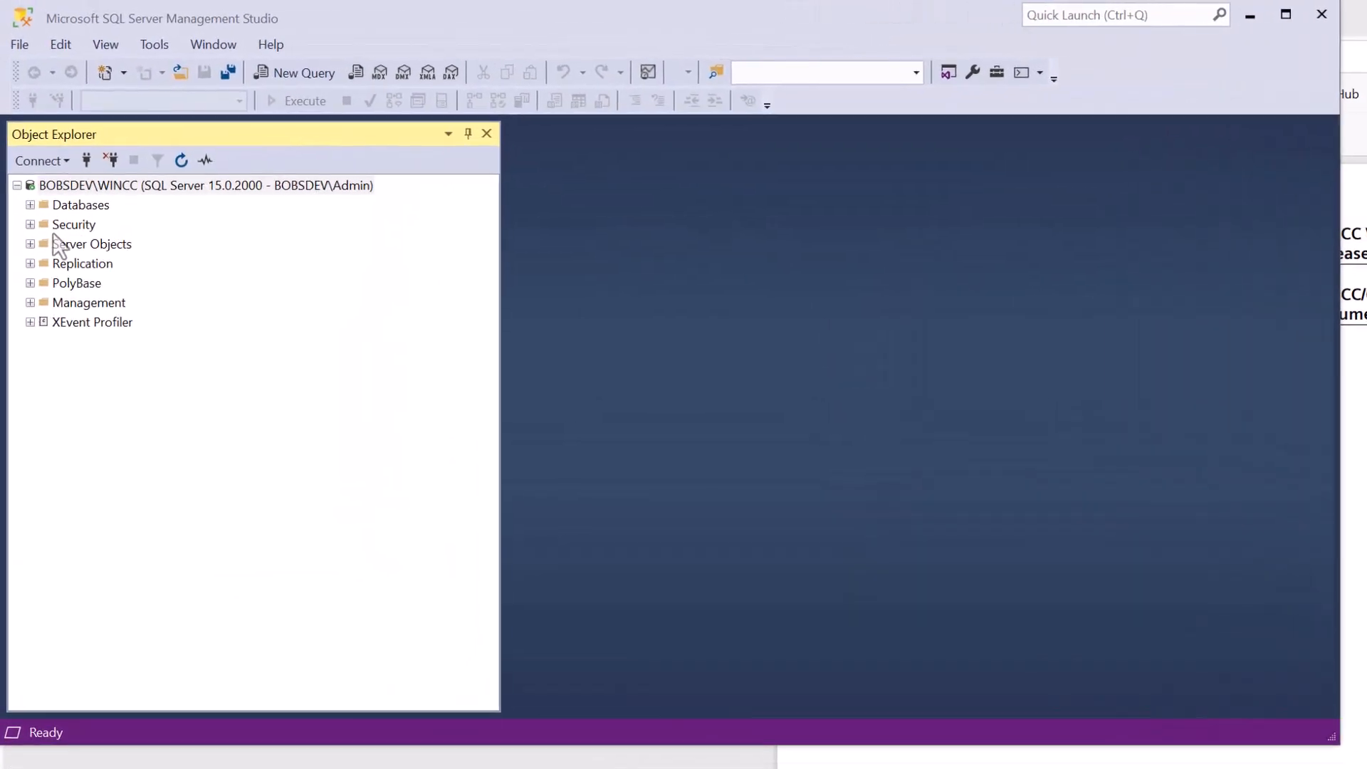
- Inspect the properties of the sa login in the server's security logins, and close the dialog
click(30, 225)
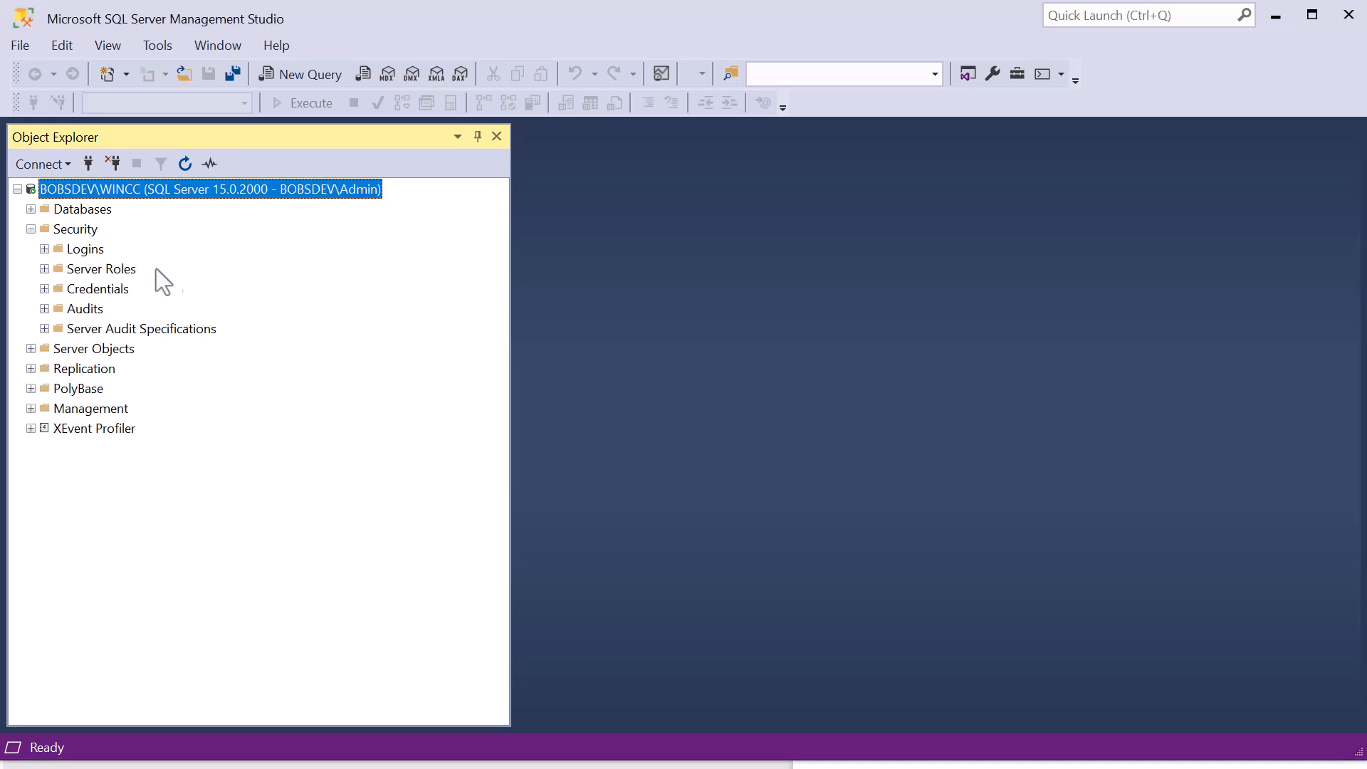
click(44, 249)
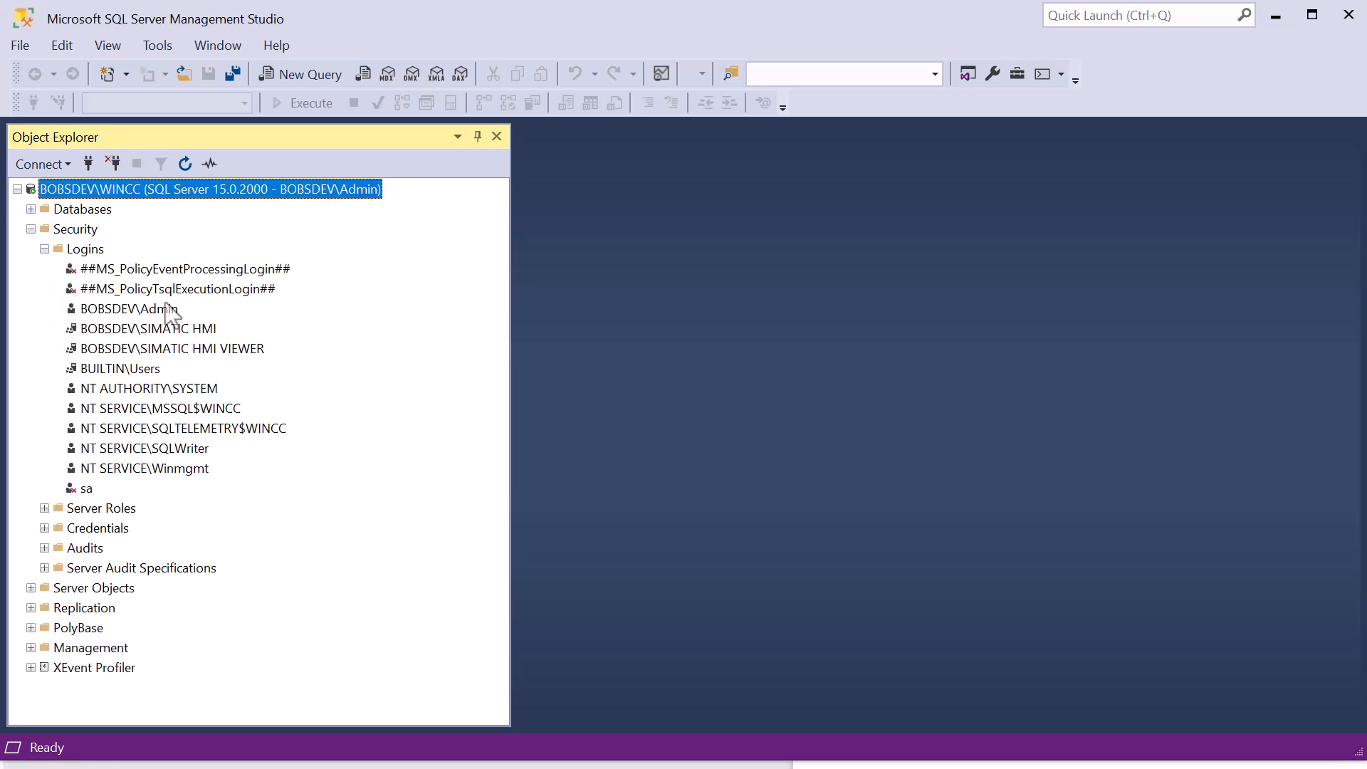
click(87, 488)
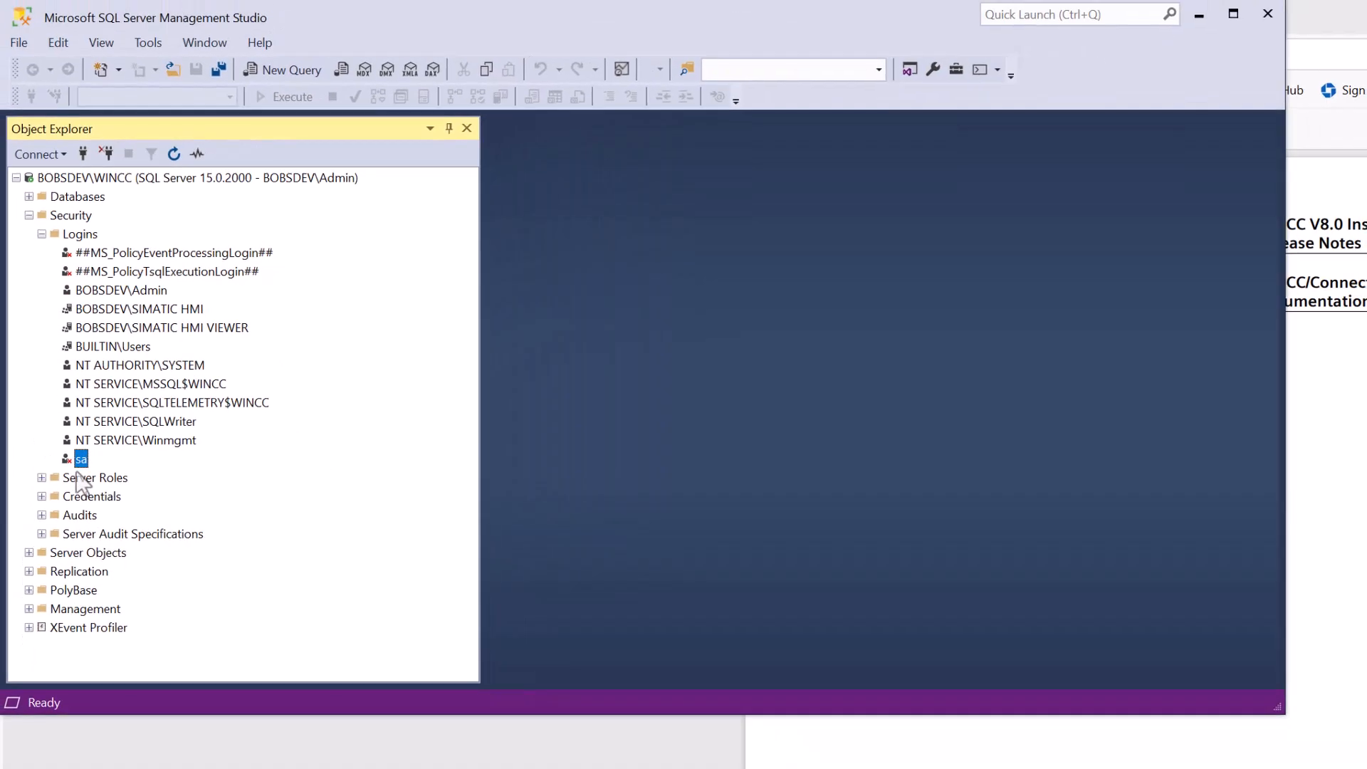
right_click(82, 481)
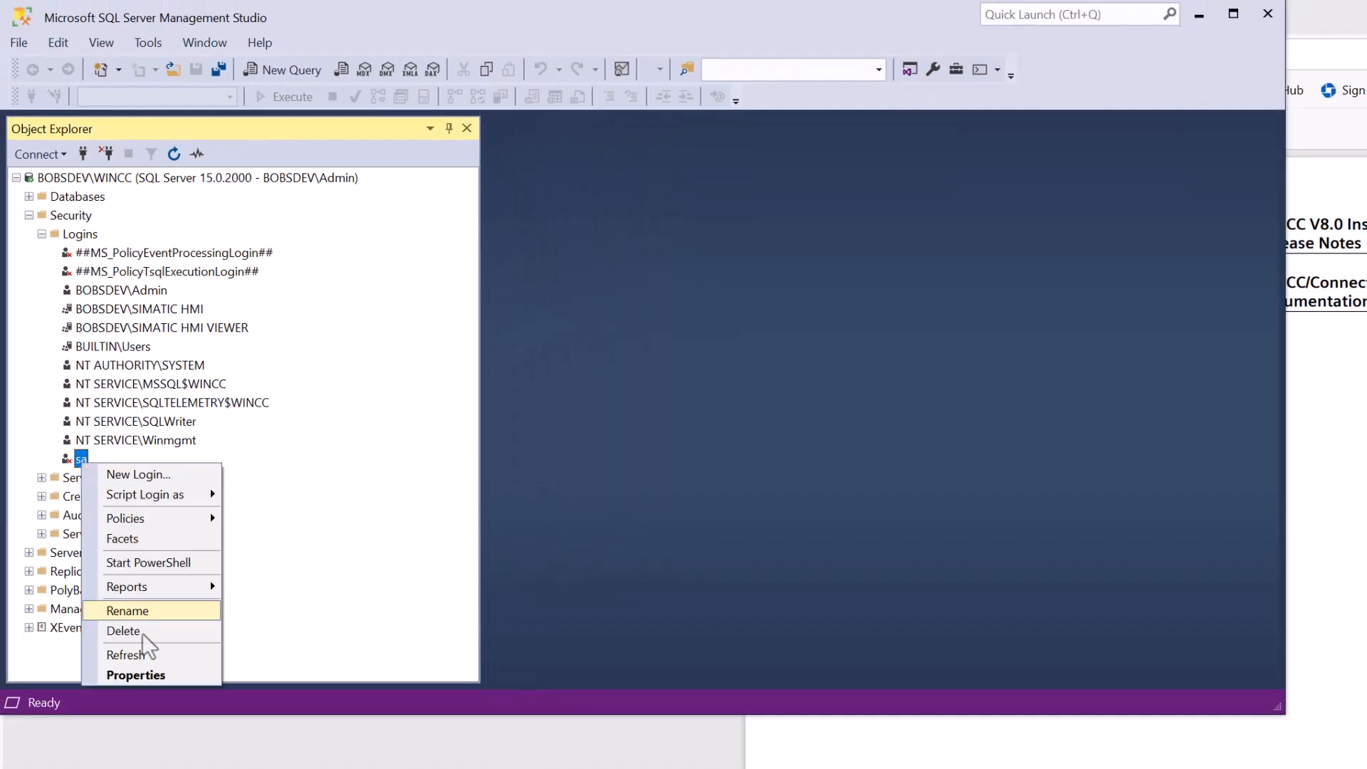
click(136, 674)
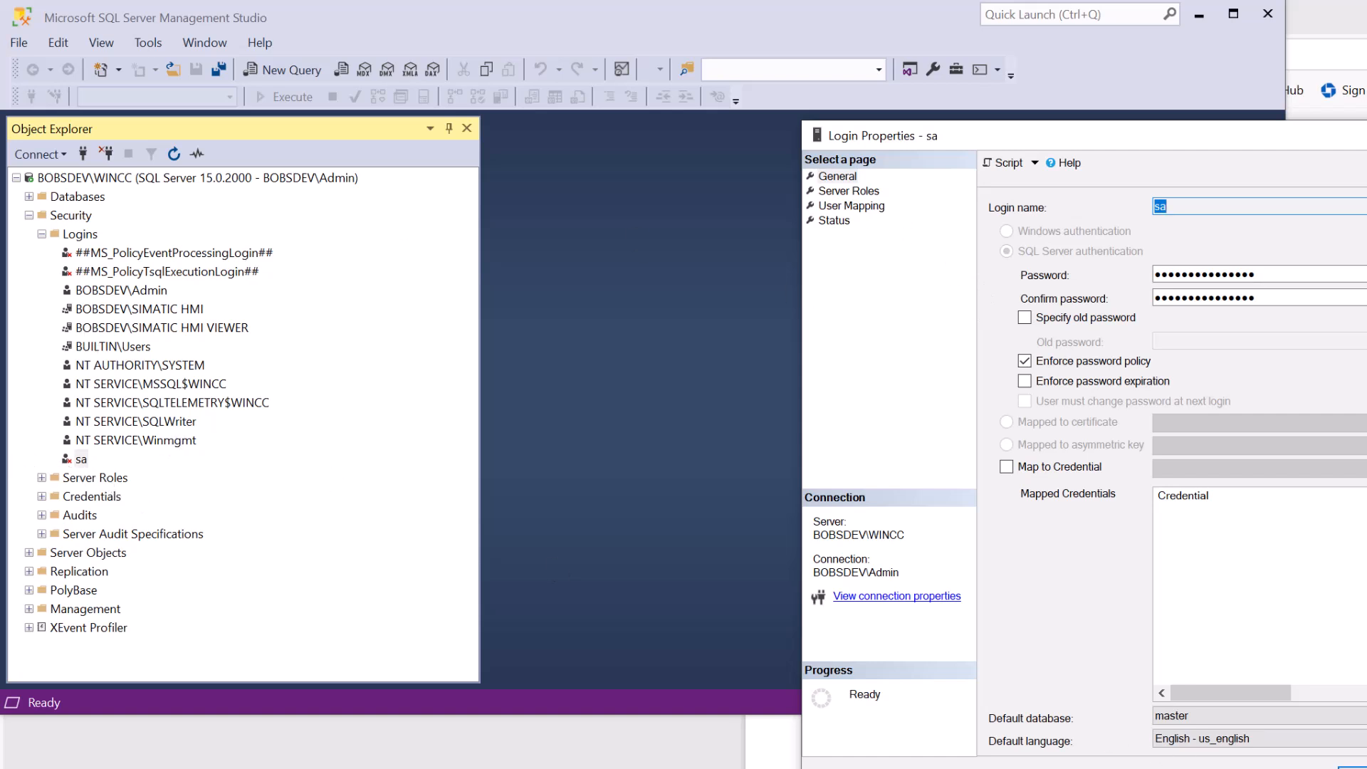
click(1366, 767)
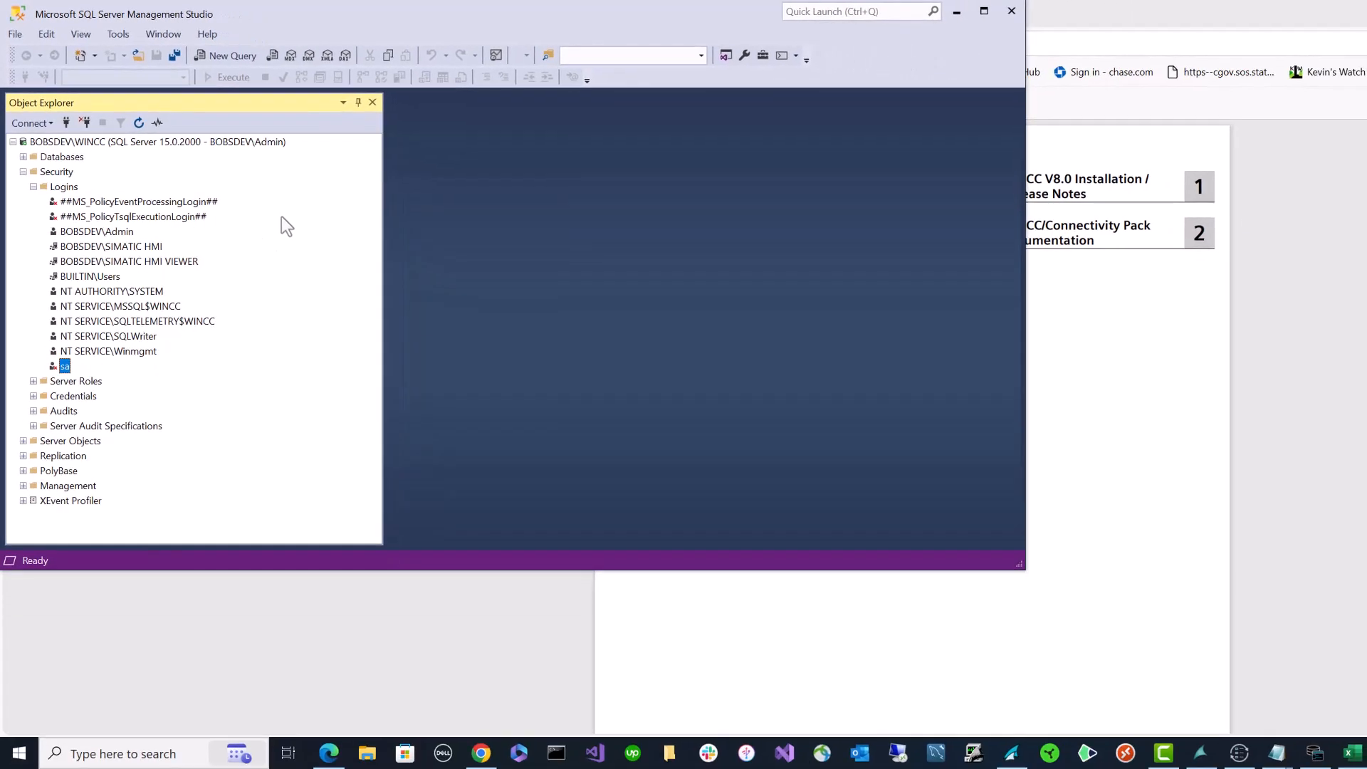
- Return to the Connectivity Pack manual in Microsoft Edge and read section 2.4, Access Via the OLE DB Provider, including the procedure in principle
click(1104, 277)
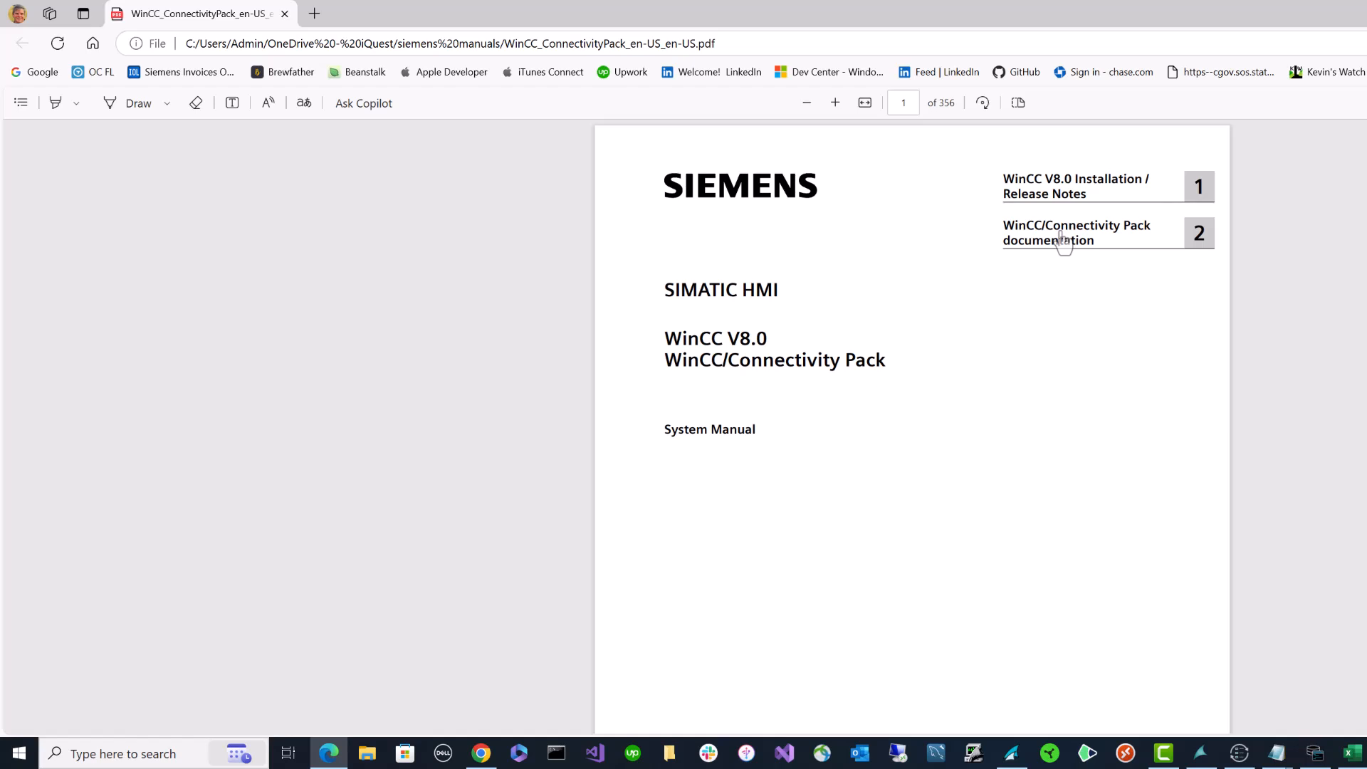
click(1064, 241)
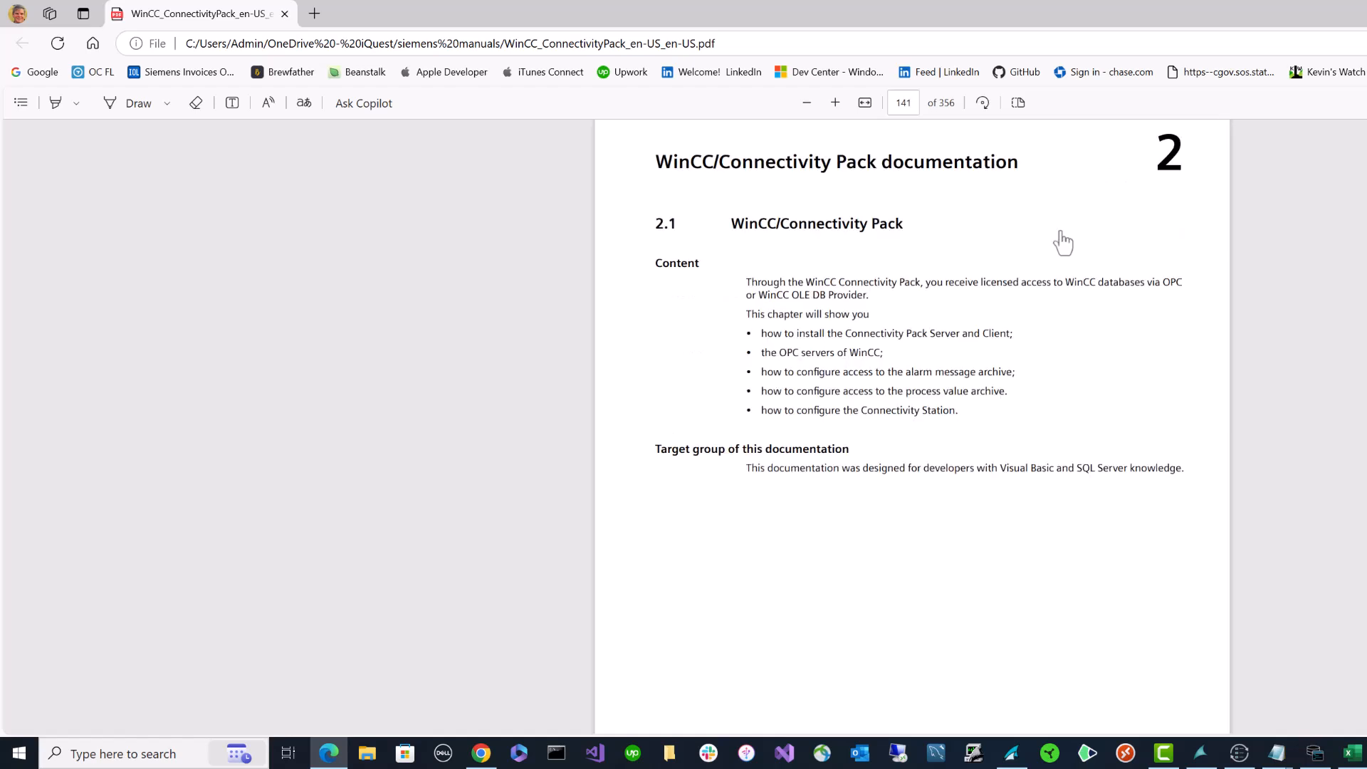
click(21, 102)
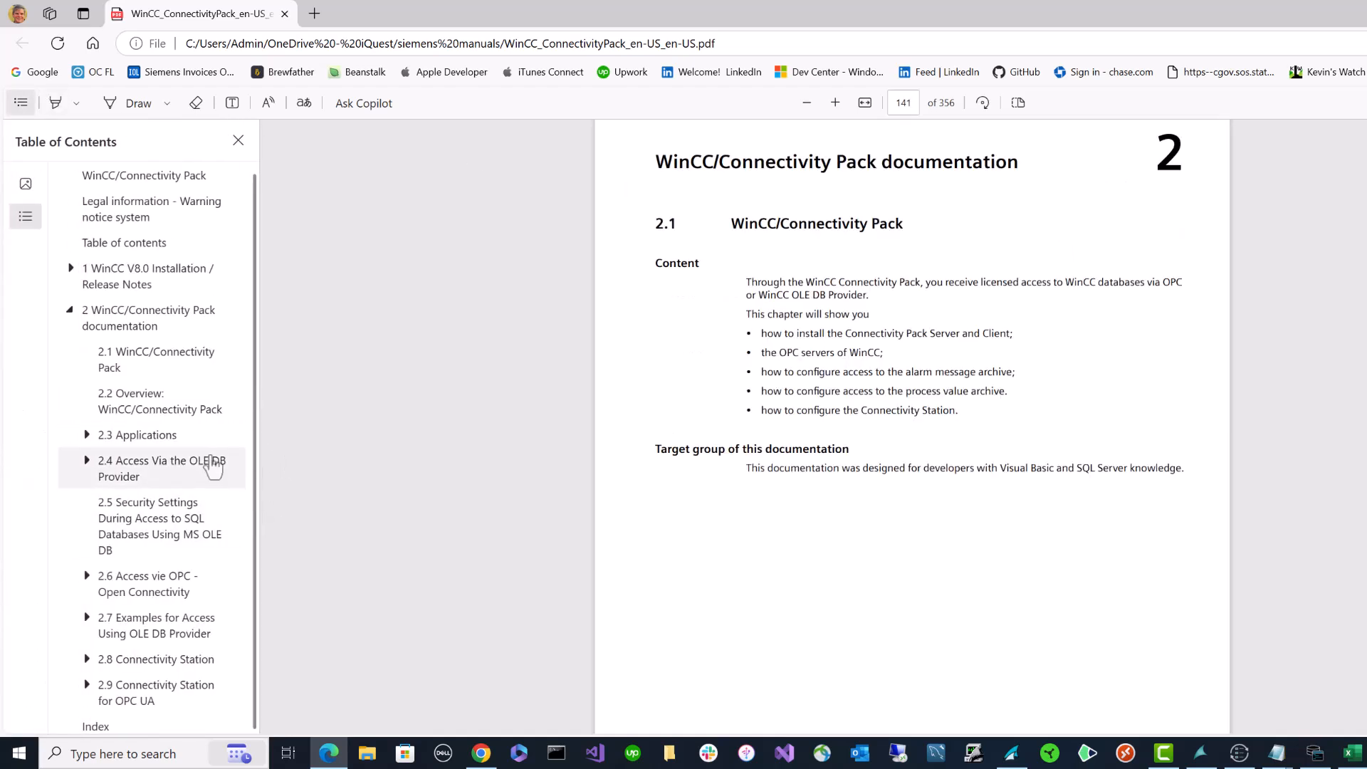
click(147, 472)
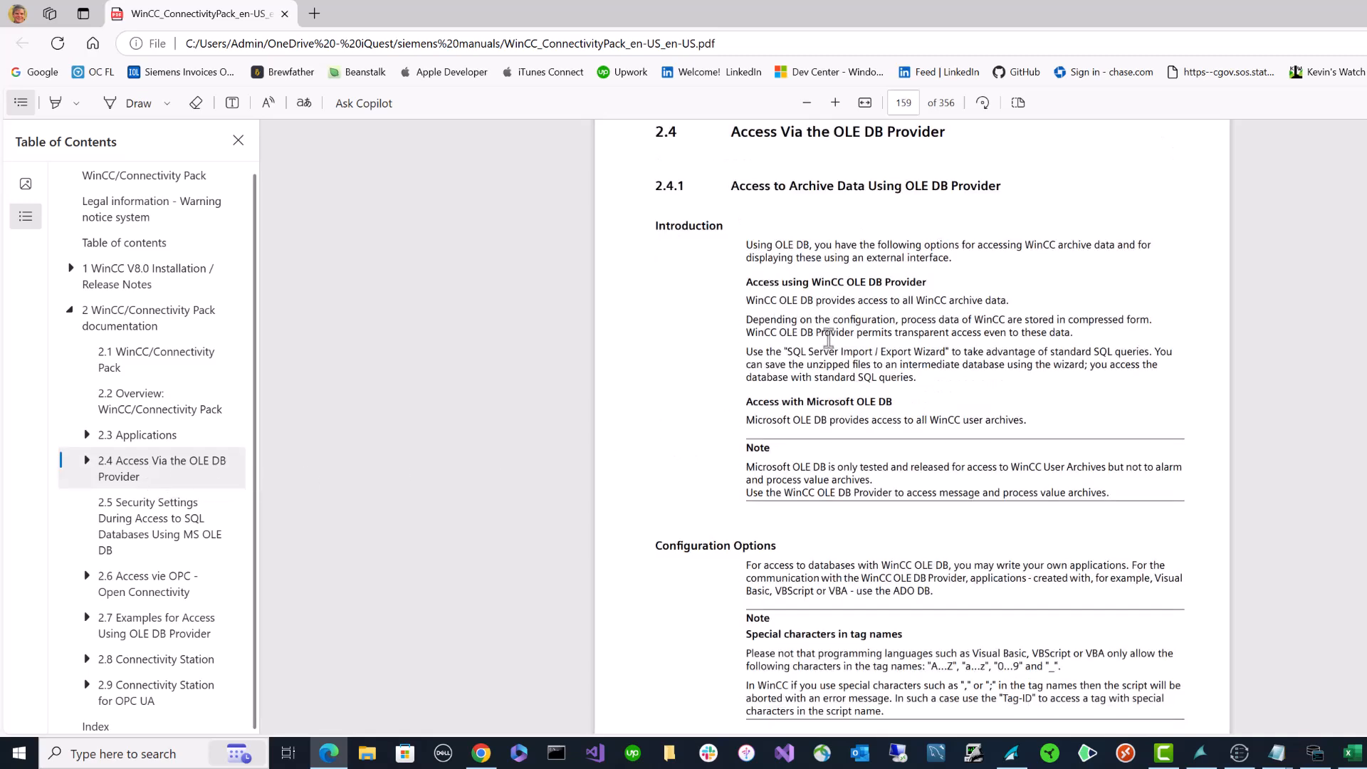
scroll(828, 335, down, 3)
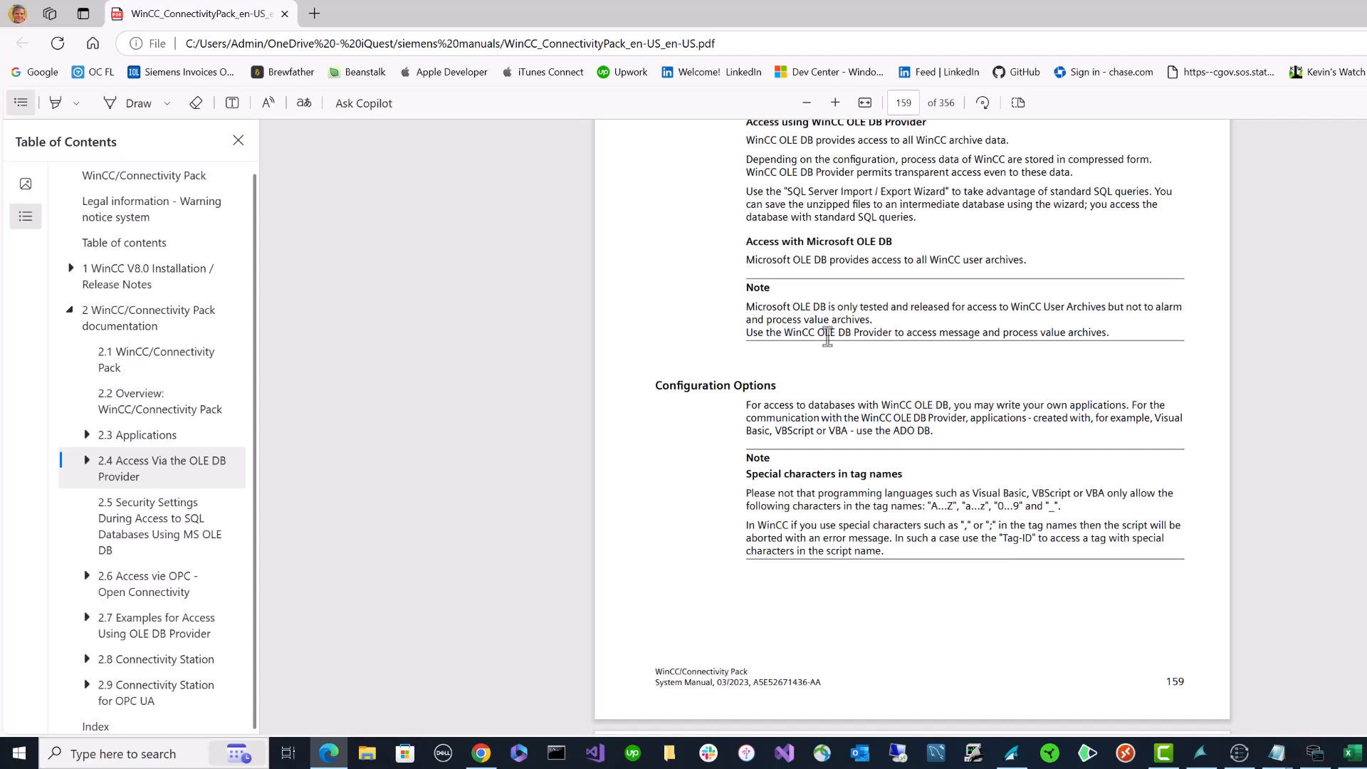
scroll(827, 336, down, 7)
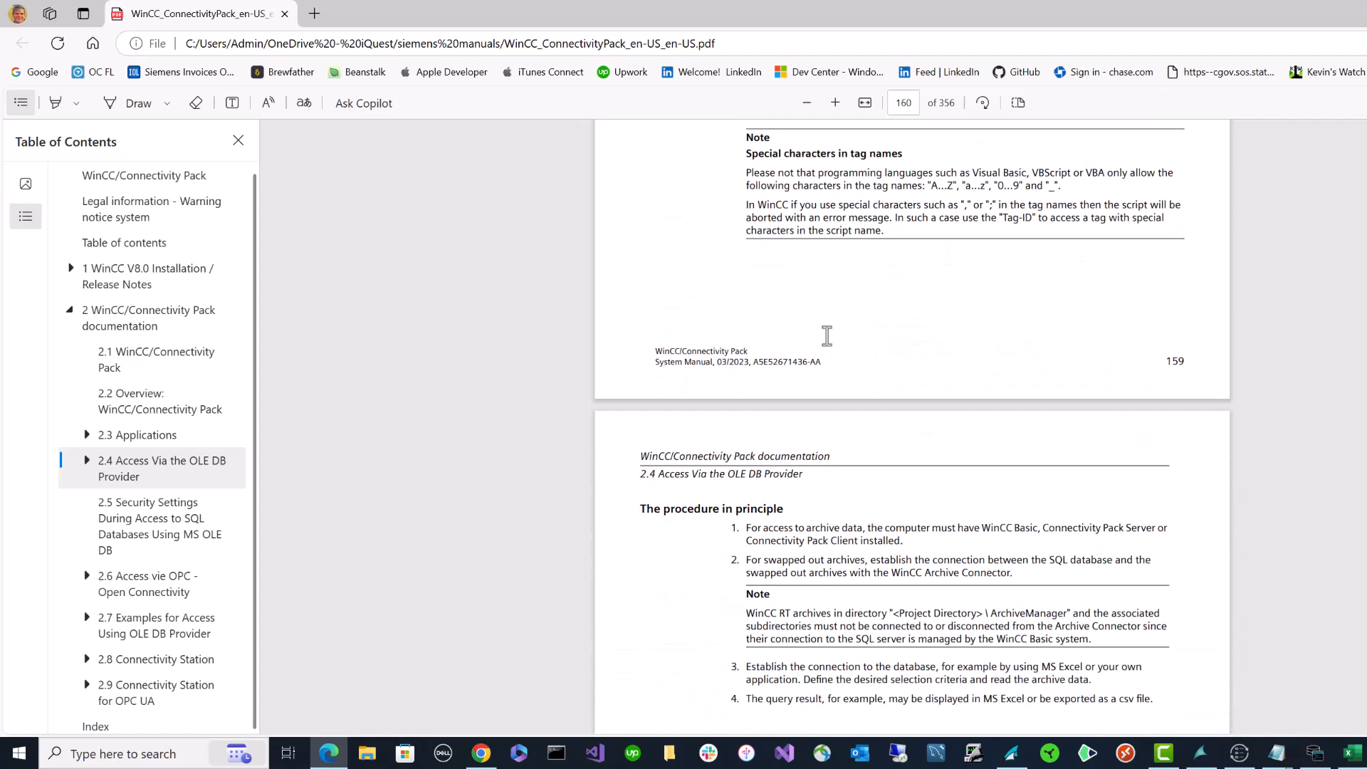
scroll(826, 336, down, 7)
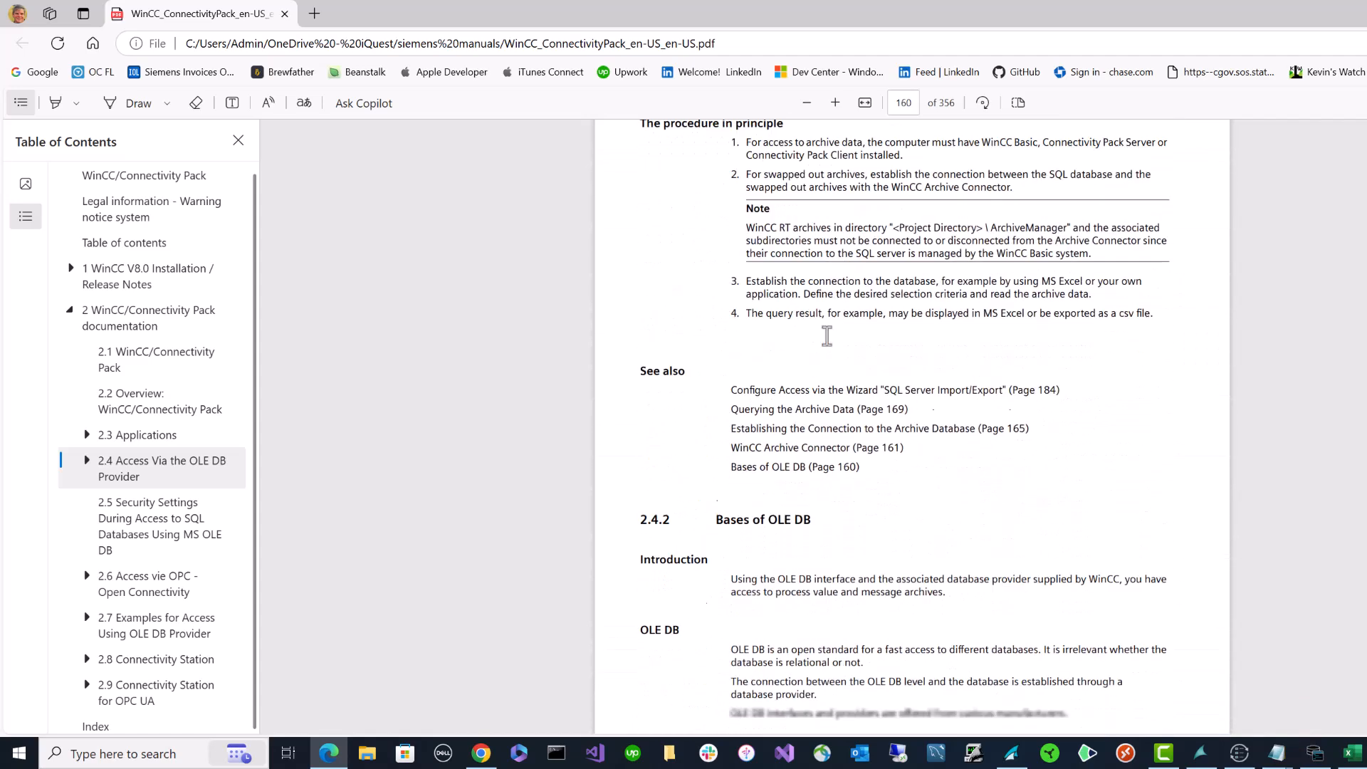
scroll(827, 336, down, 3)
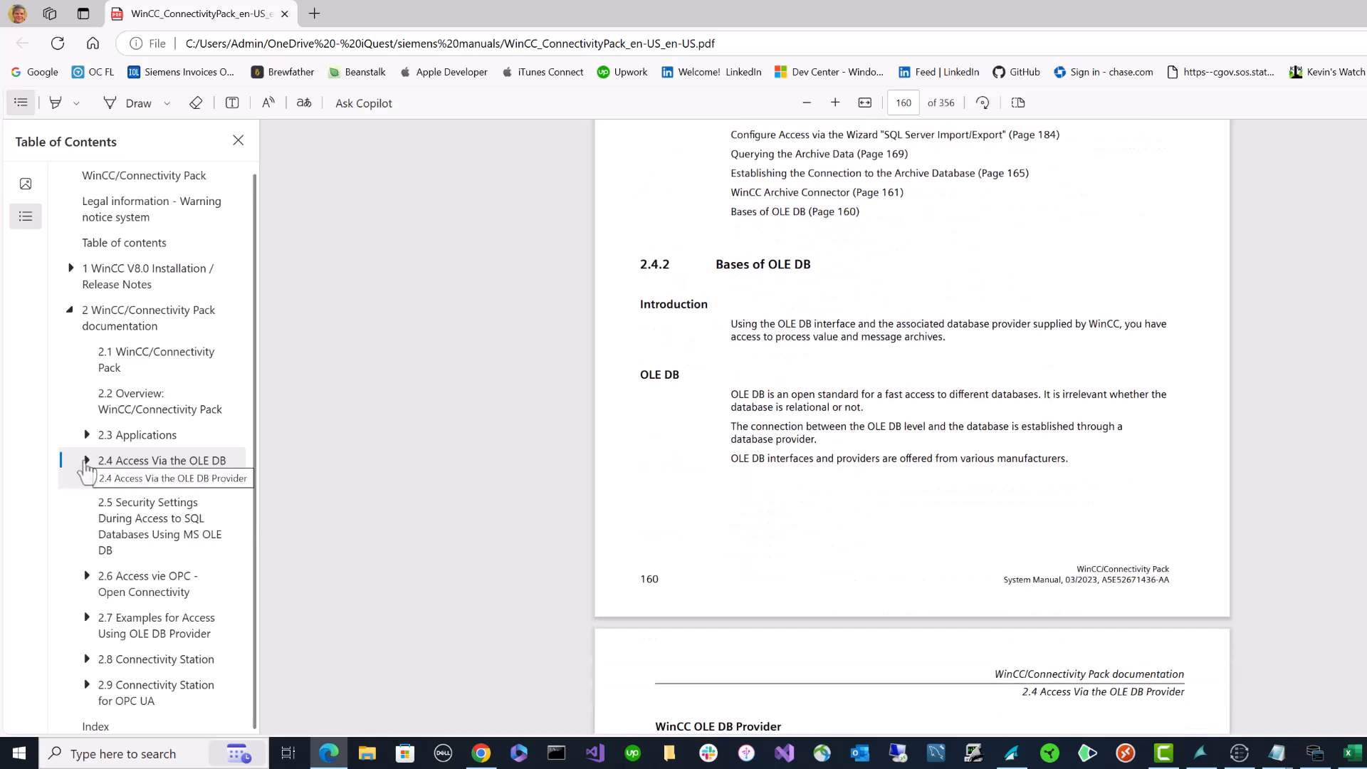
- Go to section 2.4.5, Querying the Archive Data, and examine the TAG:R and TAG_EX:R recordset schemas
click(86, 461)
scroll(196, 520, down, 3)
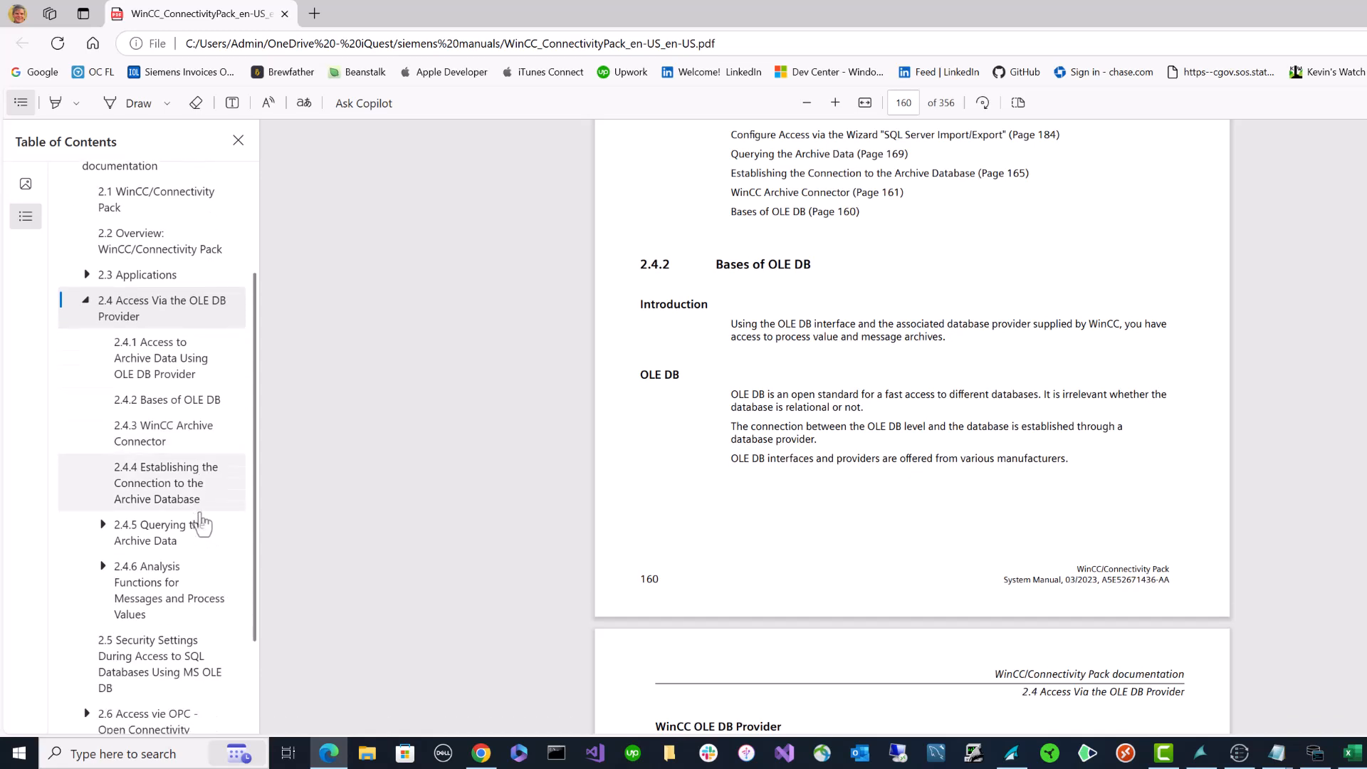
click(149, 536)
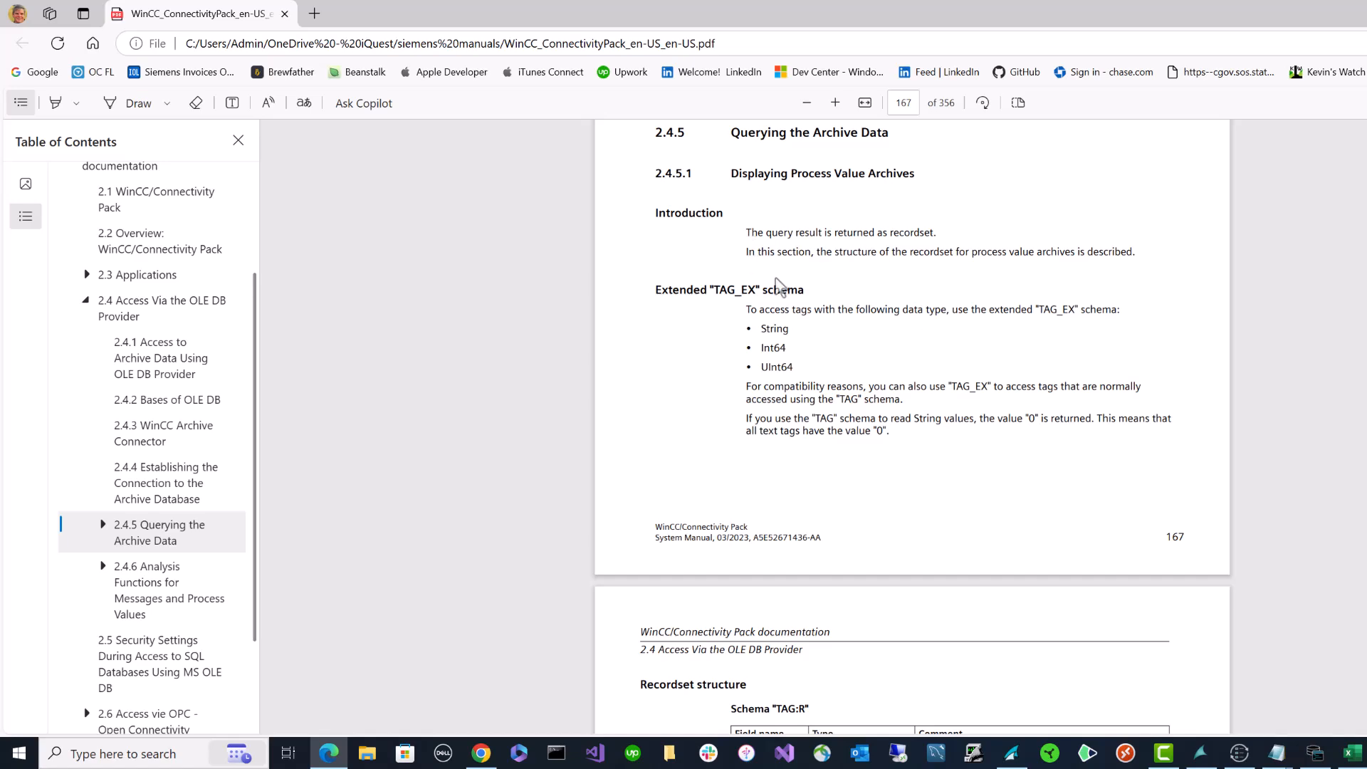
scroll(784, 289, down, 7)
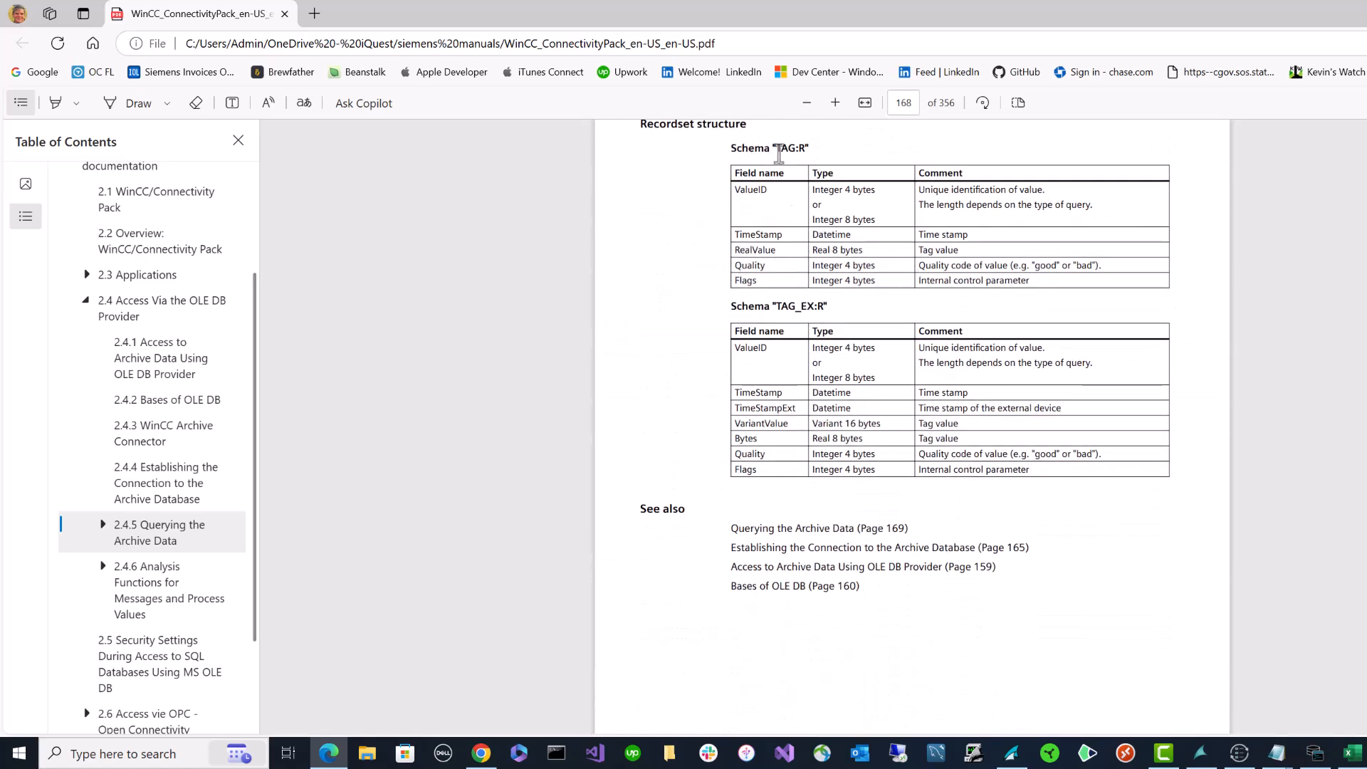
drag(778, 152, 808, 152)
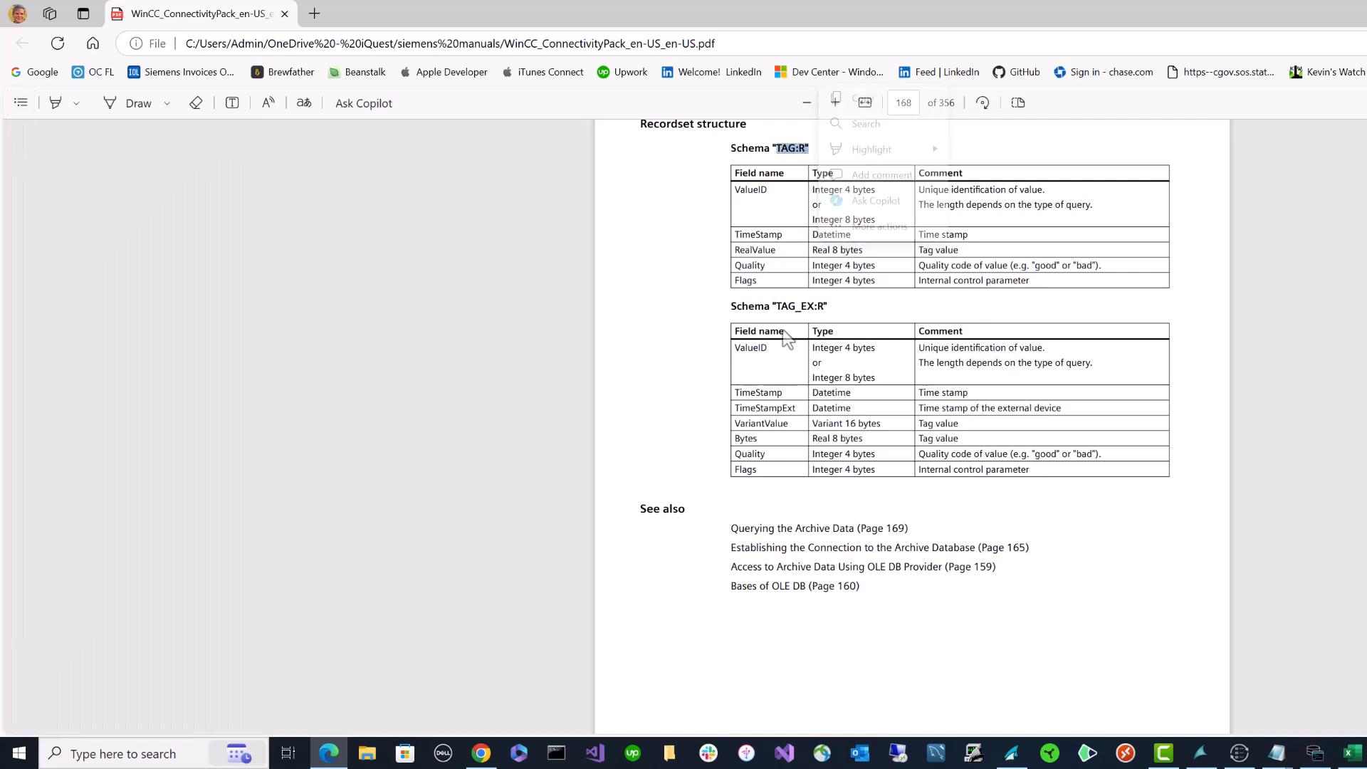
drag(776, 307, 789, 312)
click(807, 310)
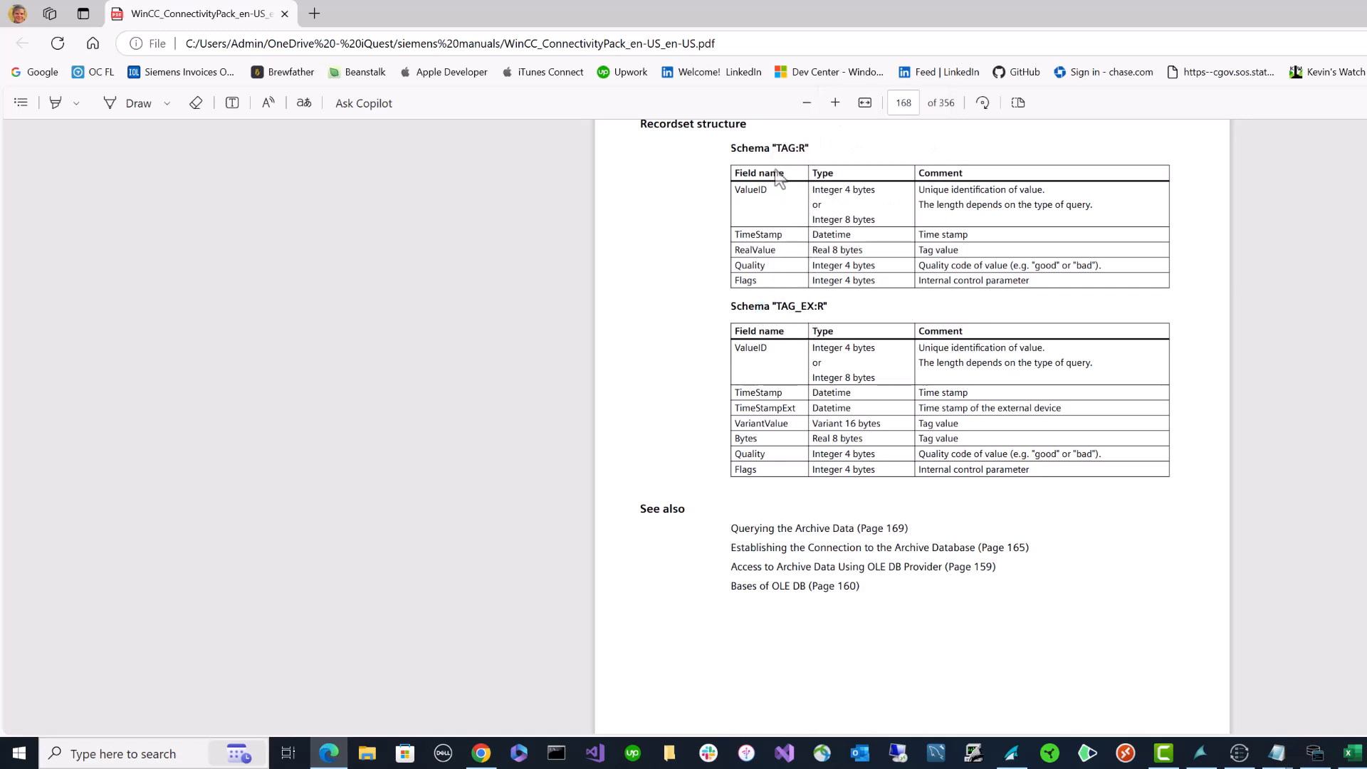
- Examine the process value archive example under Structure of CommandText, including its ADODB setup lines, TAG:R query string and archive\tag argument
scroll(970, 626, down, 10)
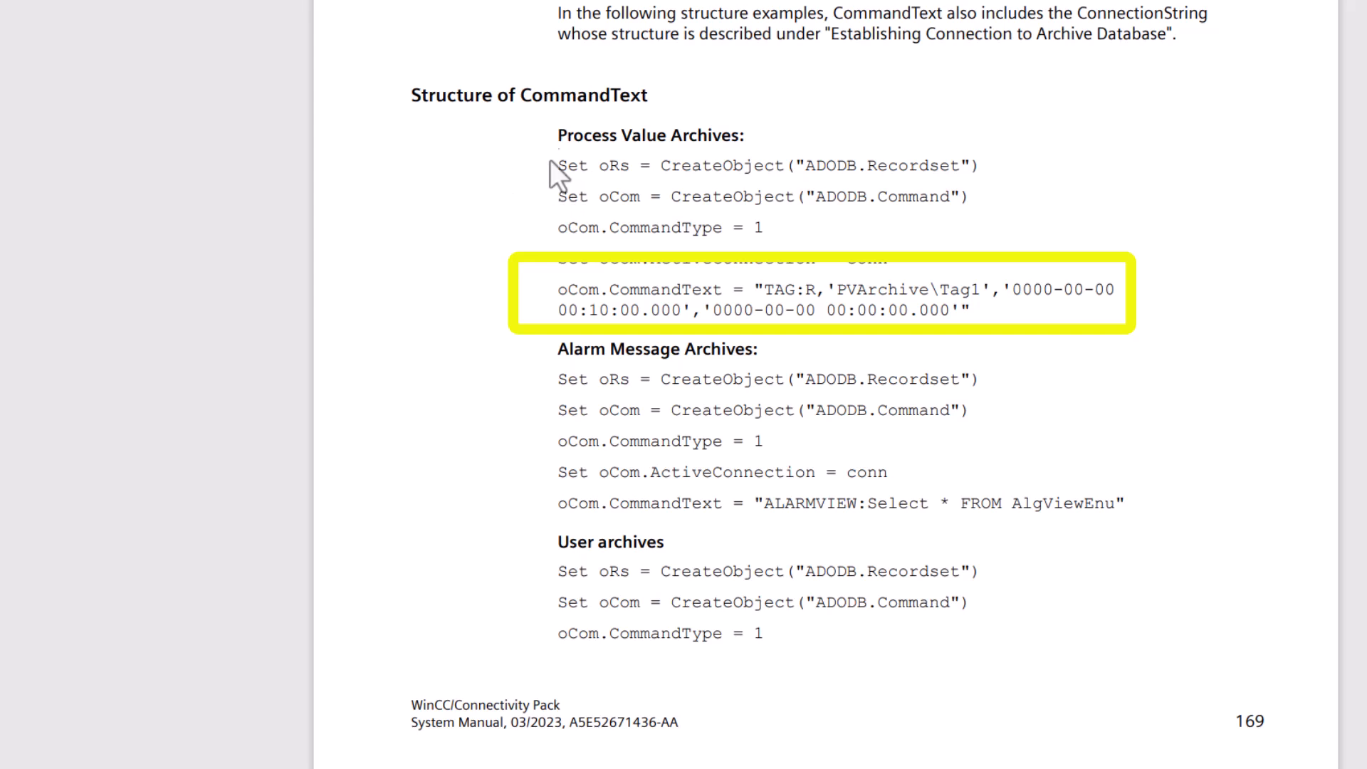
drag(558, 165, 901, 265)
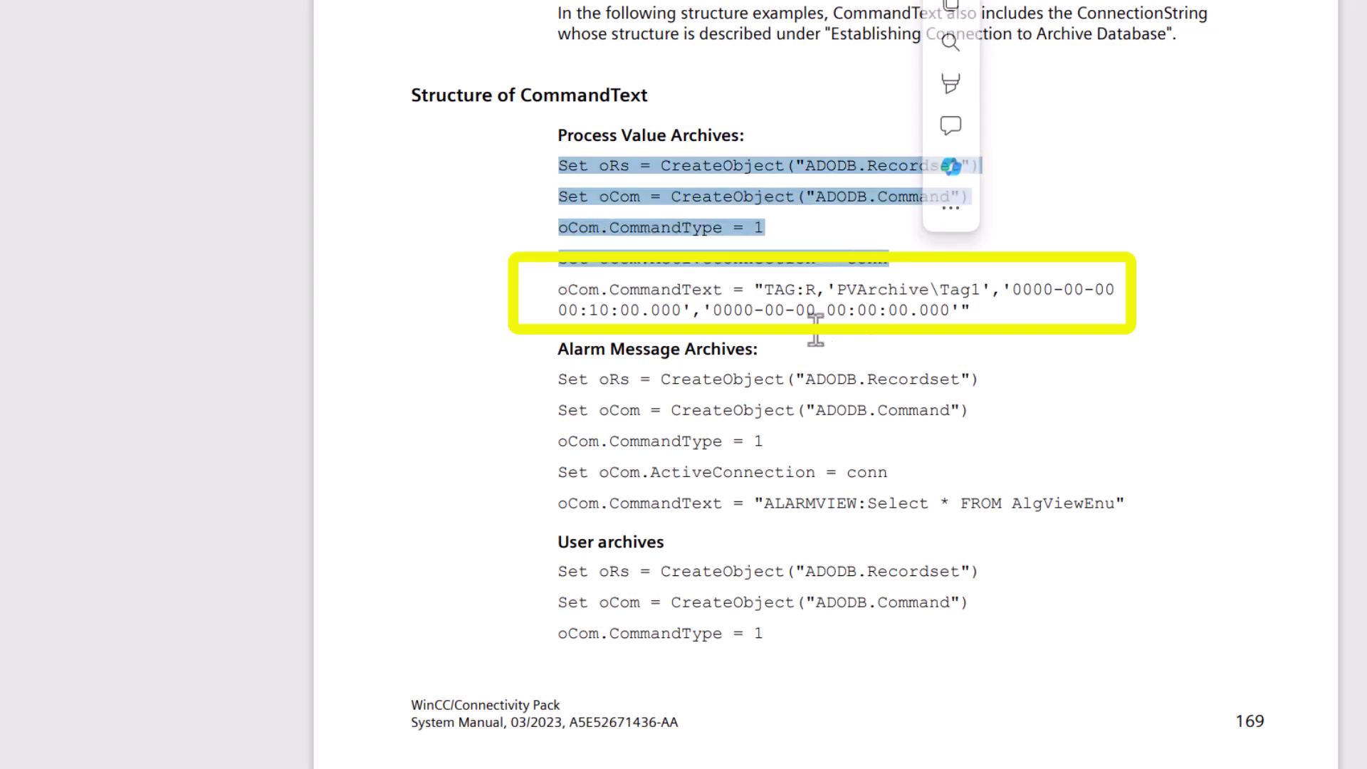
click(754, 285)
drag(760, 290, 960, 311)
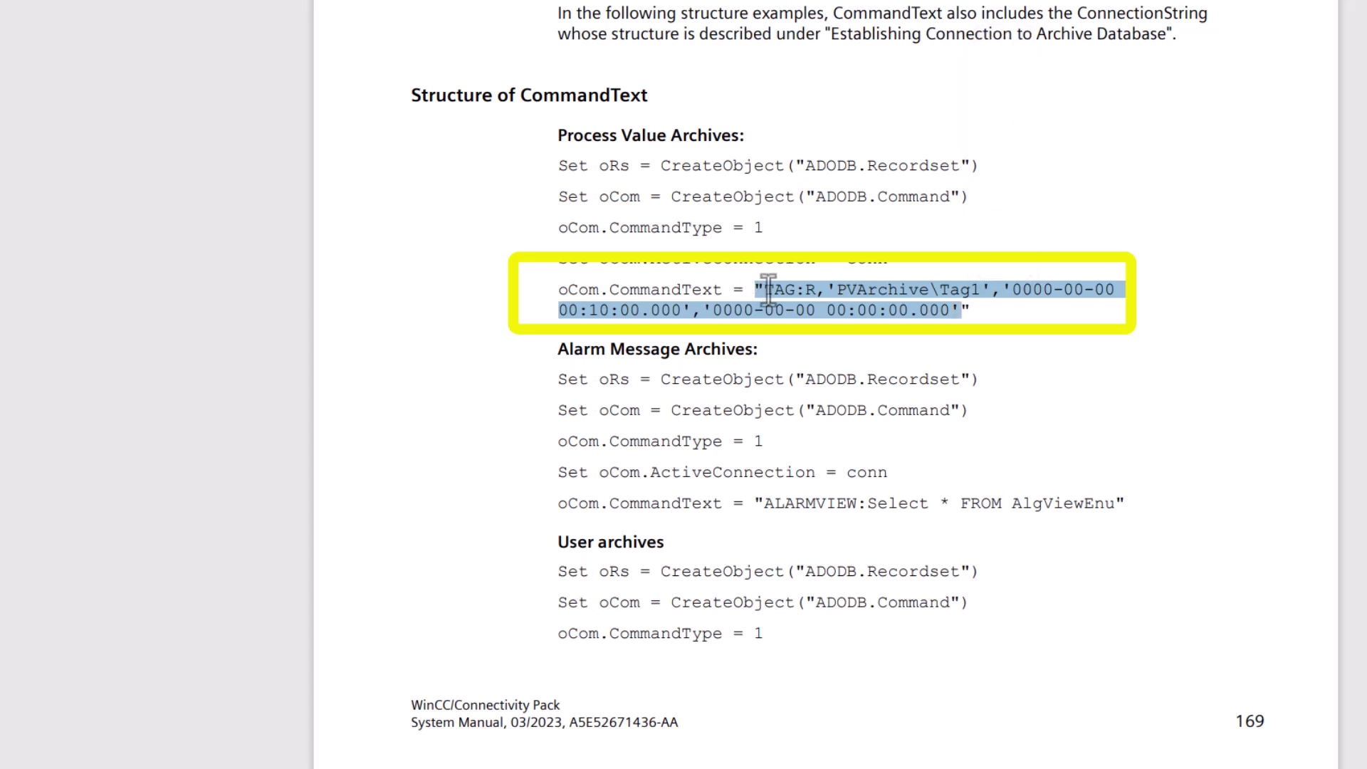
drag(828, 290, 981, 289)
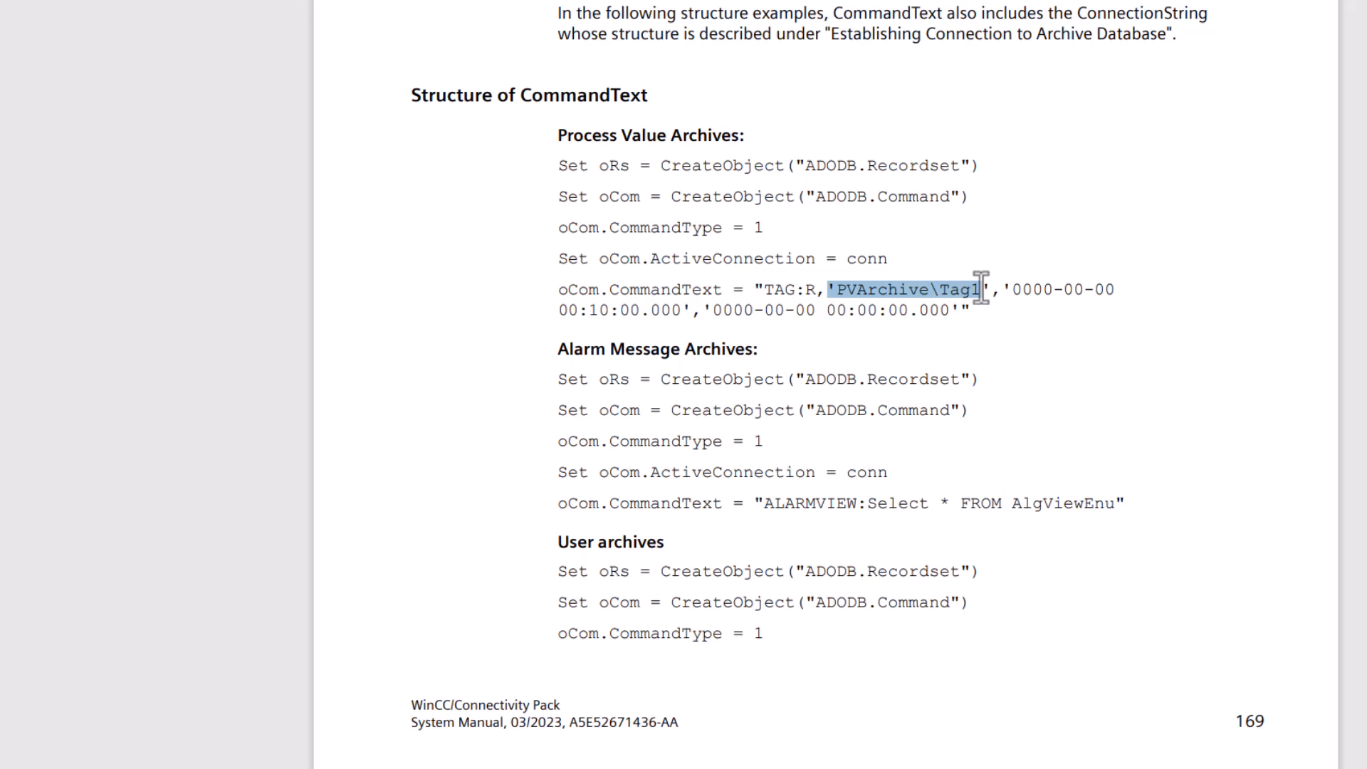
- Examine the start and end time arguments of the TAG:R query string, including their date and time parts
drag(981, 290, 961, 314)
click(1004, 291)
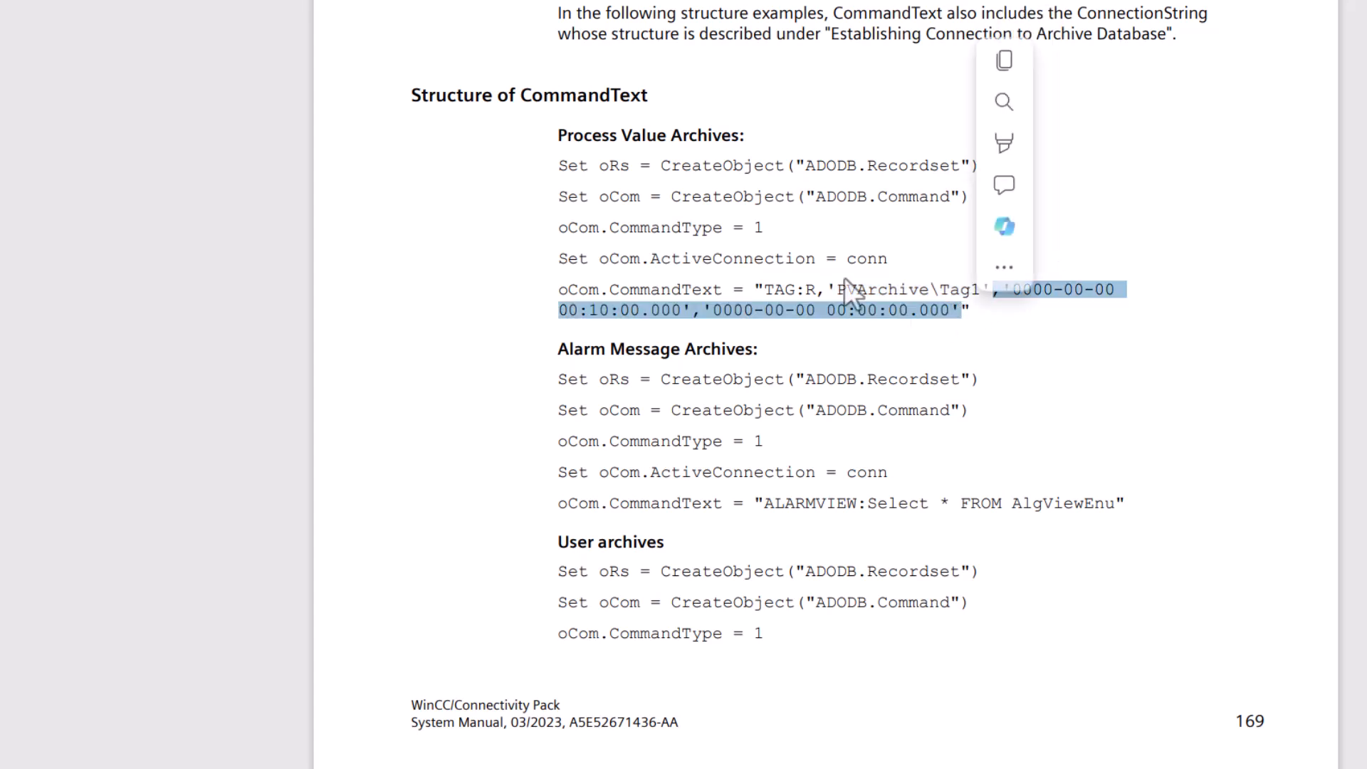
click(942, 336)
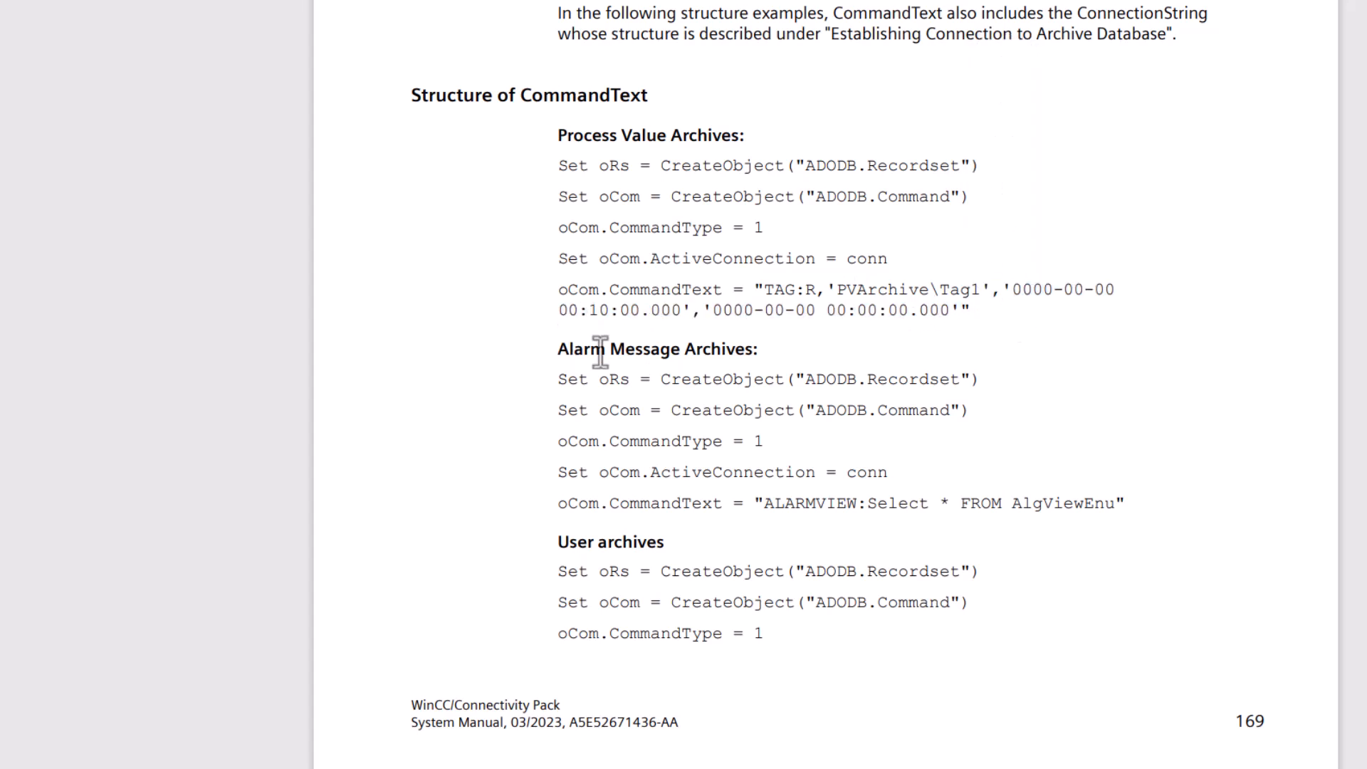
drag(589, 313, 605, 318)
drag(1014, 288, 1055, 292)
double_click(1074, 287)
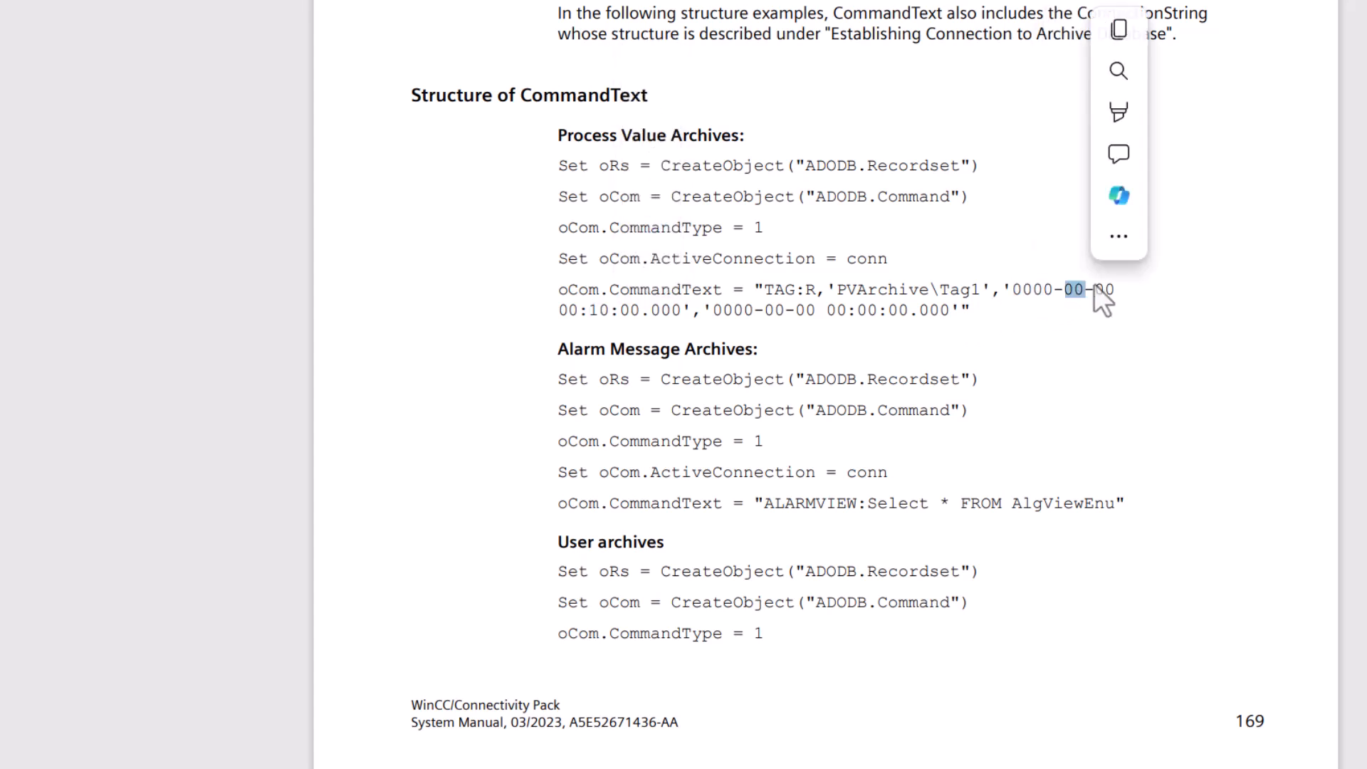
double_click(1102, 288)
double_click(568, 310)
click(591, 312)
drag(714, 311, 951, 313)
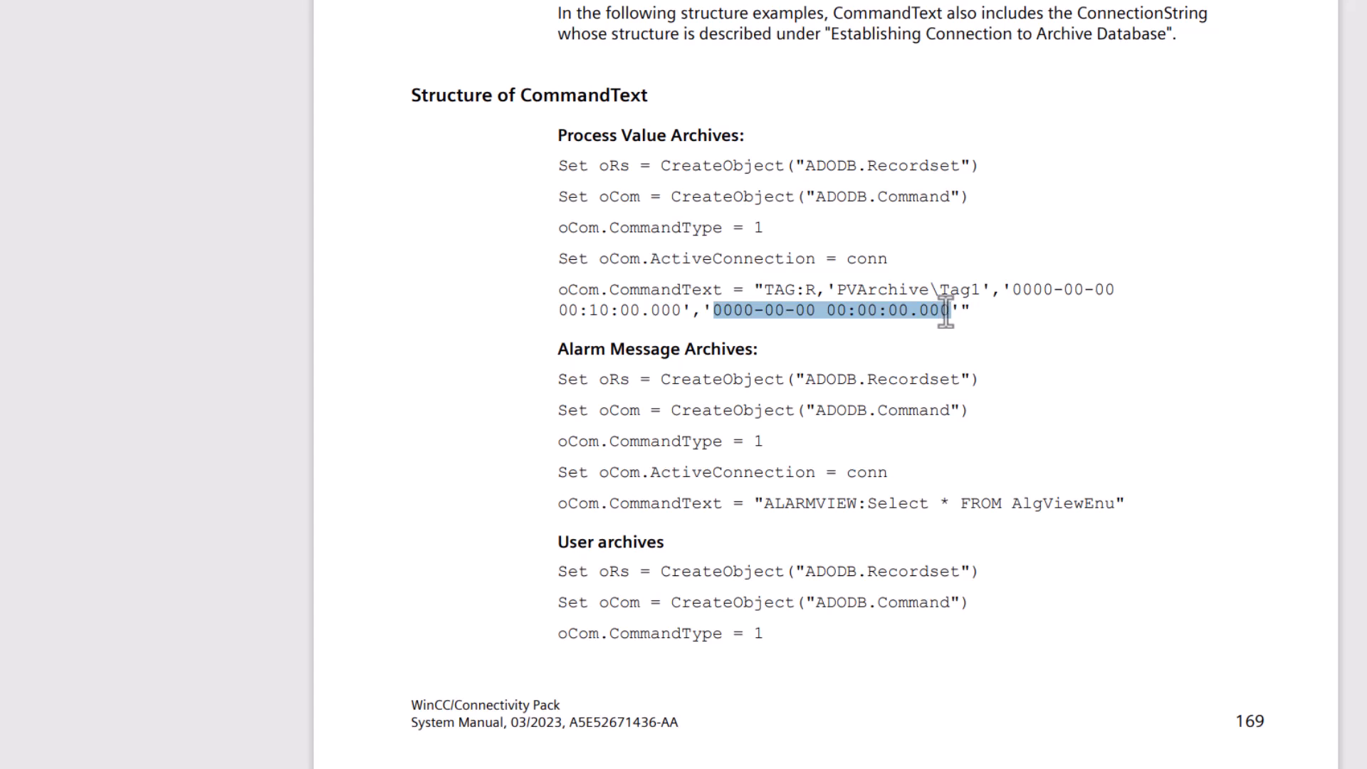
click(989, 316)
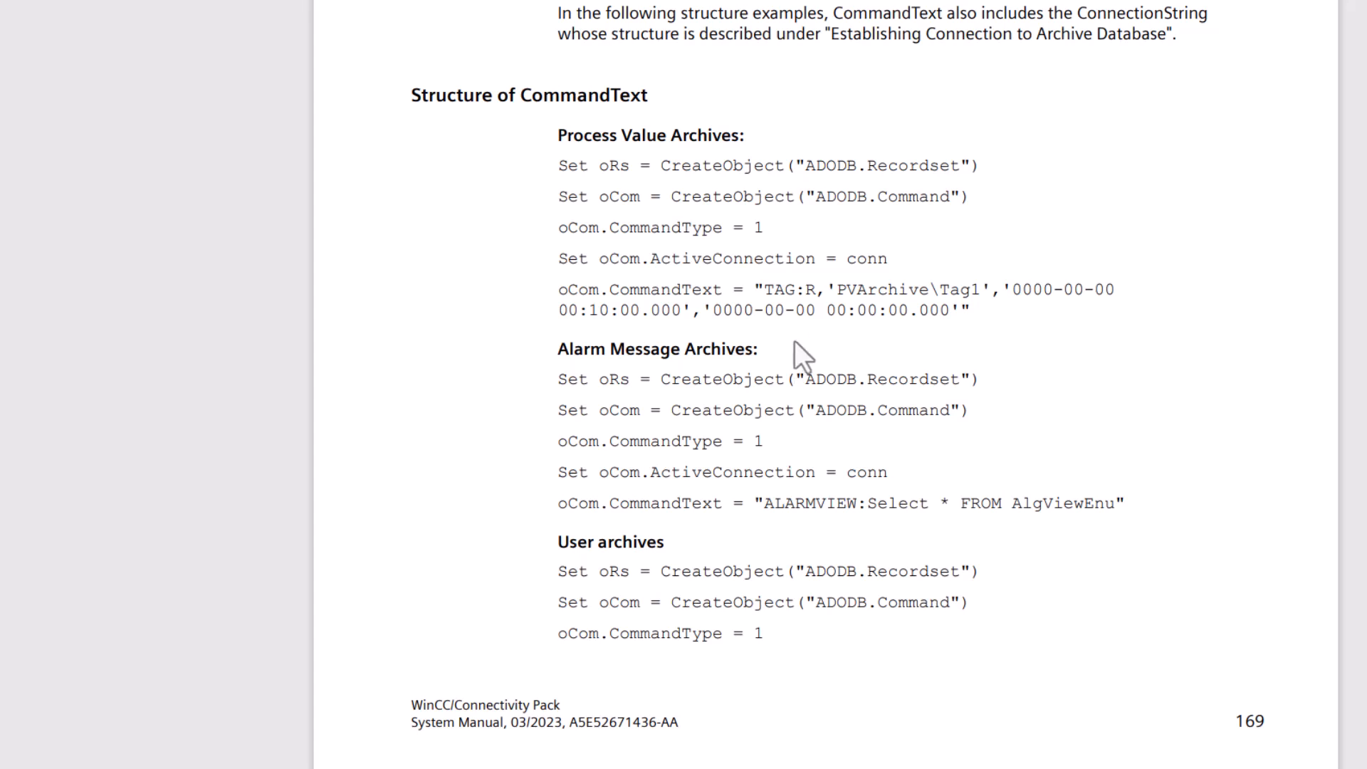
- Copy the TAG:R query string from the Process Value Archives CommandText example in the manual
drag(764, 289, 961, 313)
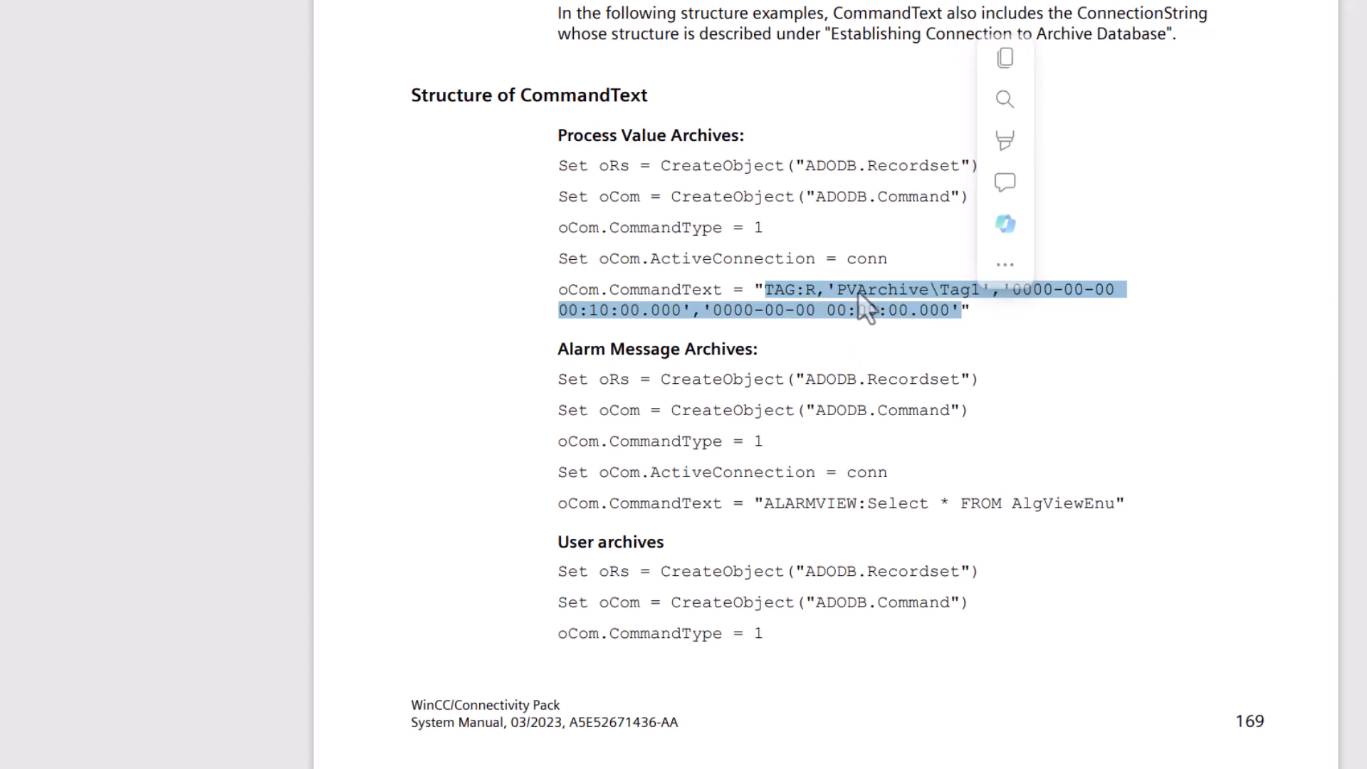
right_click(856, 289)
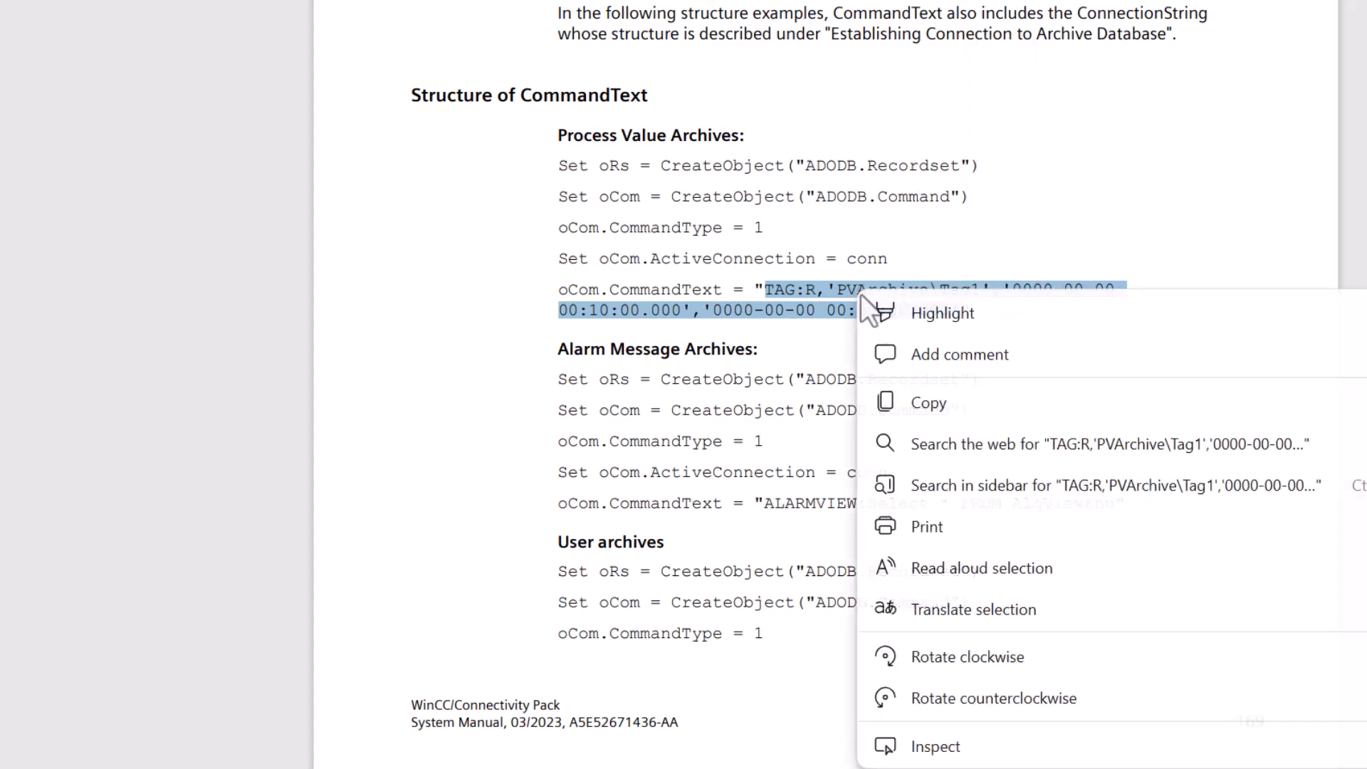
click(917, 396)
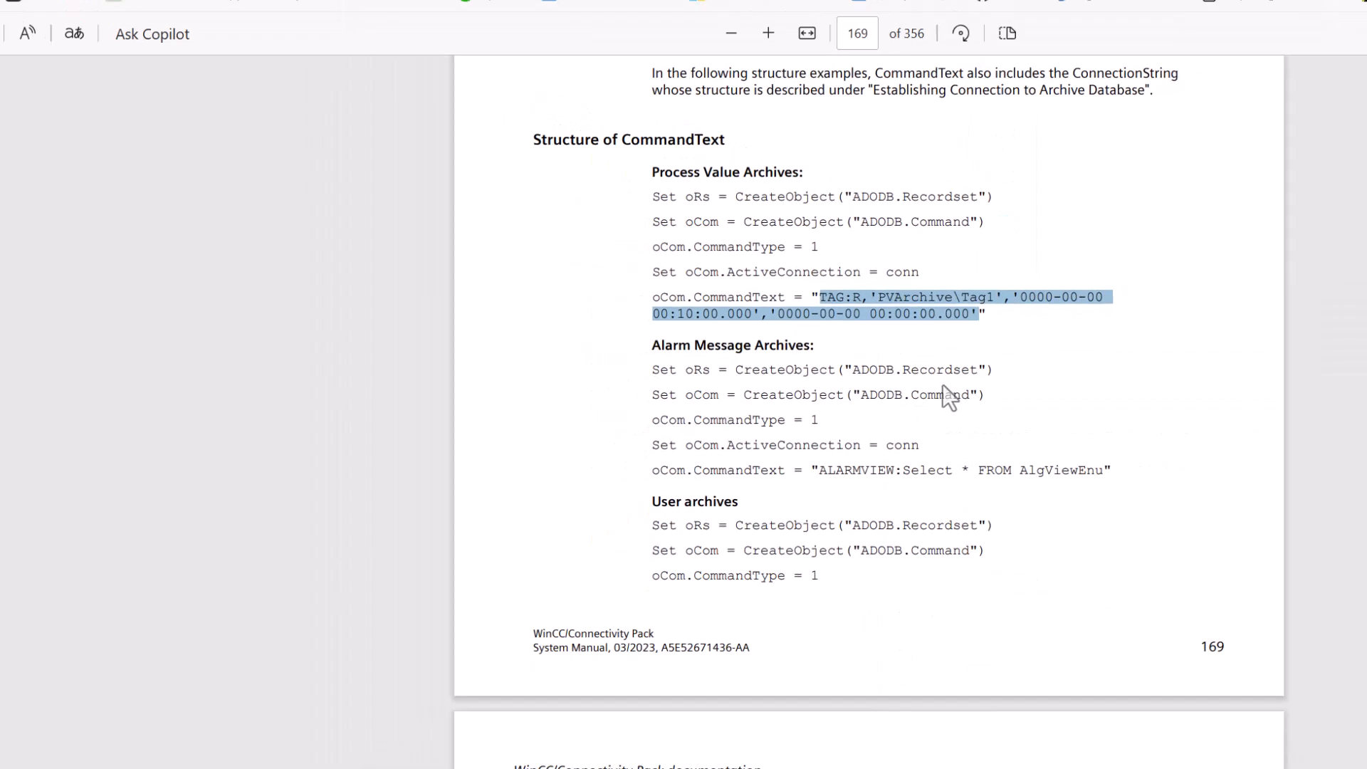
- Switch to Tag Logging in WinCC Configuration Studio and examine the Blue.COLOR_STRENGTH tag row in ColorArchive
click(1277, 754)
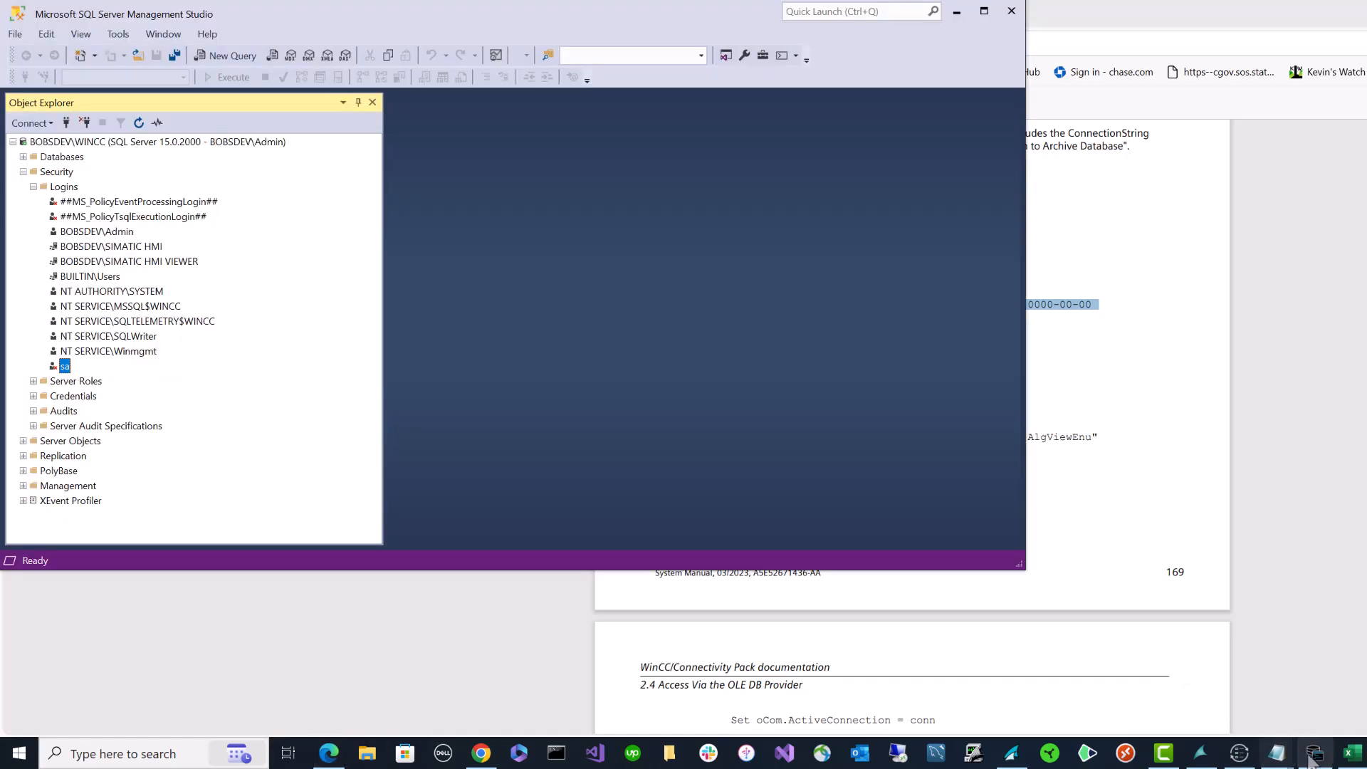
click(1315, 754)
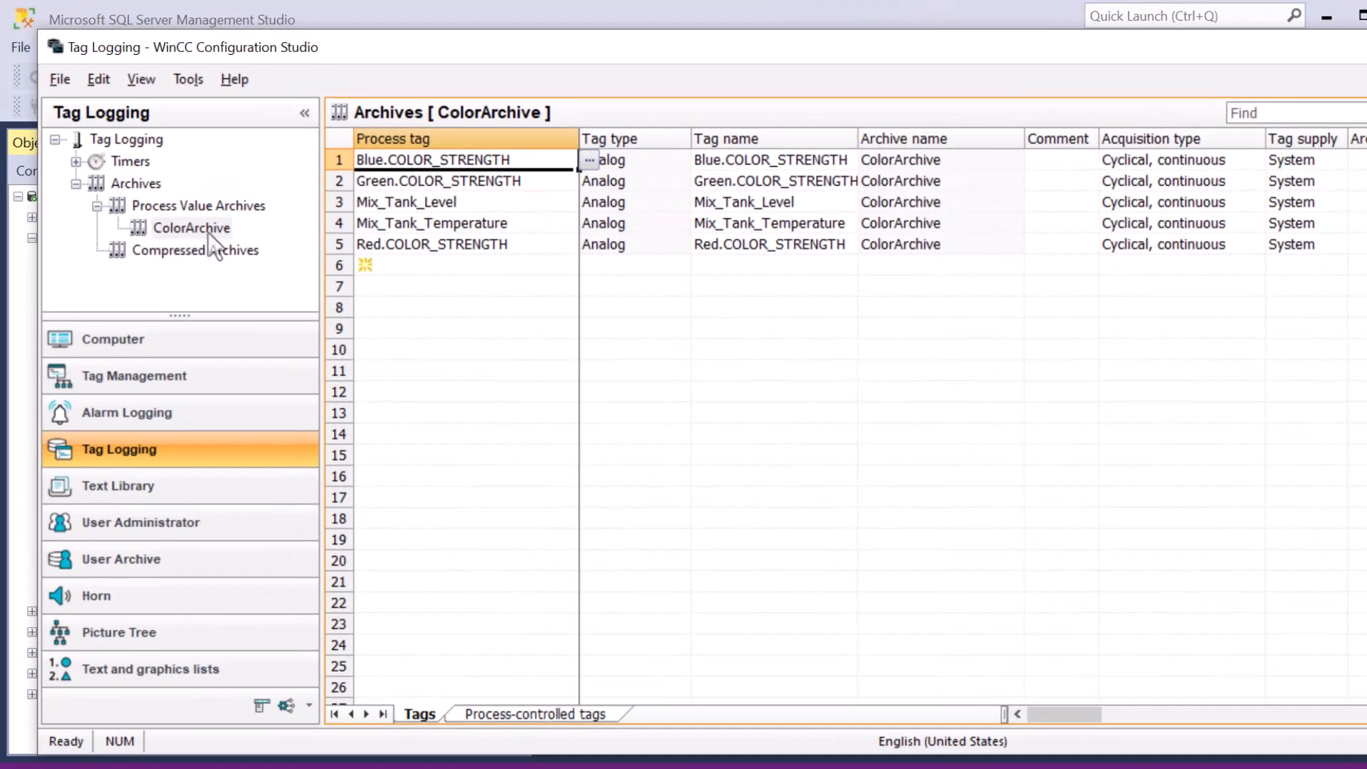
click(337, 160)
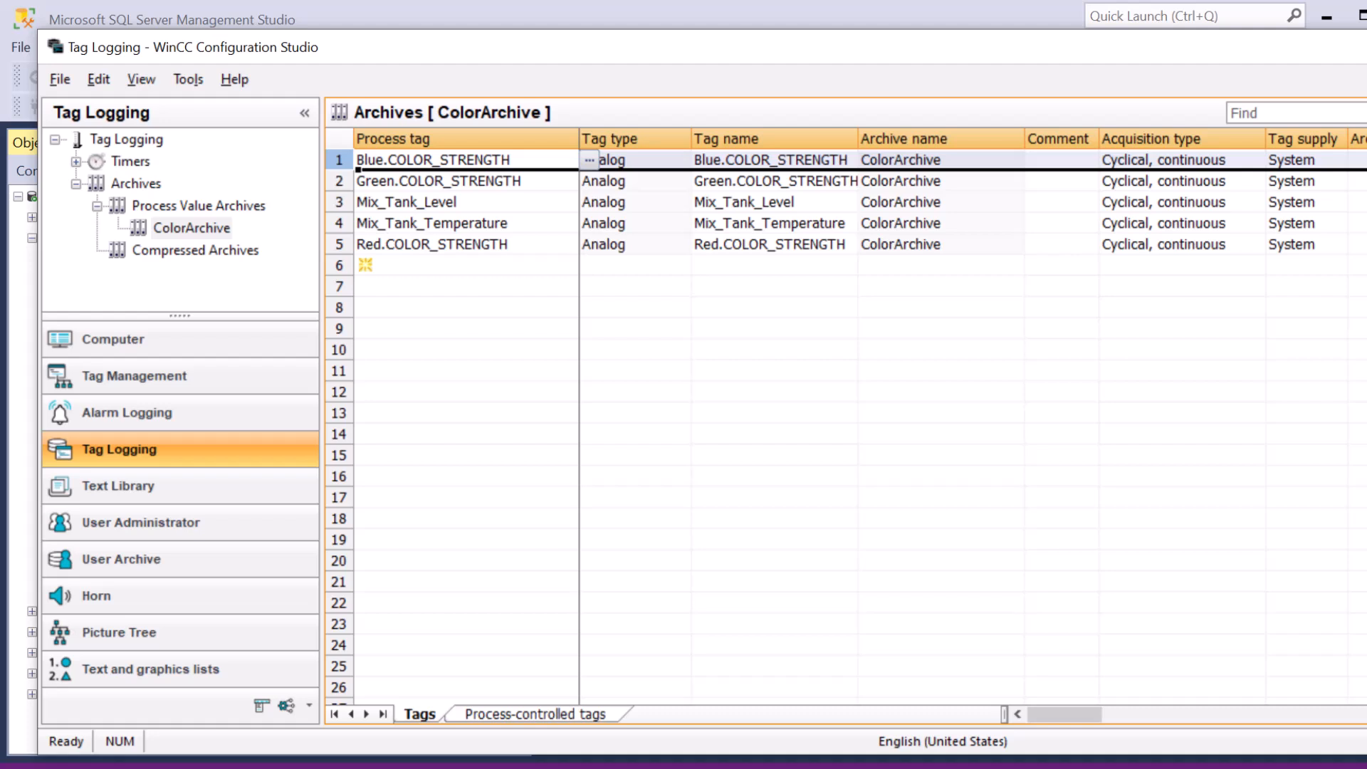
- Return to SQL Server Management Studio, list the databases instead of the security logins, and compare CC_WinCC_V8_23_04_18_10_38_02 with the WinCC Explorer project
key(alt+Tab)
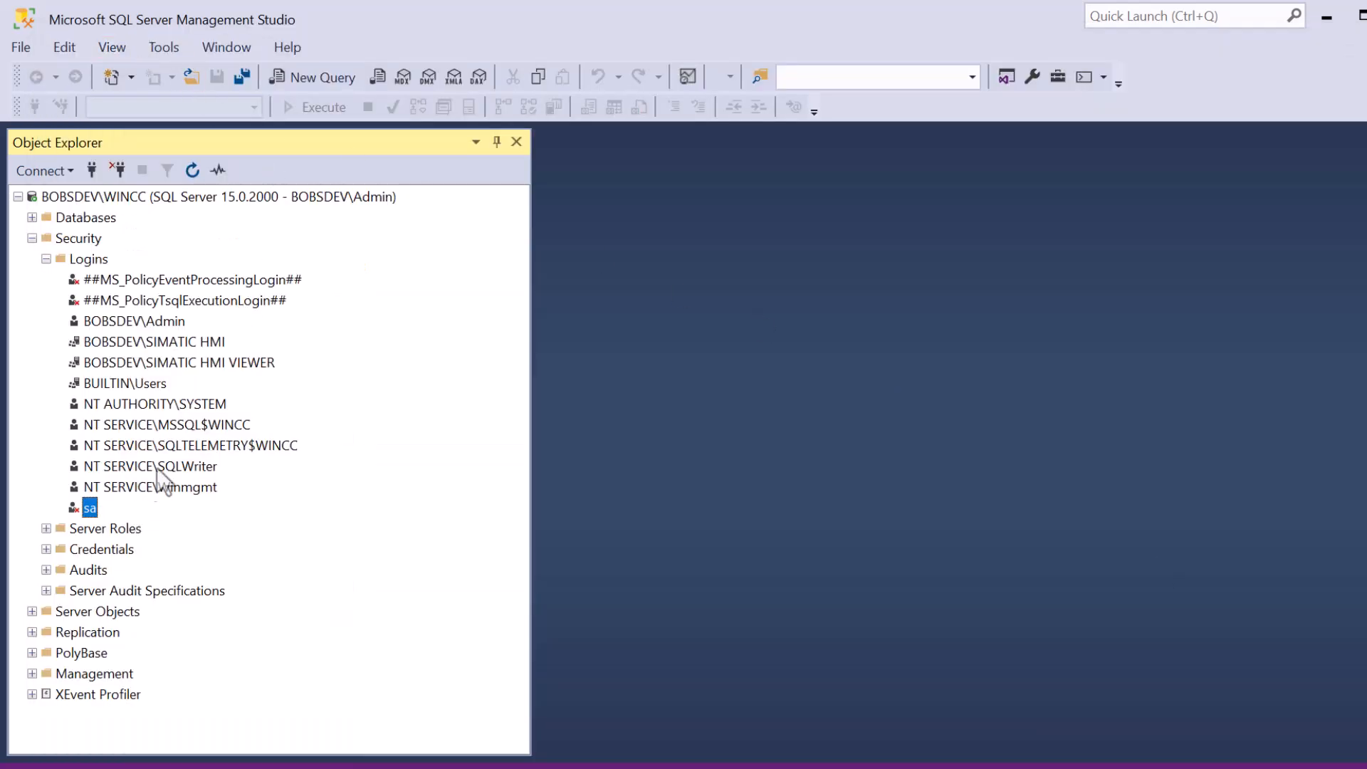
click(32, 238)
click(38, 218)
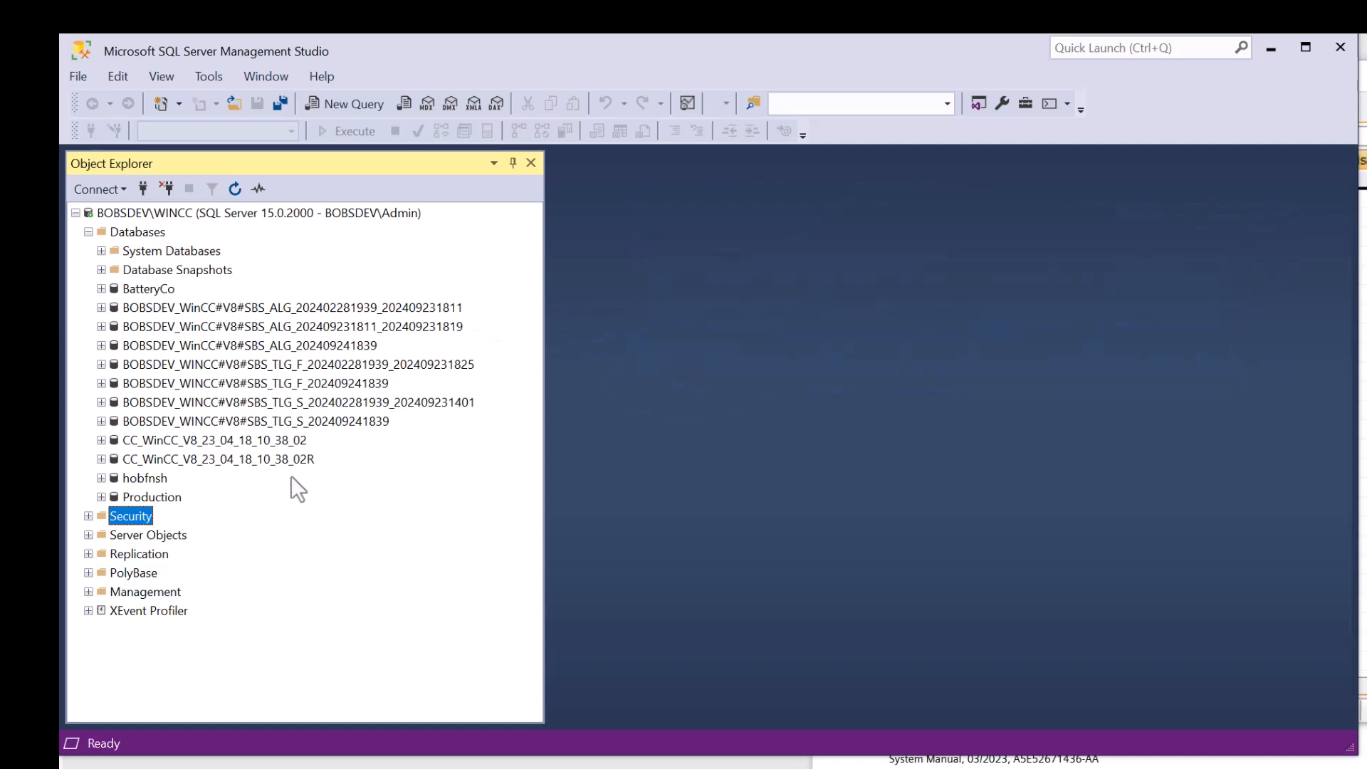
click(153, 440)
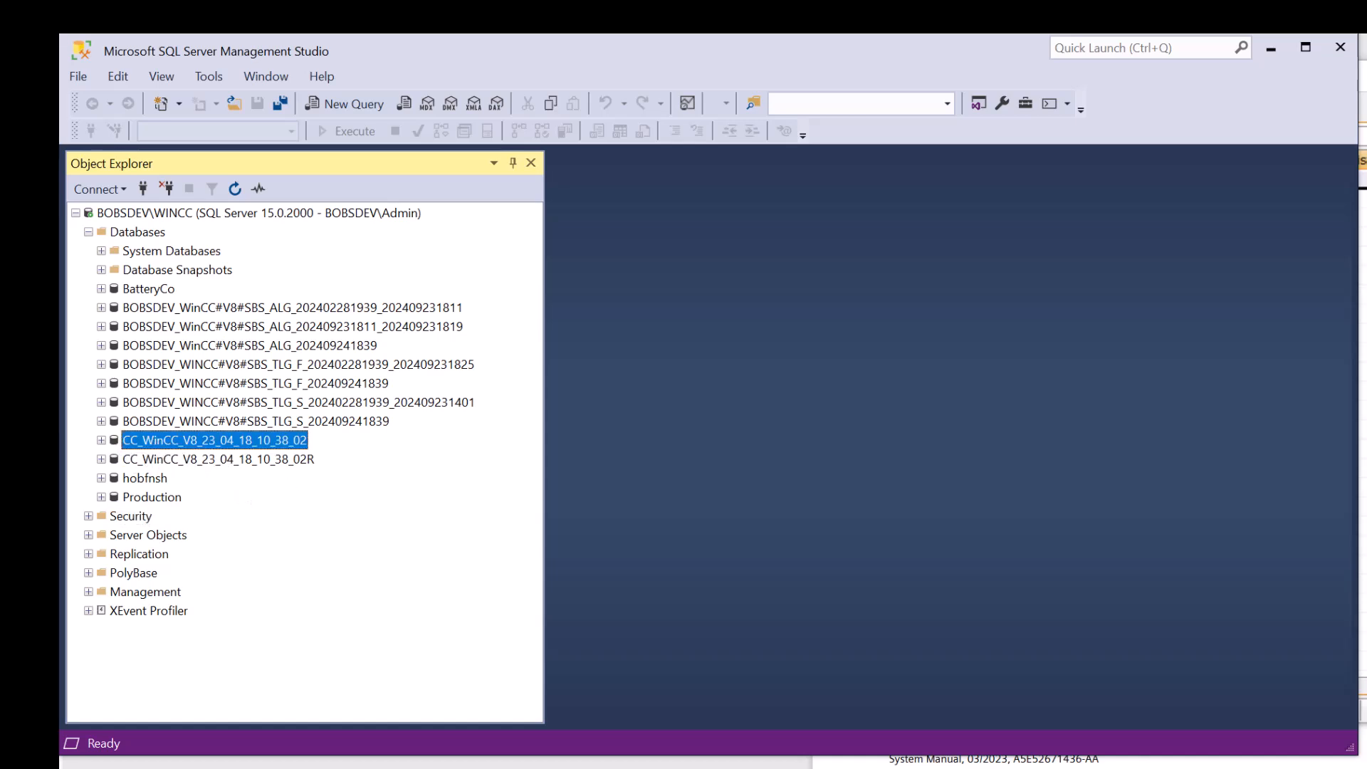
key(alt+Tab)
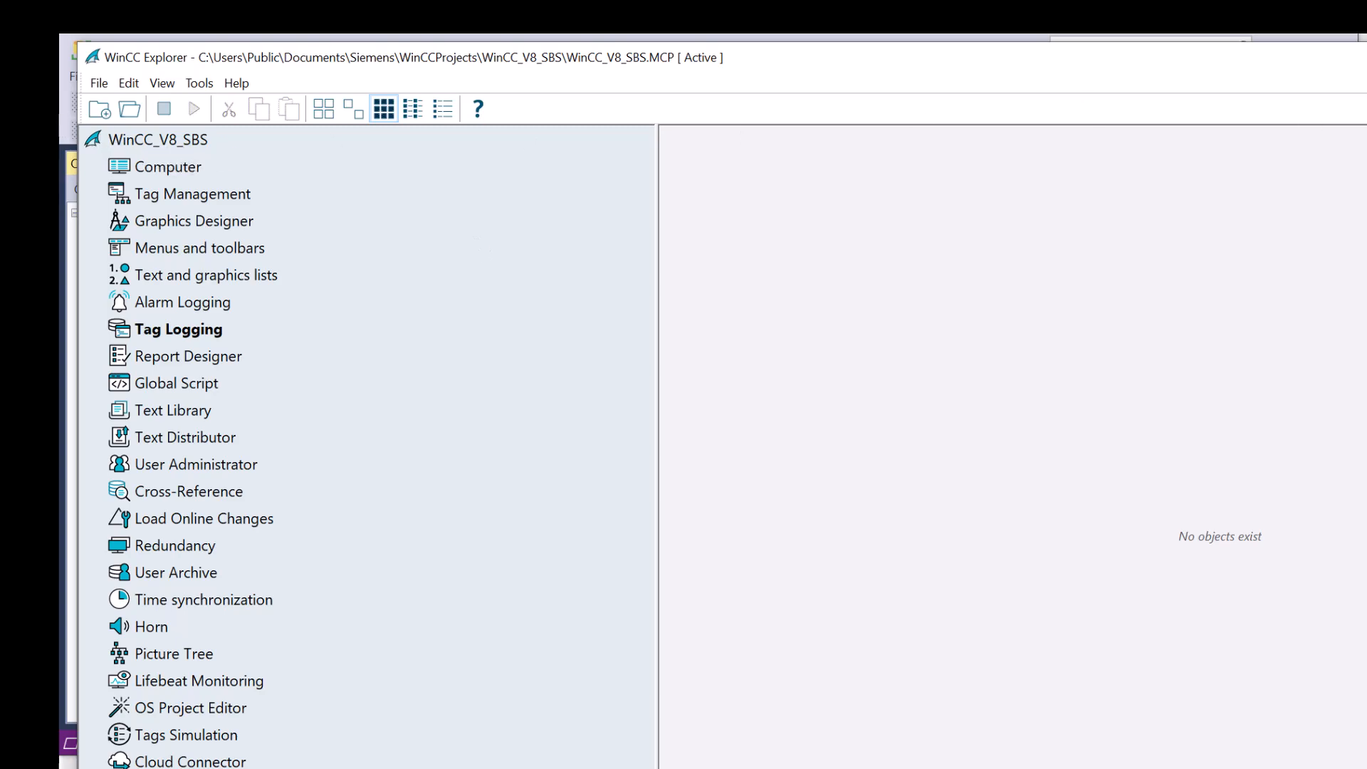
key(alt+Tab)
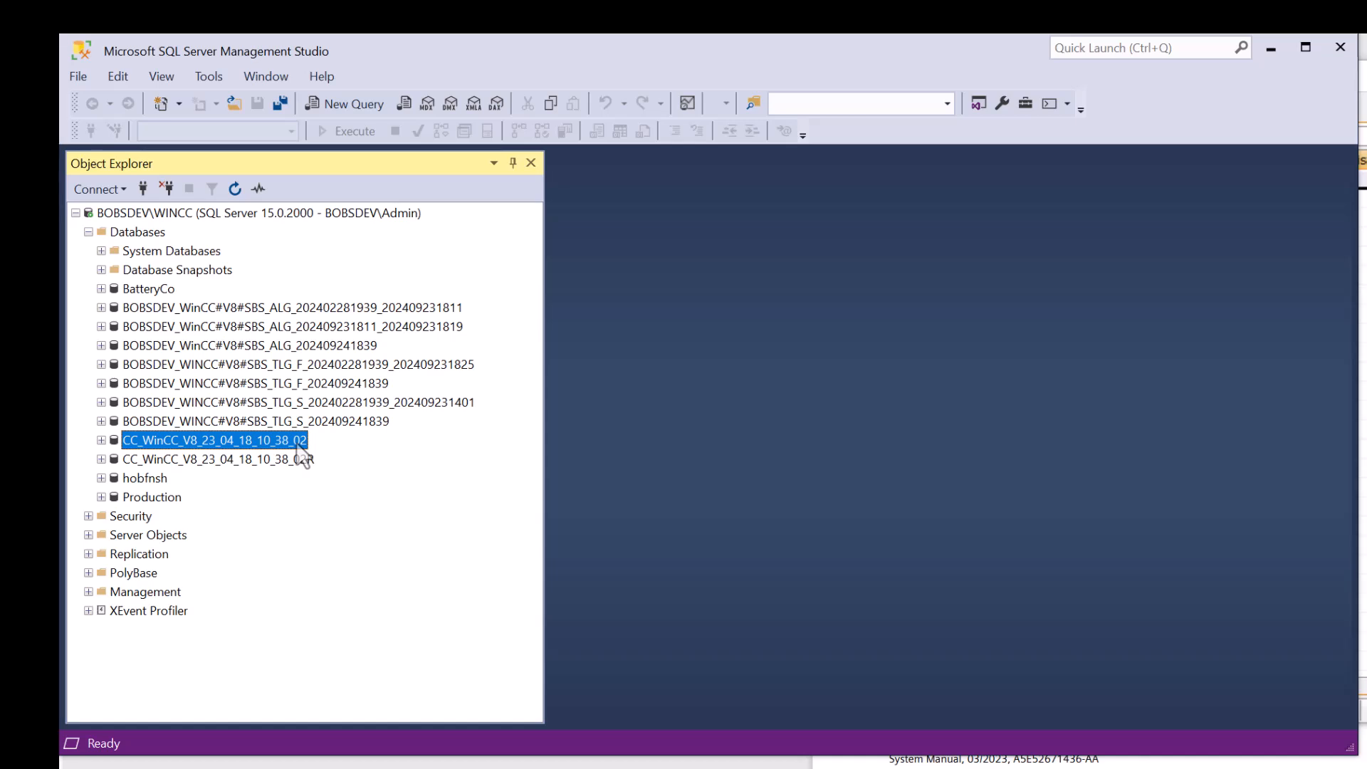
- Start the data export wizard for the CC_WinCC_V8_23_04_18_10_38_02R database and continue past its welcome page
click(143, 461)
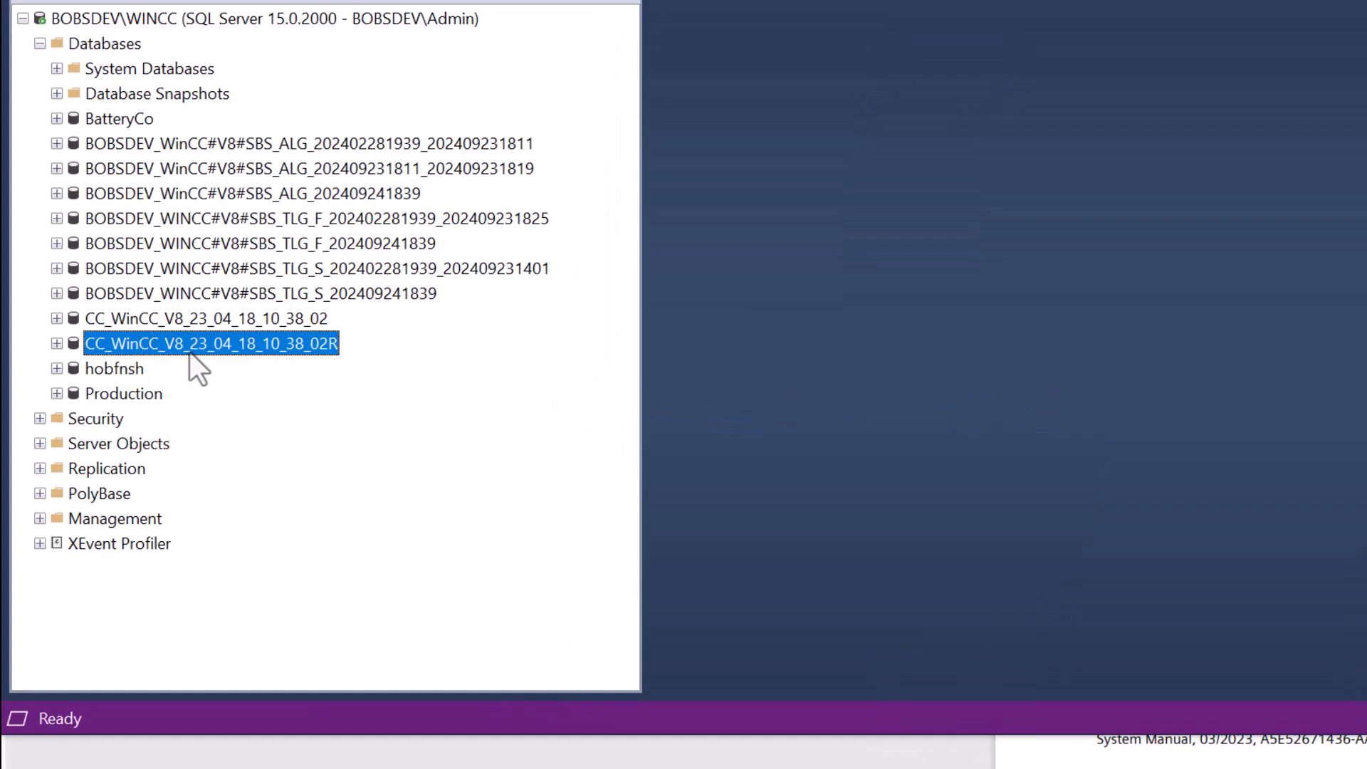
right_click(188, 430)
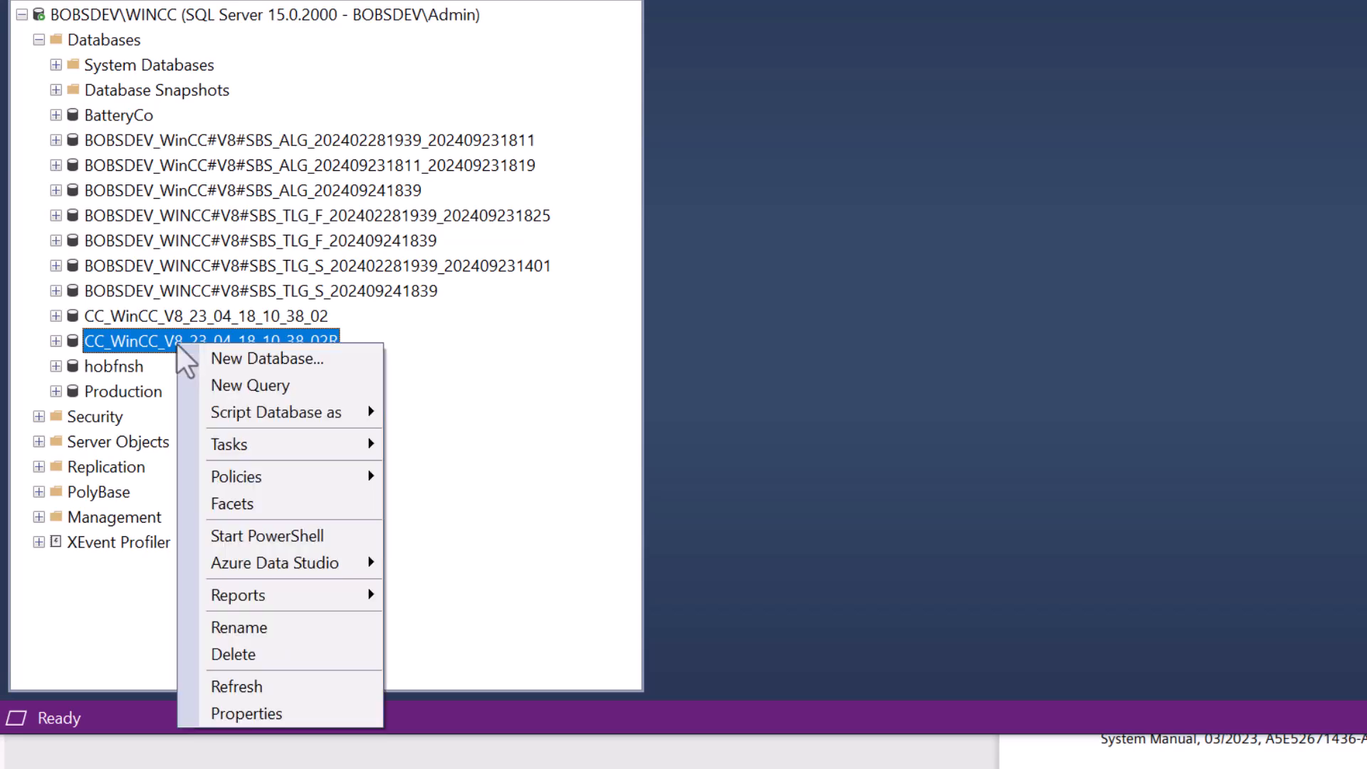
mouse_move(246, 449)
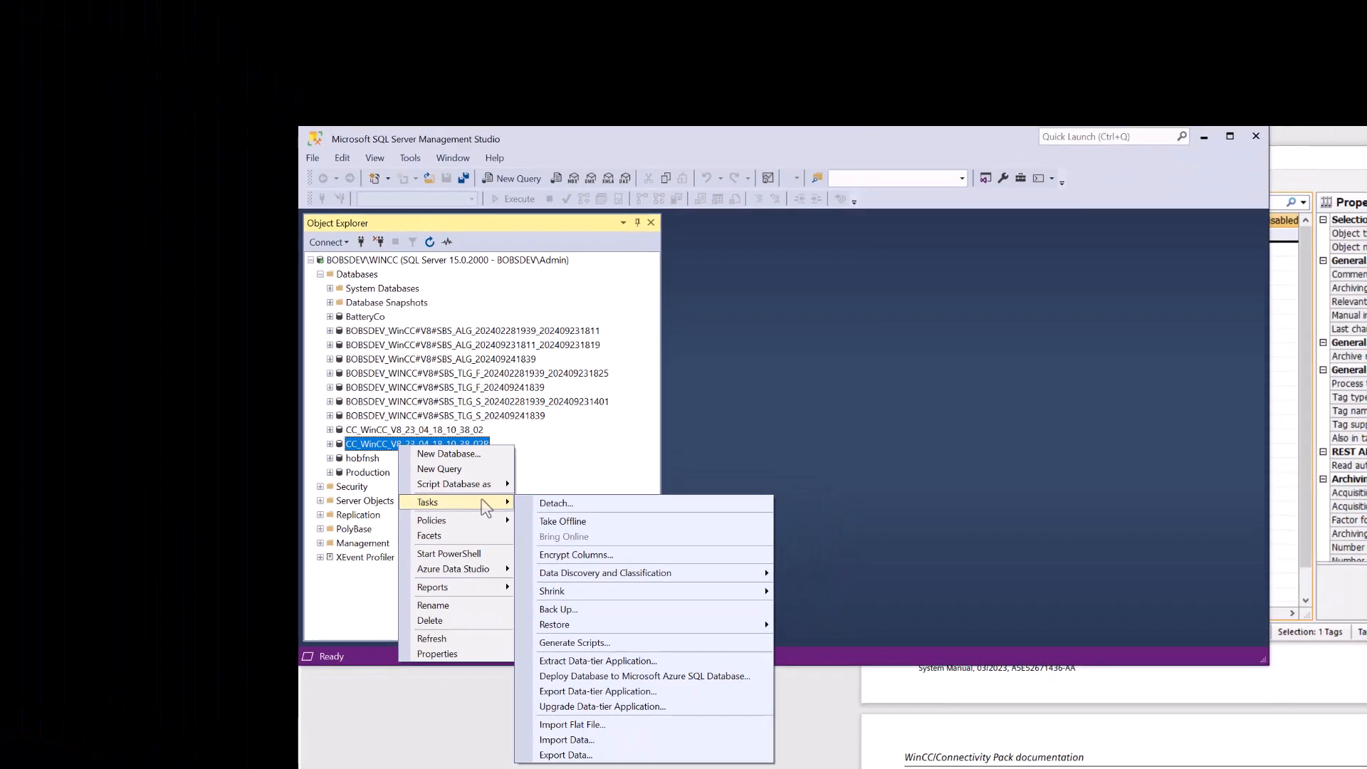
click(599, 756)
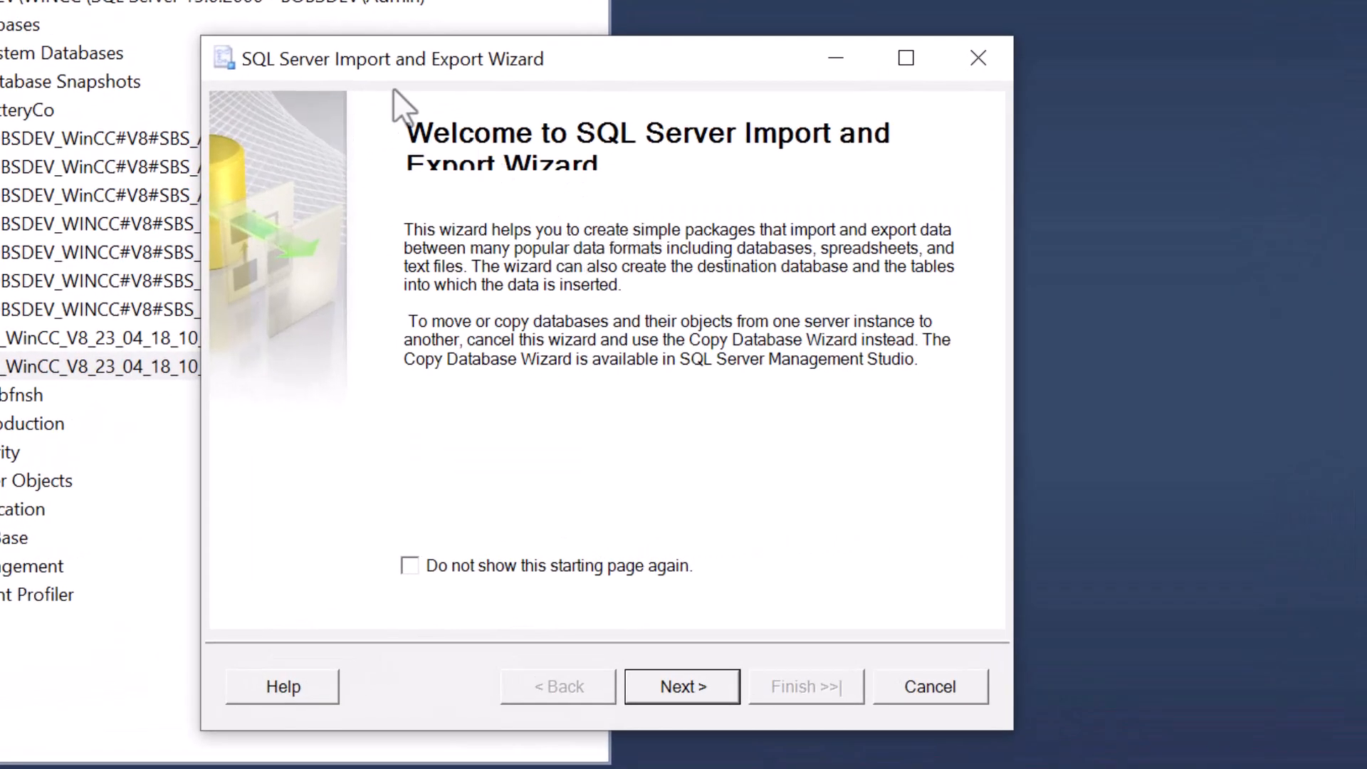
click(665, 707)
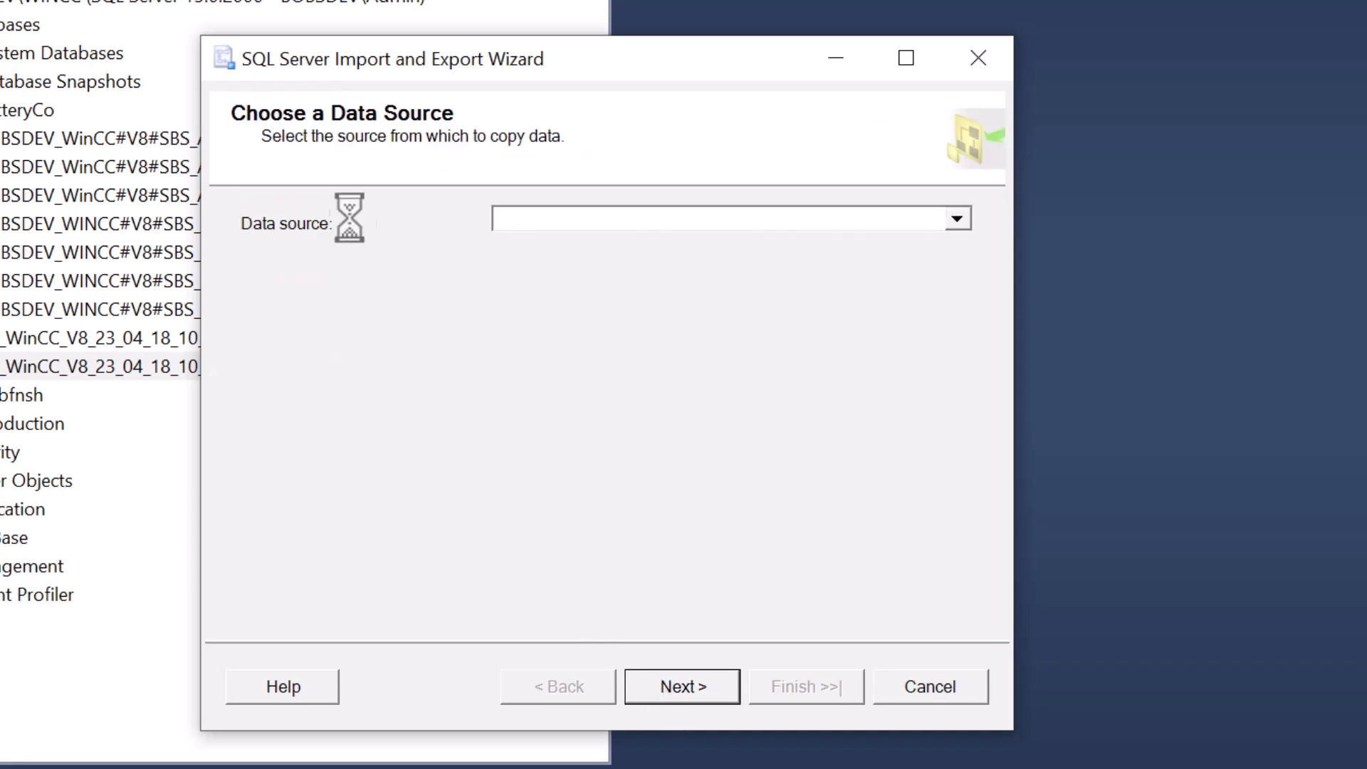
- Choose WinCC OLEDB Provider for Archives as the data source of the export
click(959, 219)
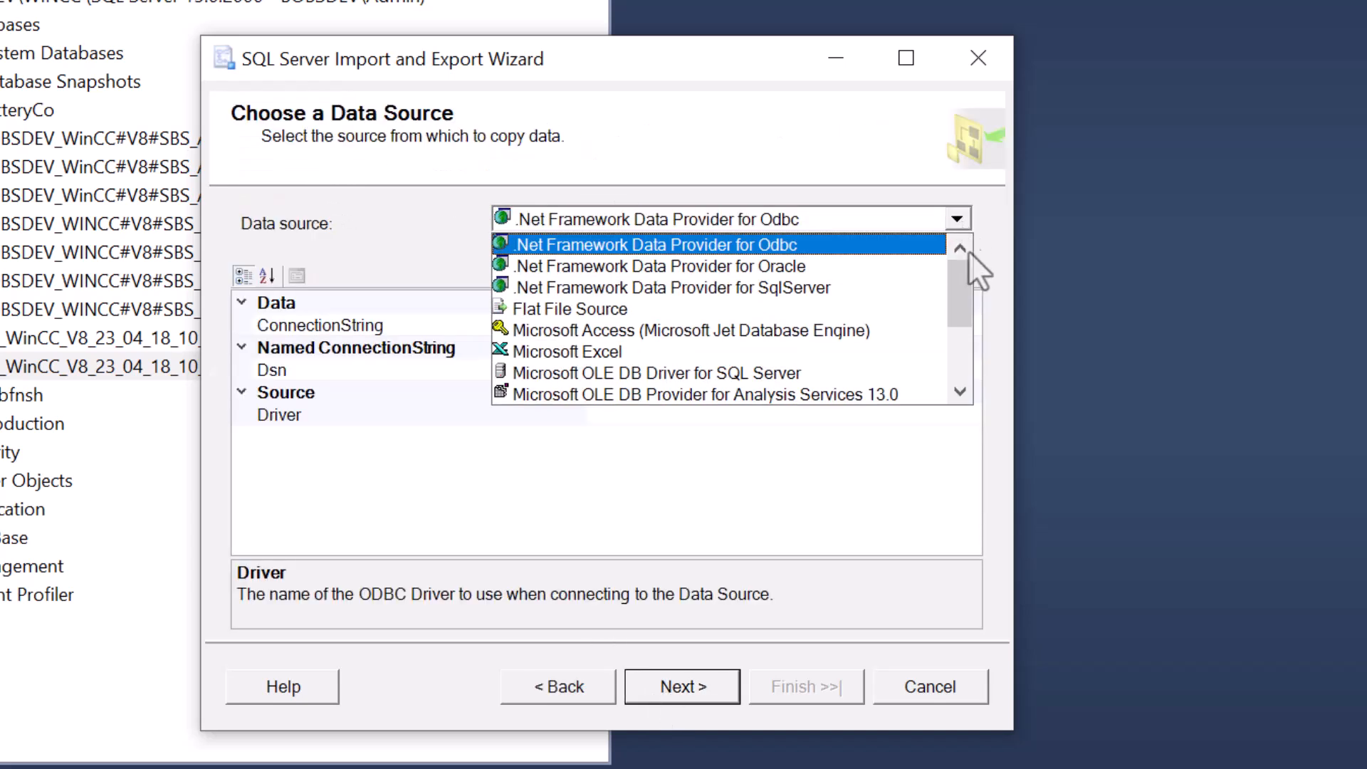
drag(971, 321, 960, 403)
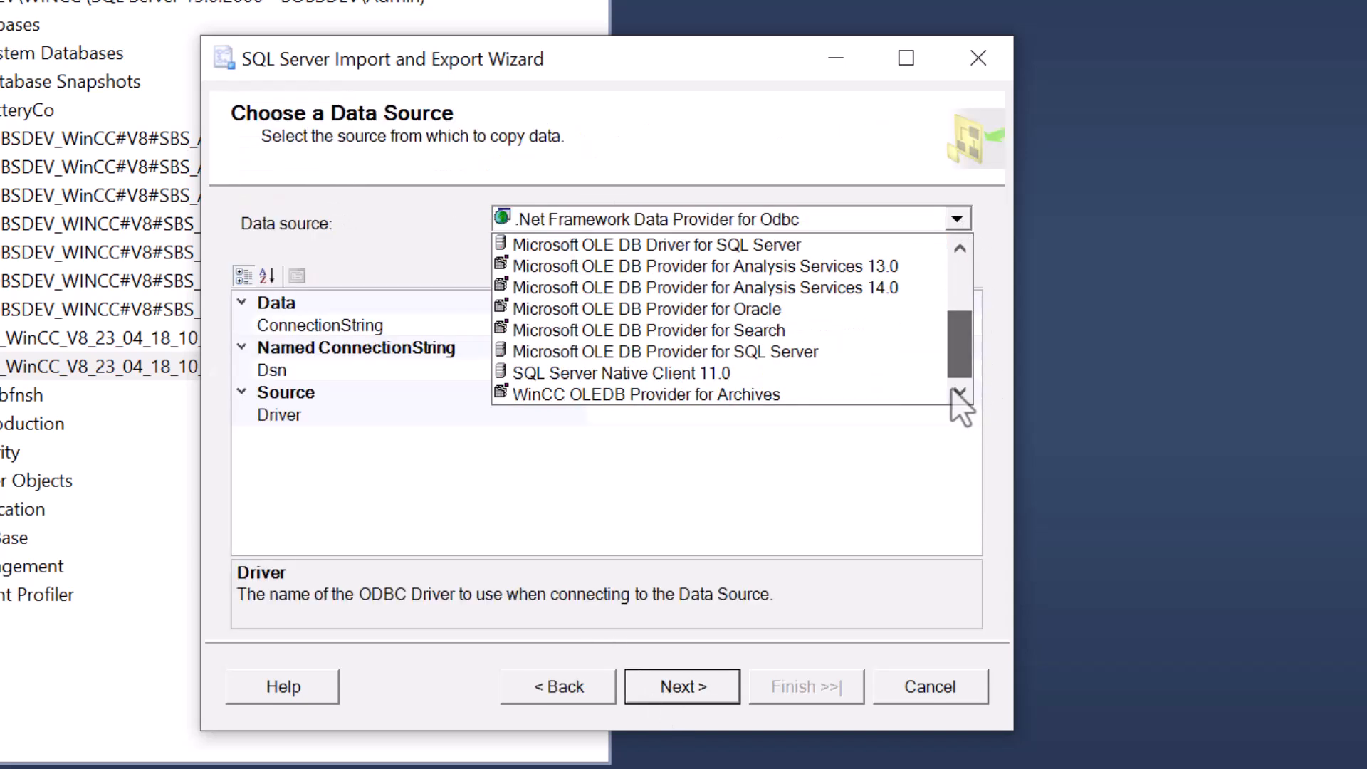
click(593, 396)
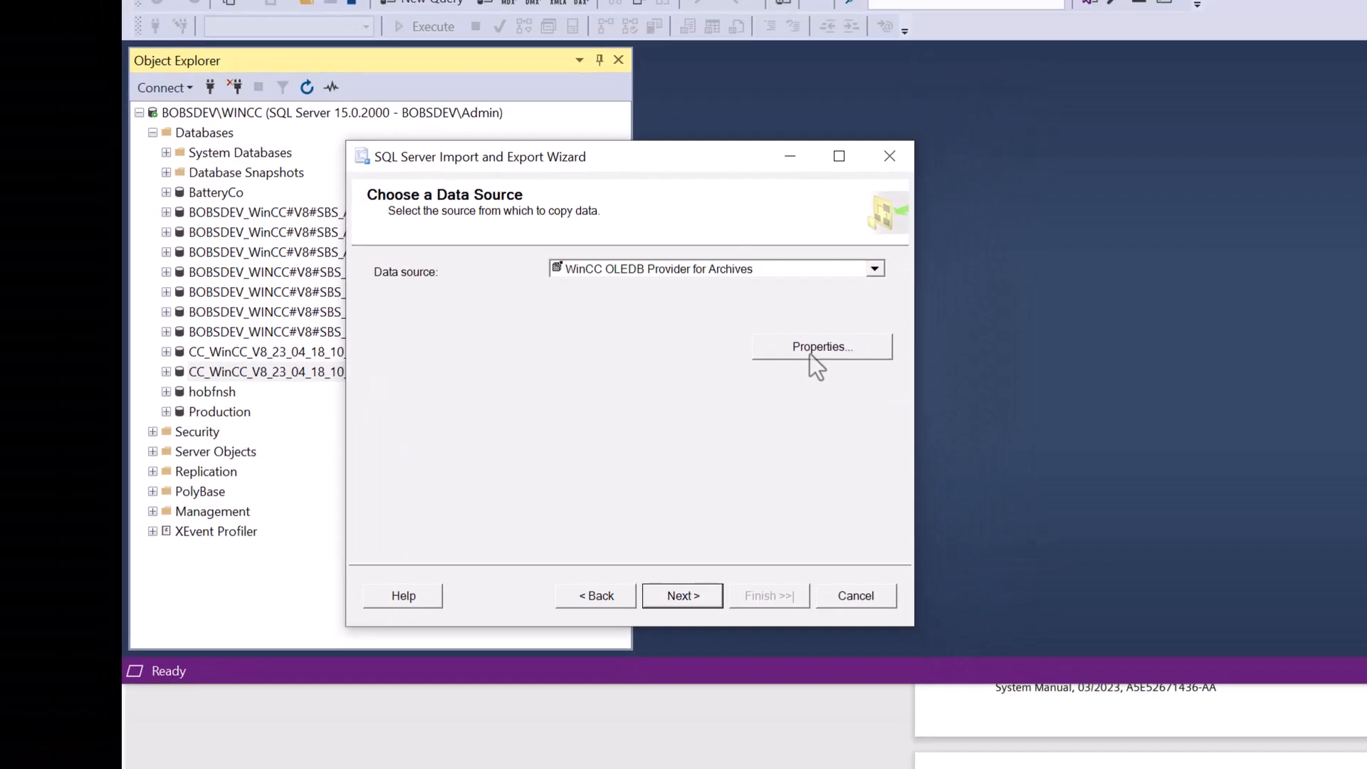
- Open the provider's data link properties and set the data source to BOBSDEV\WINCC
click(810, 353)
drag(1204, 165, 1146, 112)
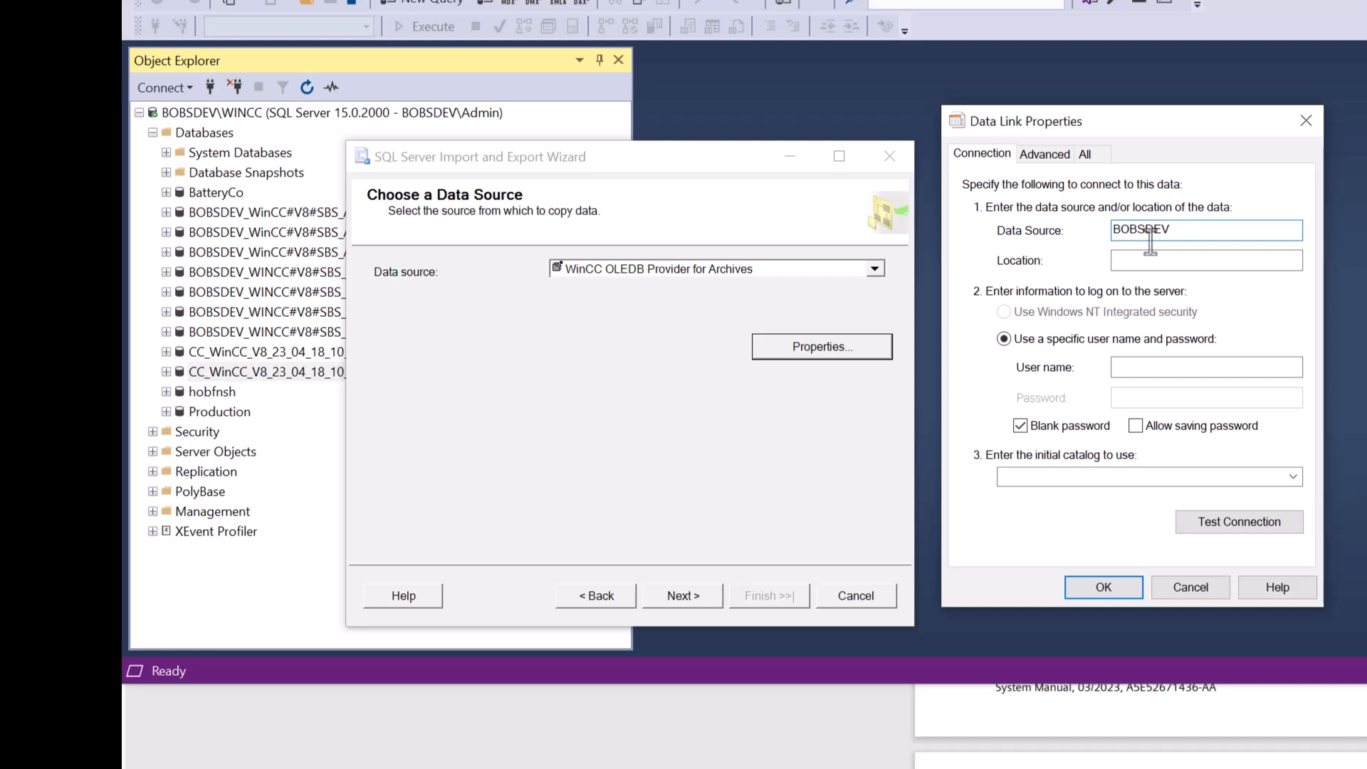
text(WINCC)
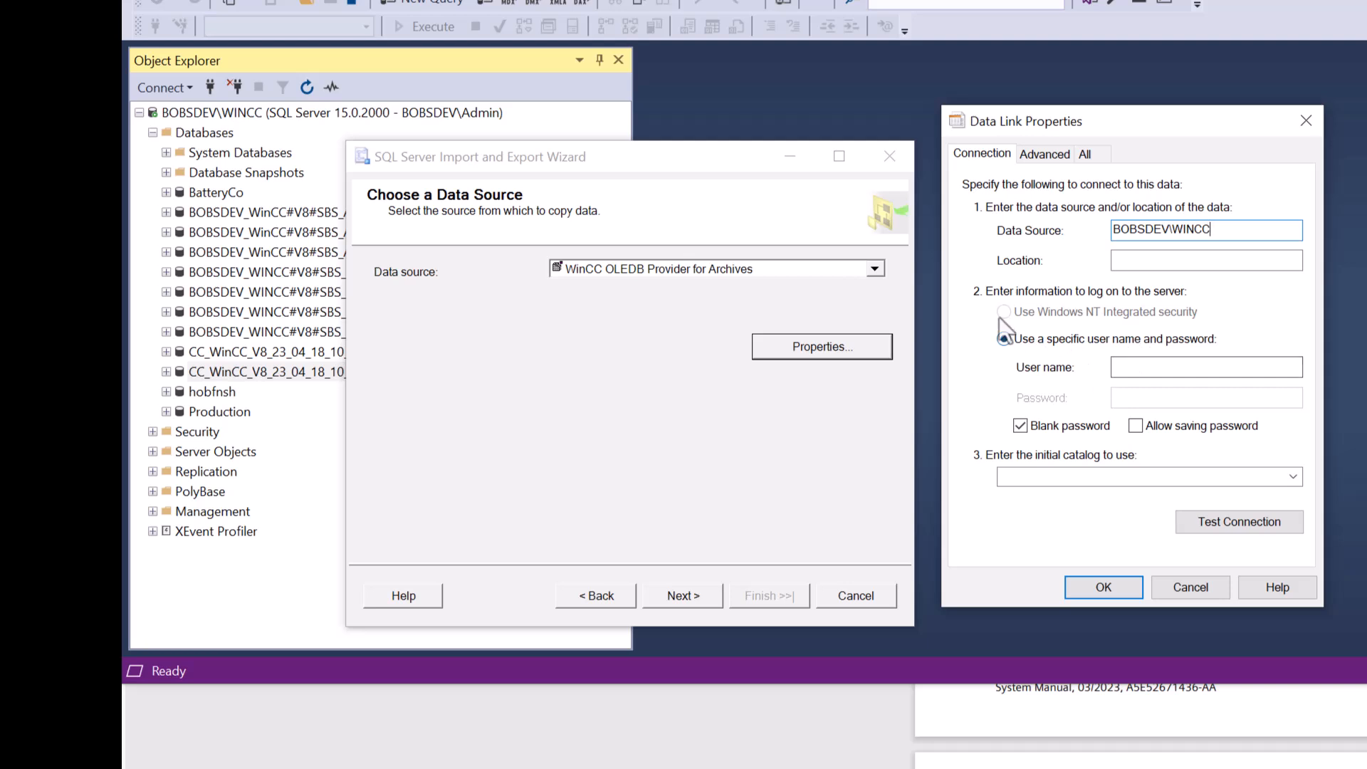
- Set the user name to sa, turn off the blank password option, enter the account password and test the connection
click(1153, 367)
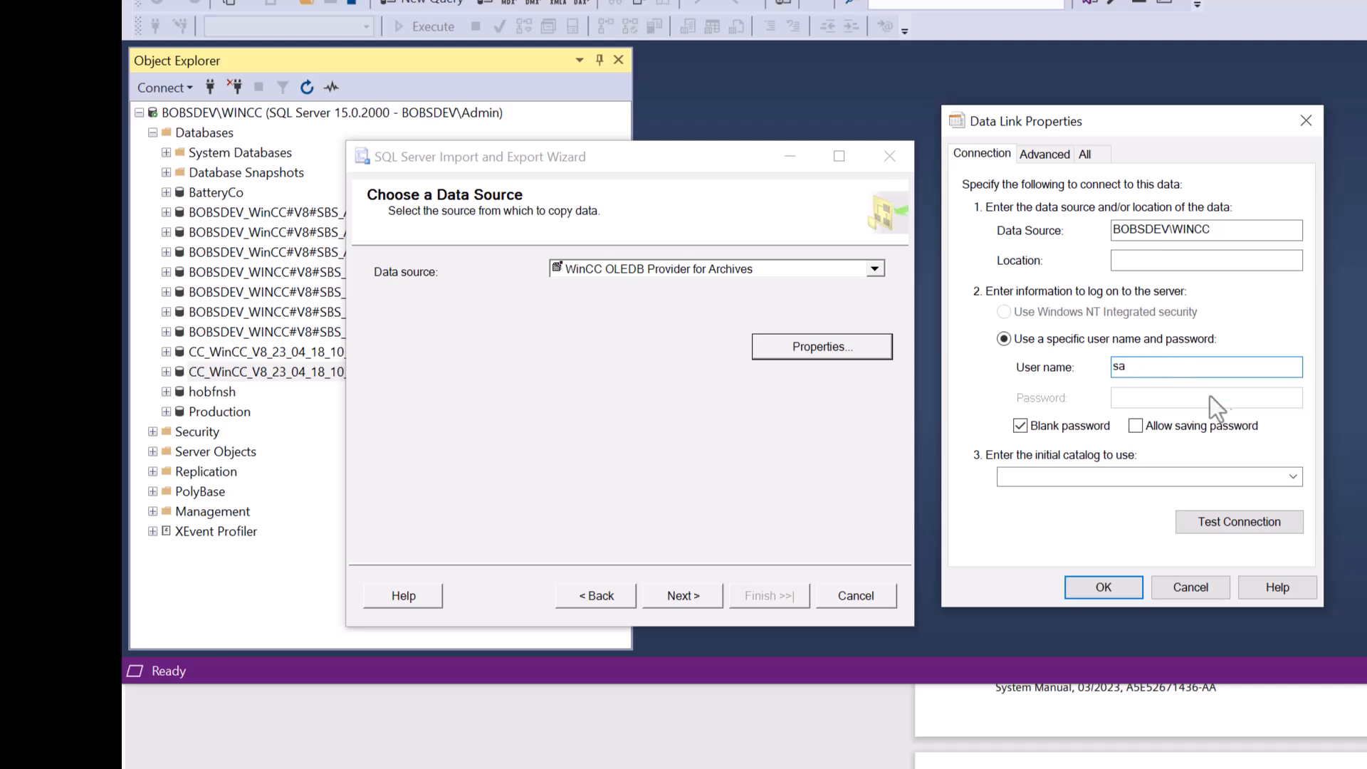
click(1068, 426)
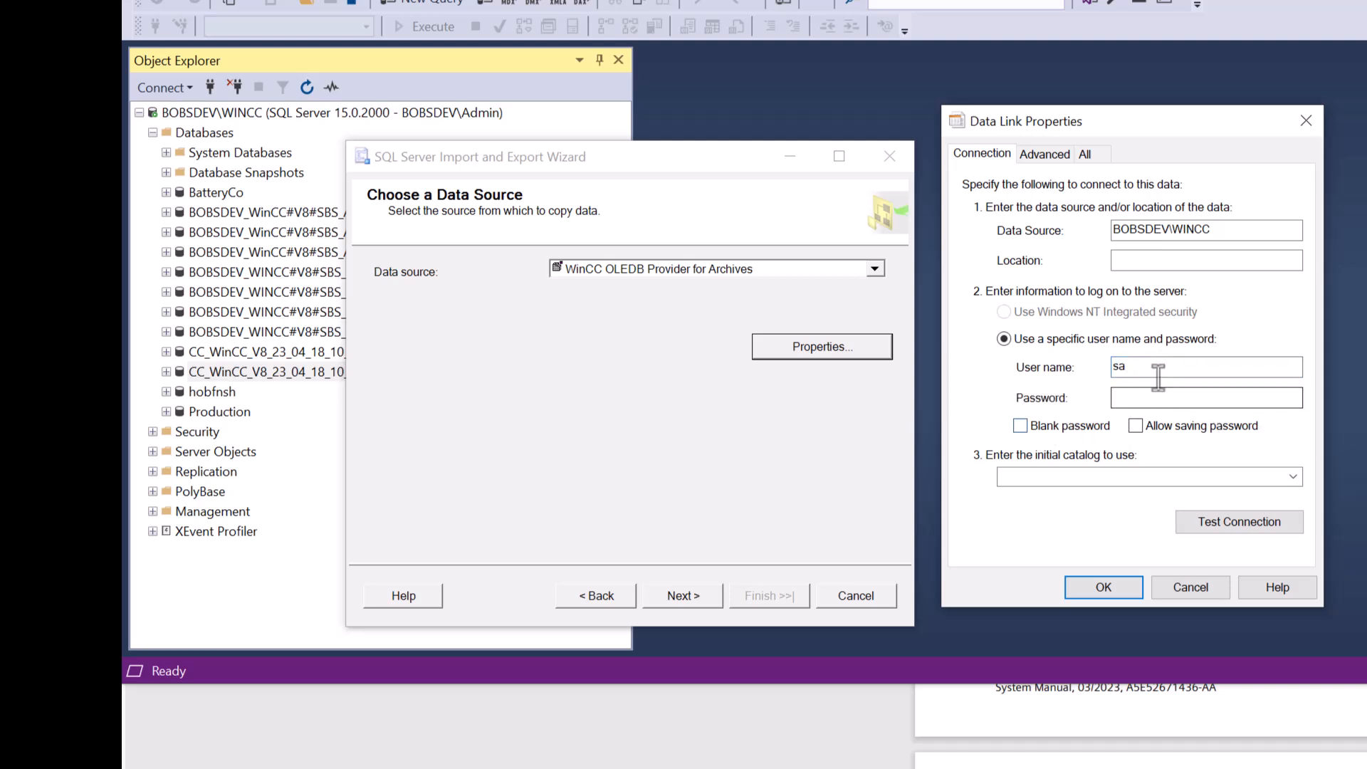
click(1154, 398)
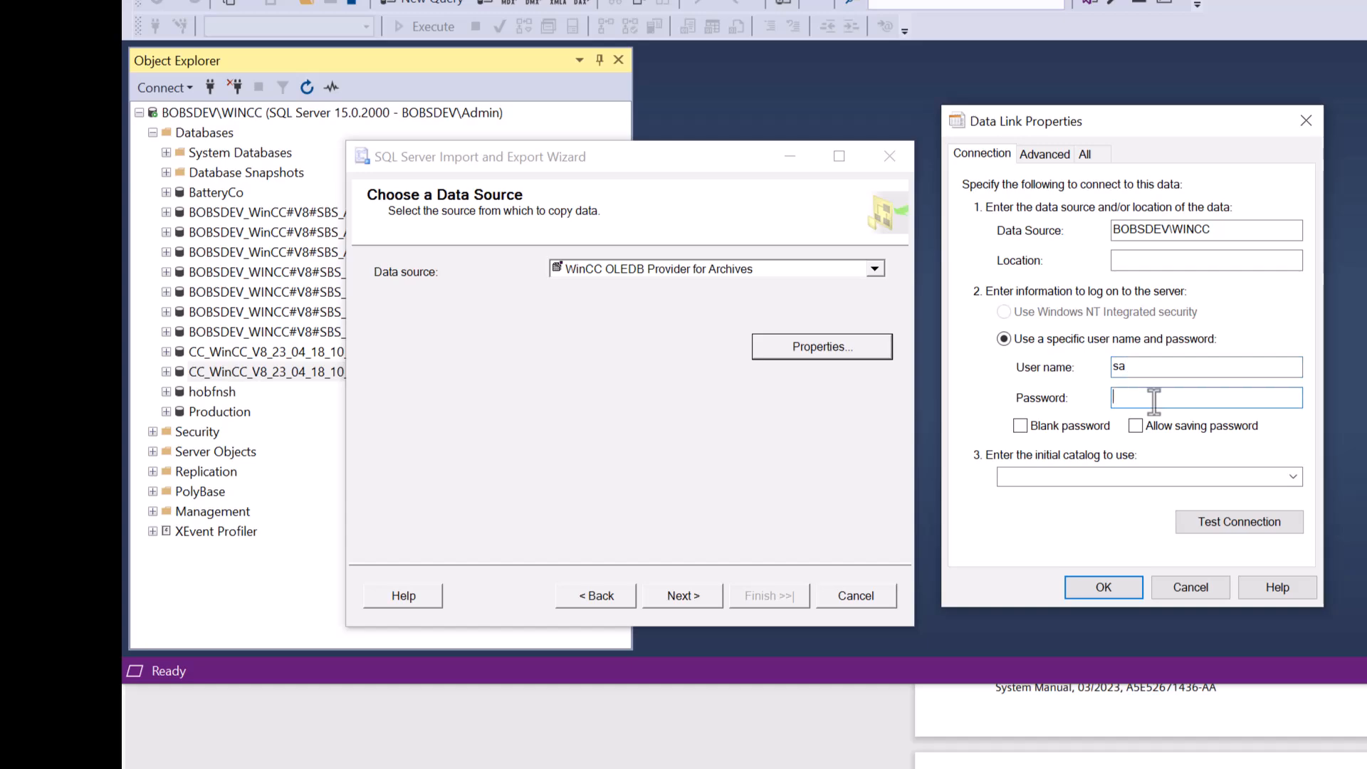
text(•••••••)
click(1244, 524)
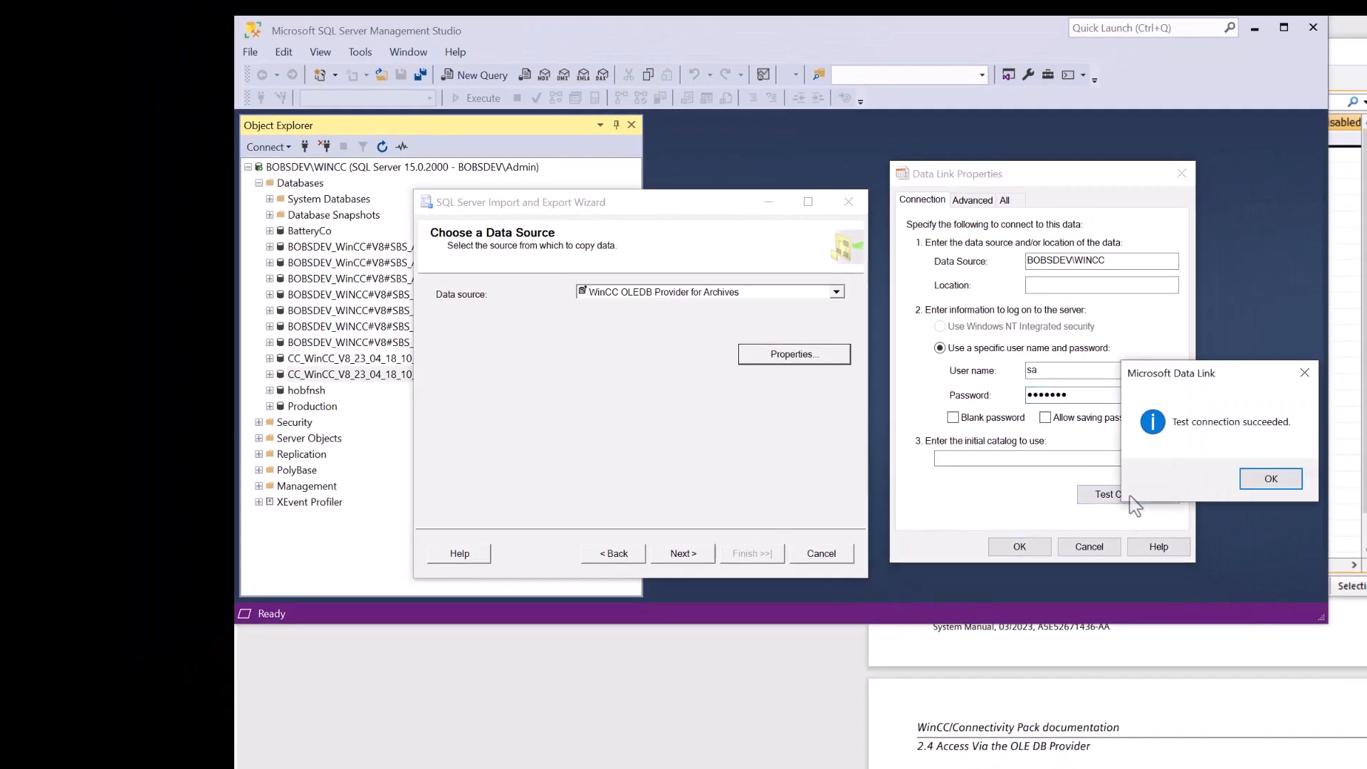
click(1262, 480)
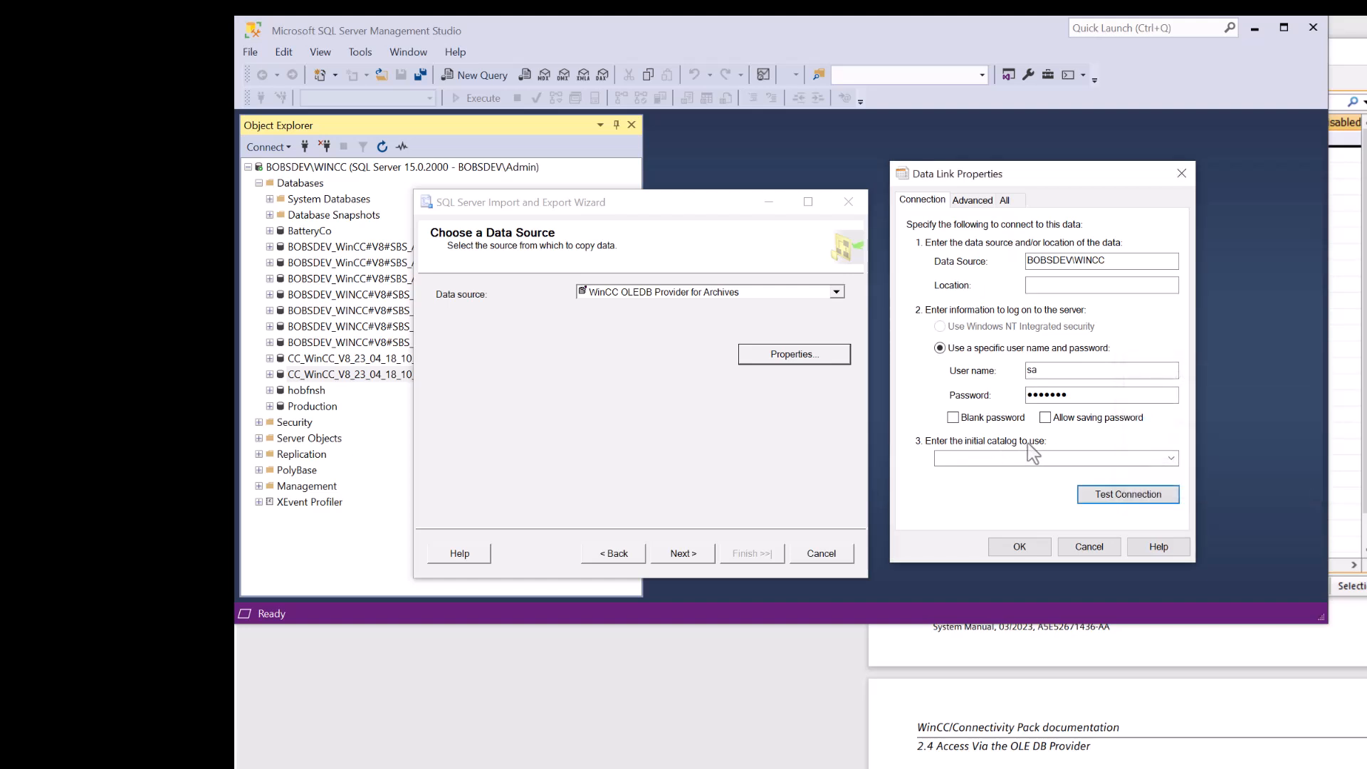
- Set the initial catalog to the copied database name CC_WinCC_V8_23_04_18_10_38_02R and accept the data link properties
click(1172, 461)
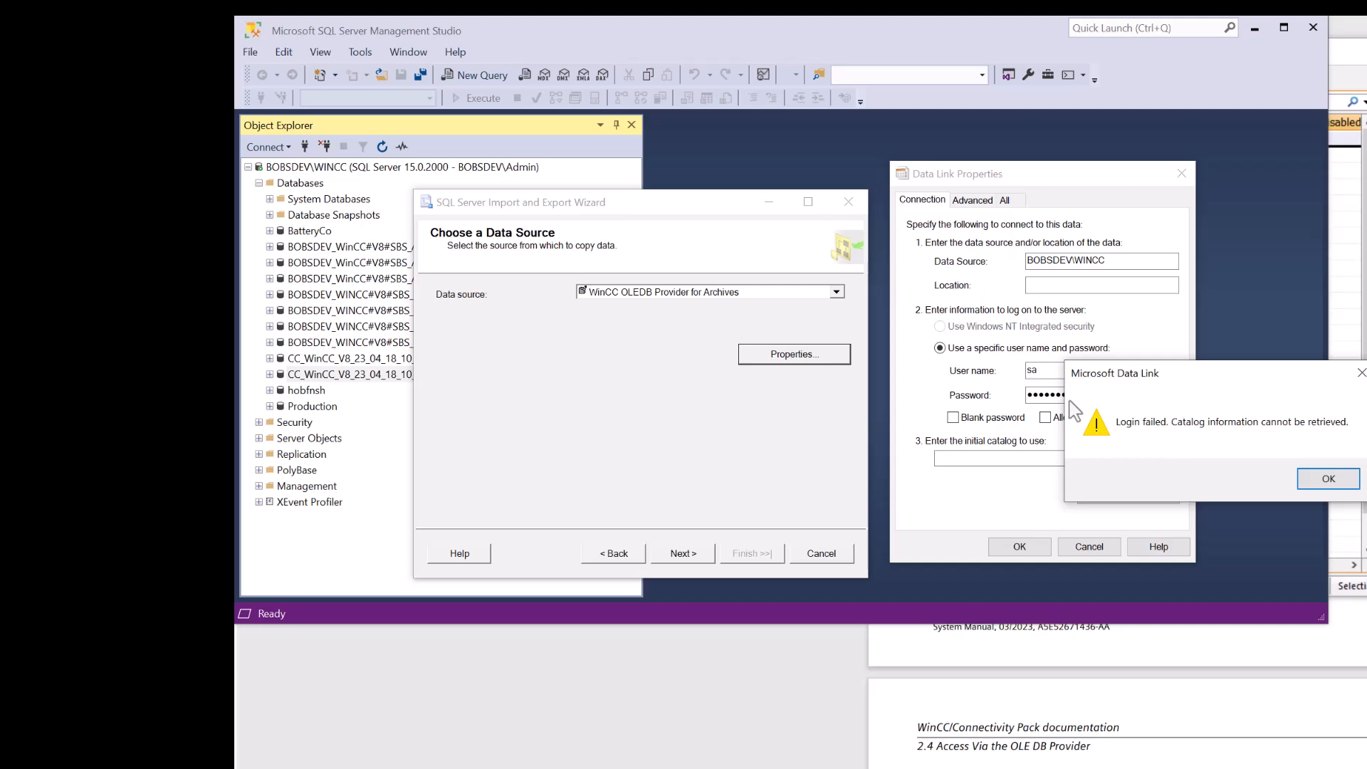
click(1326, 480)
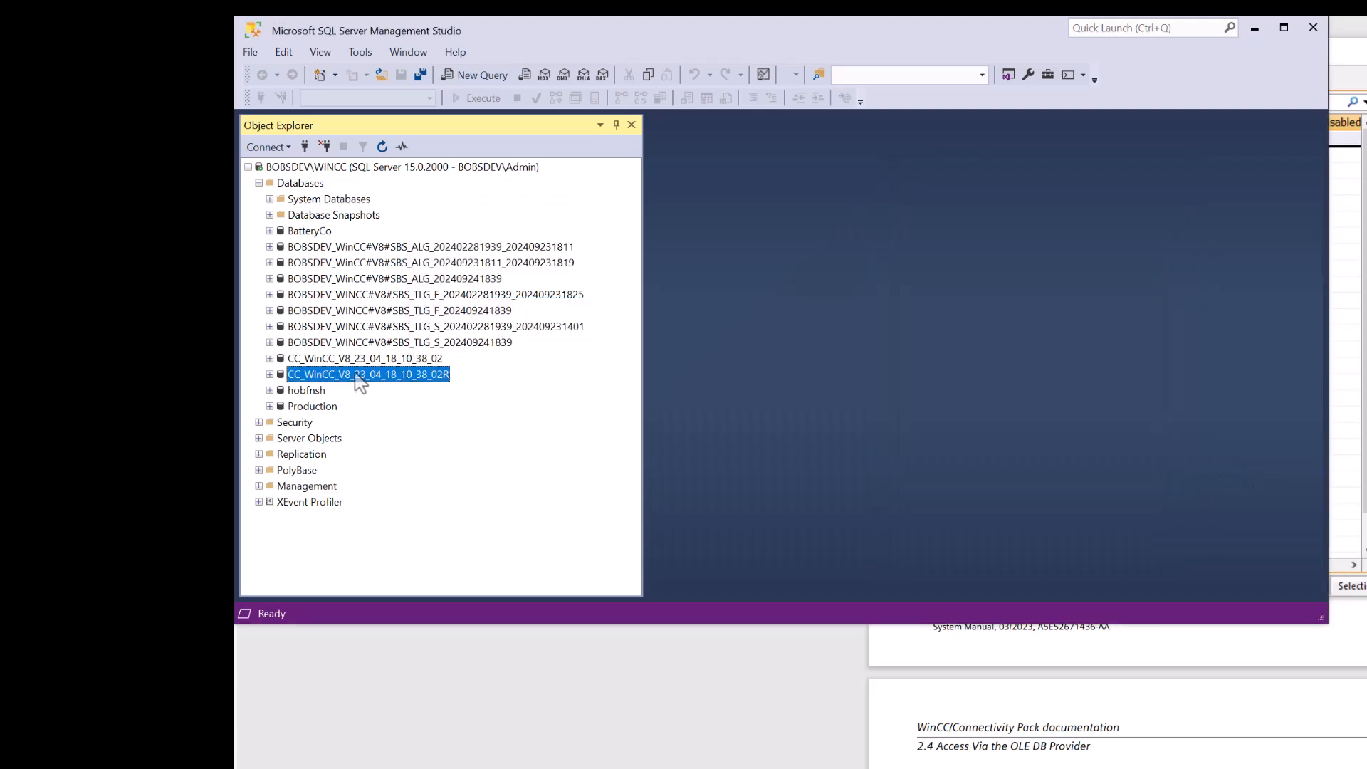
click(360, 375)
key(ctrl+c)
click(552, 413)
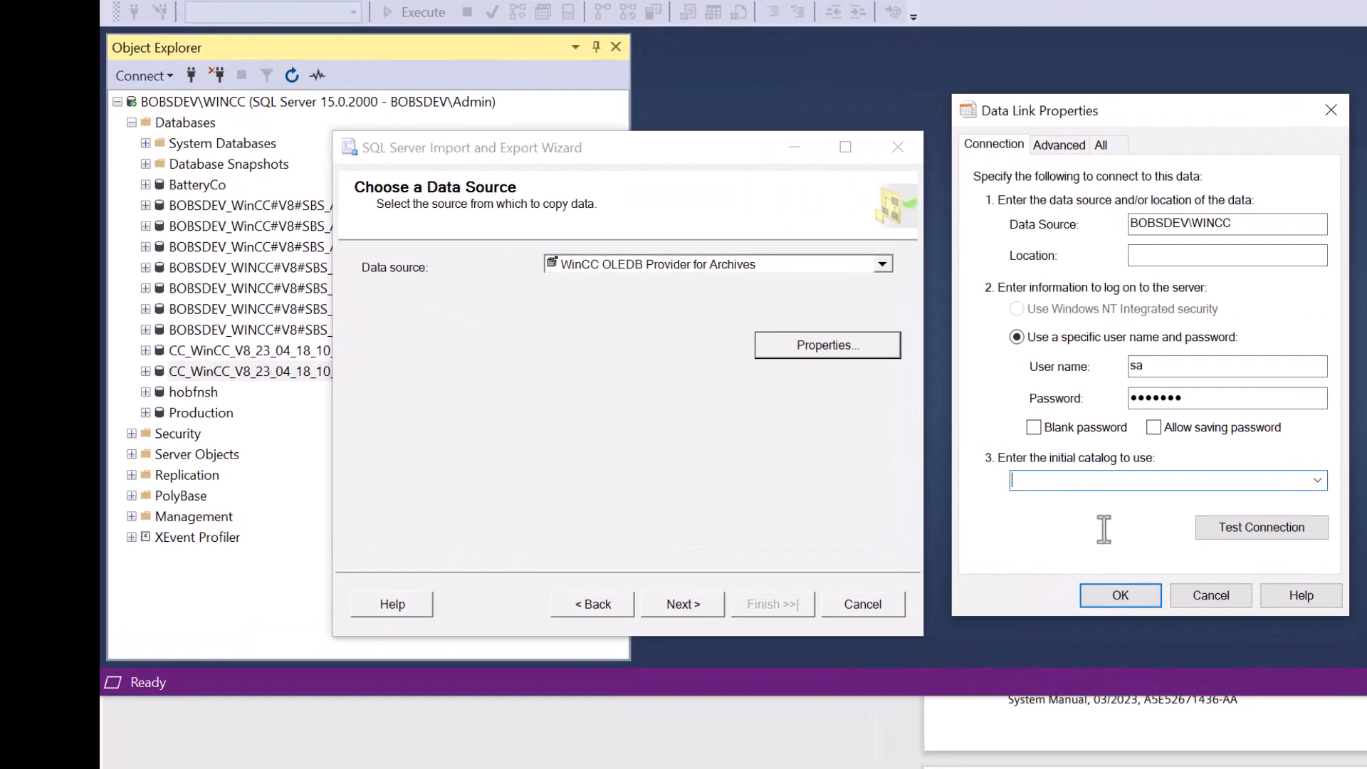
key(ctrl+v)
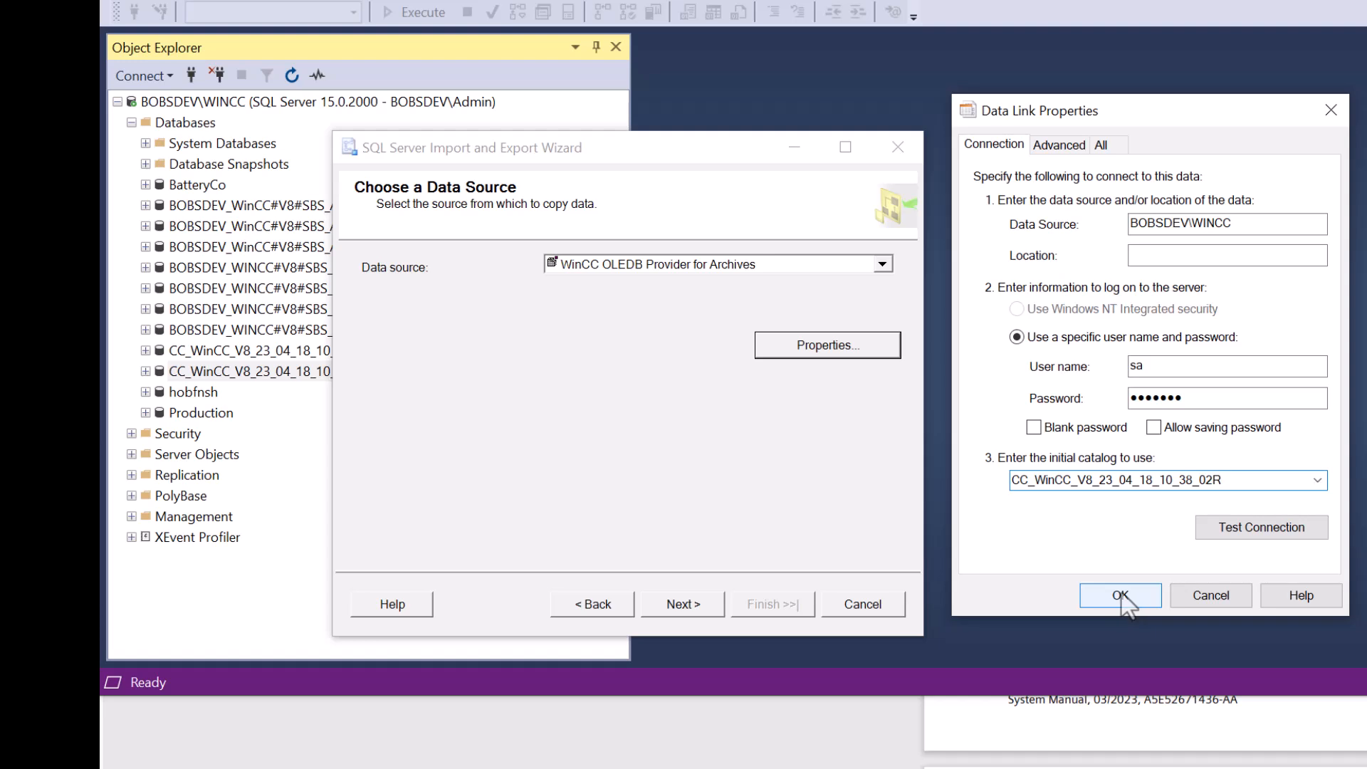
click(1123, 595)
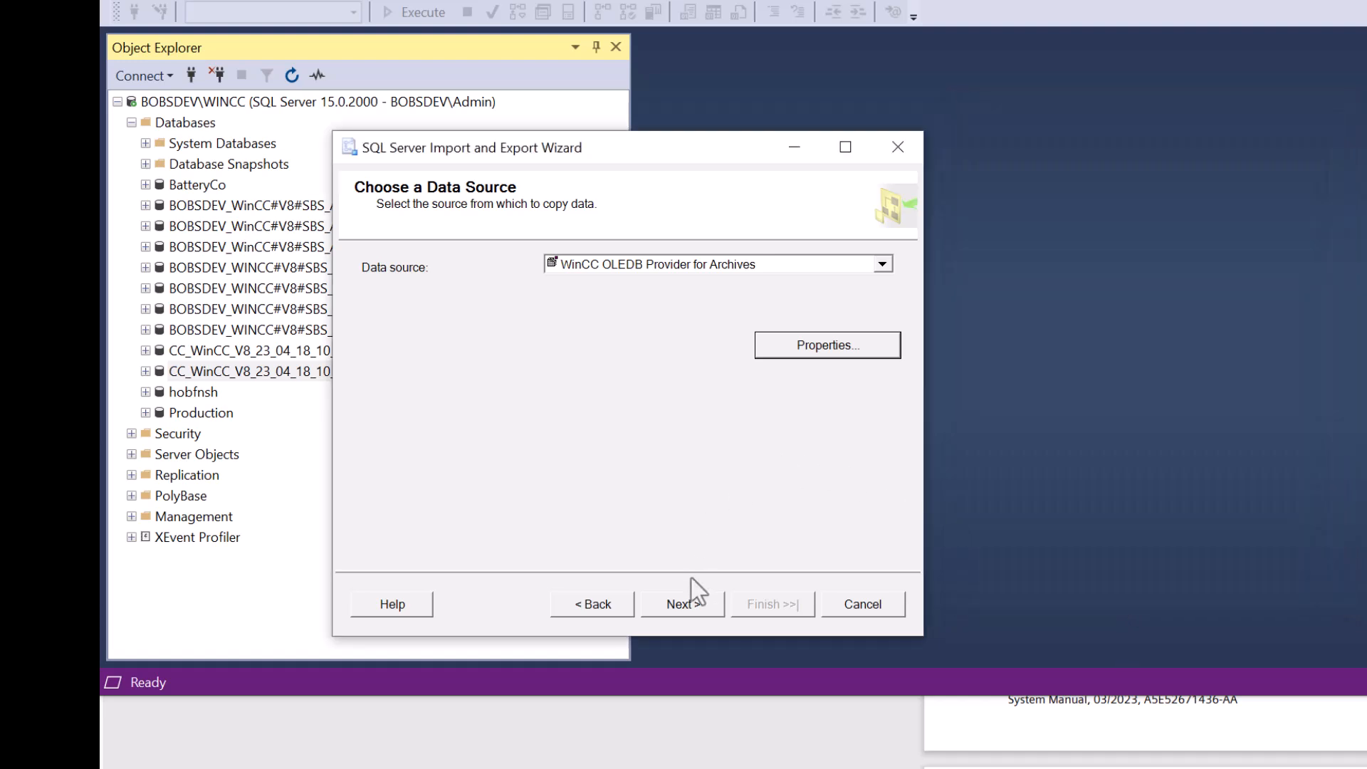
- Accept the data source and choose Flat File Destination as the destination of the export
click(683, 611)
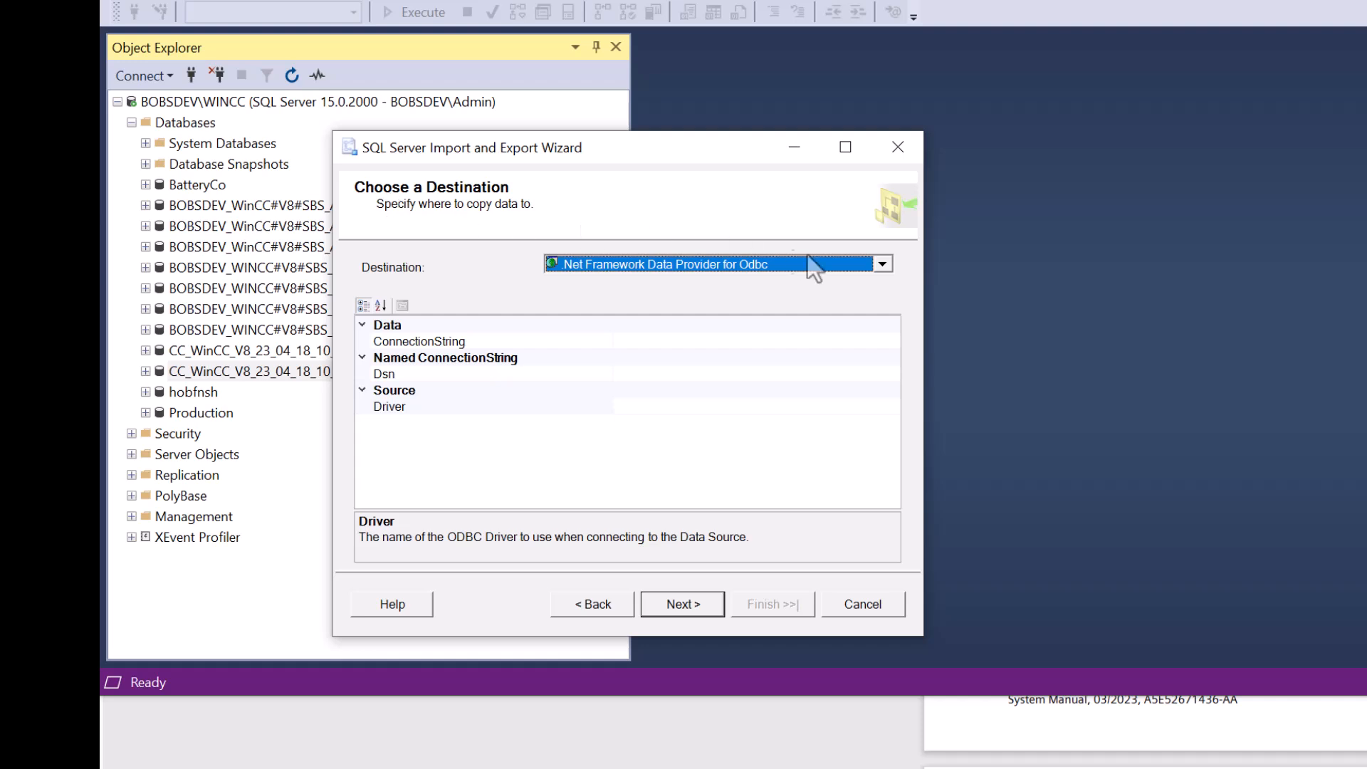
click(883, 265)
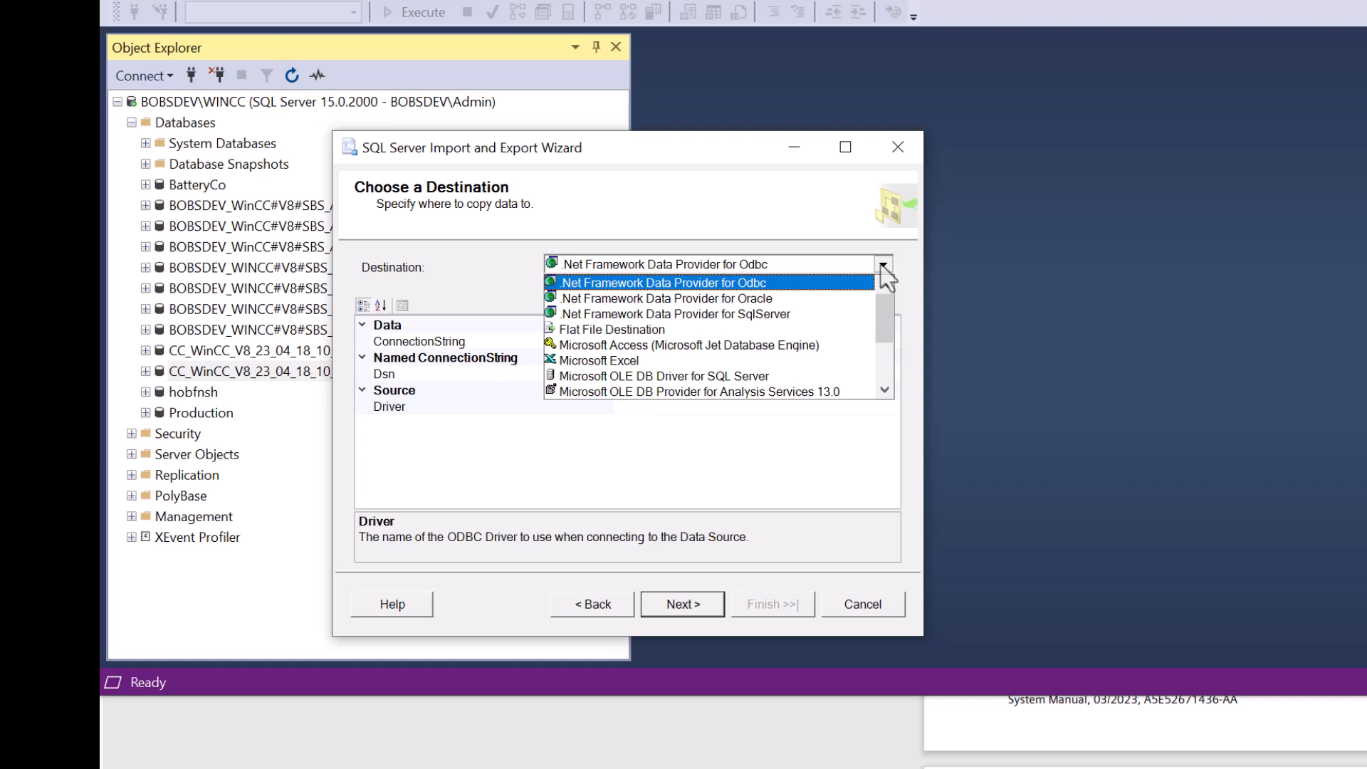
scroll(773, 324, down, 2)
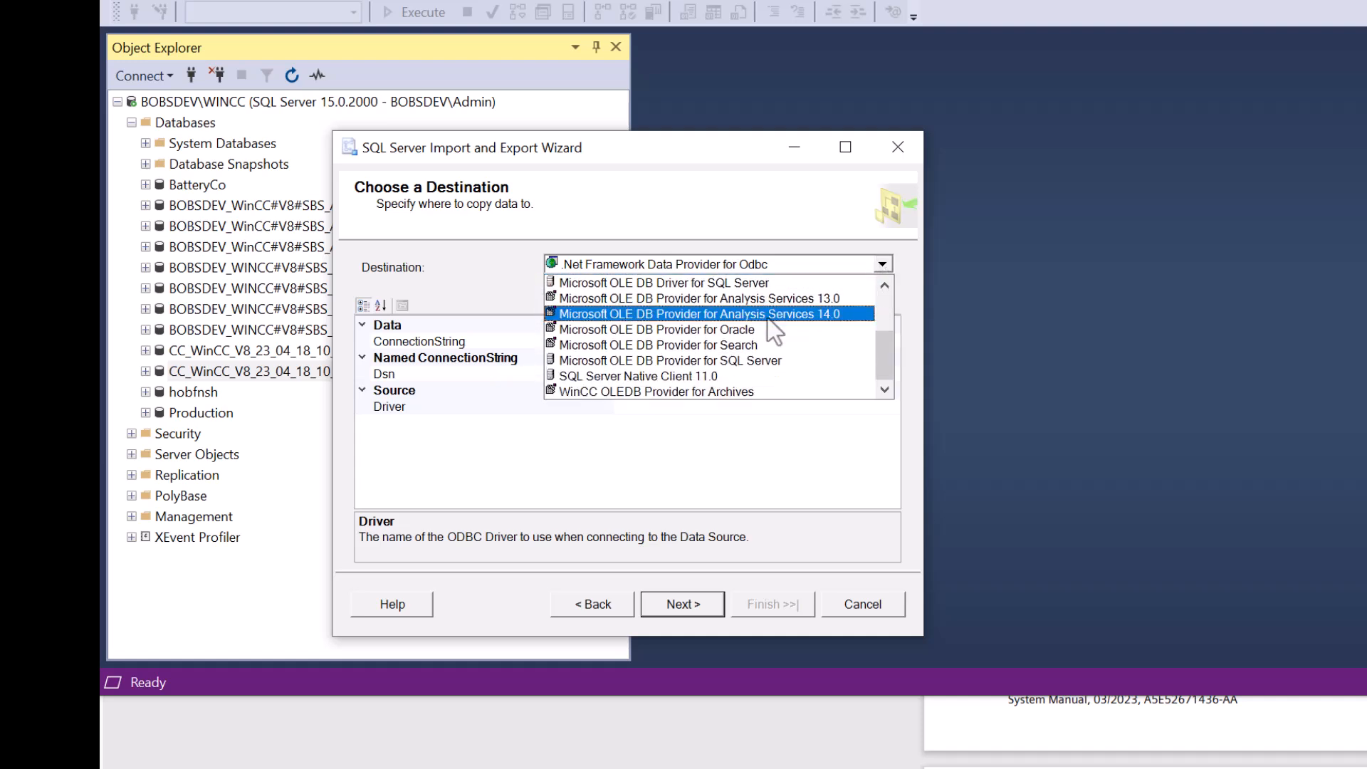
scroll(776, 334, up, 2)
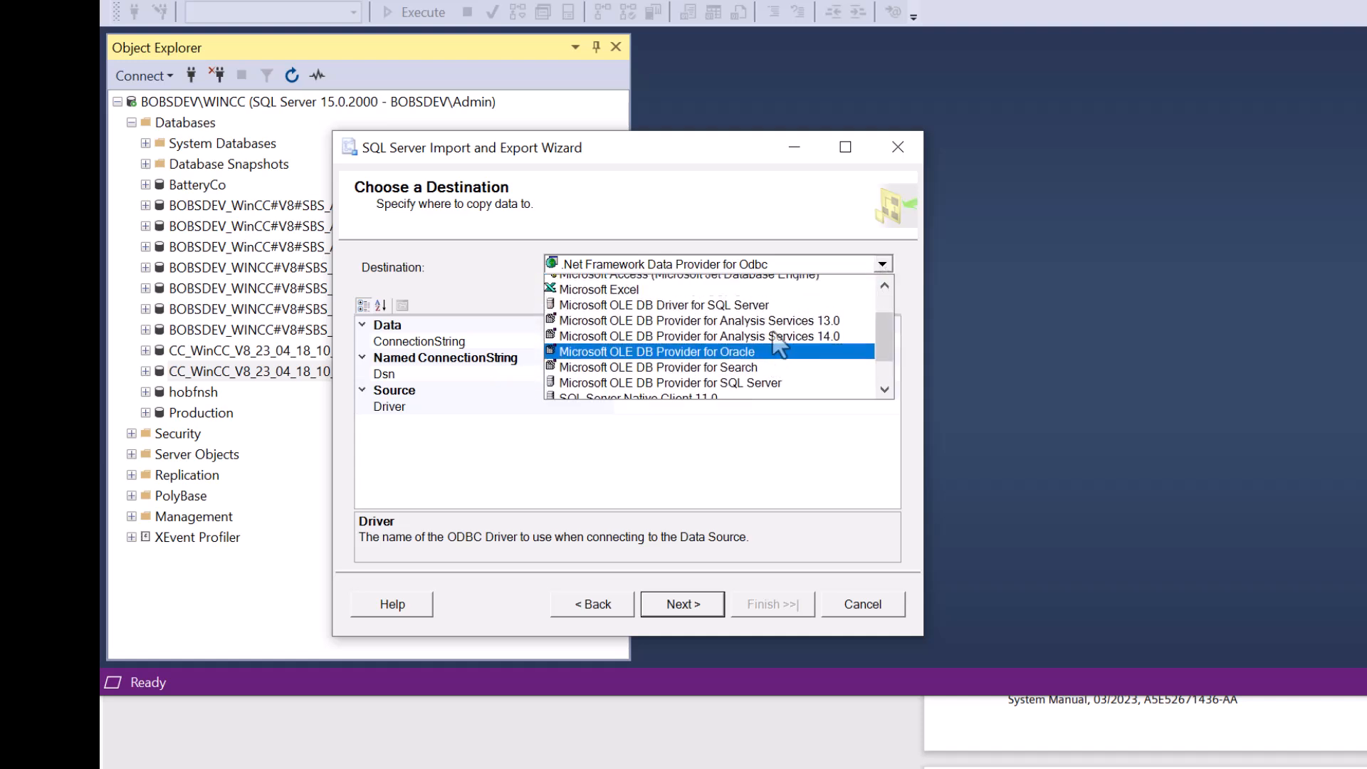
click(637, 330)
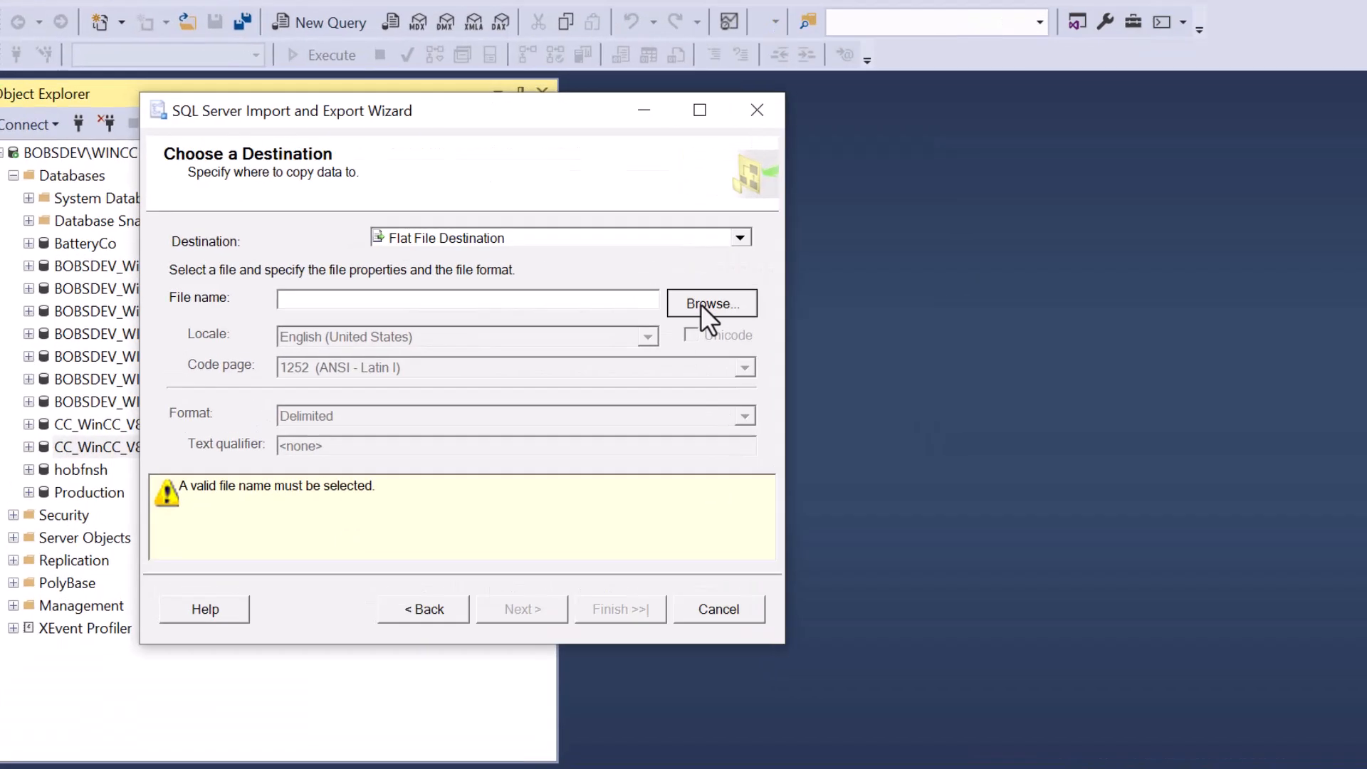
- Set the destination file to bobs_exported_taglogging_data as a text file on the Desktop
click(709, 304)
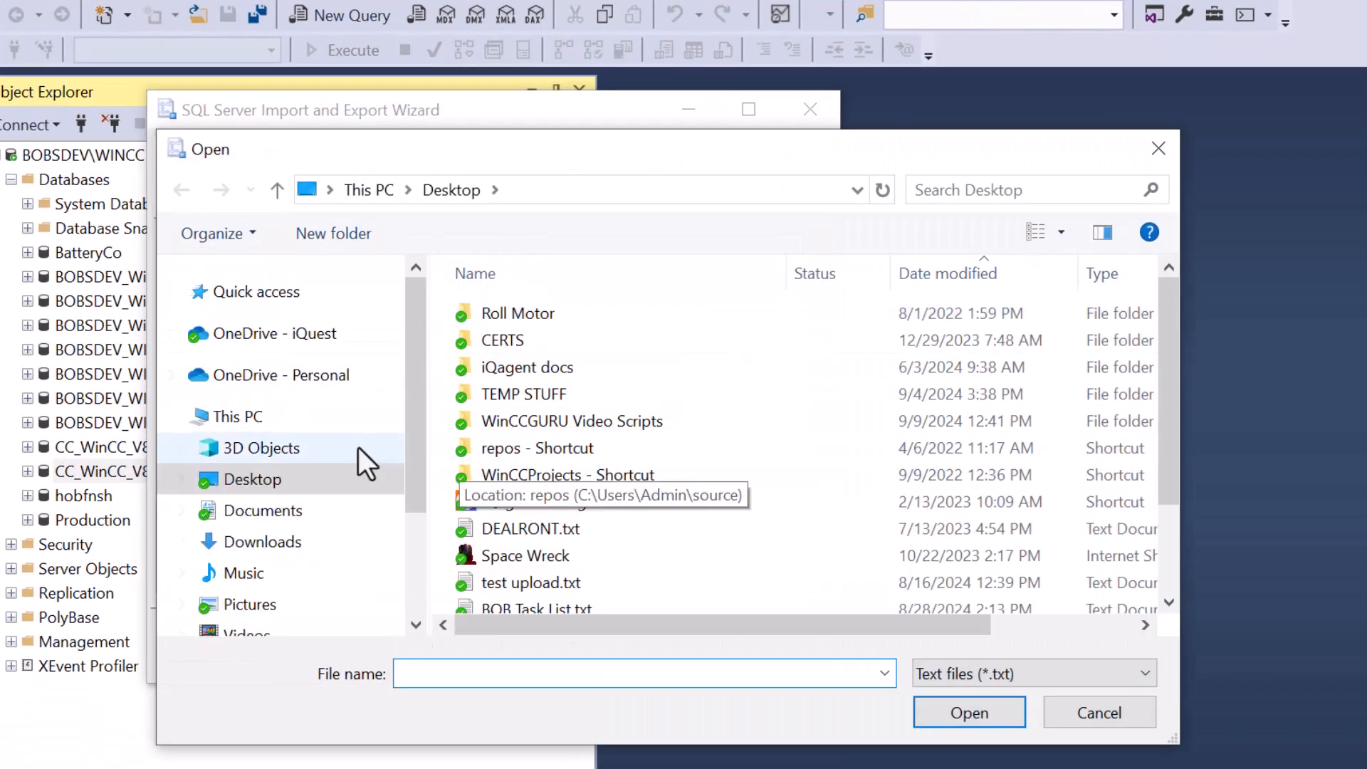
click(466, 674)
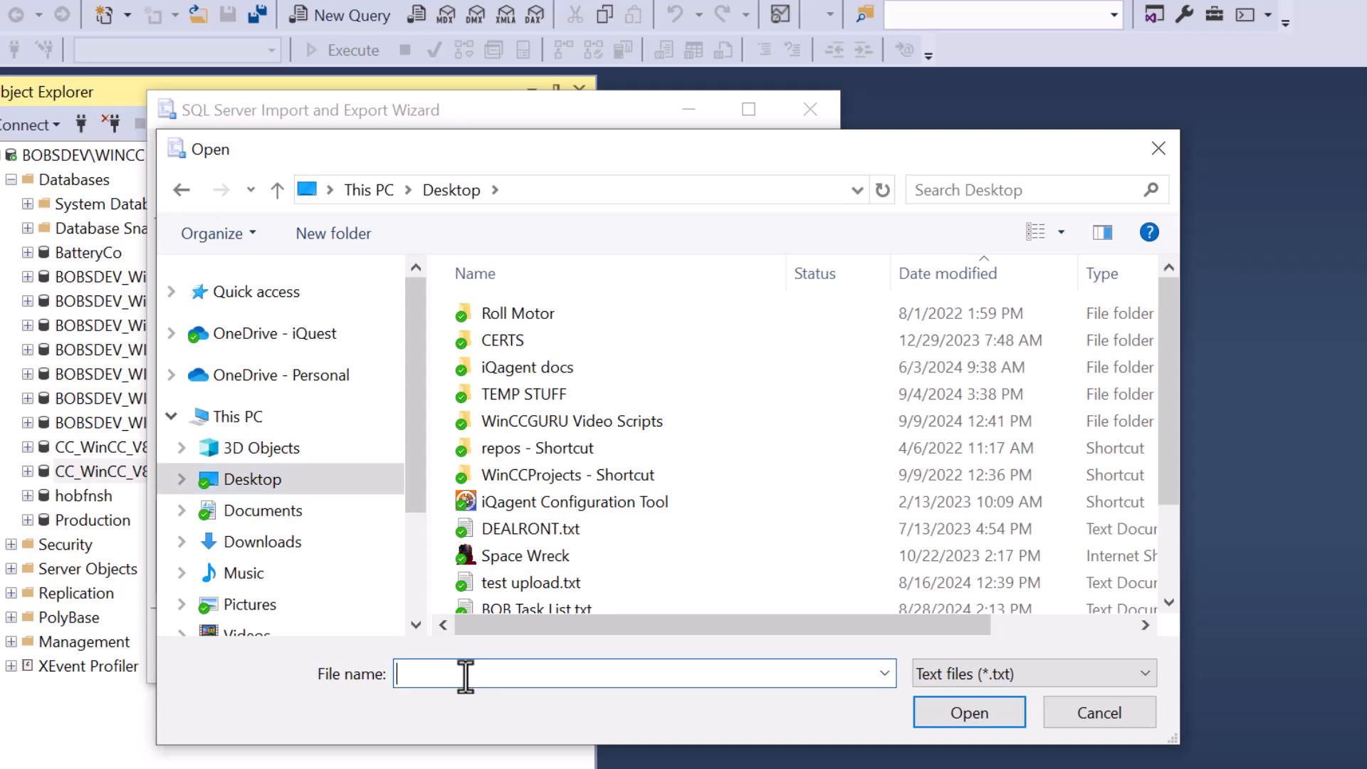
text(bob)
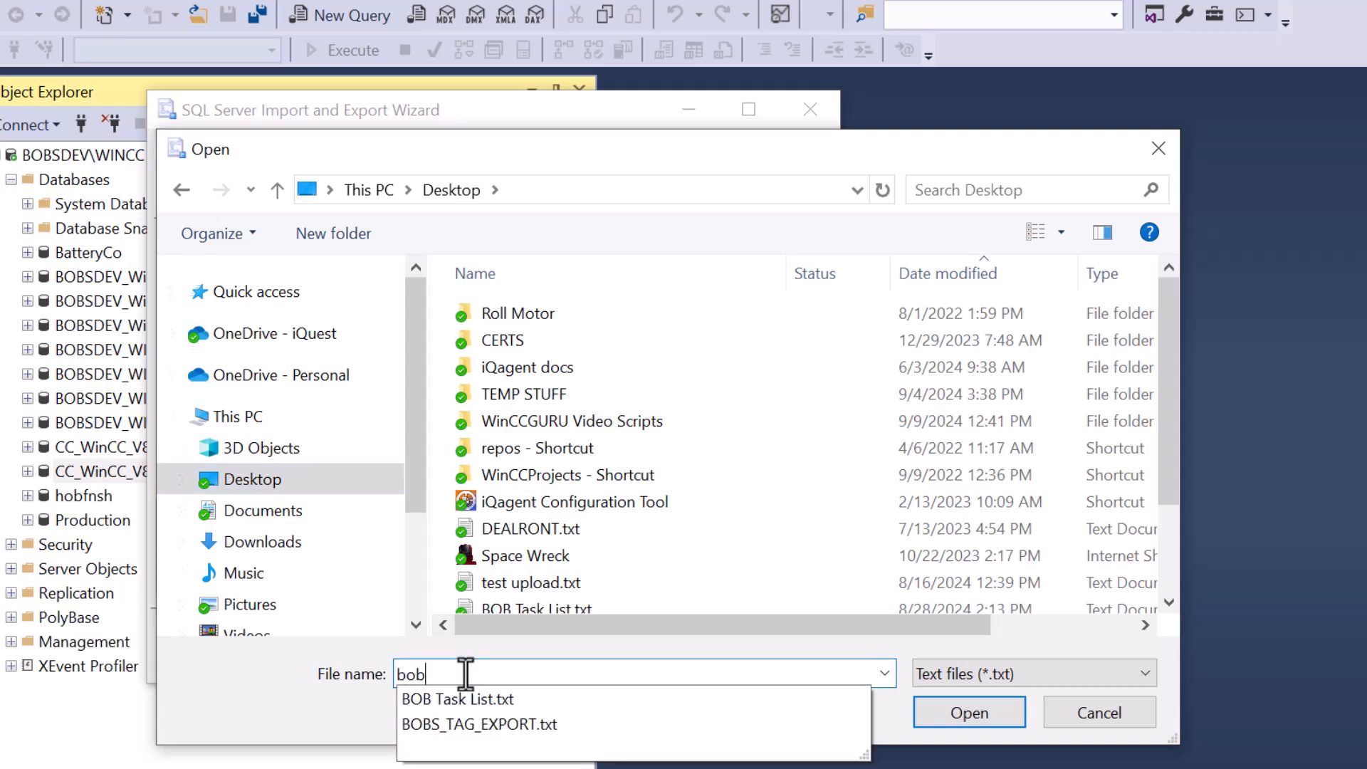
text(s_exp)
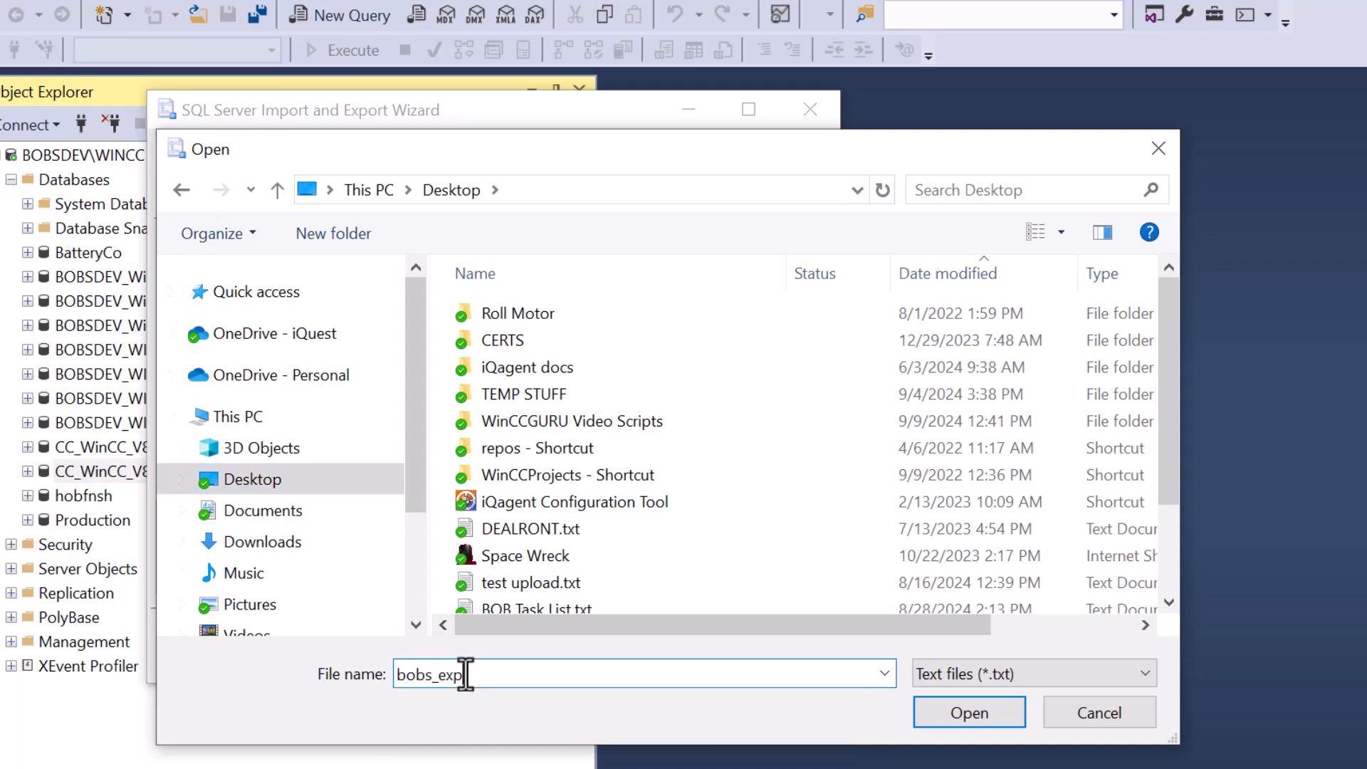
text(orted_taglogging_data)
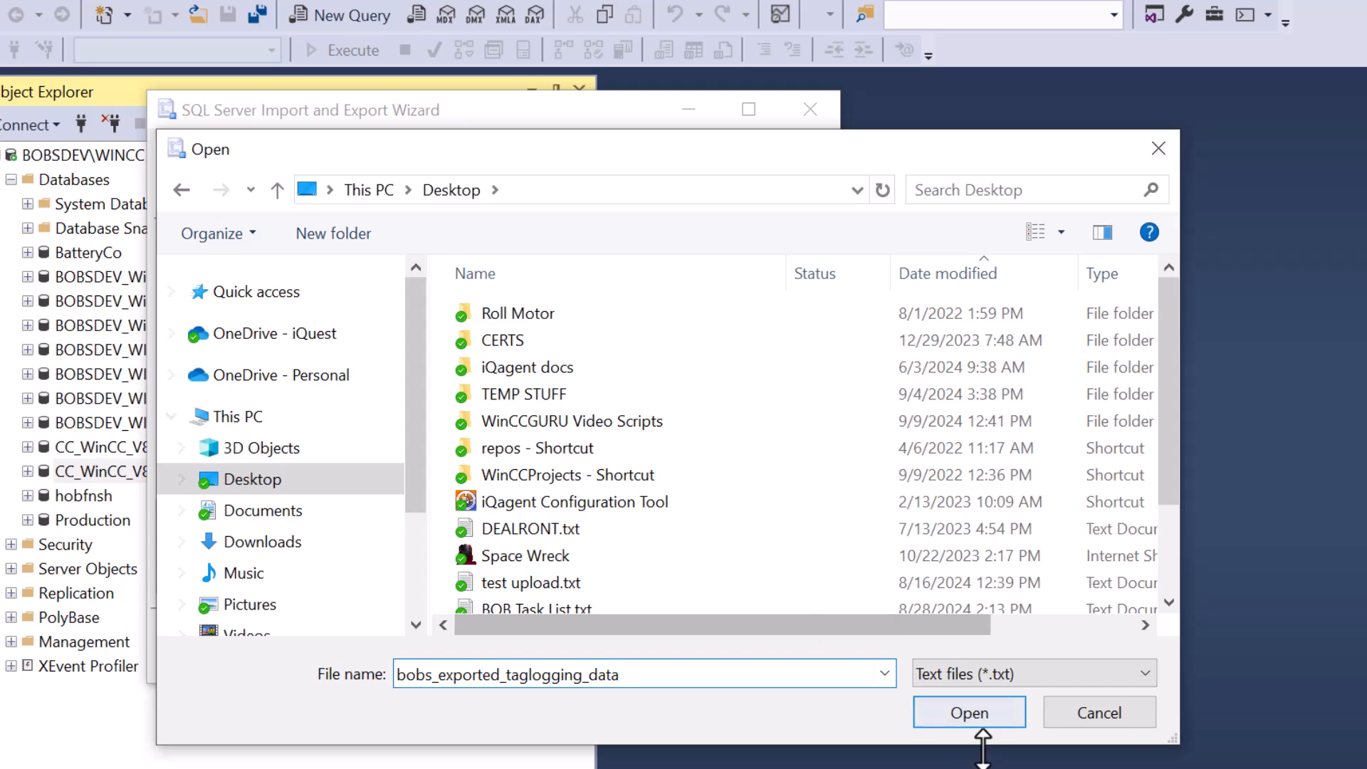
click(963, 720)
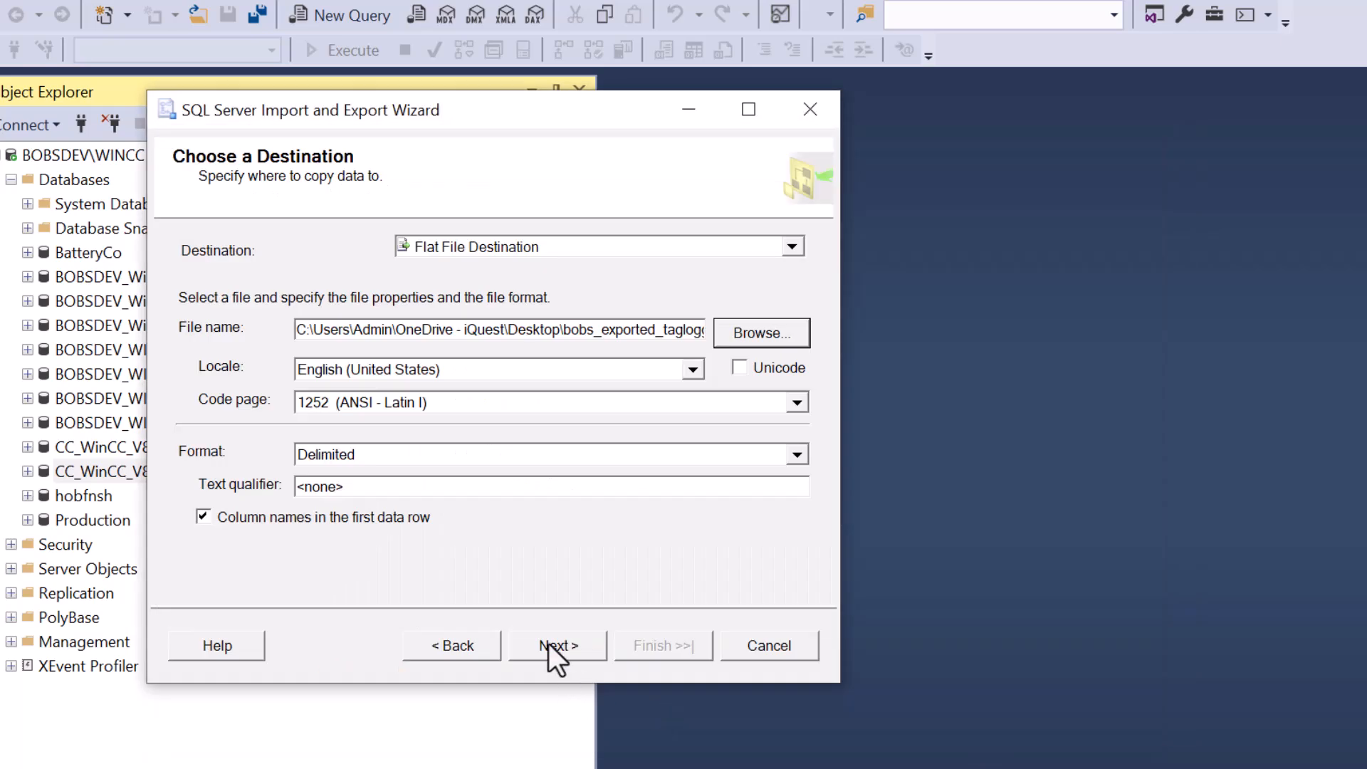
- Accept the flat file settings and choose to write a query to specify the data to transfer
click(550, 645)
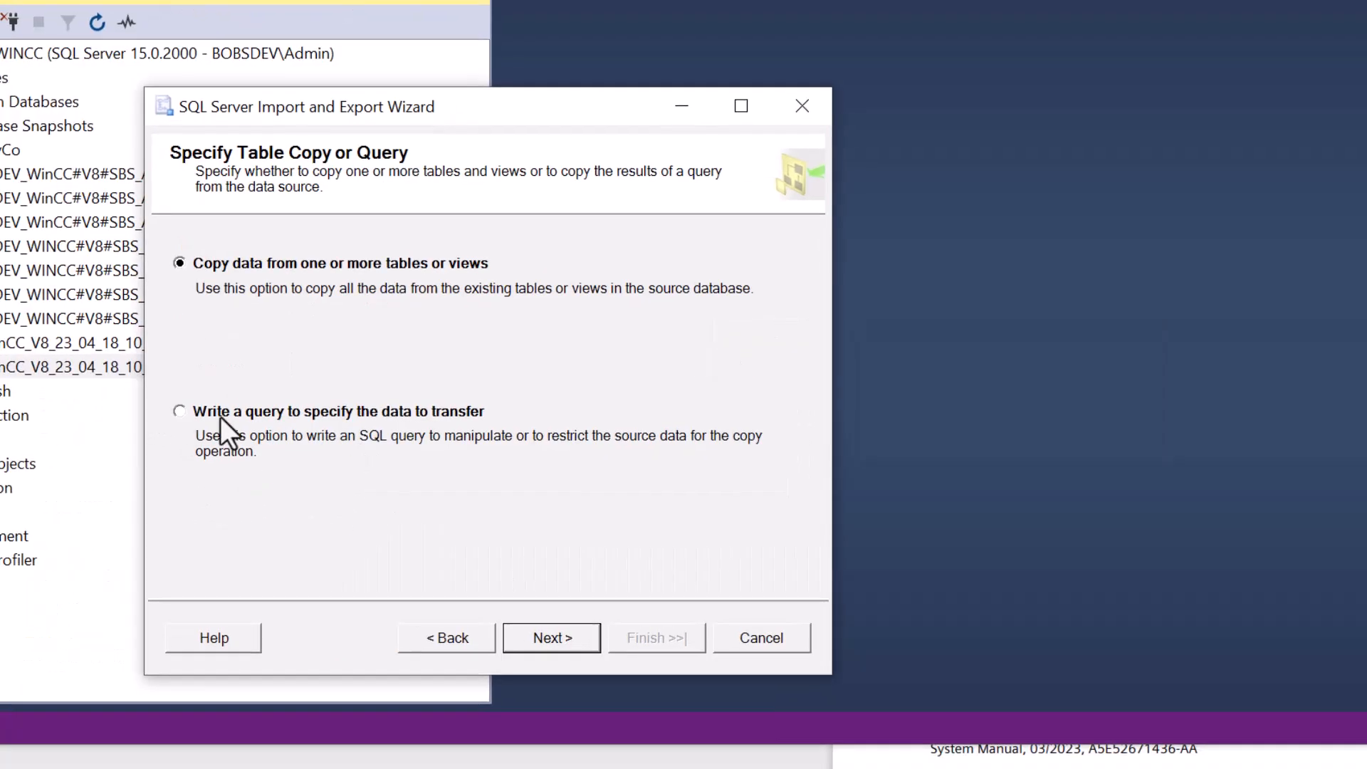
click(220, 416)
click(535, 628)
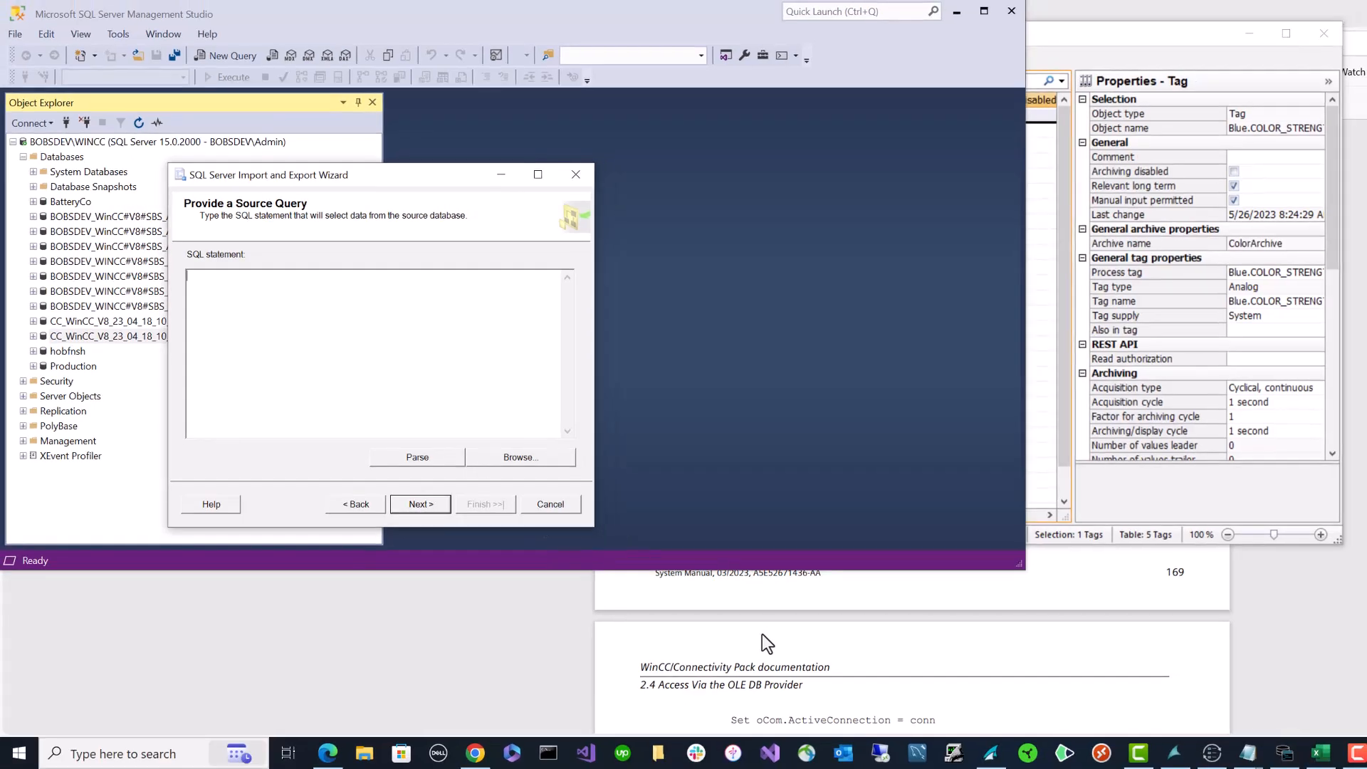
- Switch to the WinCC/Connectivity Pack PDF manual and copy the sample TAG:R command text for process value archives
click(762, 638)
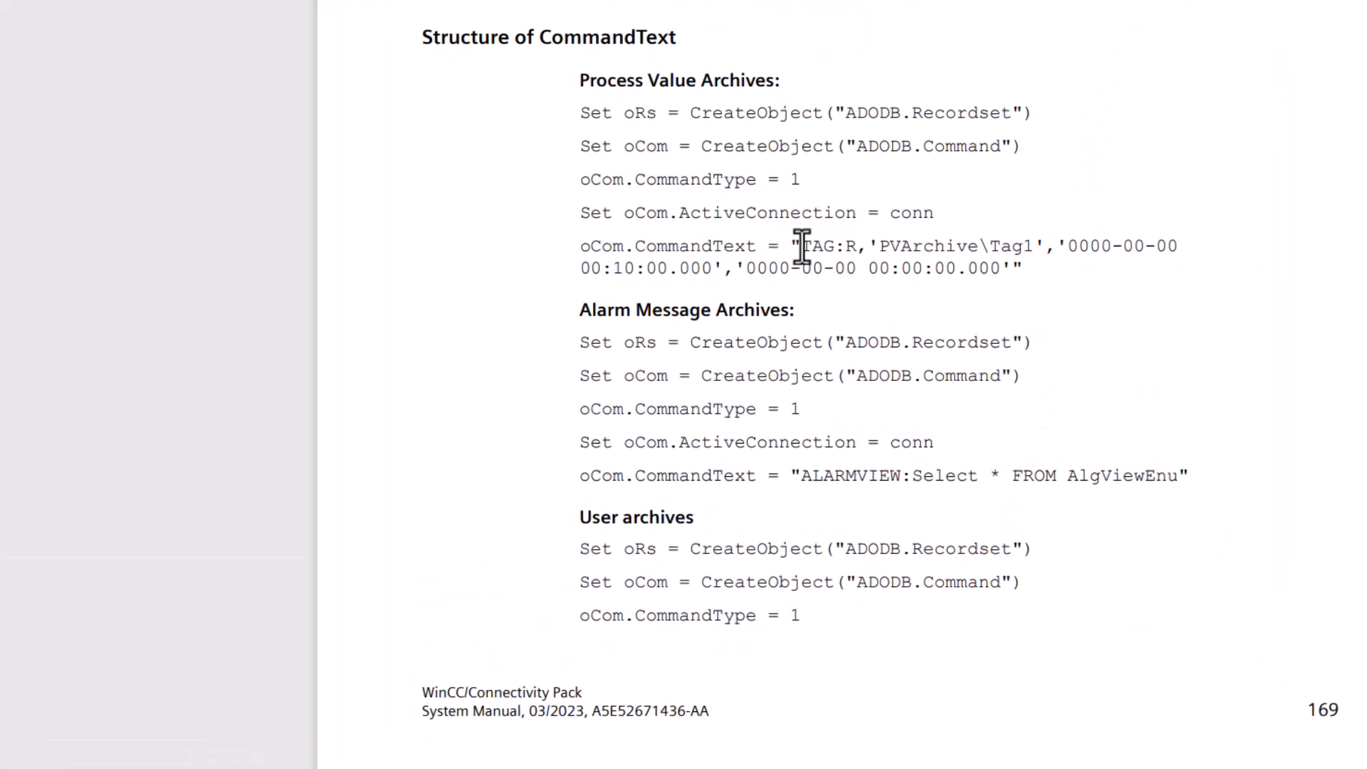
drag(795, 247, 1005, 268)
right_click(1006, 268)
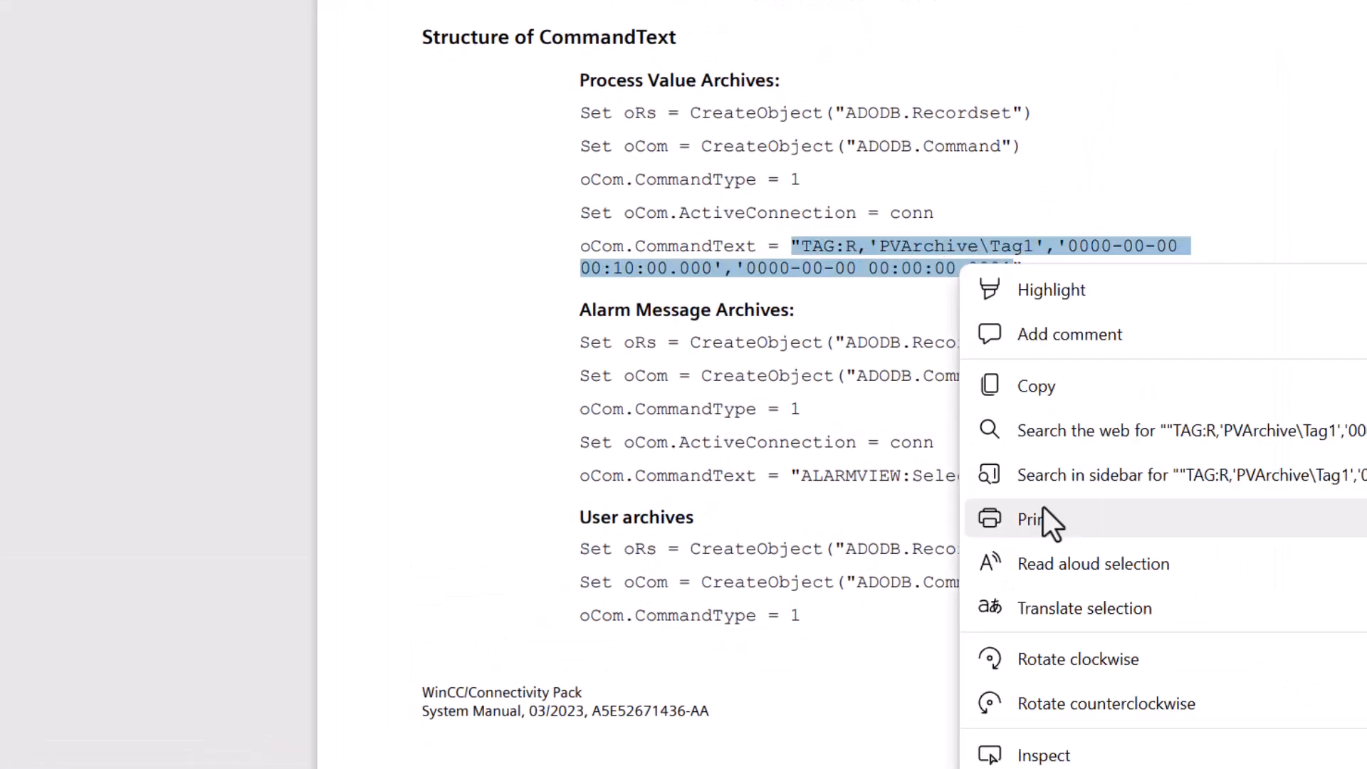
click(1010, 392)
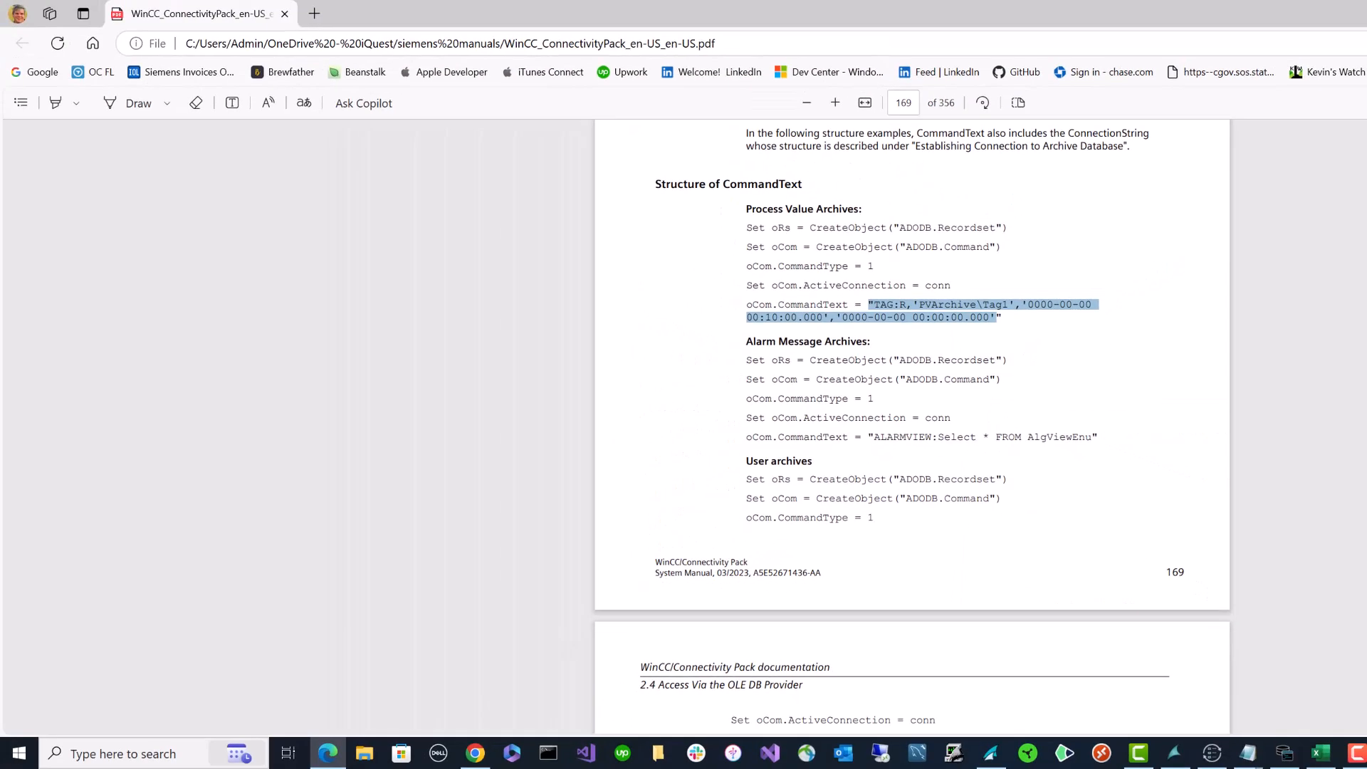
- Return to the export wizard, paste the sample command as the SQL statement and remove its leading quotation mark
key(alt+Tab)
click(317, 305)
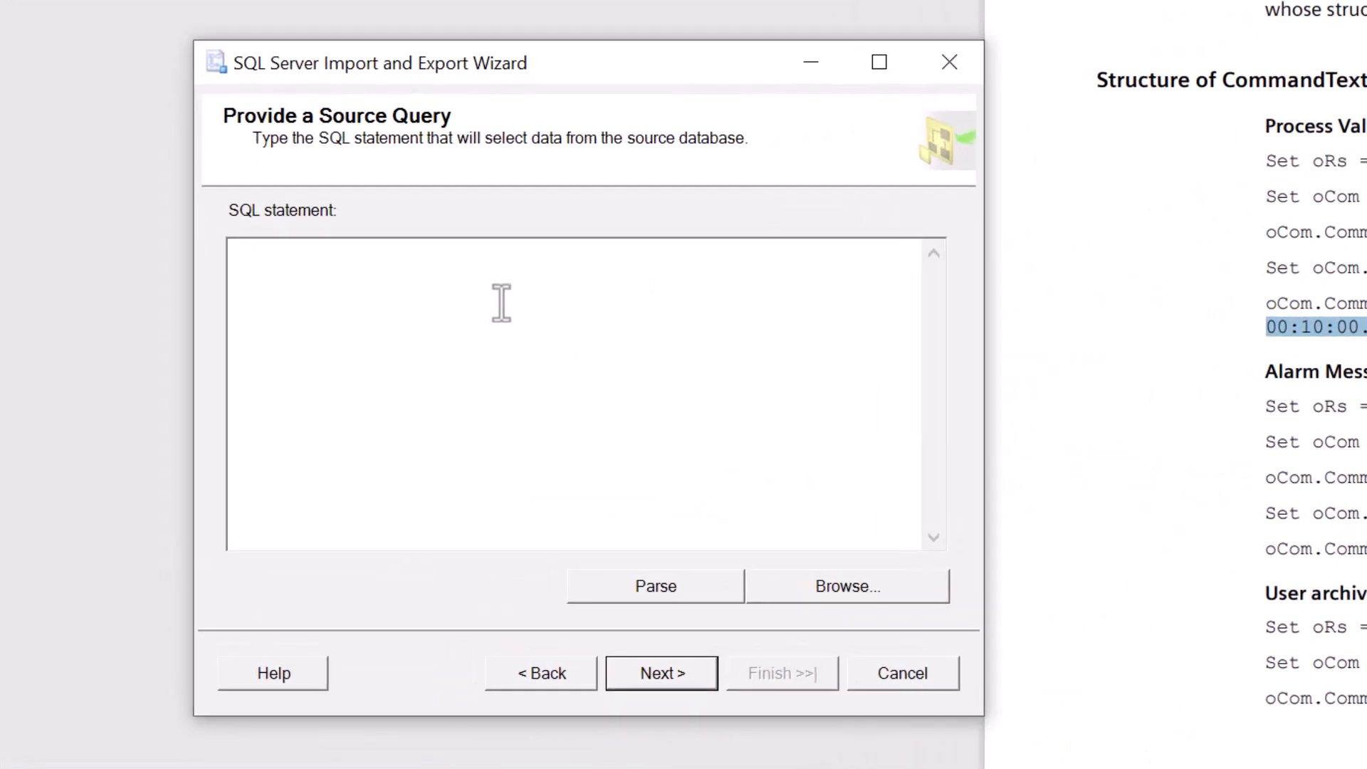
key(ctrl+v)
key(Home)
key(BackSpace)
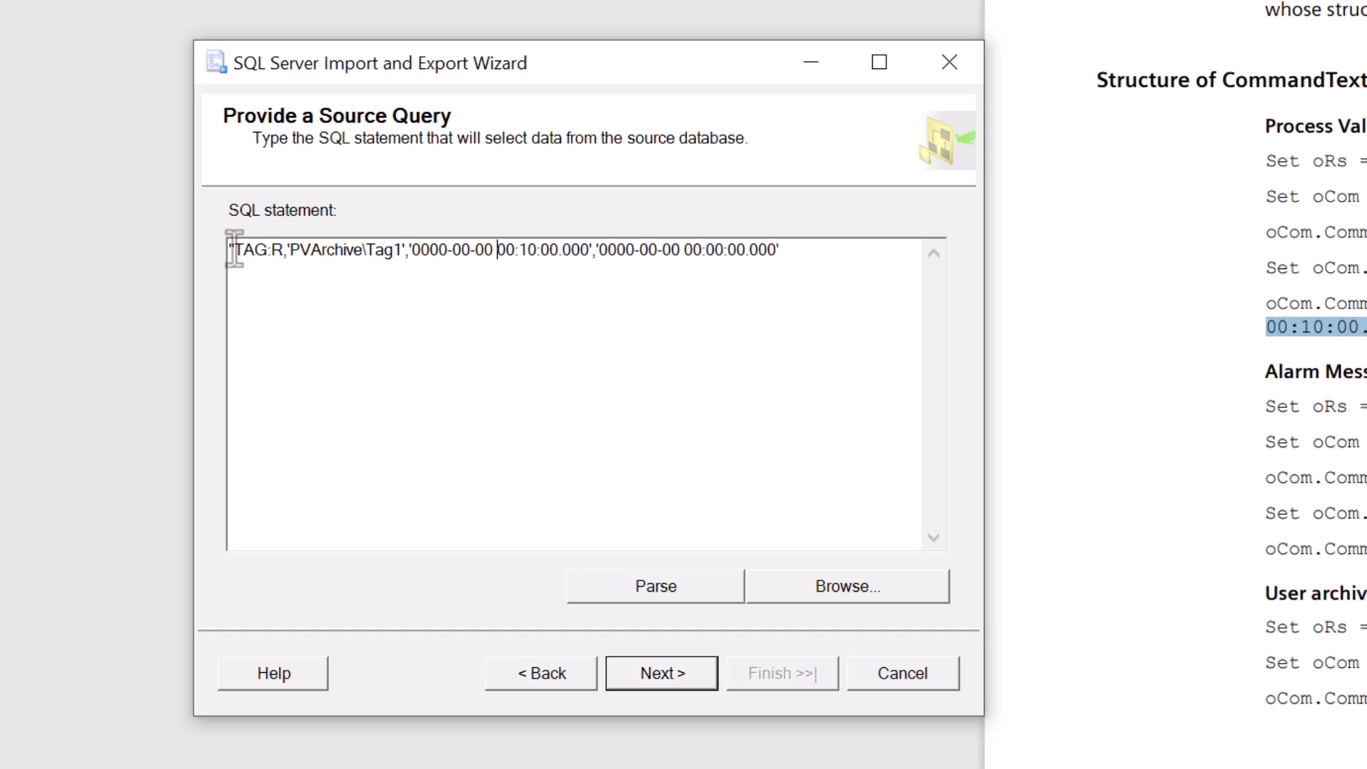
key(BackSpace)
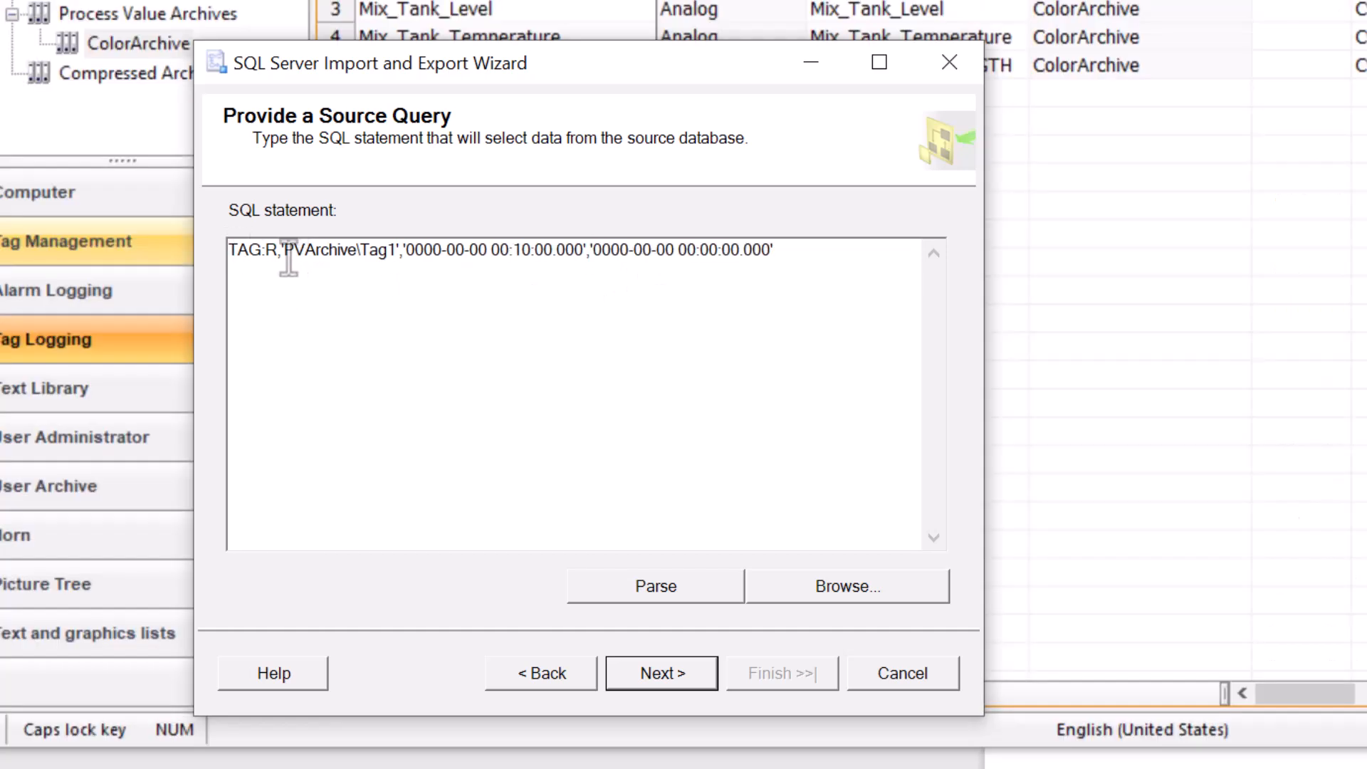
- Change the query's archive name to ColorArchive and its tag name to Blue.COLOR_STRENGTH
drag(285, 255, 307, 255)
text(C)
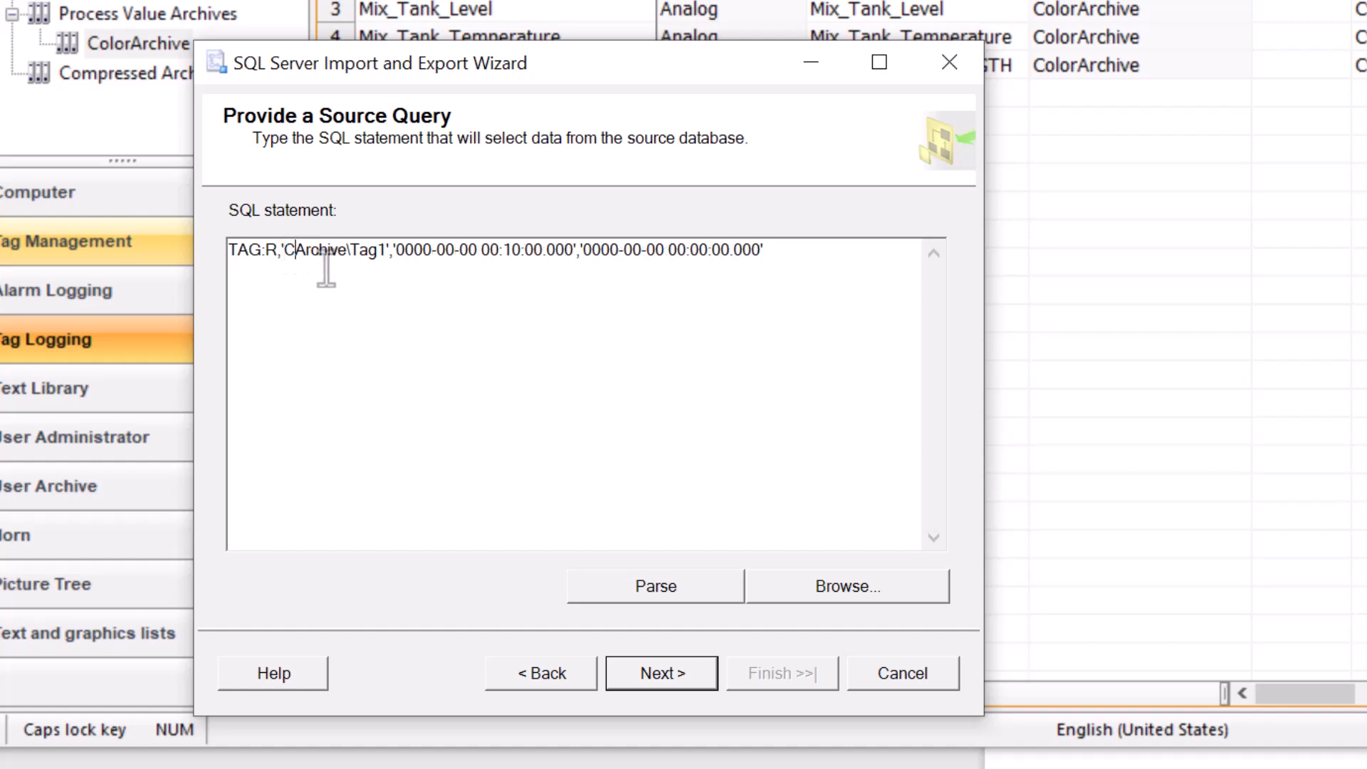
text(olor)
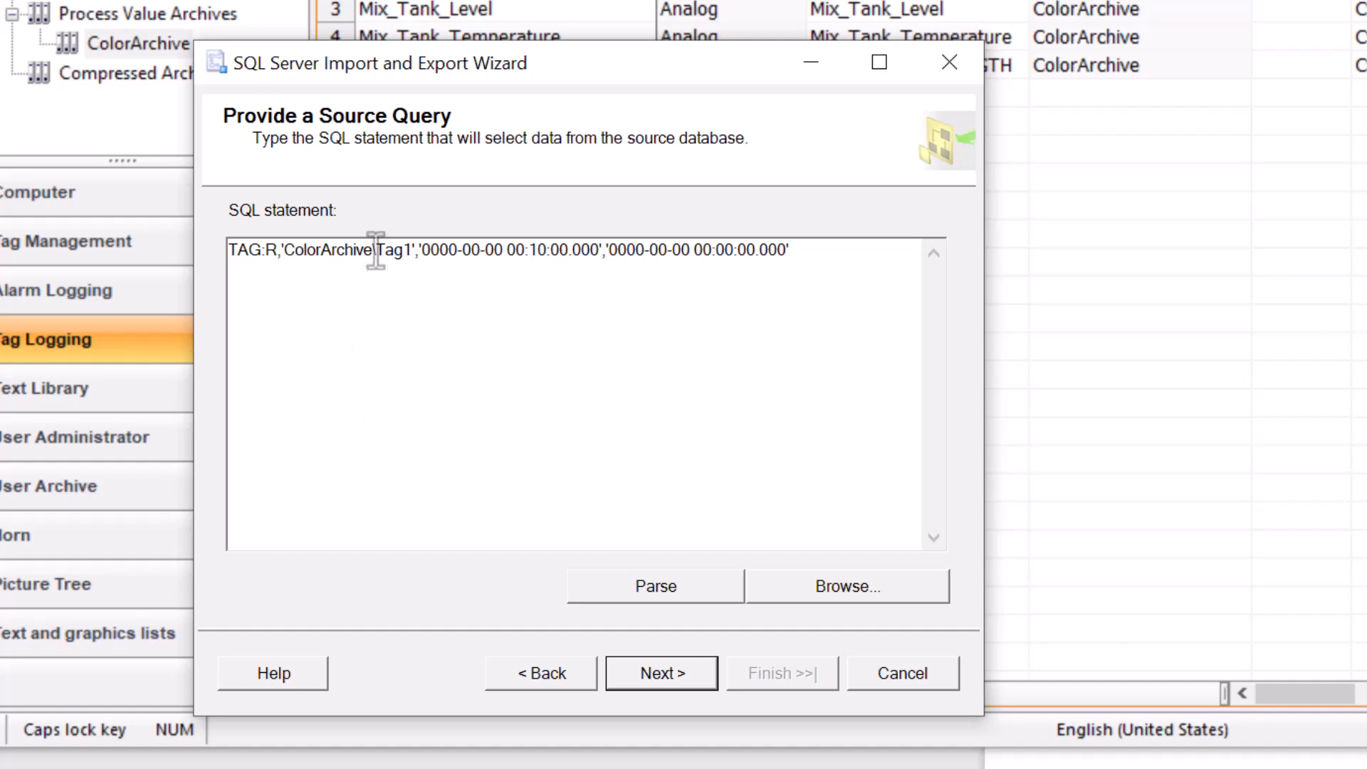
drag(378, 249, 413, 251)
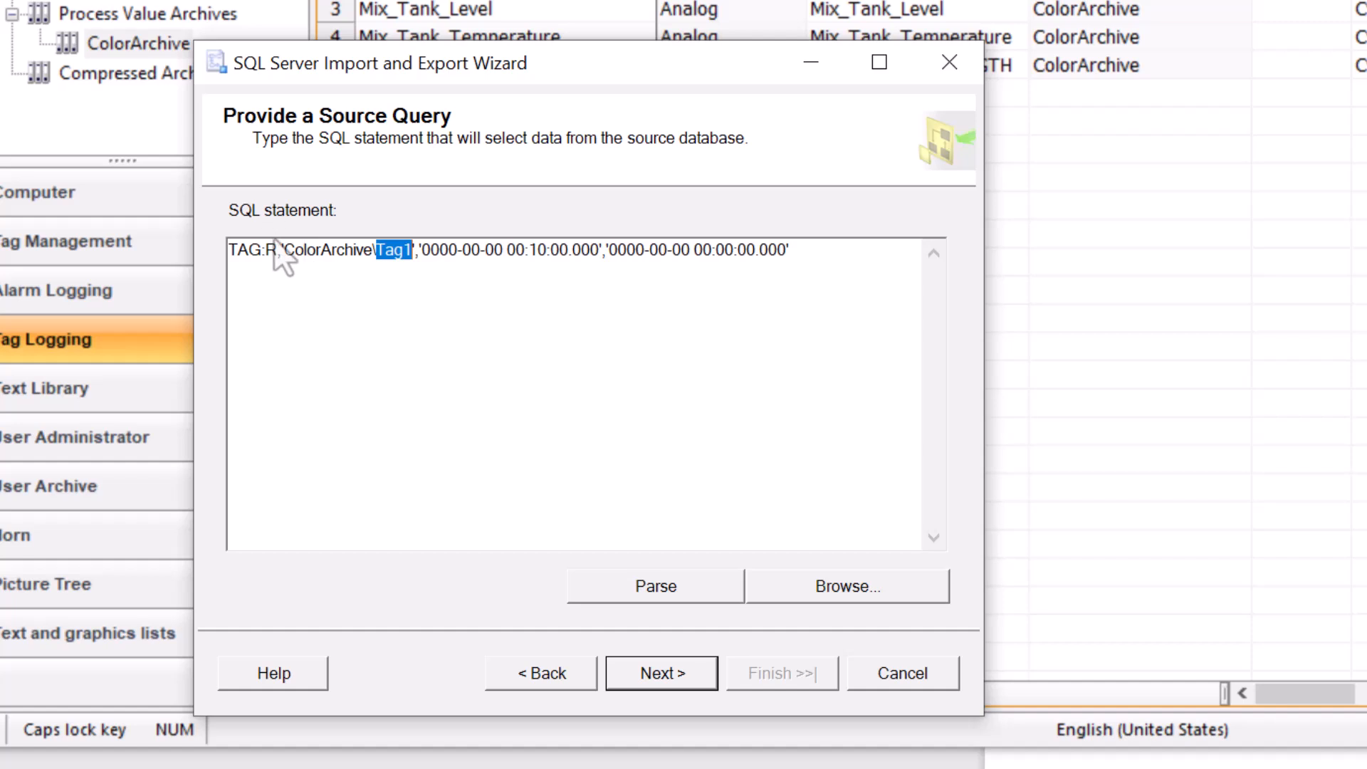
text(Blu)
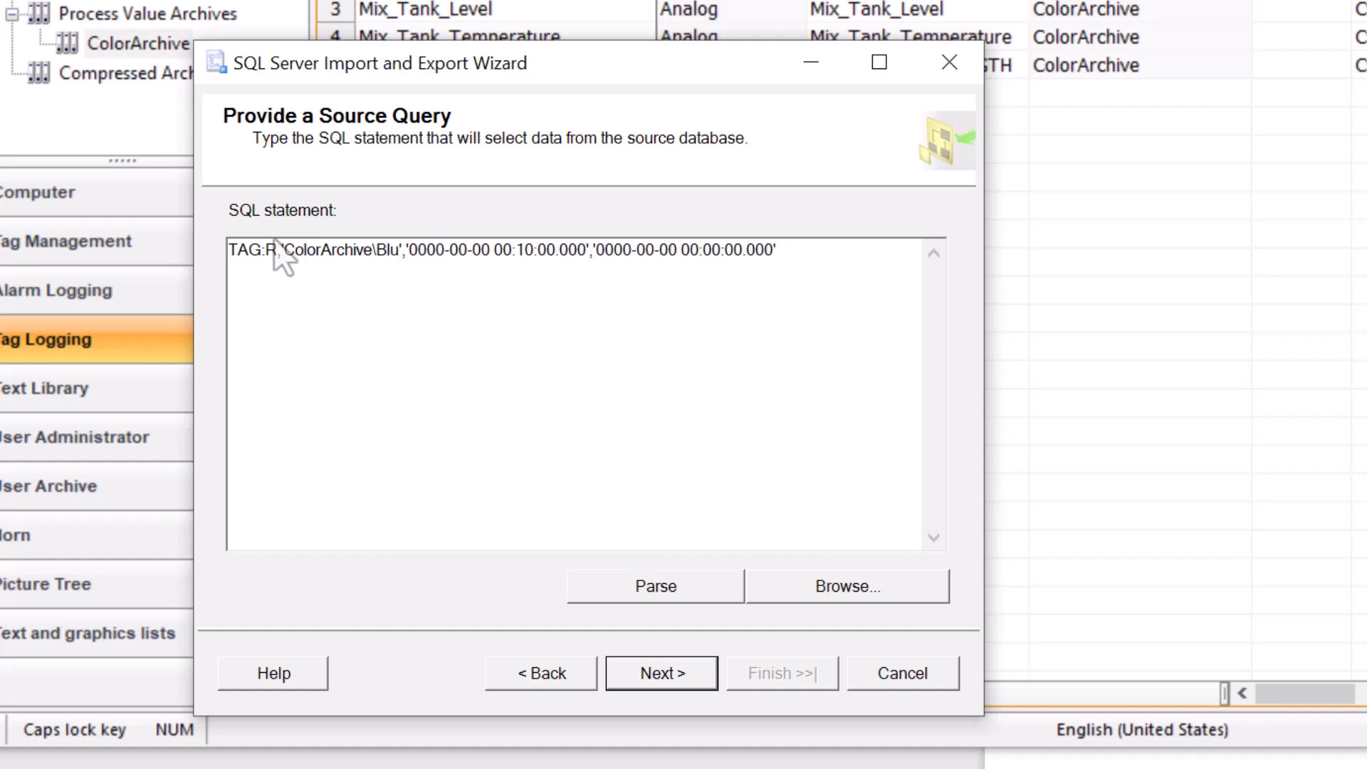
text(e.COLO)
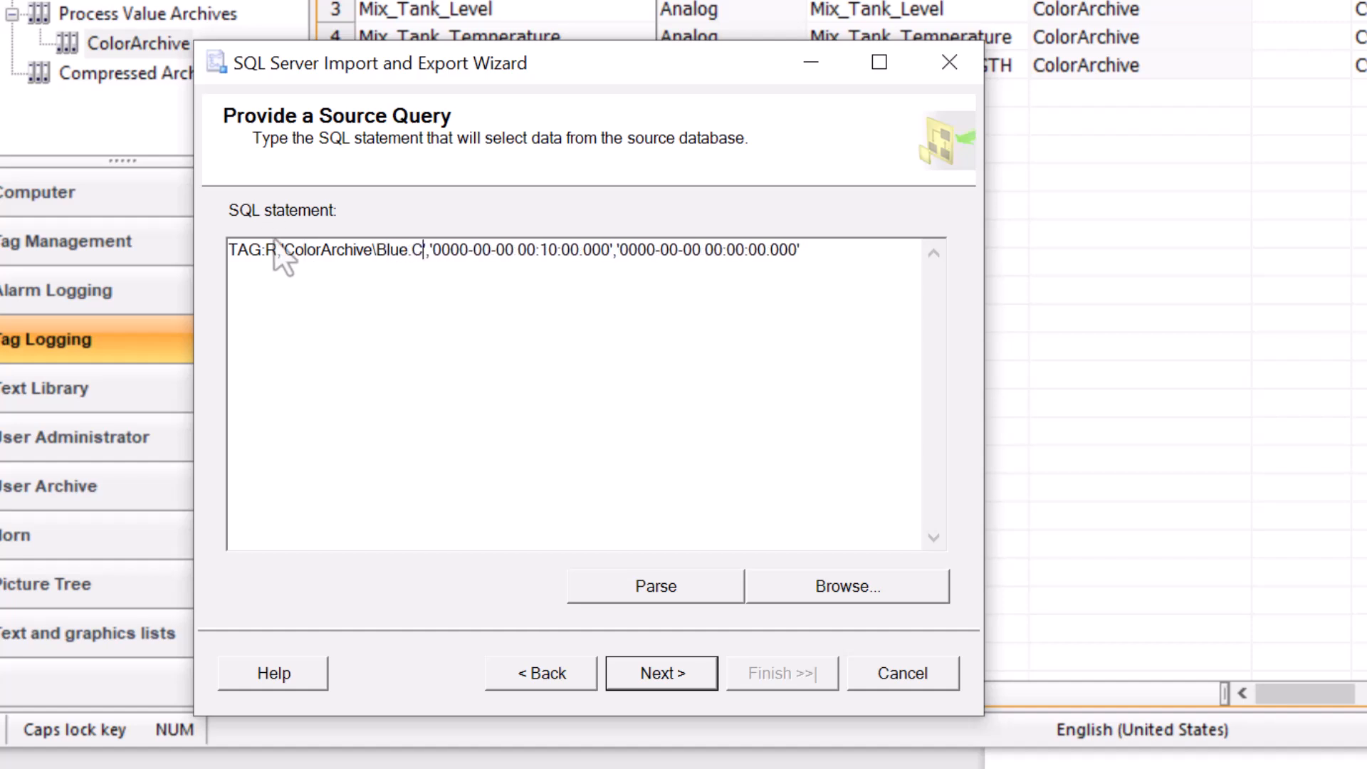
text(R_STRENGT)
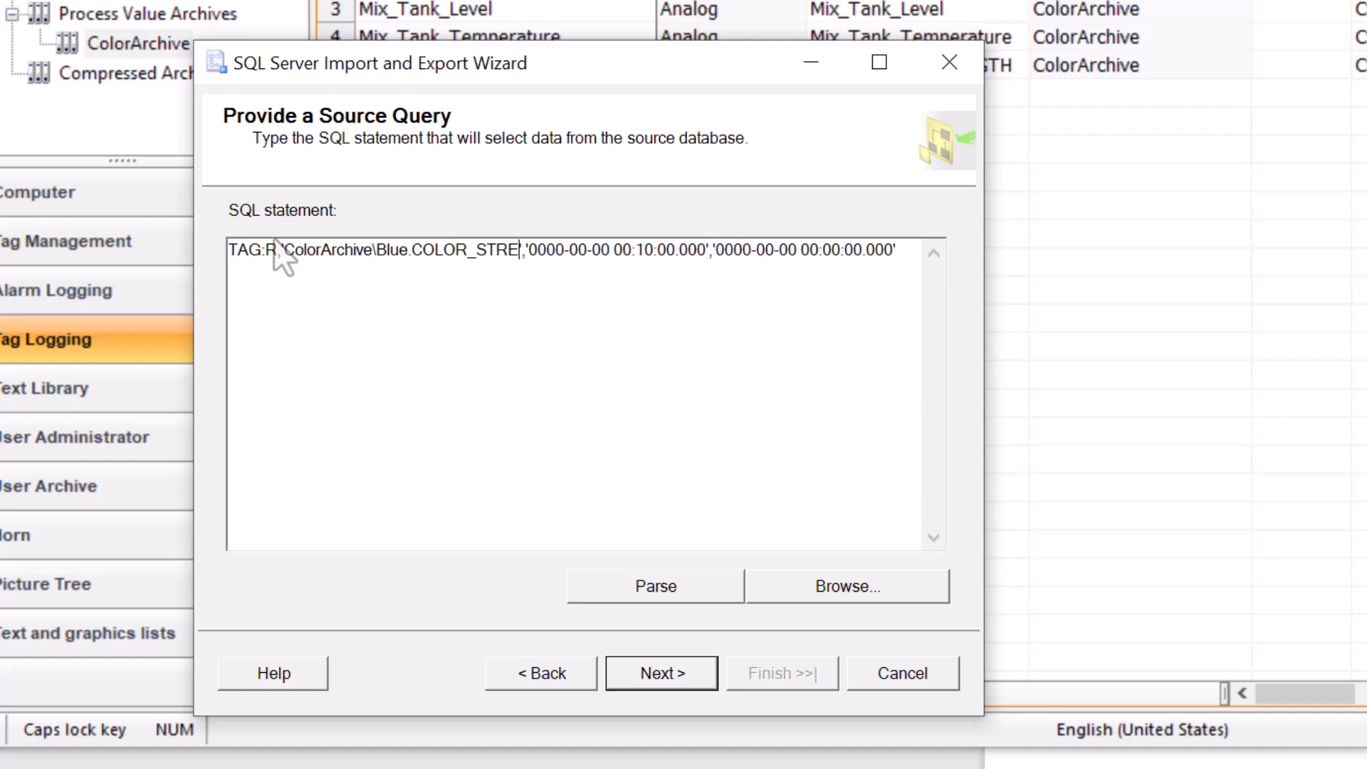
text(H)
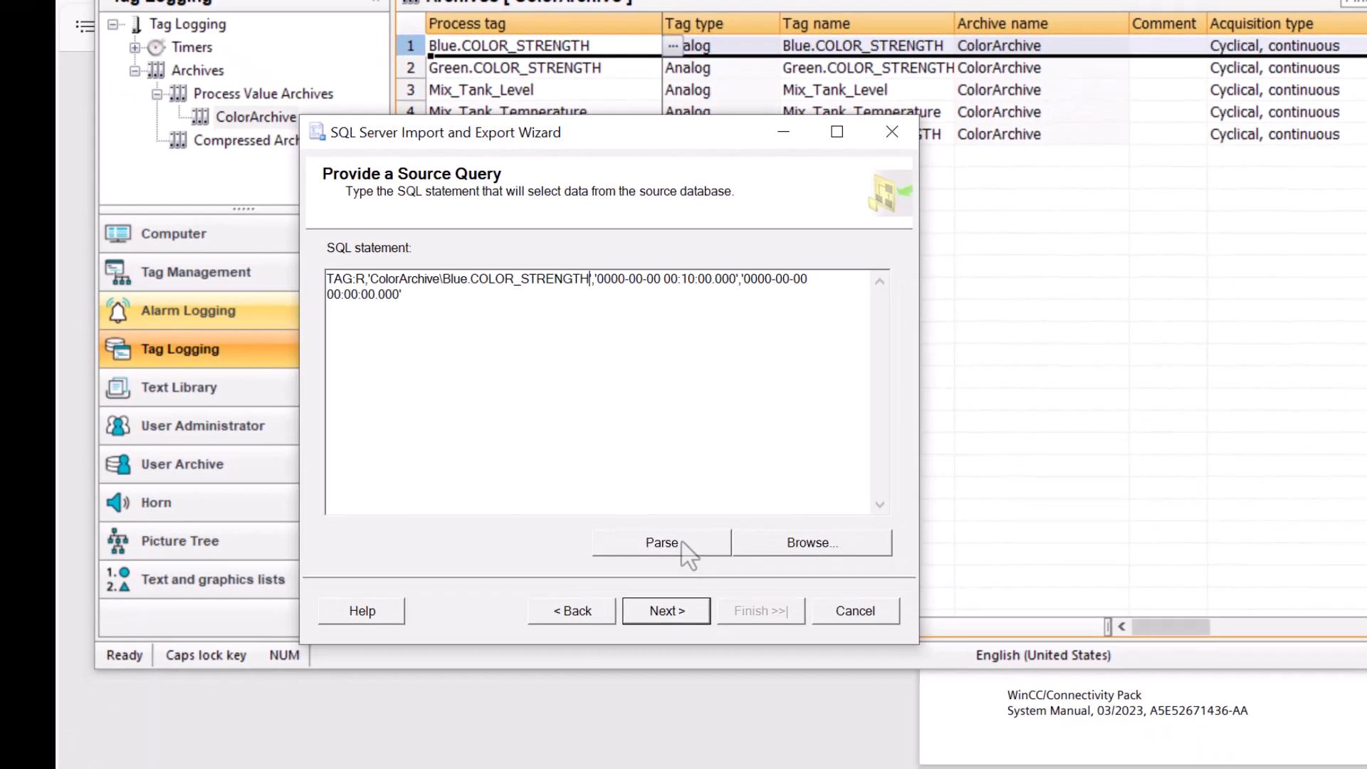
- Parse the SQL statement to check its validity and continue to the flat file destination configuration
click(673, 557)
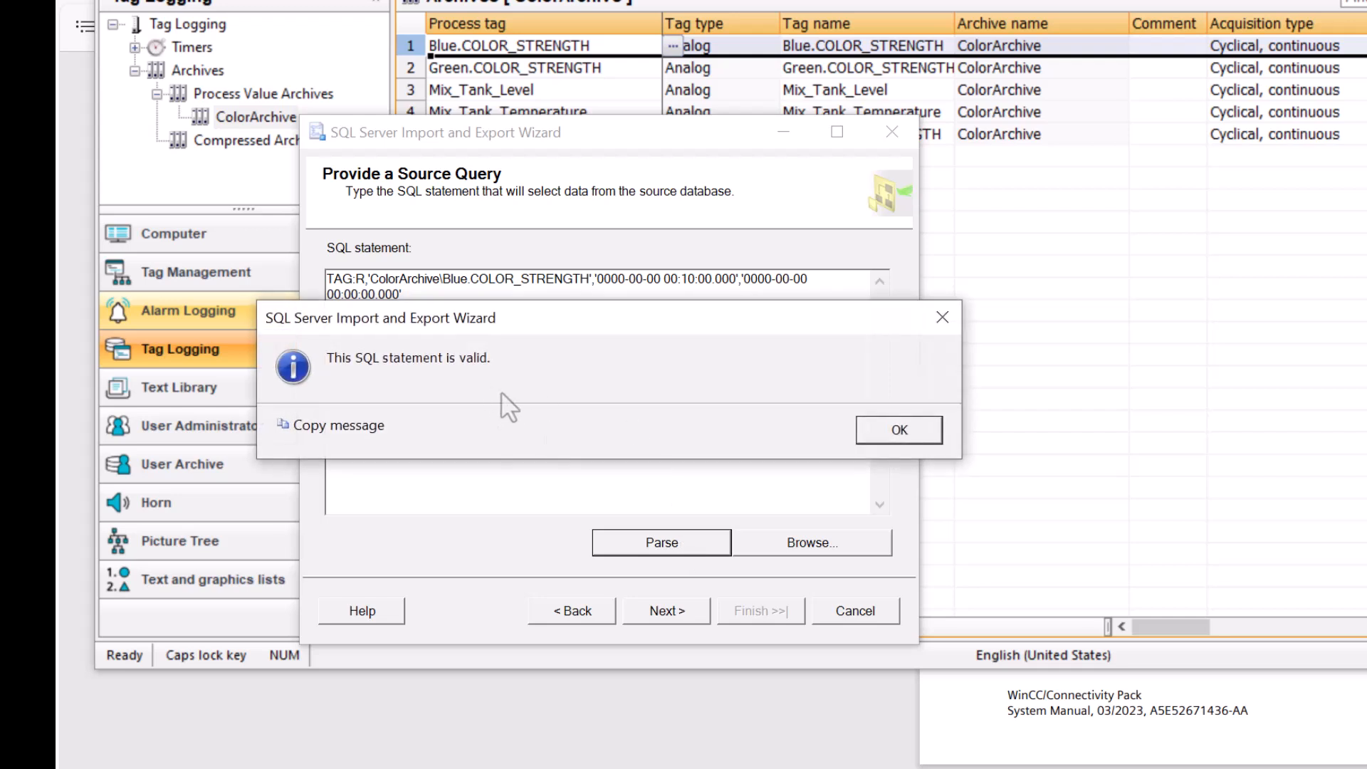
click(898, 443)
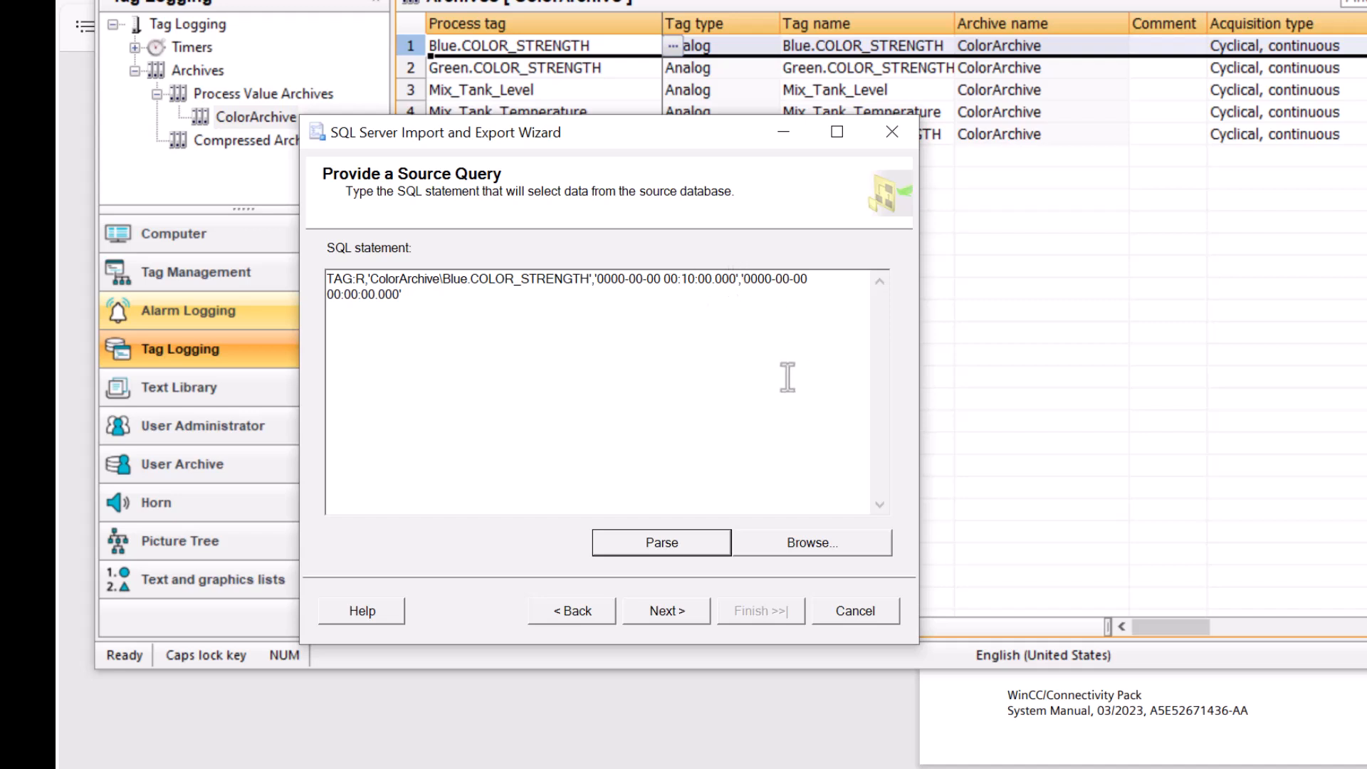
click(666, 612)
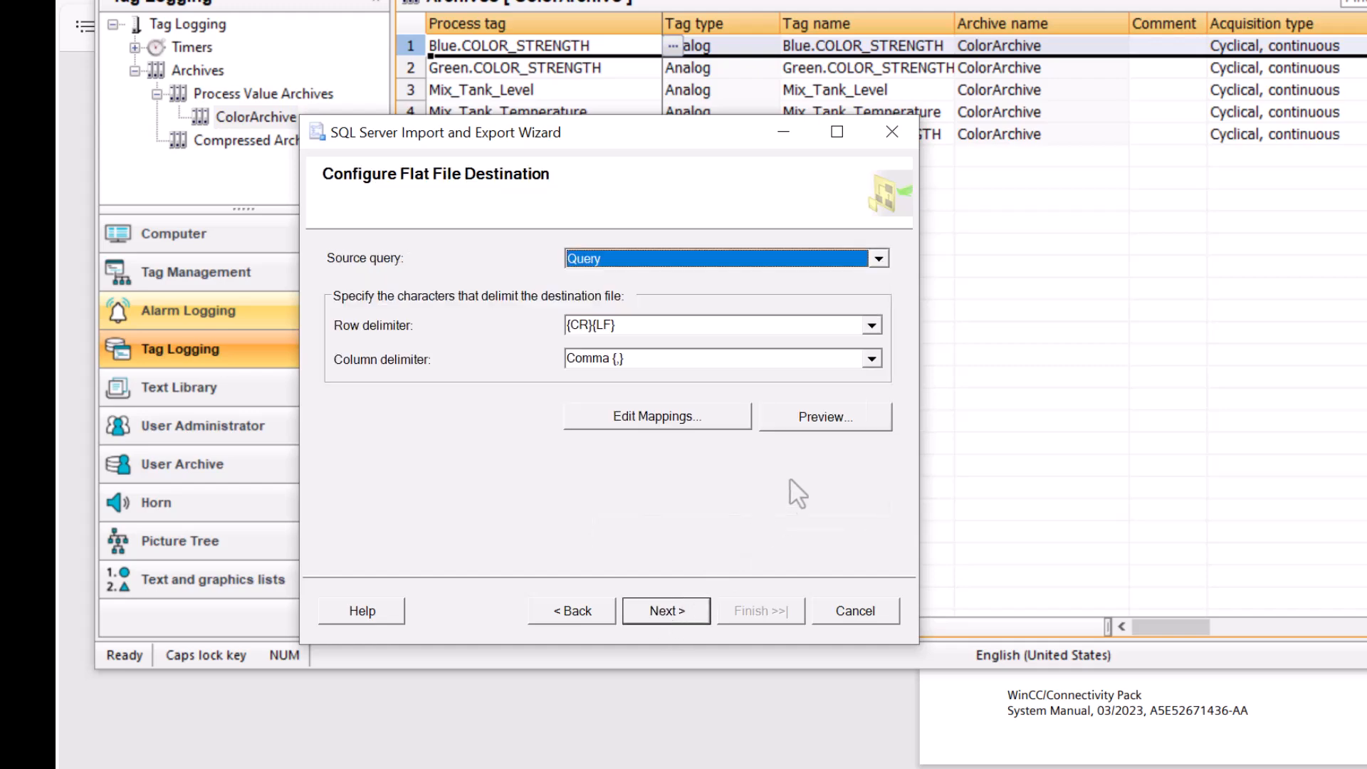
- Preview the query's data through to the last rows and close the preview
click(809, 435)
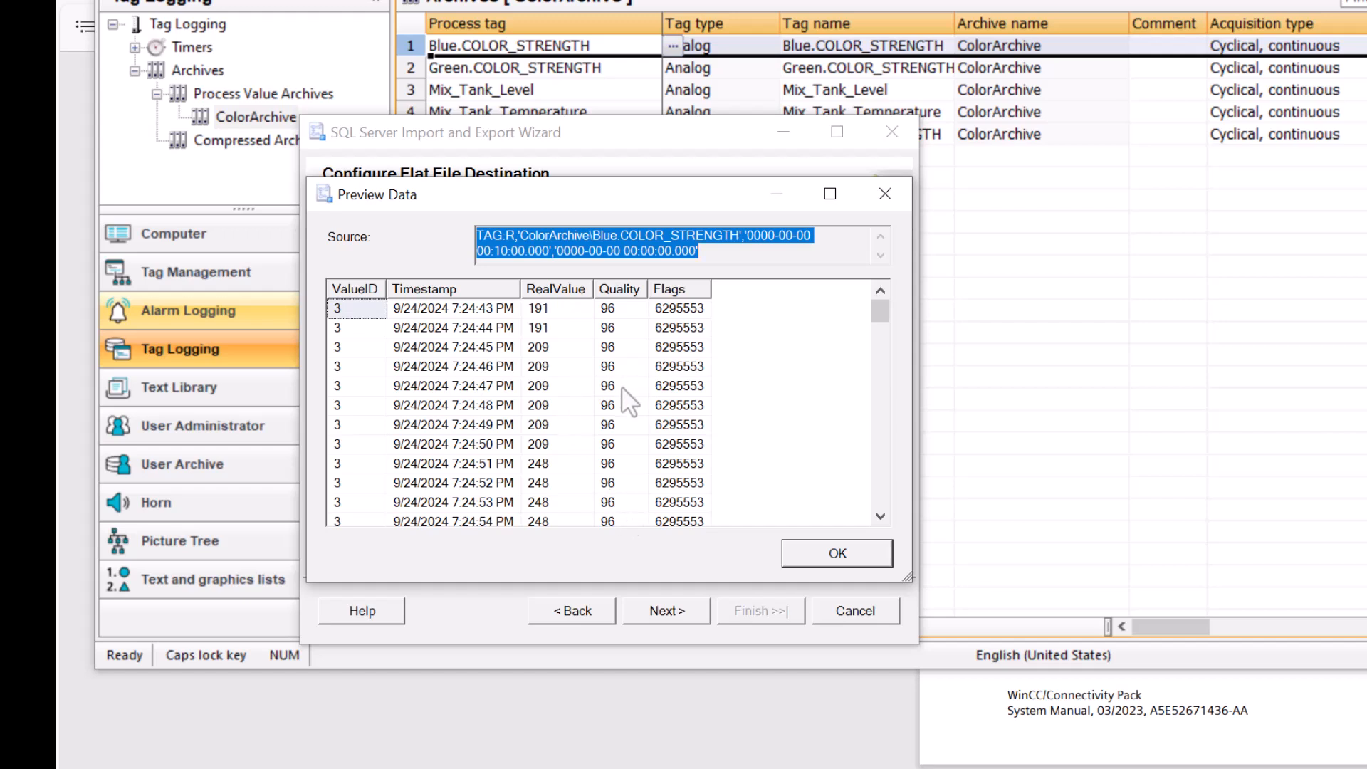
scroll(630, 417, down, 13)
scroll(626, 404, down, 15)
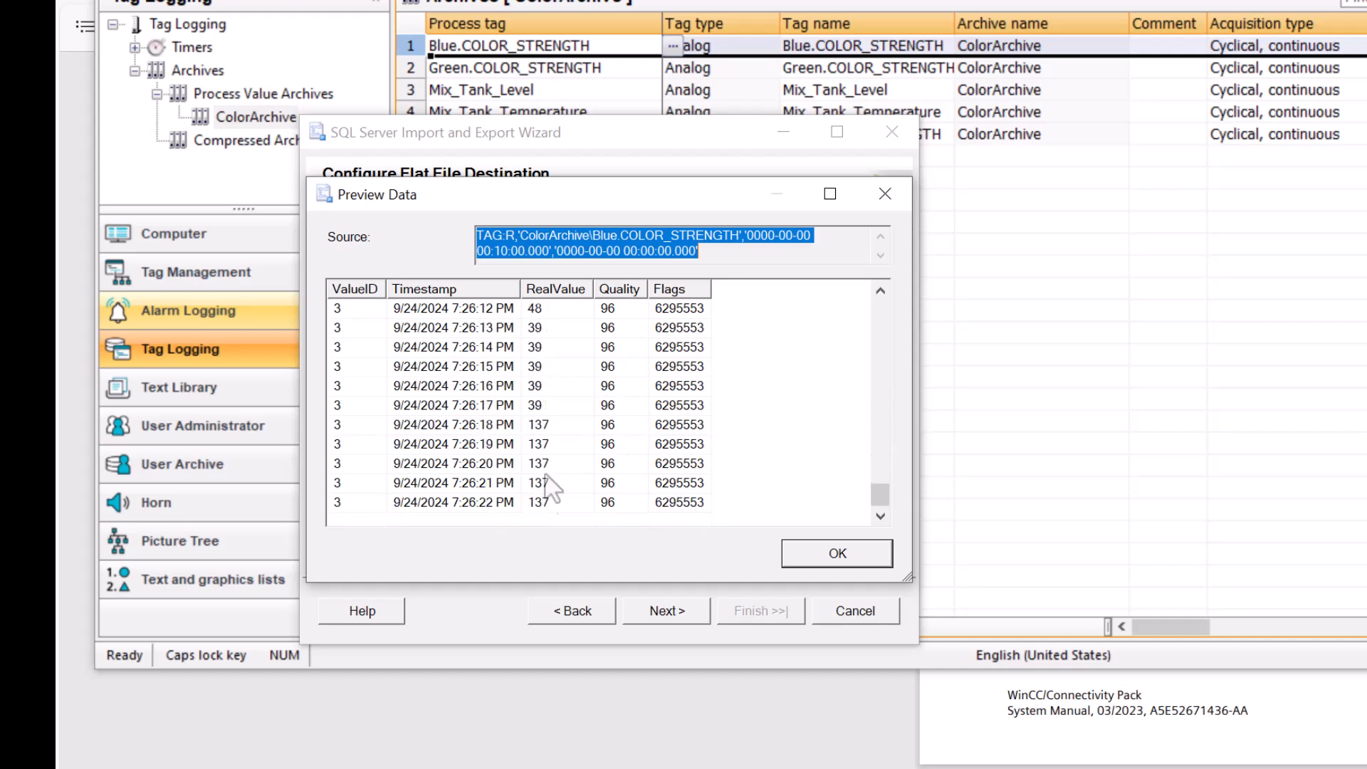
key(Return)
- Keep the default delimiters, run the export immediately without saving an SSIS package, and close the wizard
click(670, 613)
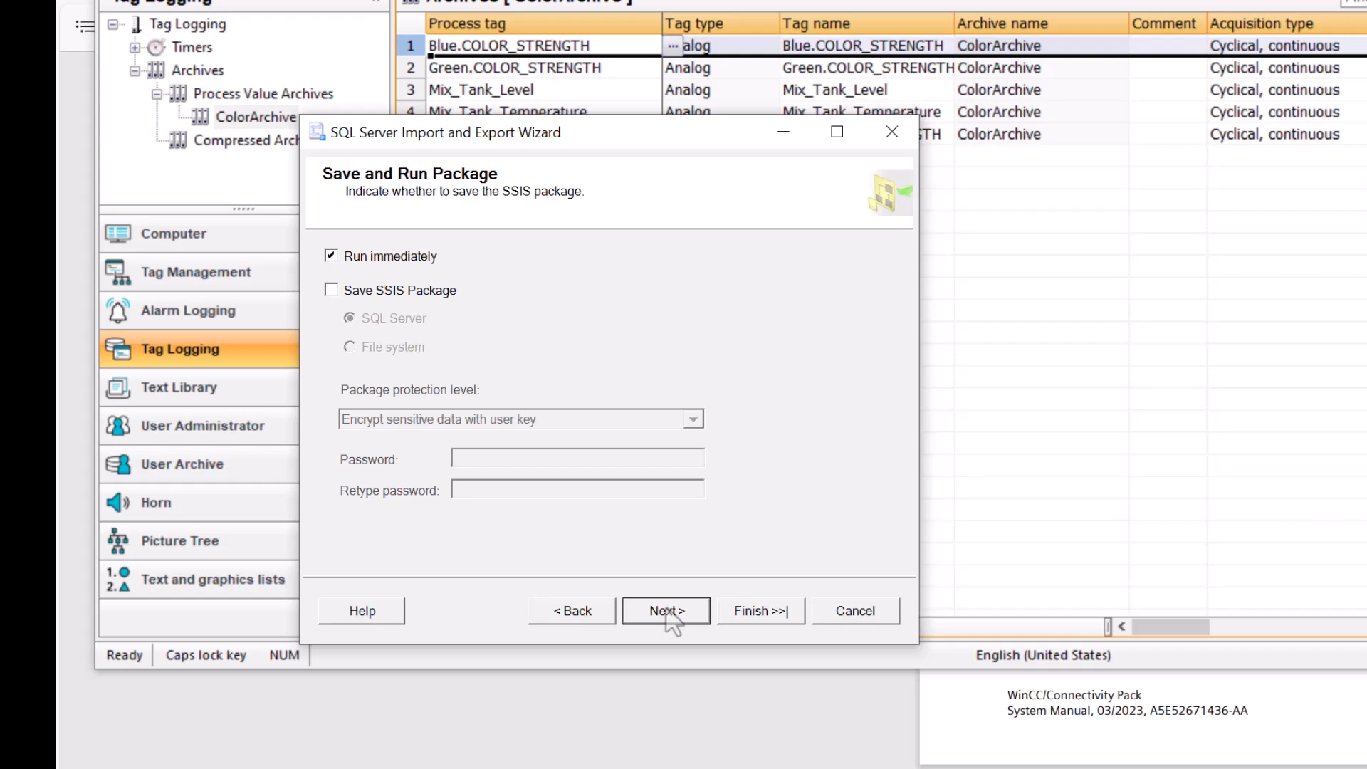
click(673, 621)
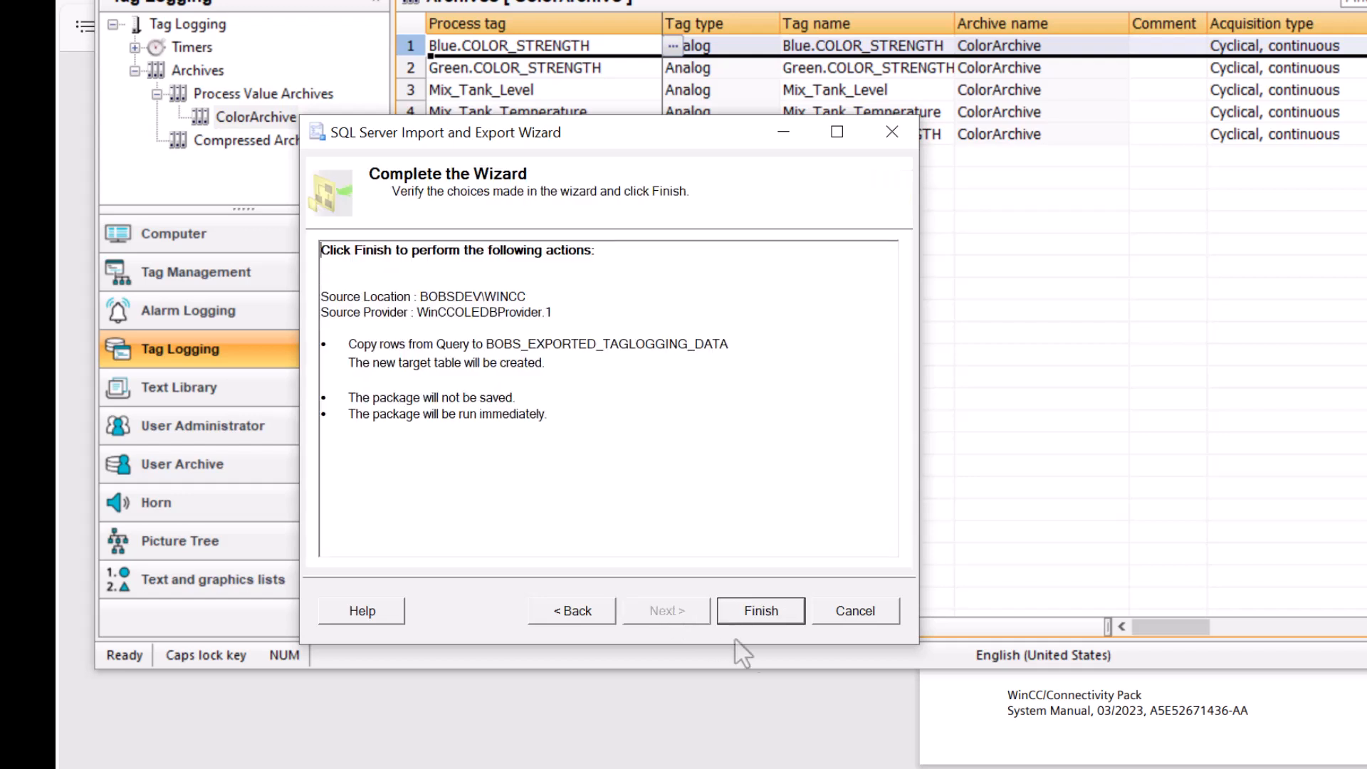
click(745, 614)
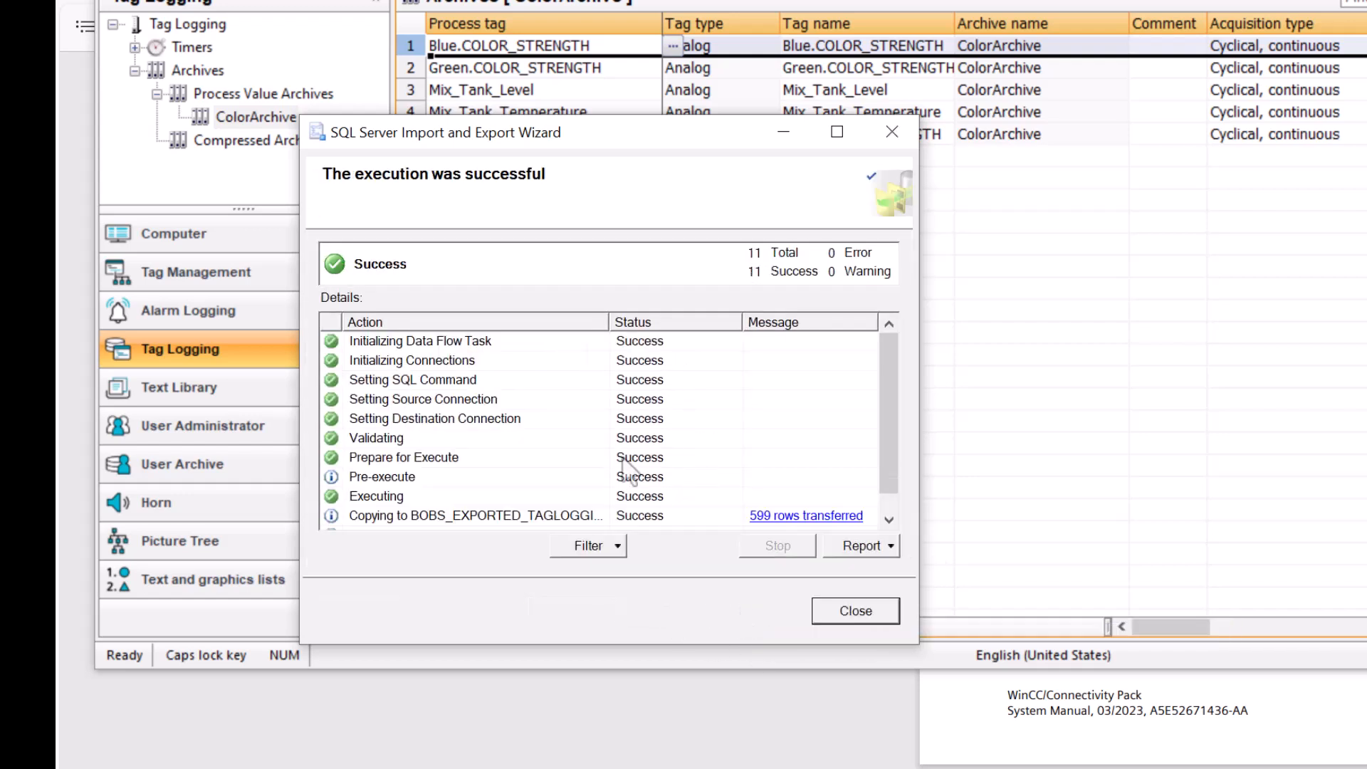
click(856, 611)
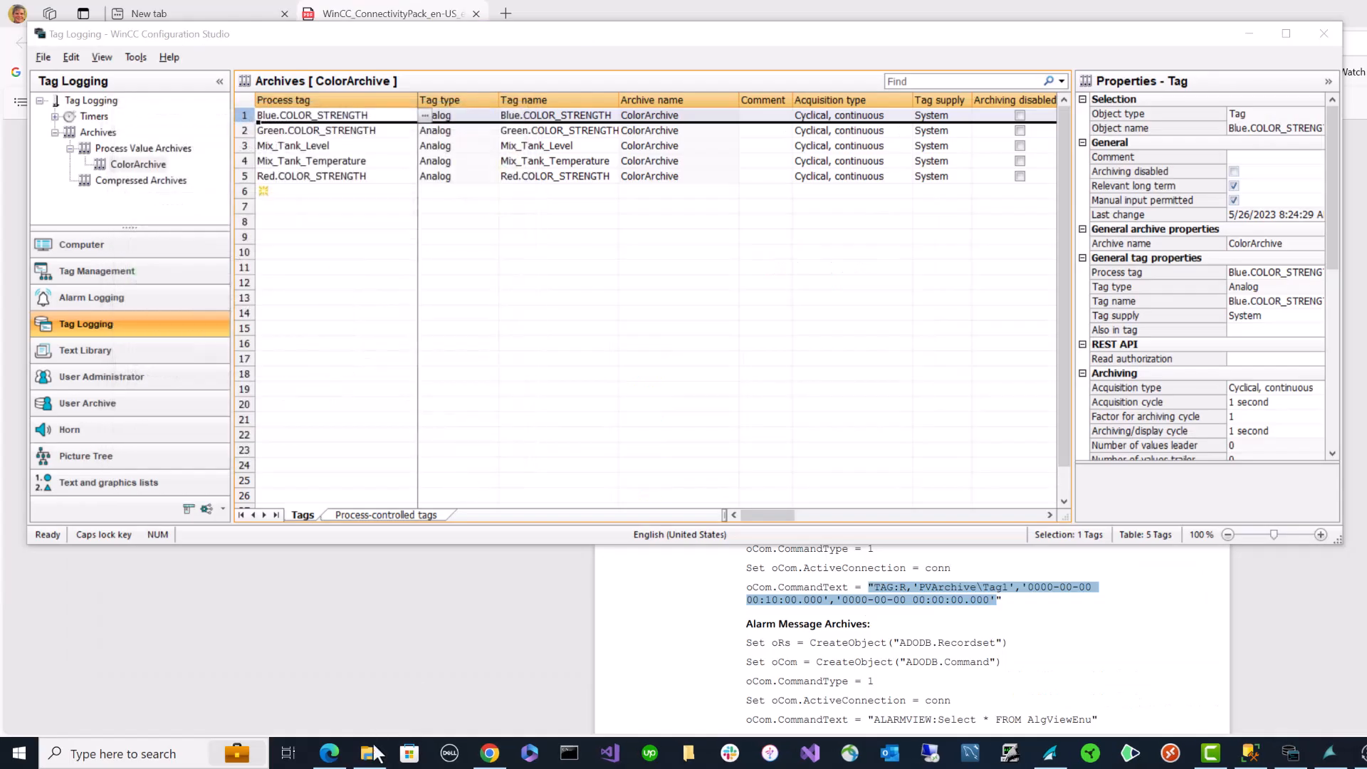
- Open the exported file bobs_exported_taglogging_data.txt from the Desktop folder
click(370, 754)
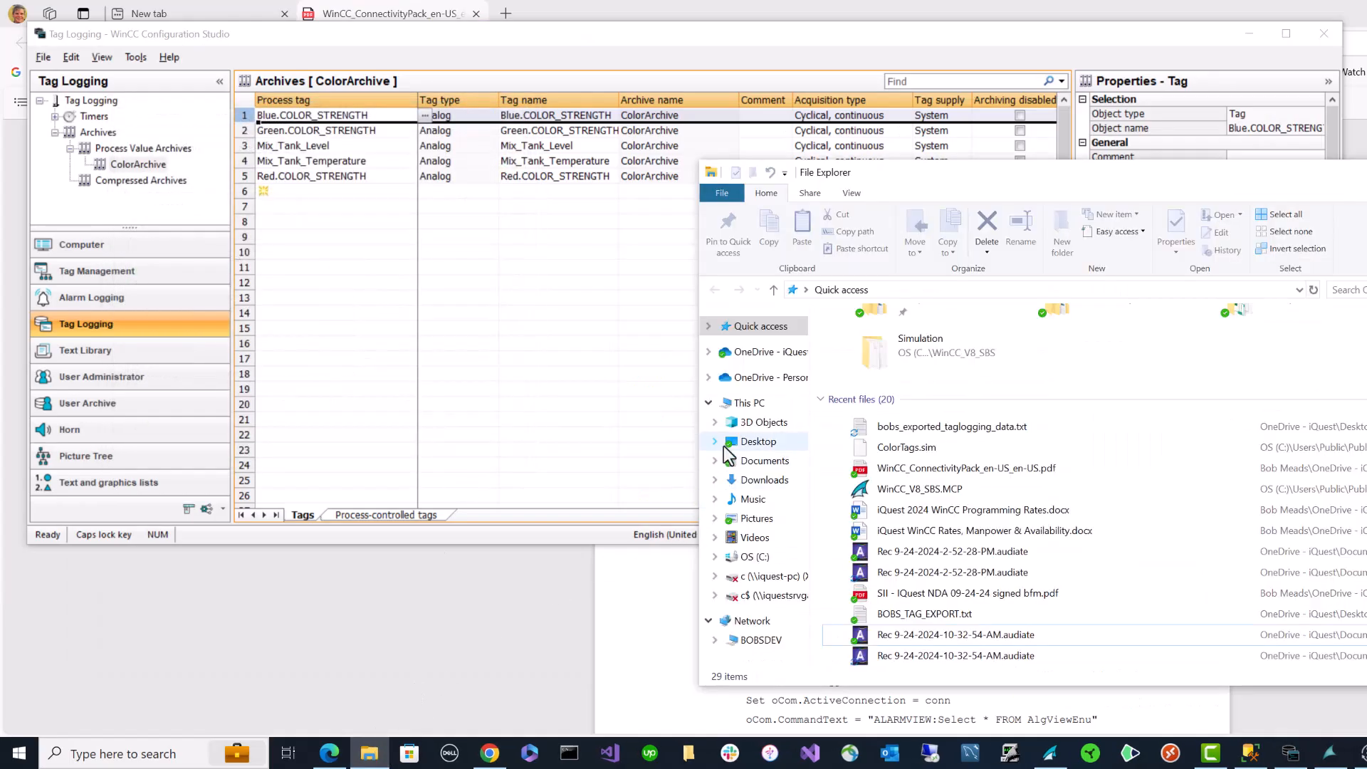
click(755, 442)
double_click(1051, 541)
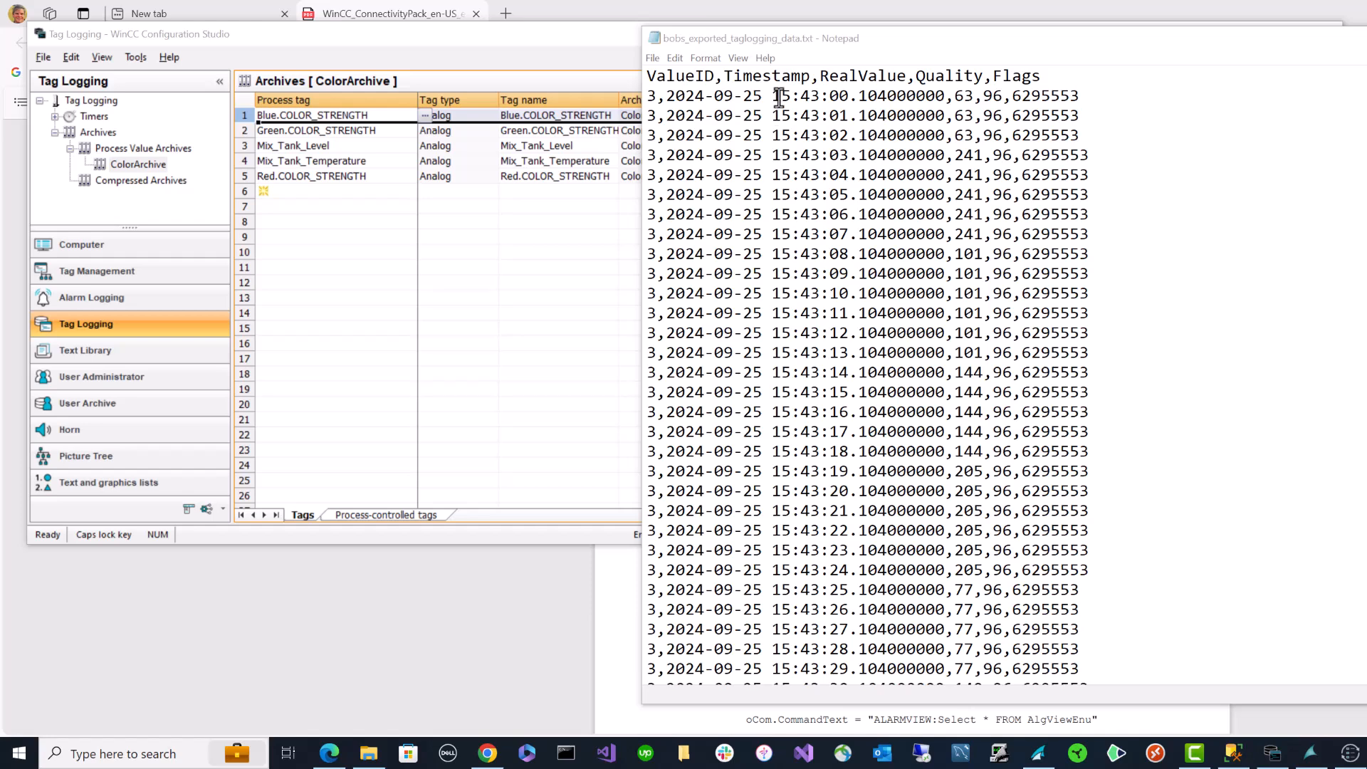
- Read through the exported rows to the end of the file and examine the last row's timestamp
scroll(829, 417, down, 16)
scroll(829, 417, down, 20)
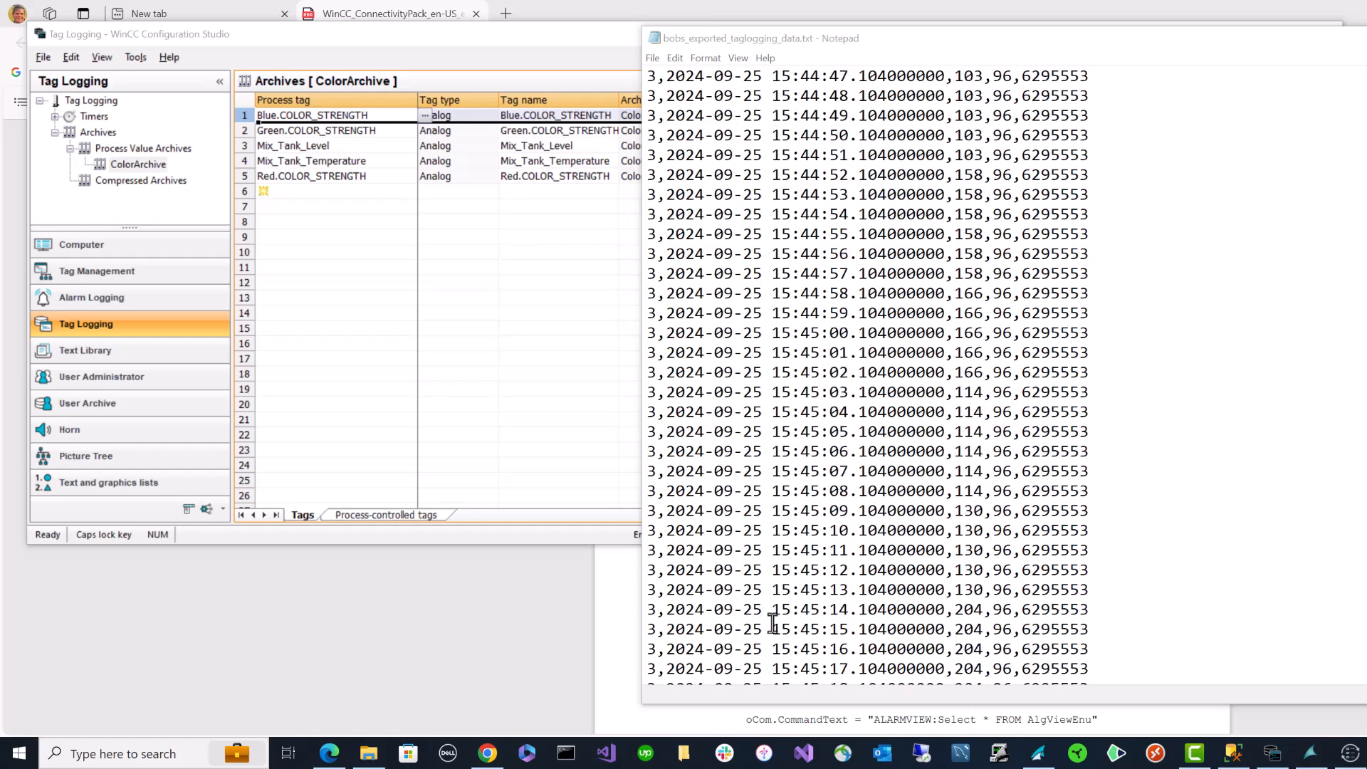
scroll(781, 628, down, 4)
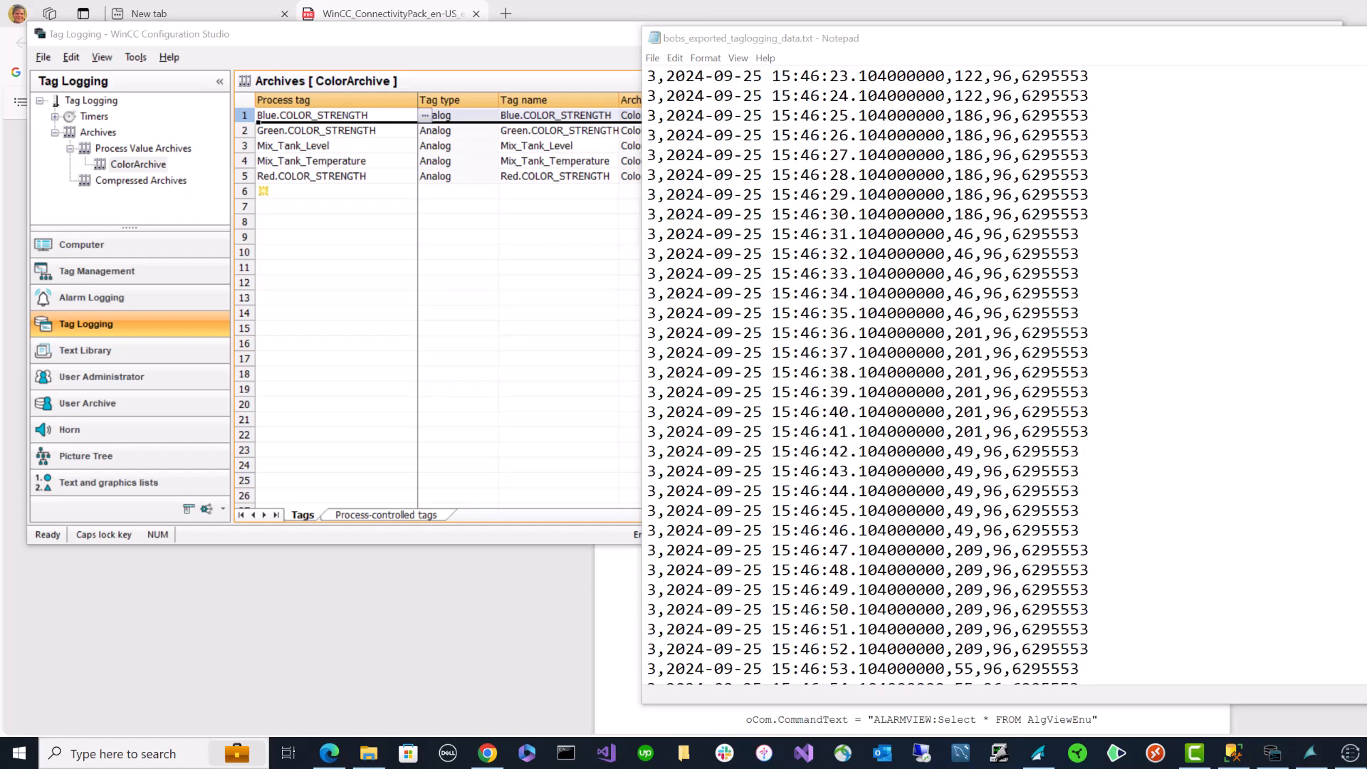
drag(1366, 296, 1366, 669)
drag(776, 649, 851, 663)
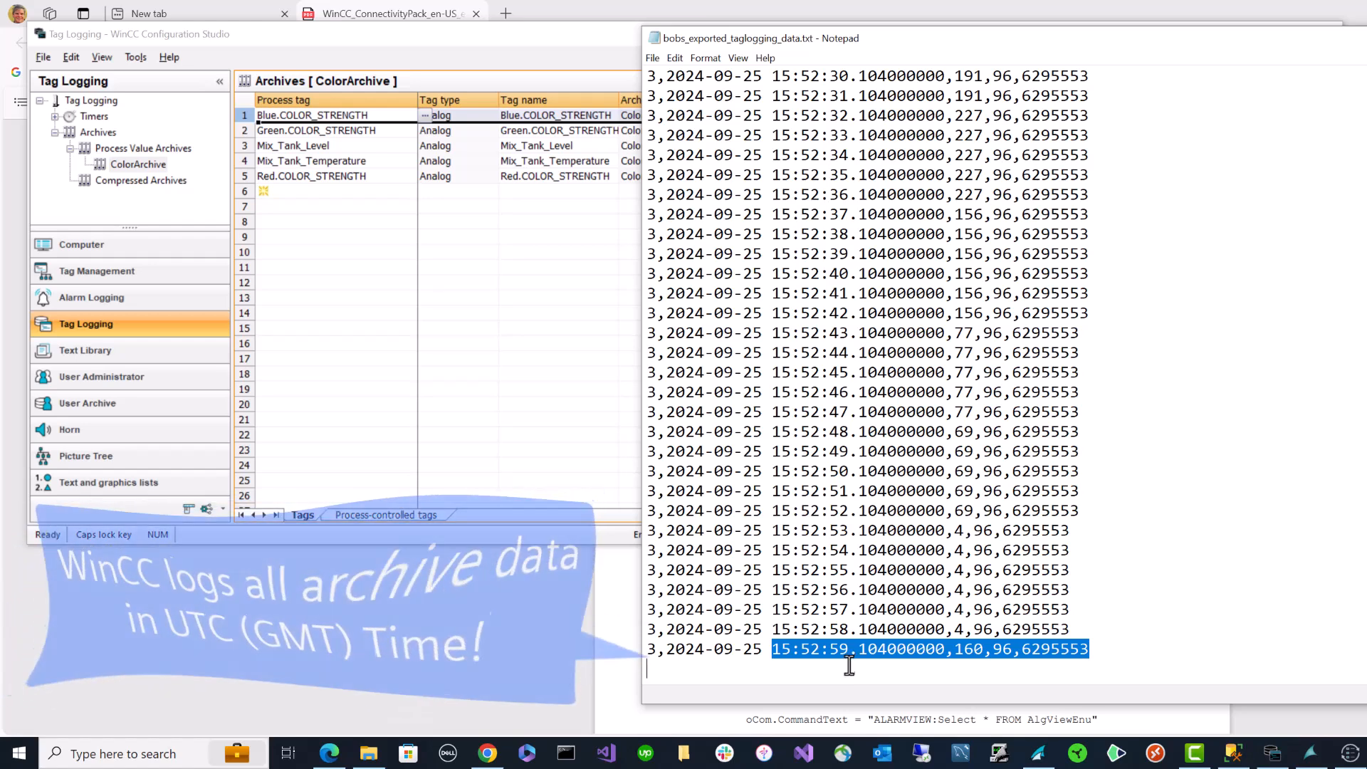
click(843, 671)
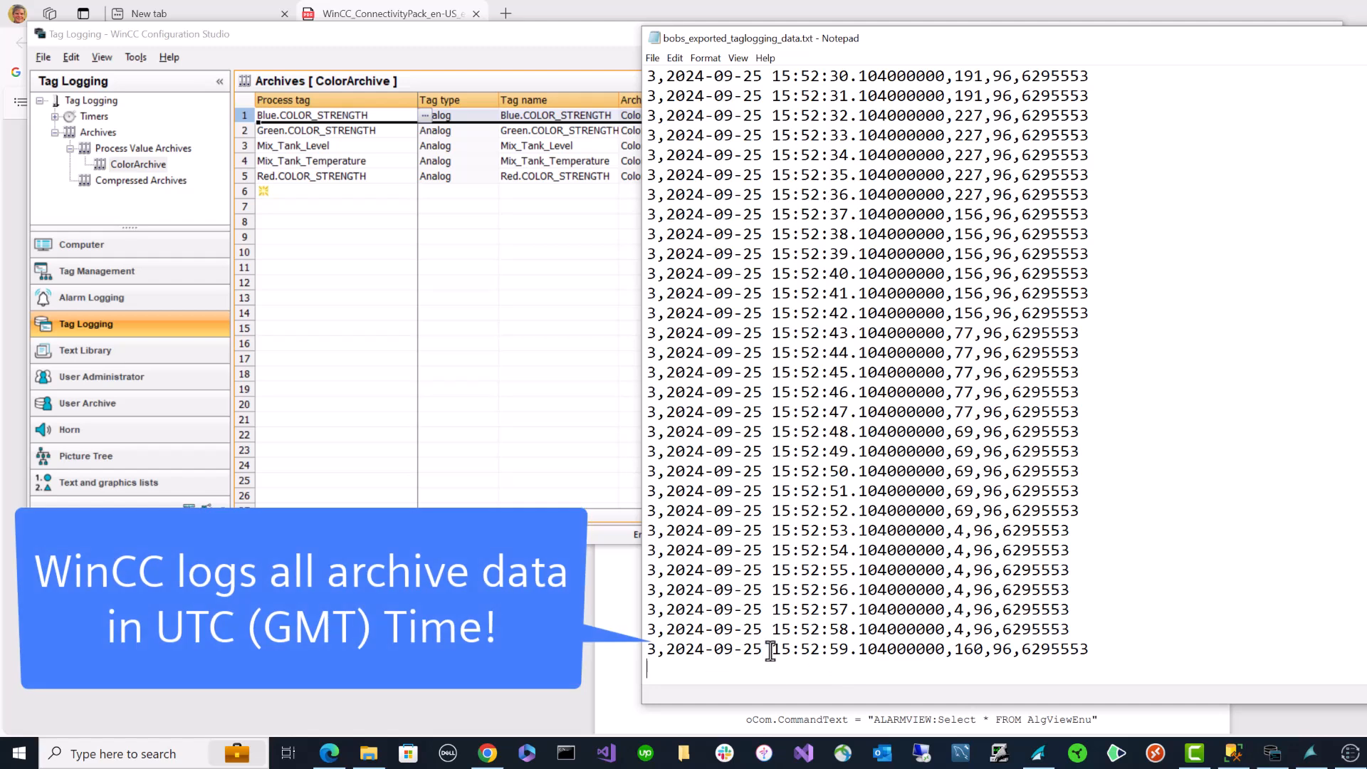
drag(772, 649, 948, 651)
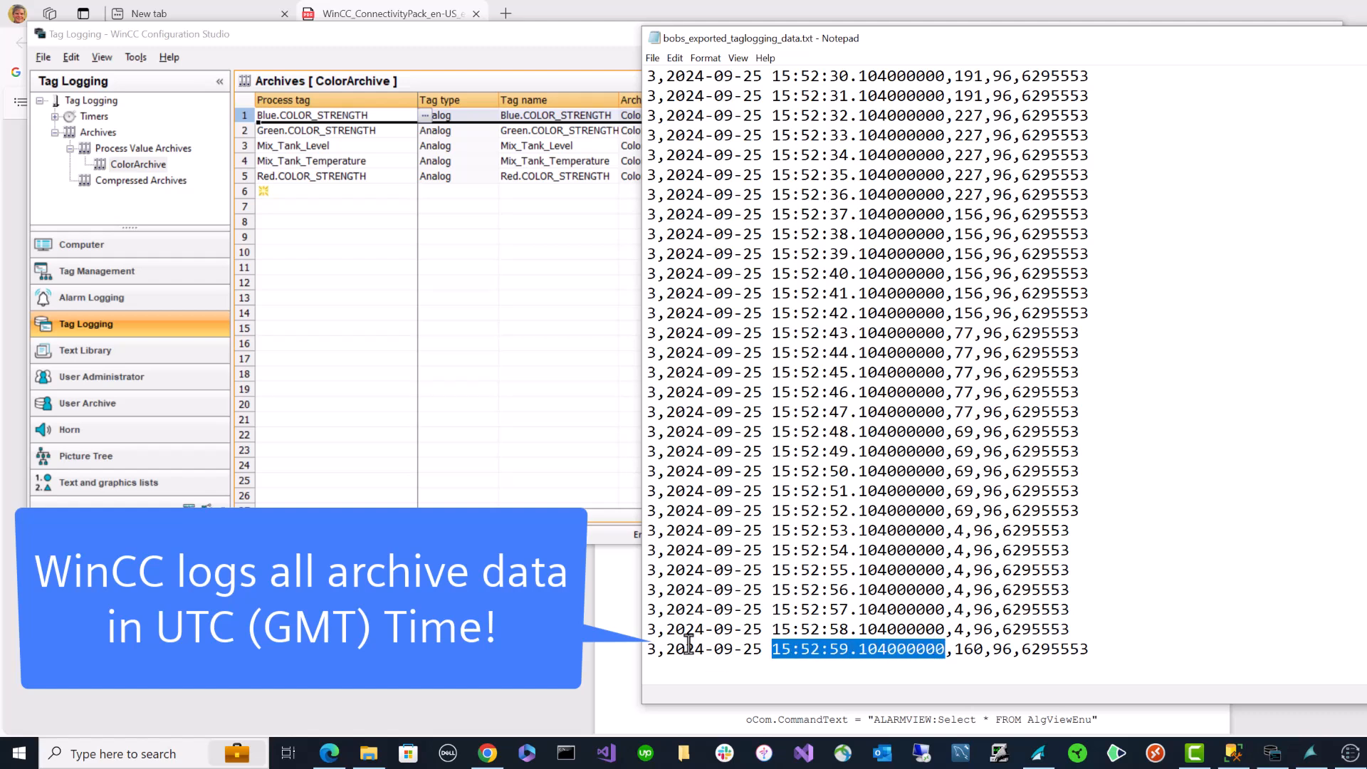
click(668, 652)
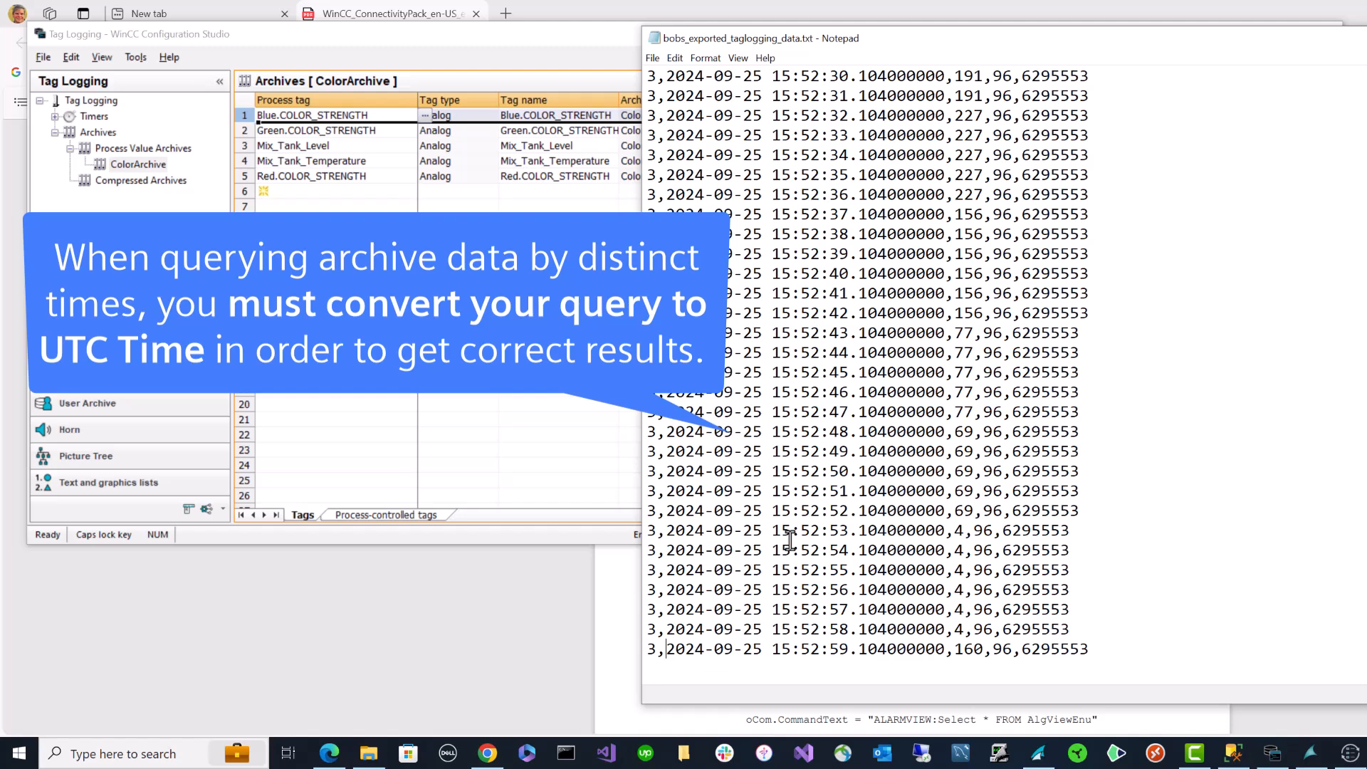
scroll(686, 260, up, 1)
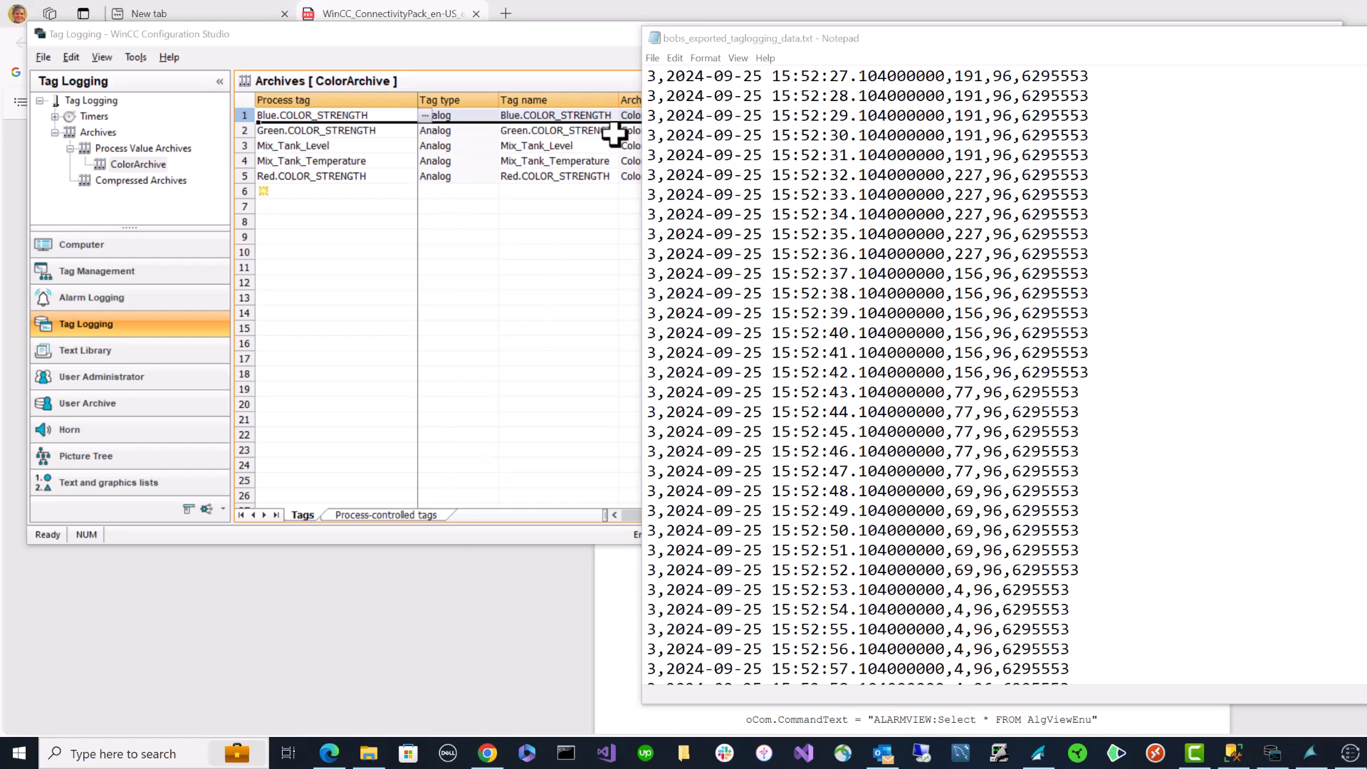
- Examine the ValueID entries in the exported data, going back to the header row
click(227, 114)
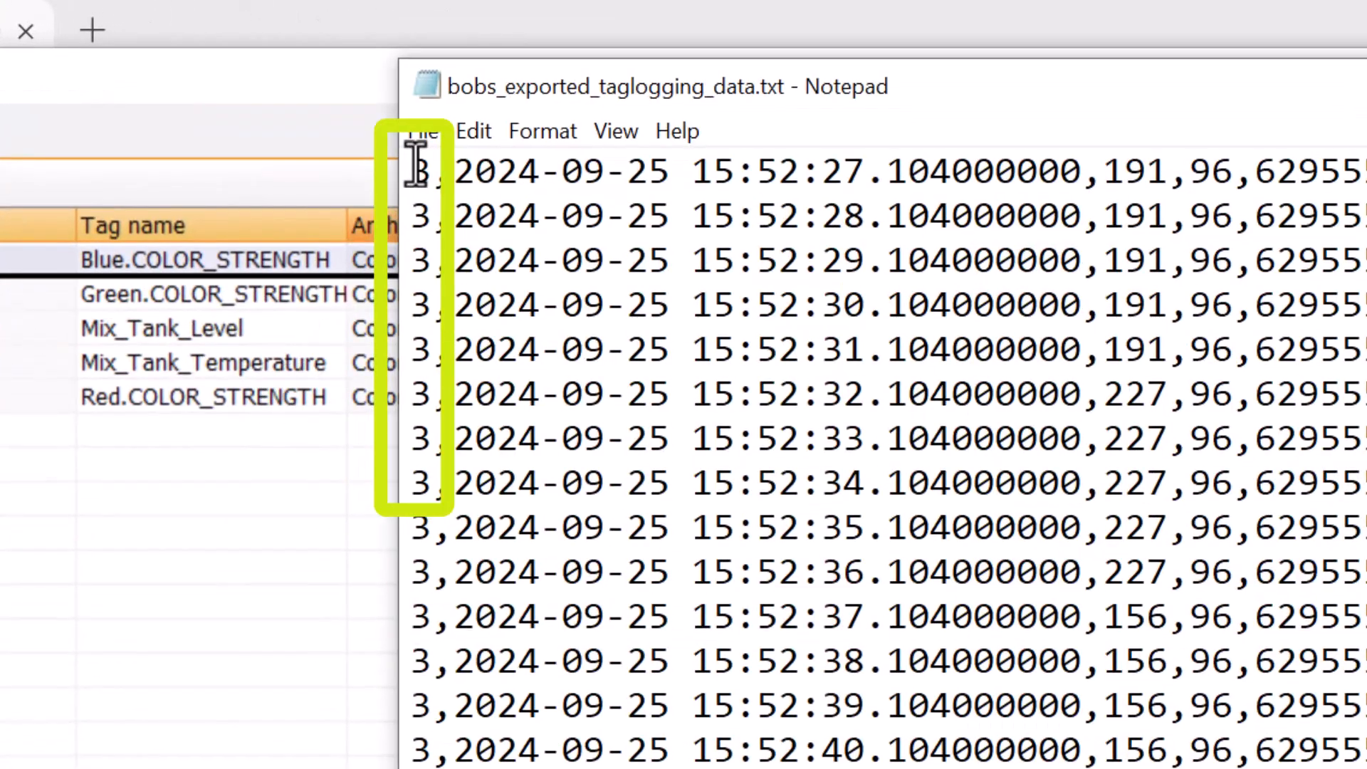
double_click(419, 170)
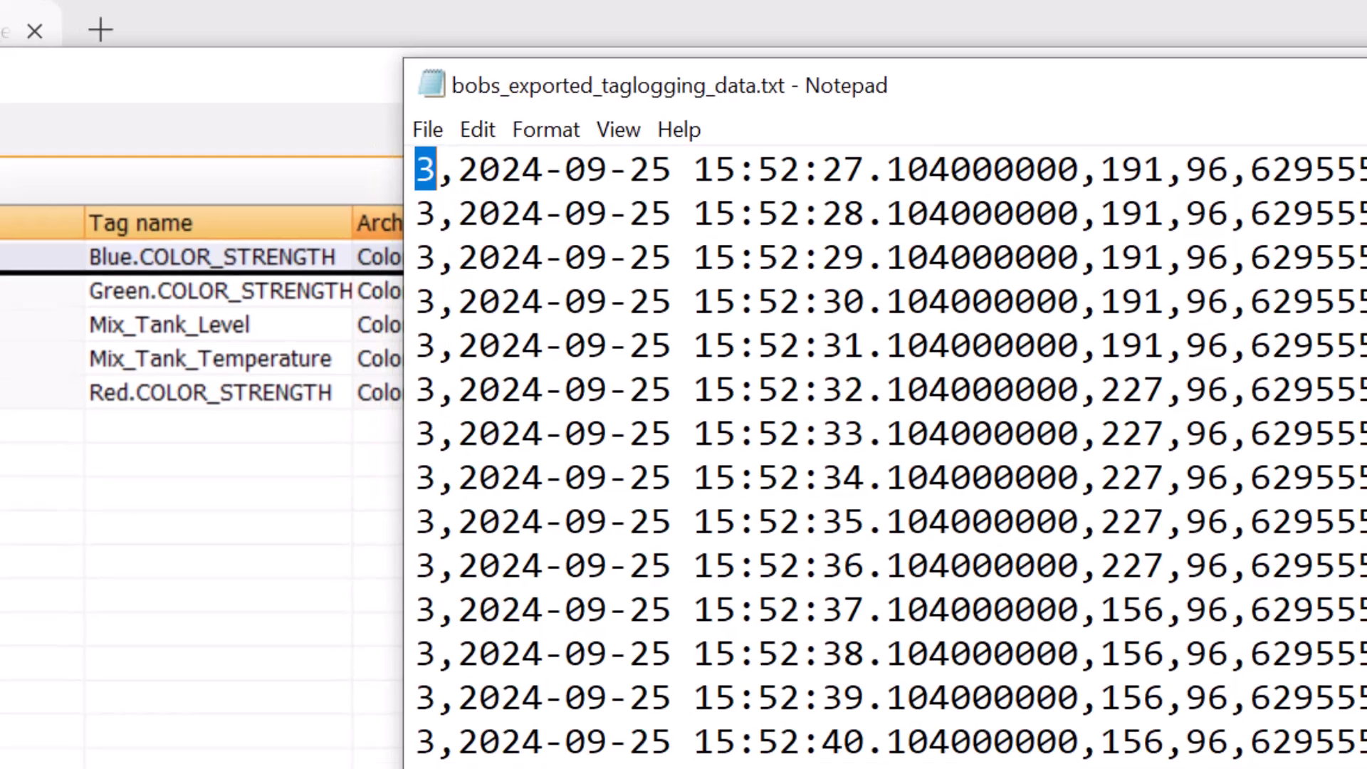
scroll(884, 455, up, 11)
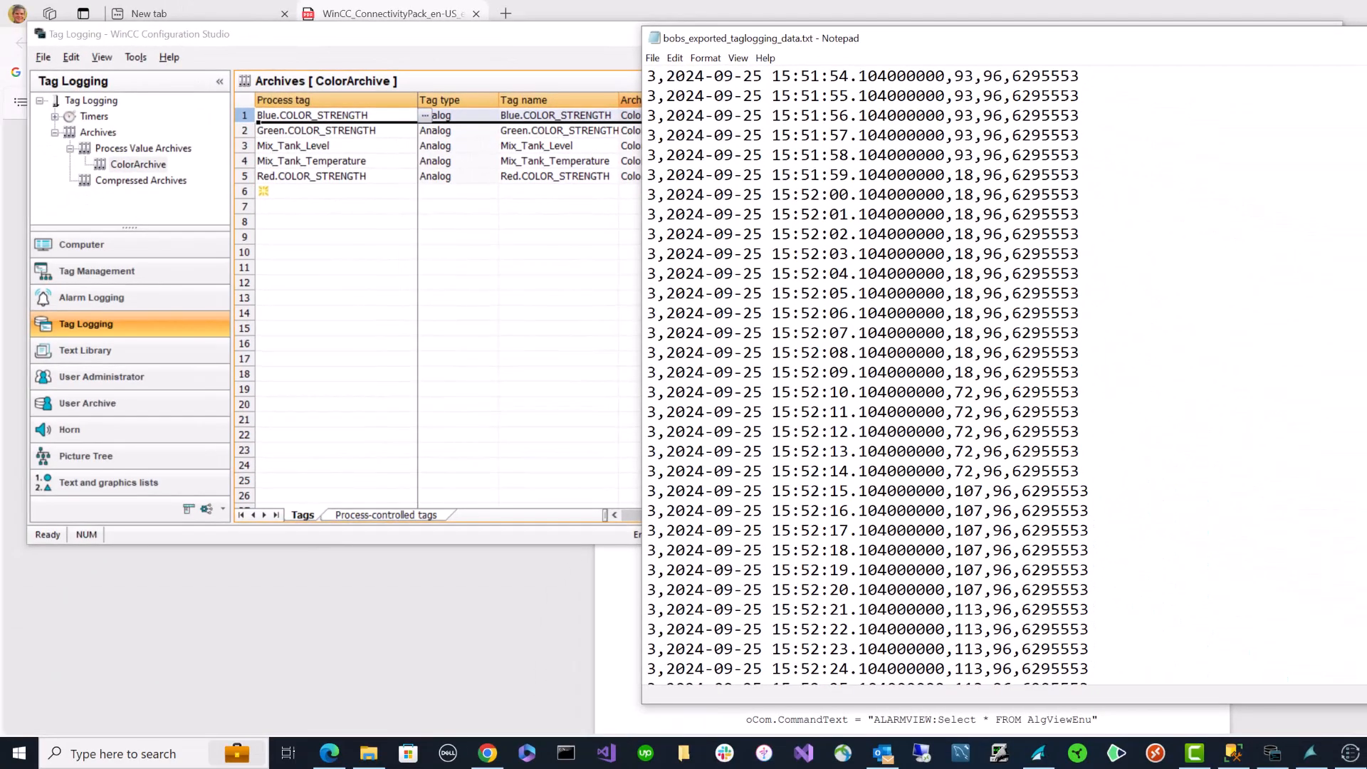
scroll(830, 92, up, 20)
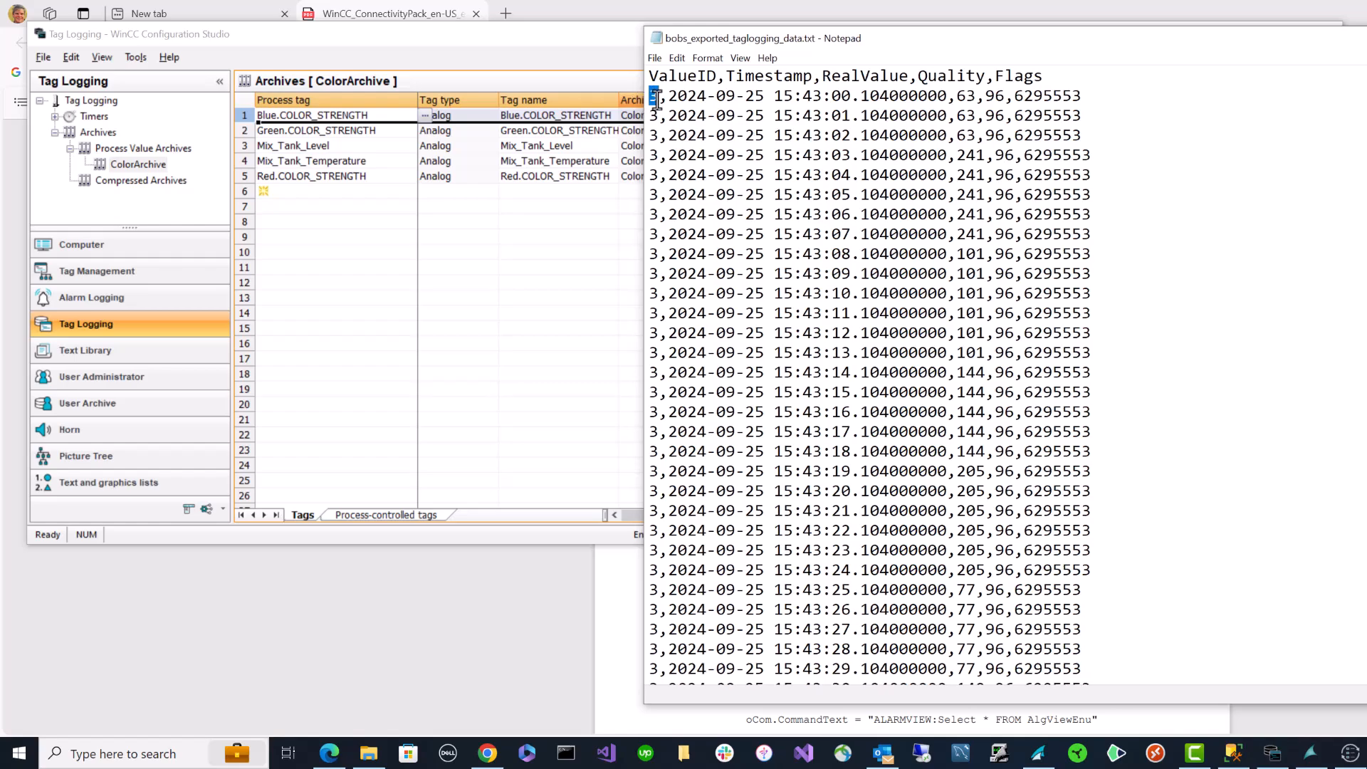
- Switch to WinCC Configuration Studio and look through the properties of the Blue.COLOR_STRENGTH archive tag
click(569, 84)
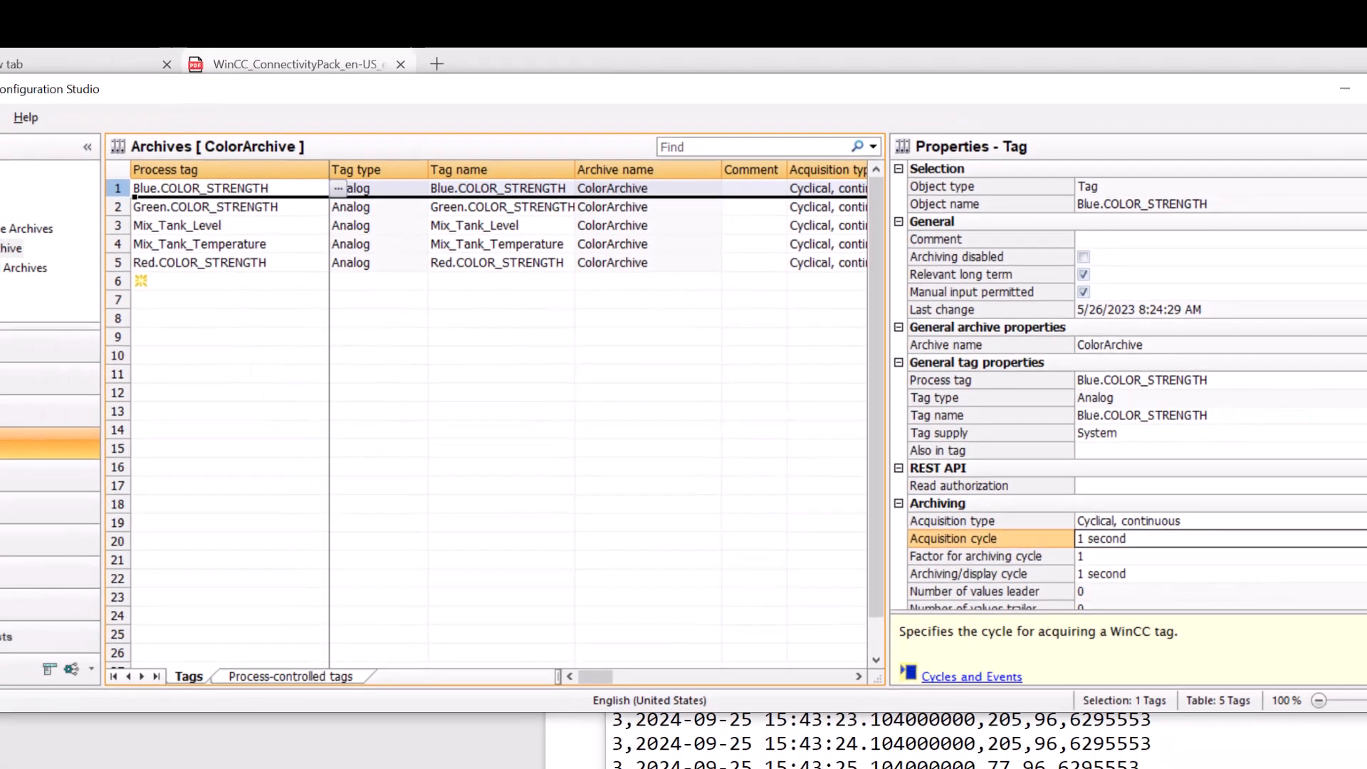
scroll(1328, 604, down, 10)
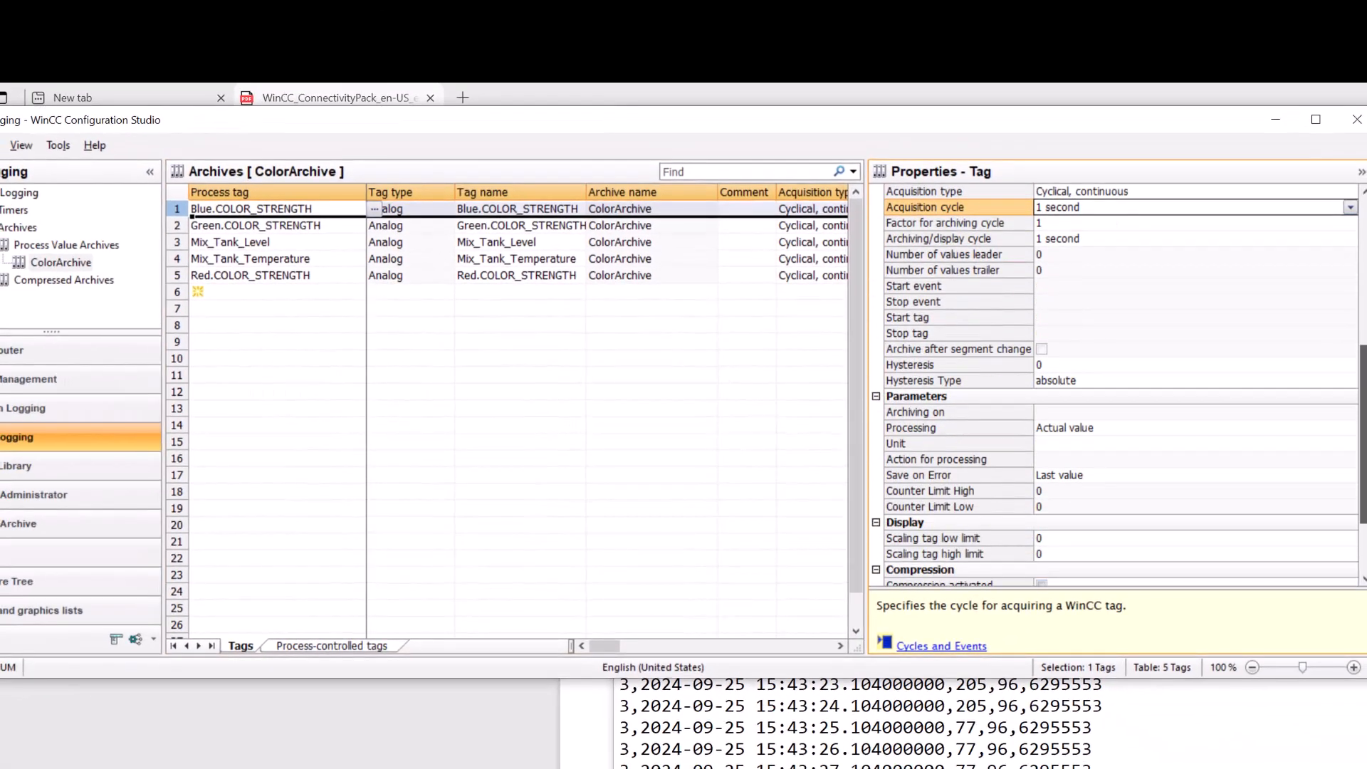
scroll(1340, 205, up, 10)
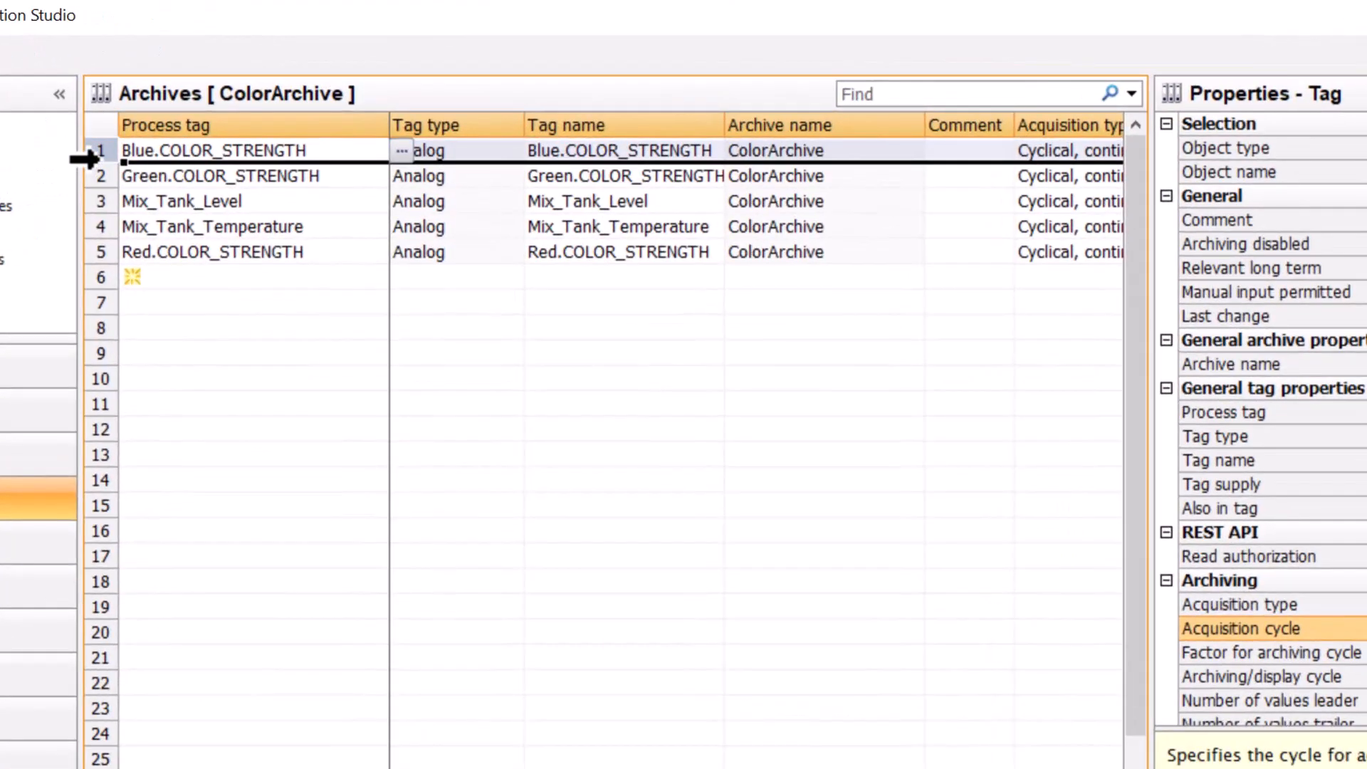
- Sort the ColorArchive tags by process tag in ascending order and select the Blue.COLOR_STRENGTH row
click(277, 117)
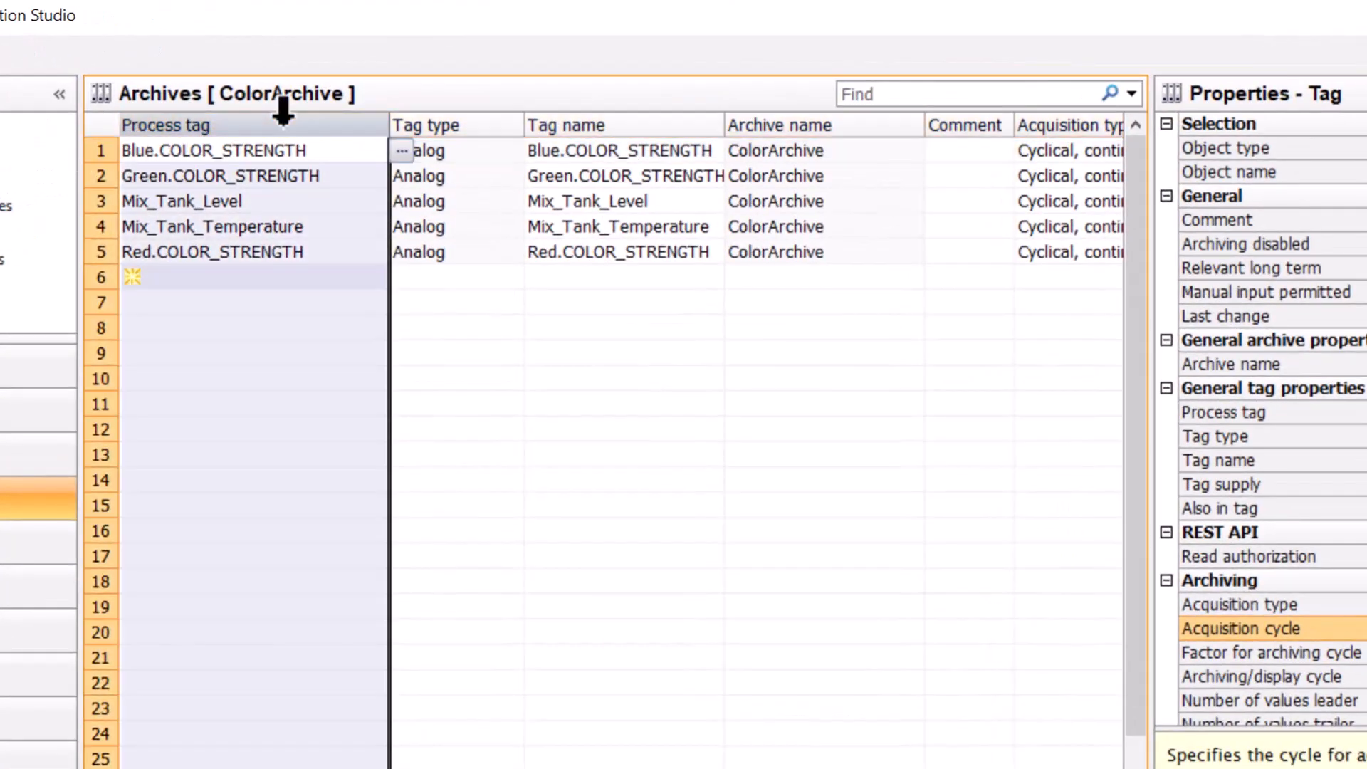
click(331, 127)
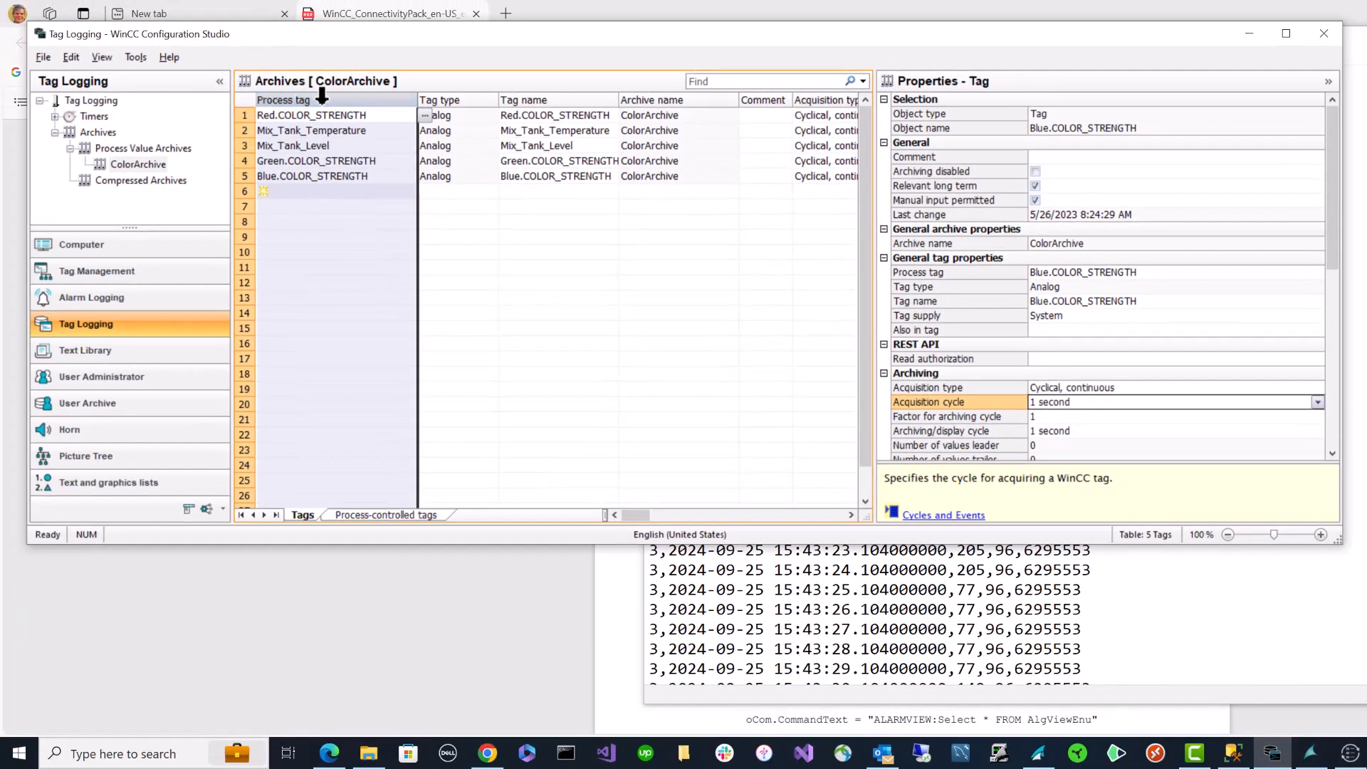
right_click(315, 91)
click(349, 109)
click(242, 116)
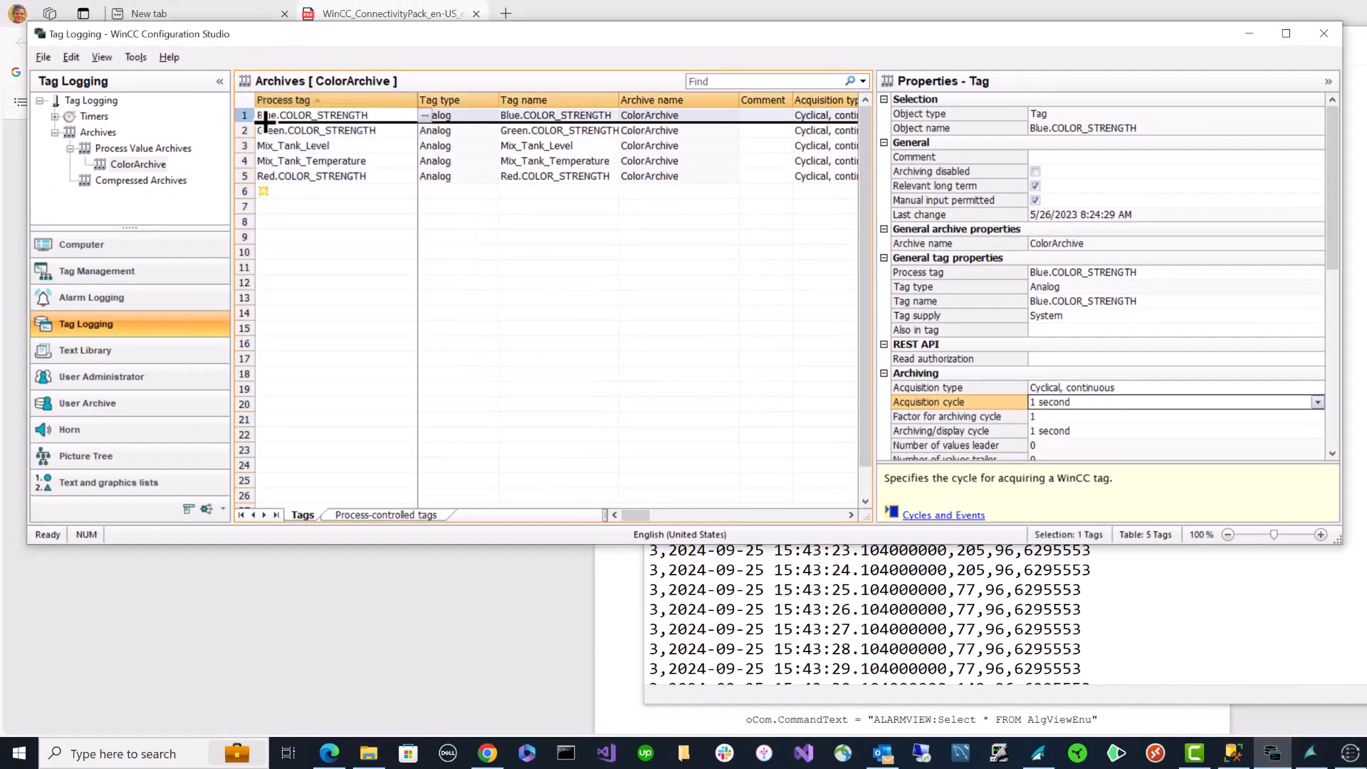
- Widen the ColorArchive tag table by narrowing the tag properties area, and inspect the additional columns
drag(870, 498, 1251, 465)
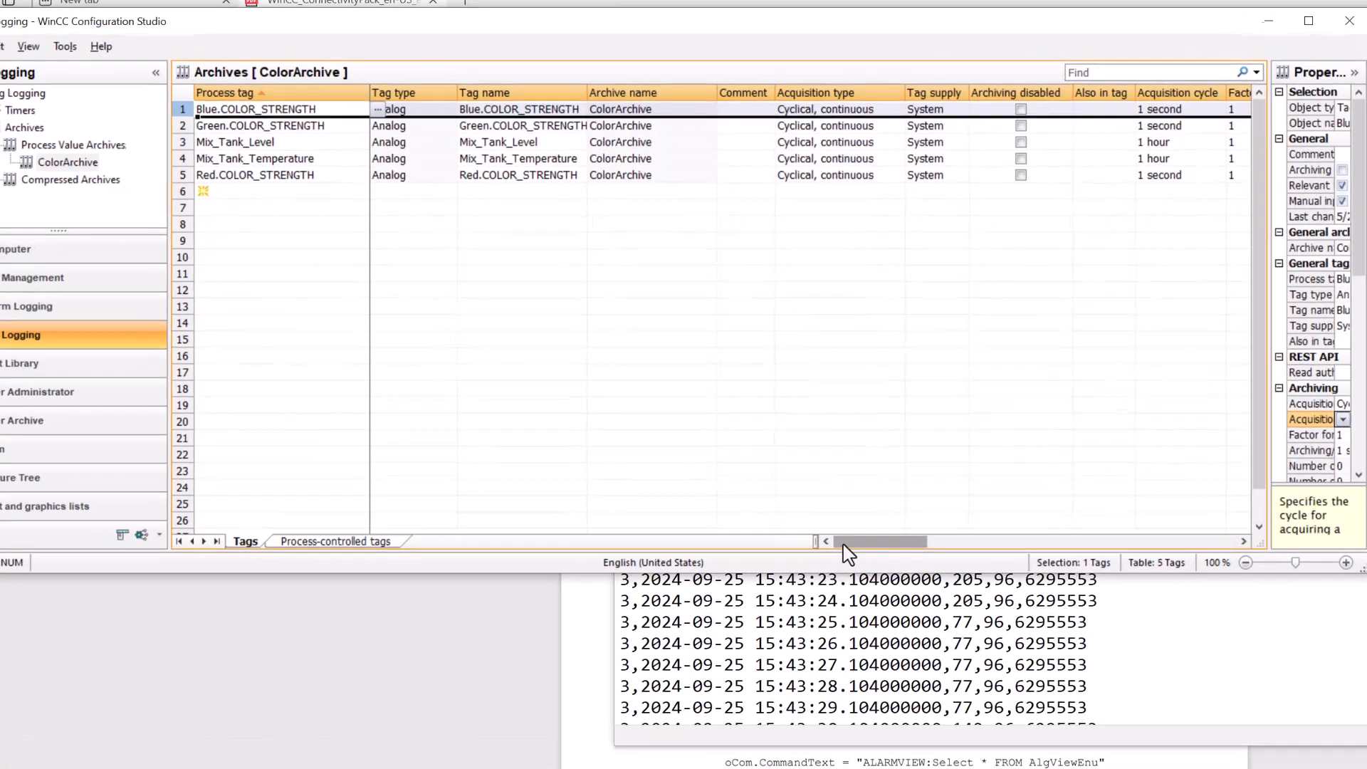
drag(854, 516, 869, 517)
drag(835, 595, 606, 555)
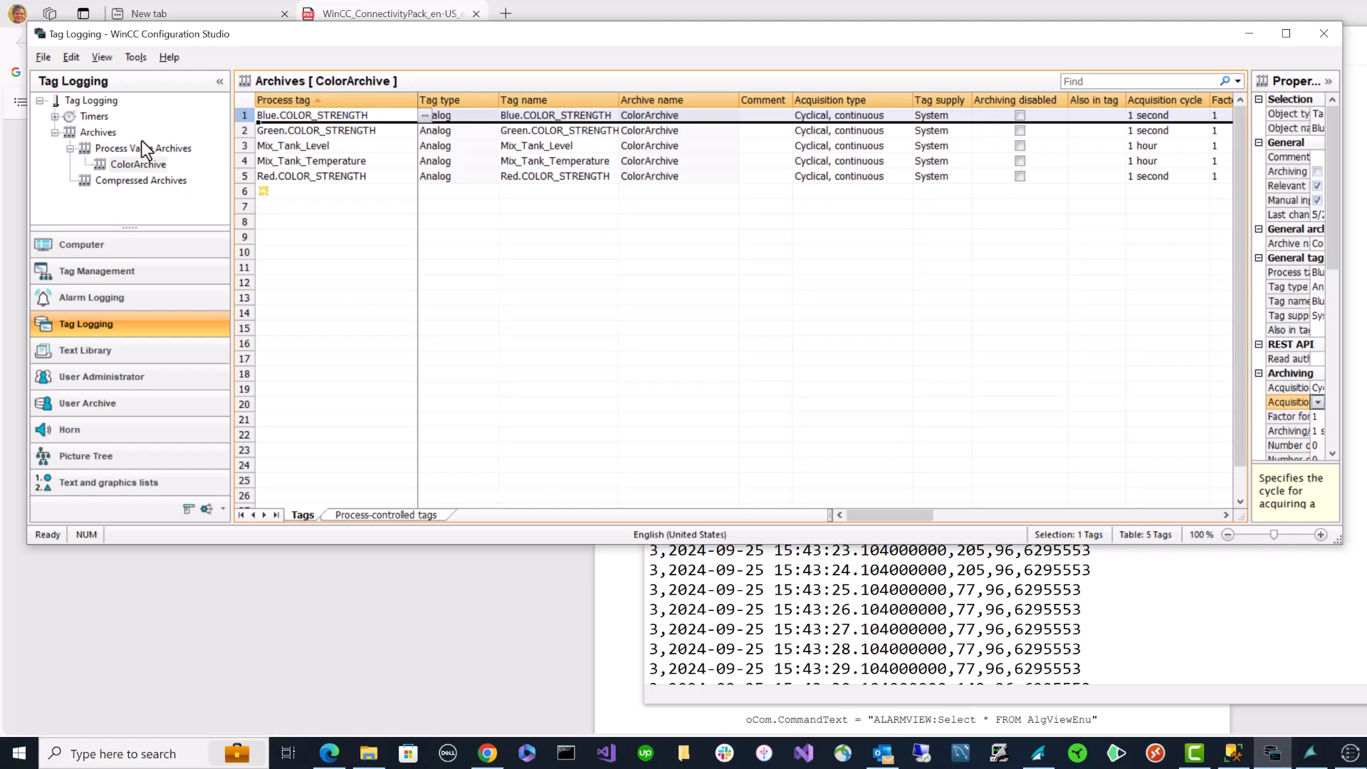
- Switch to SQL Server Management Studio and locate and expand the CC_WinCC_V8_23_04_18_10_38_02 configuration database
click(1237, 753)
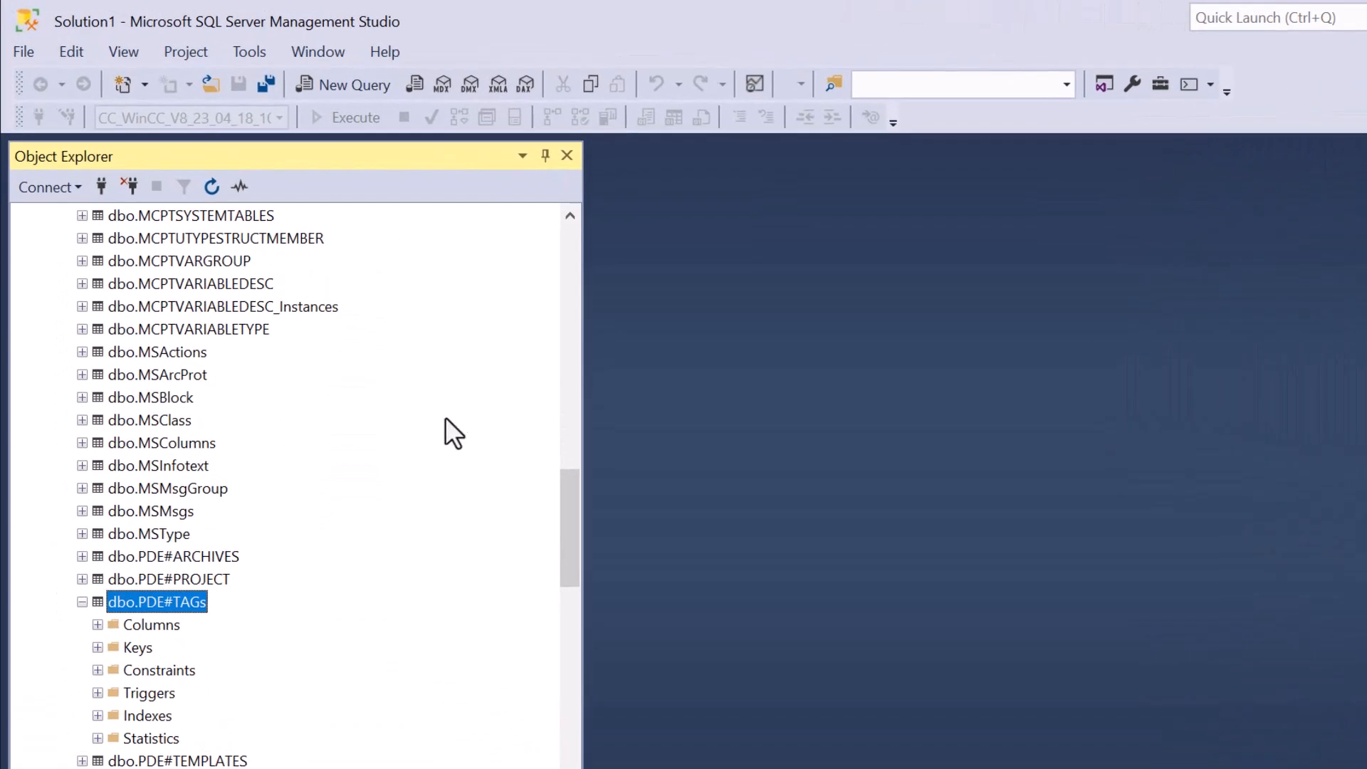
scroll(377, 401, up, 15)
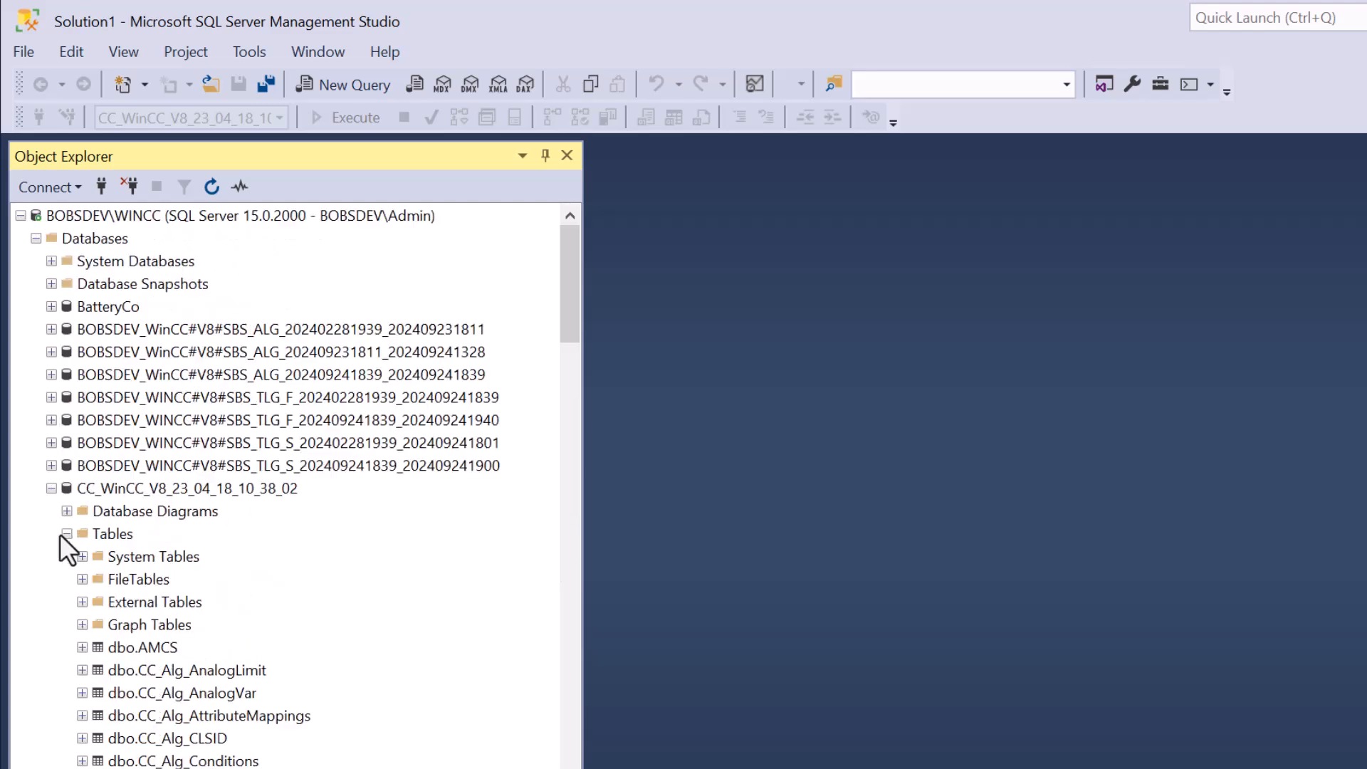
click(86, 487)
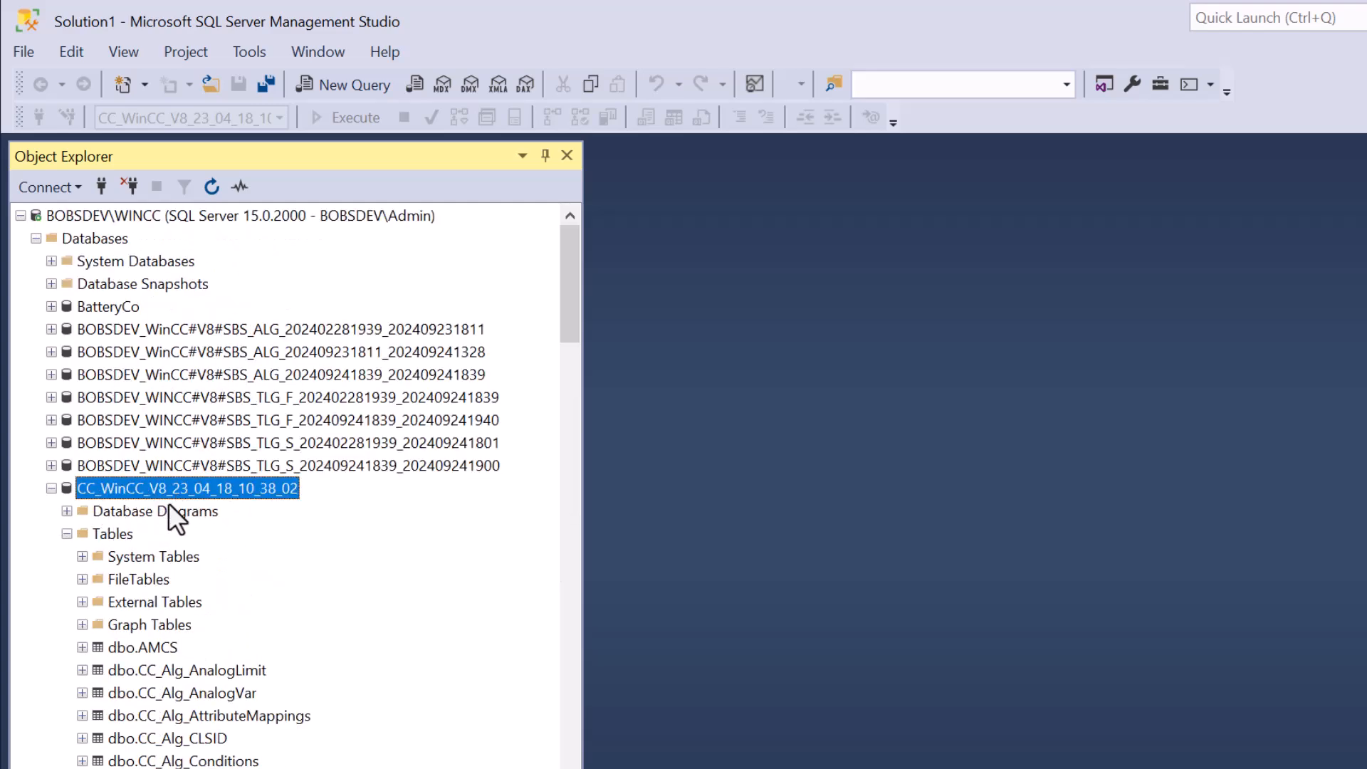
click(51, 488)
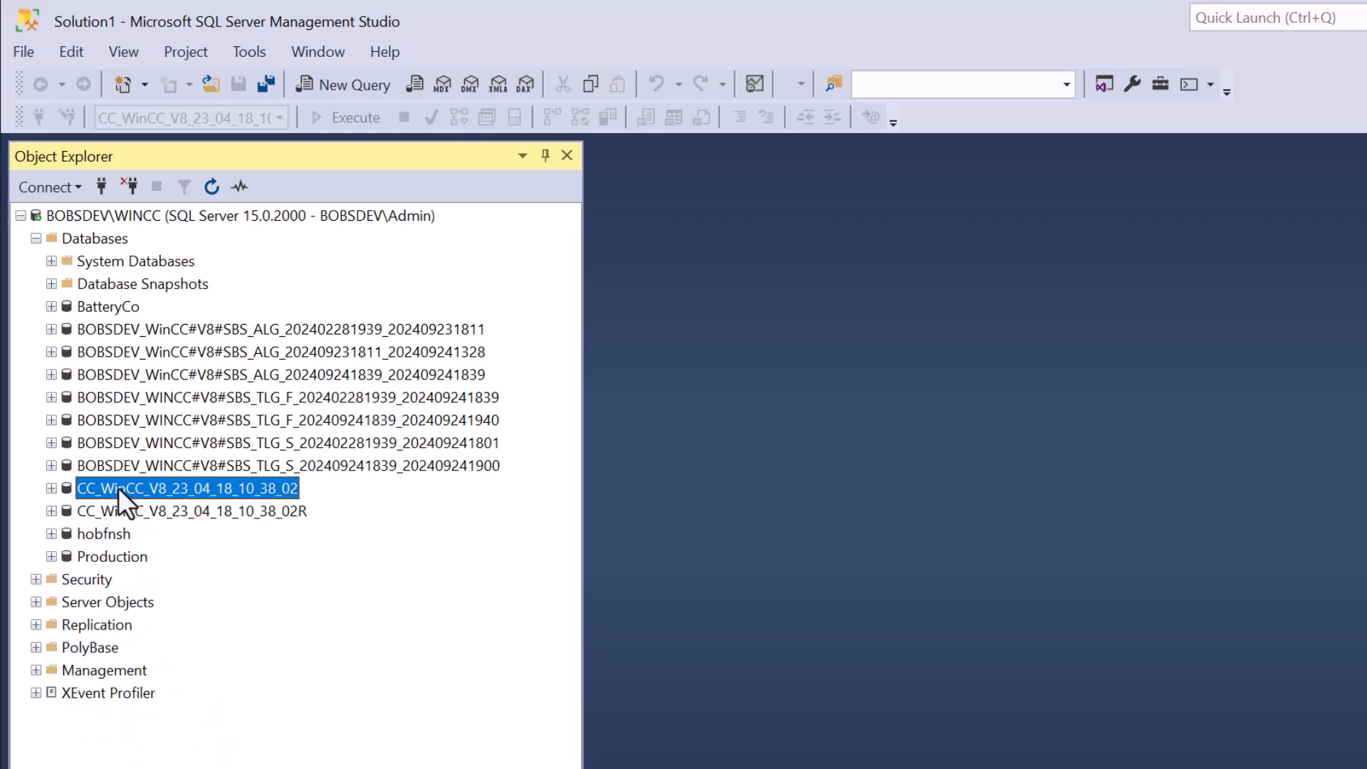
click(51, 489)
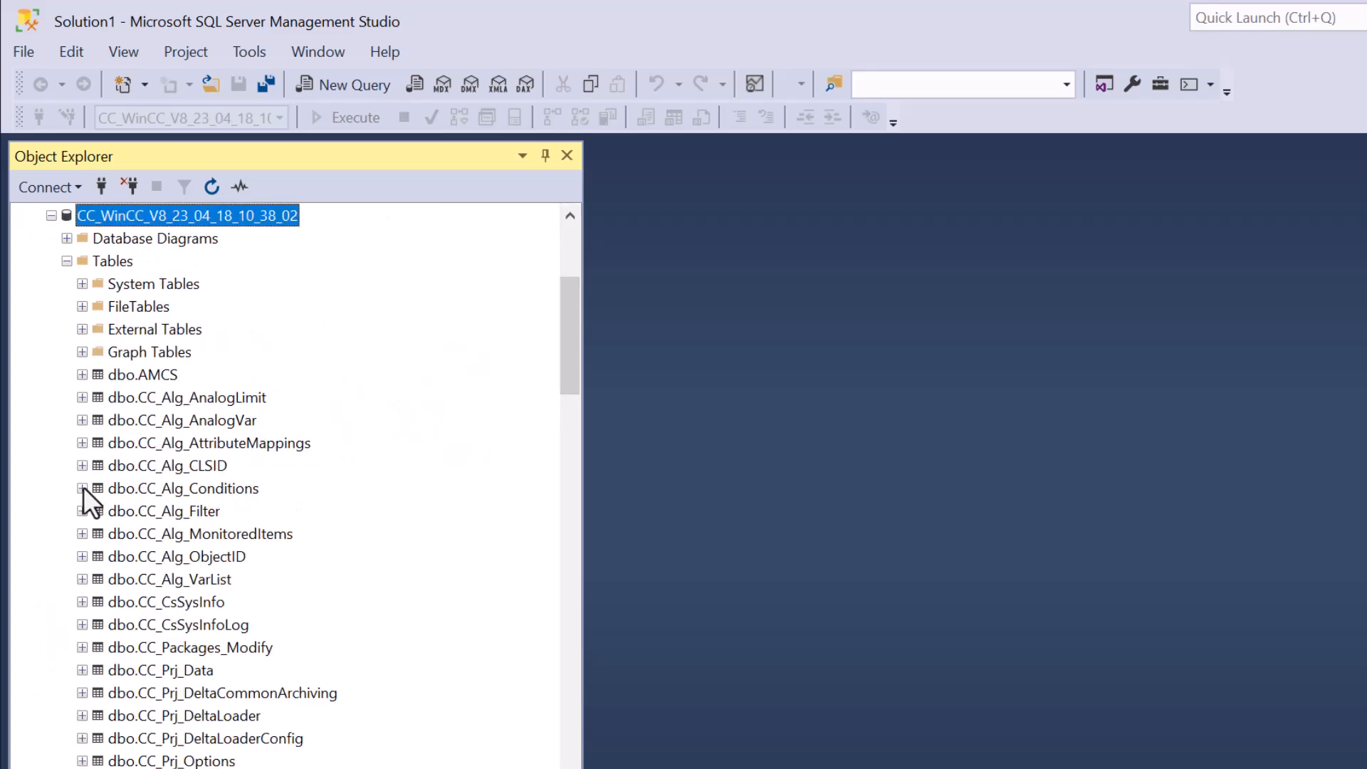
- Query the top 1000 rows of the dbo.PDE#TAGs table
scroll(205, 559, down, 14)
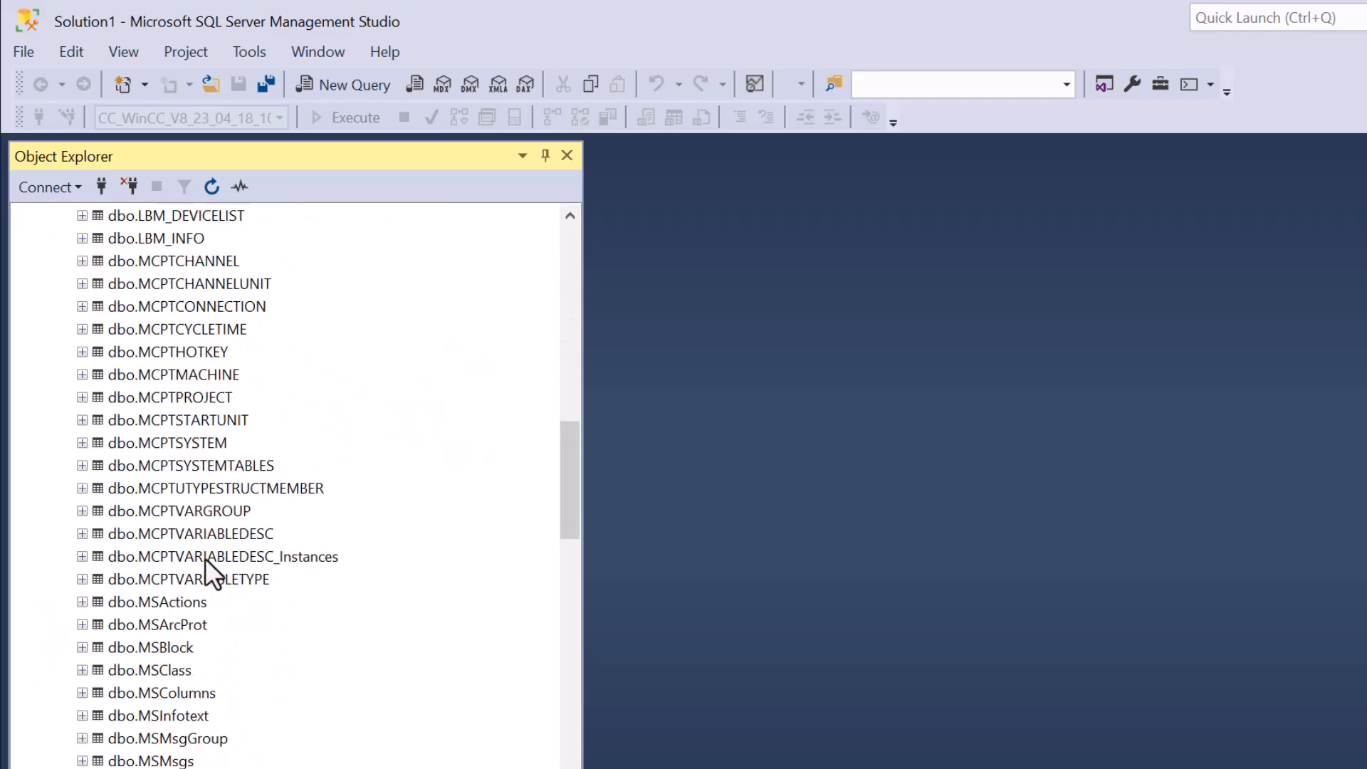
scroll(207, 560, down, 3)
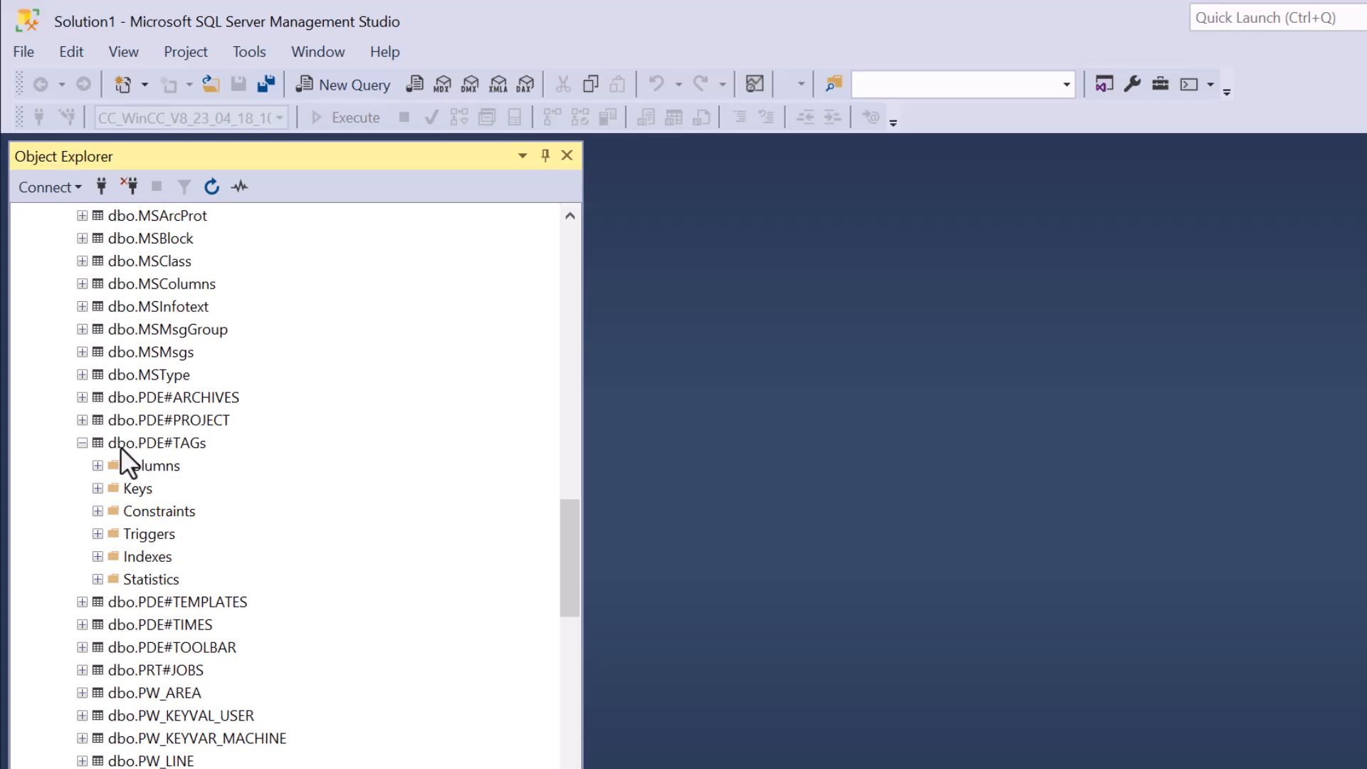
click(121, 446)
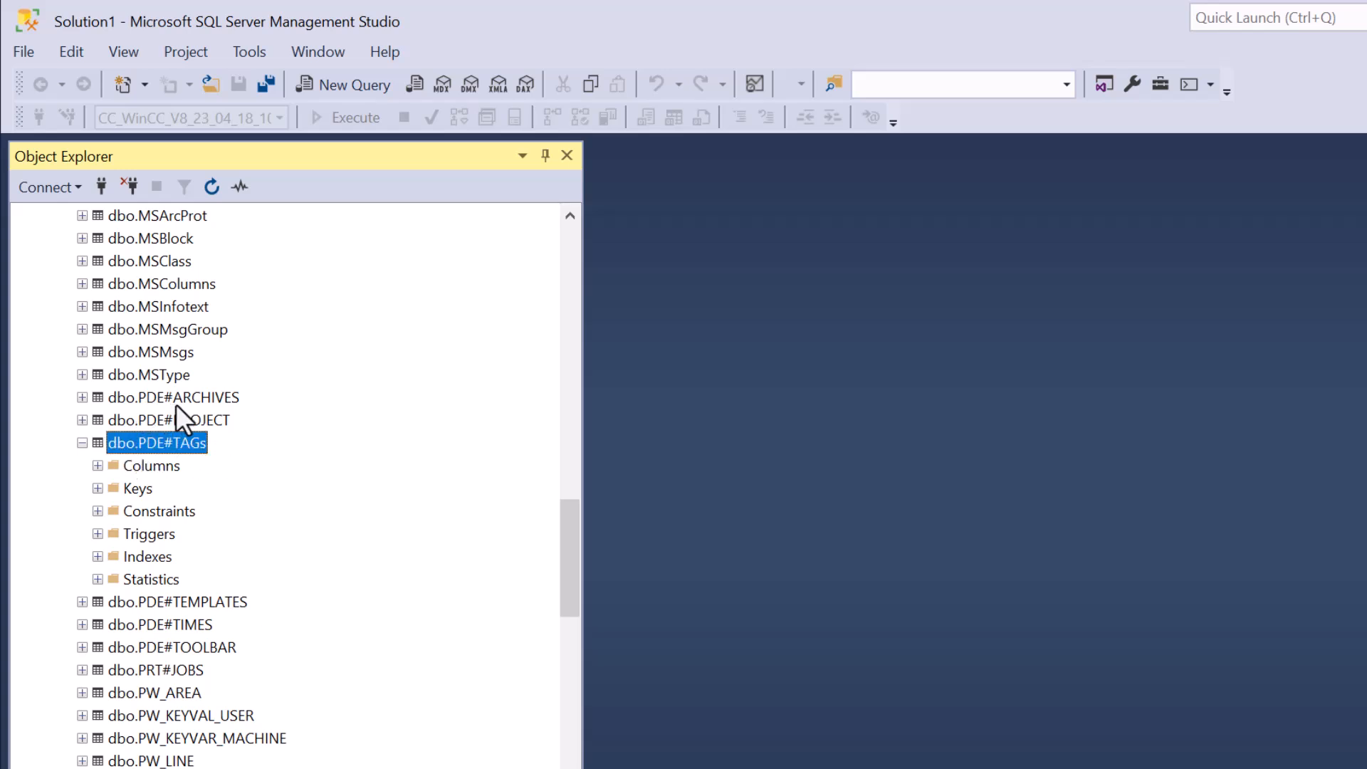
right_click(162, 443)
click(222, 506)
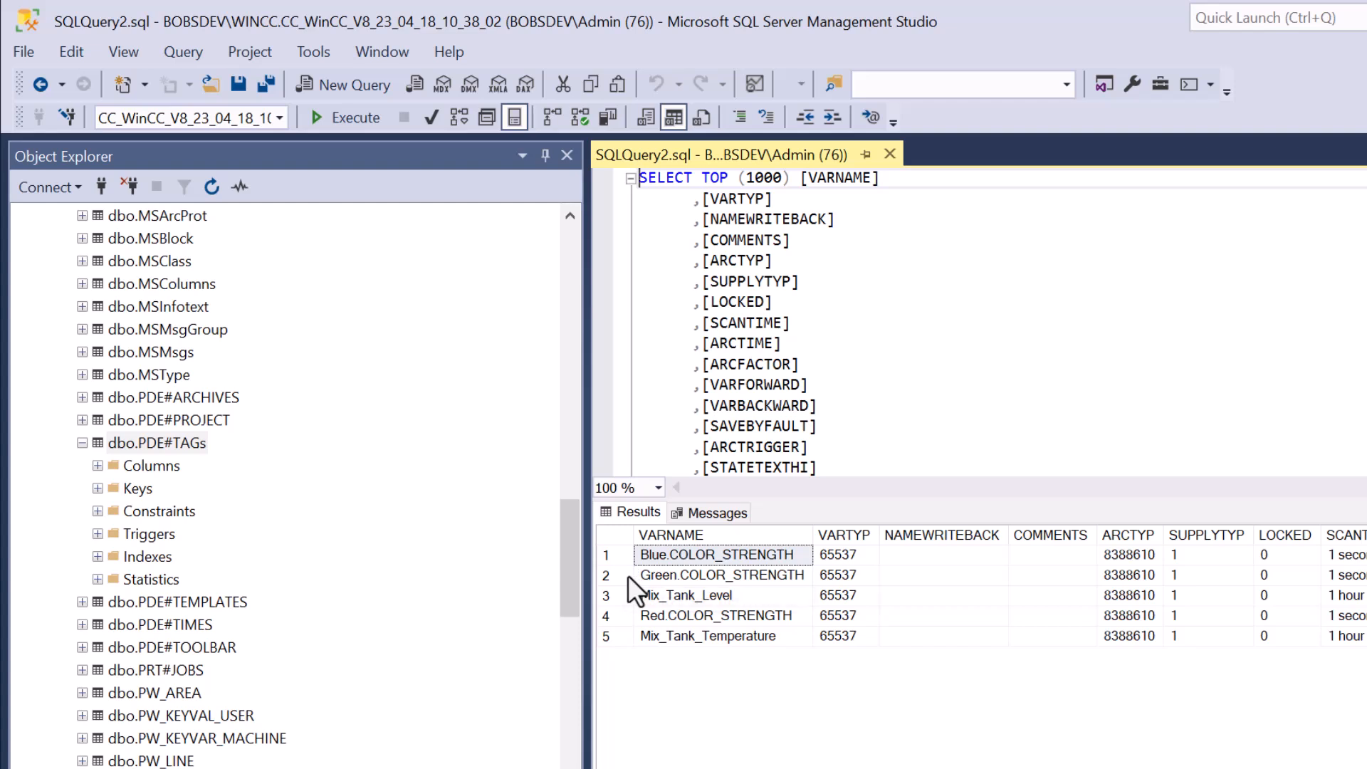
- Find the TLGTAGID column in the query results and select it
click(628, 576)
drag(829, 768, 1185, 768)
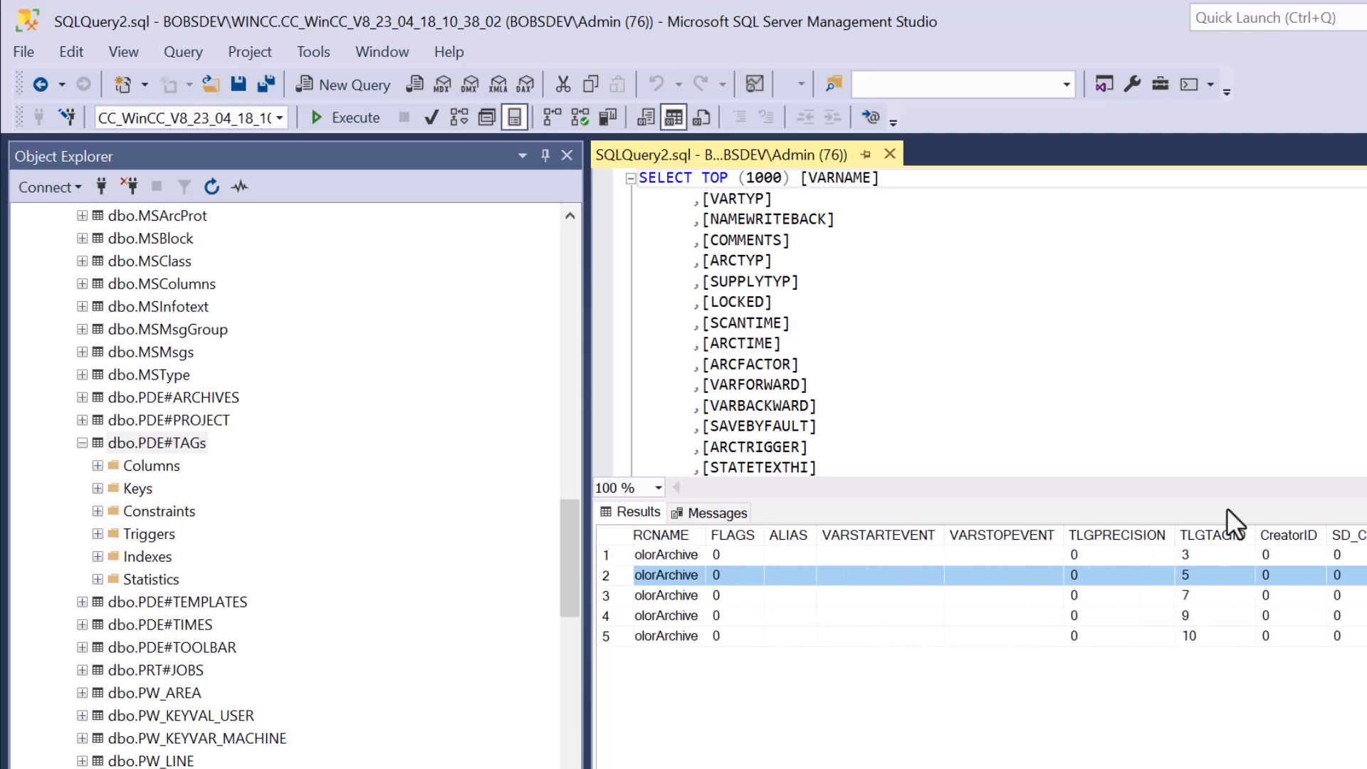
click(1241, 535)
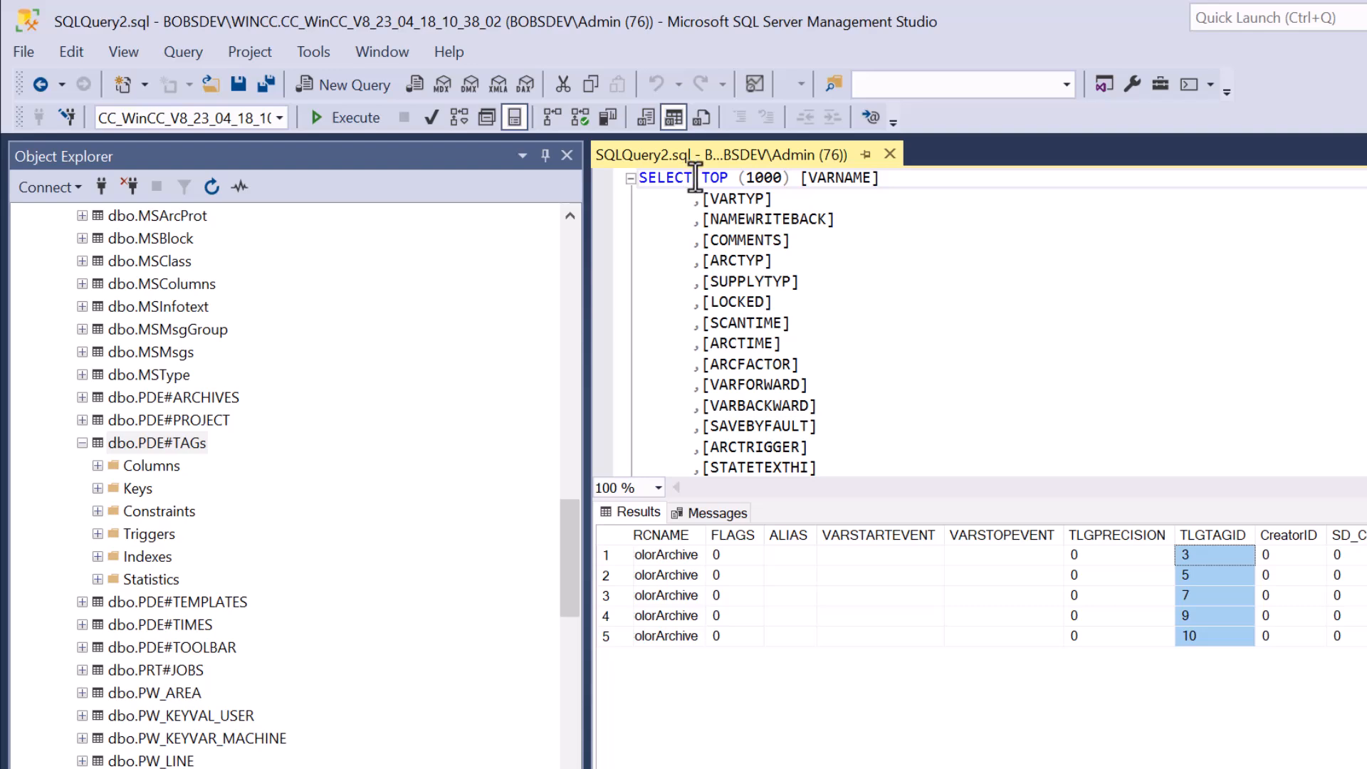
- Reduce the PDE#TAGs query to return only the VARNAME and TLGTAGID columns, and execute it
drag(695, 178, 932, 422)
key(Delete)
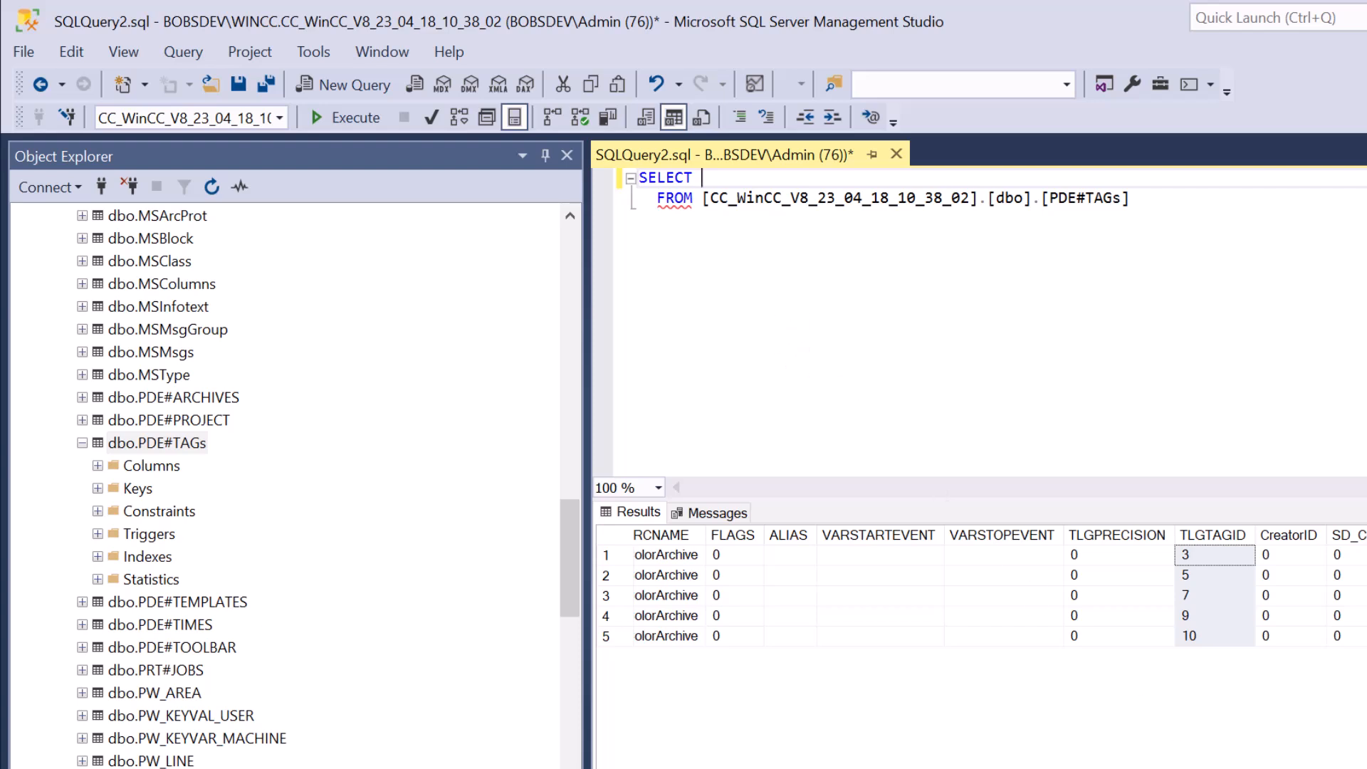
text(TLEGTAGID)
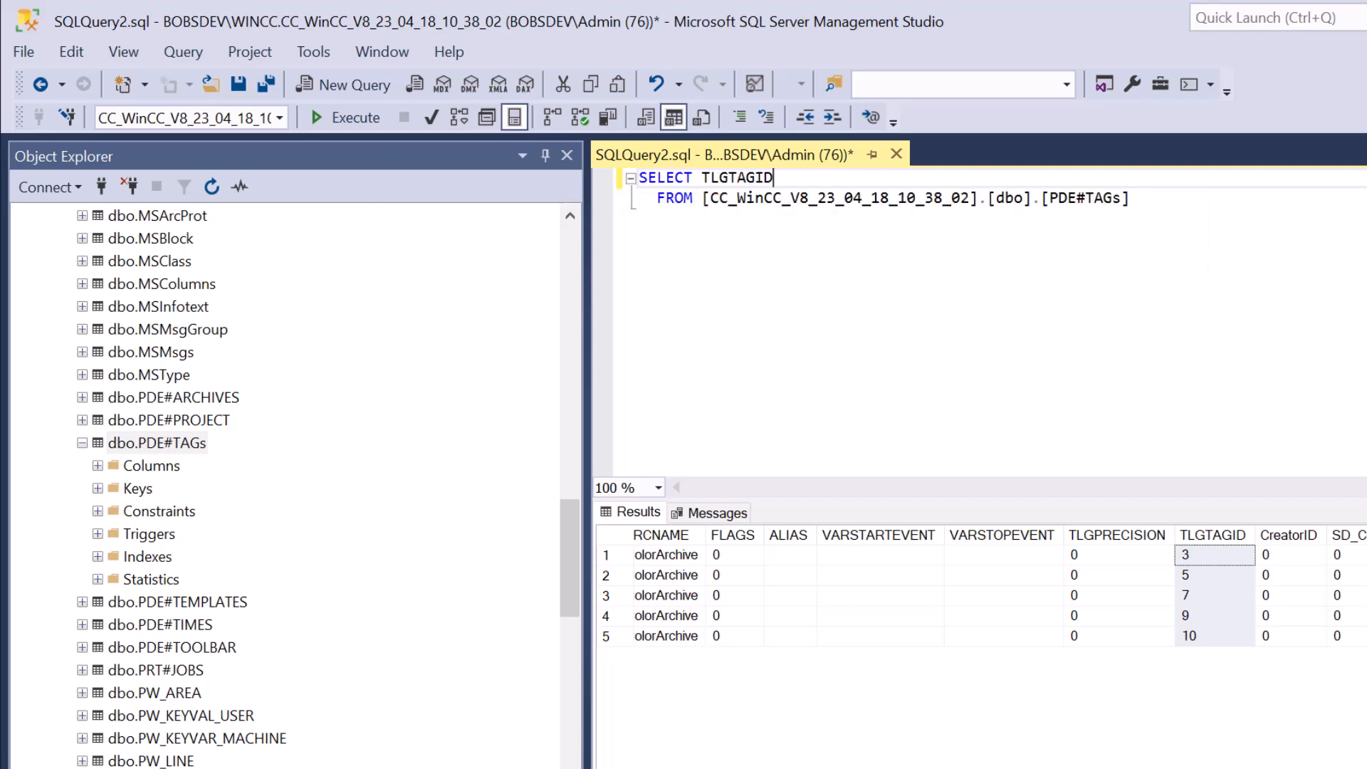
scroll(647, 553, left, 15)
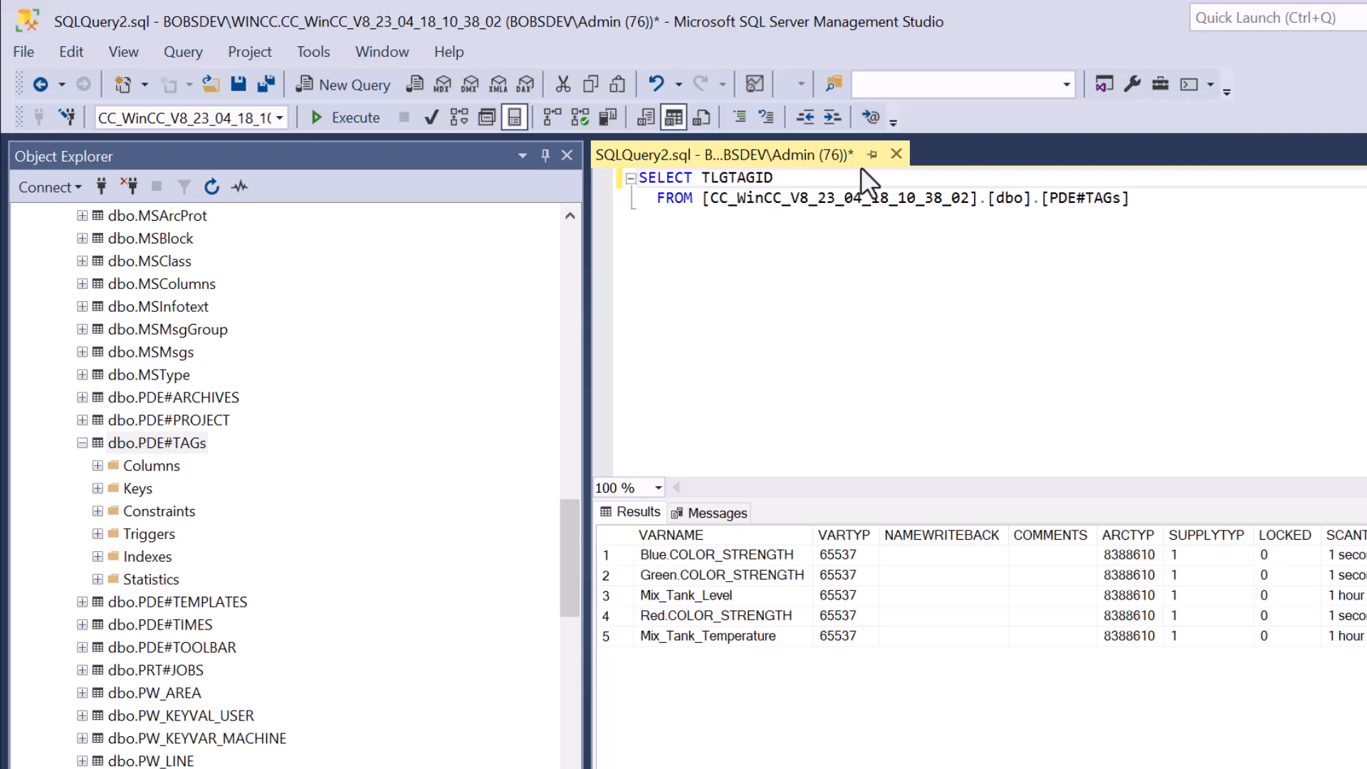
text(VARNAME)
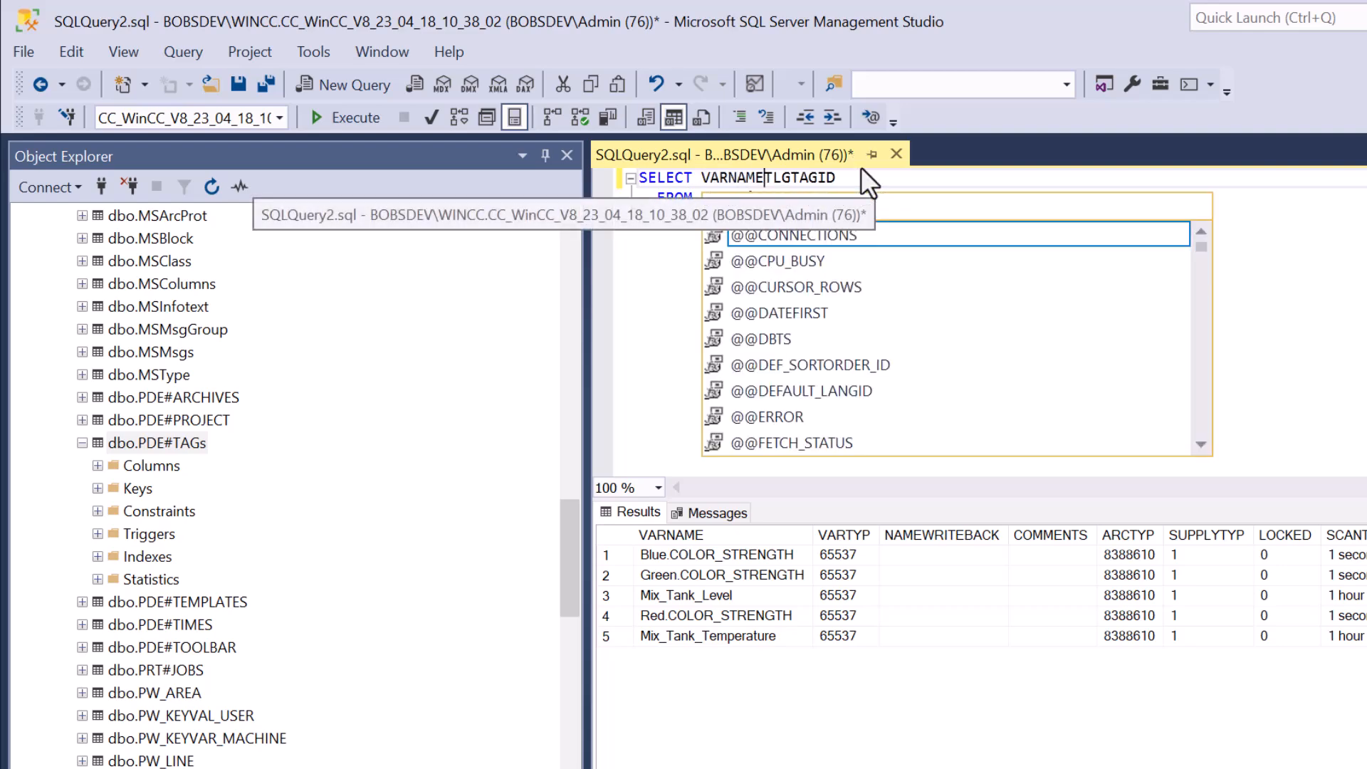
text(,)
click(330, 116)
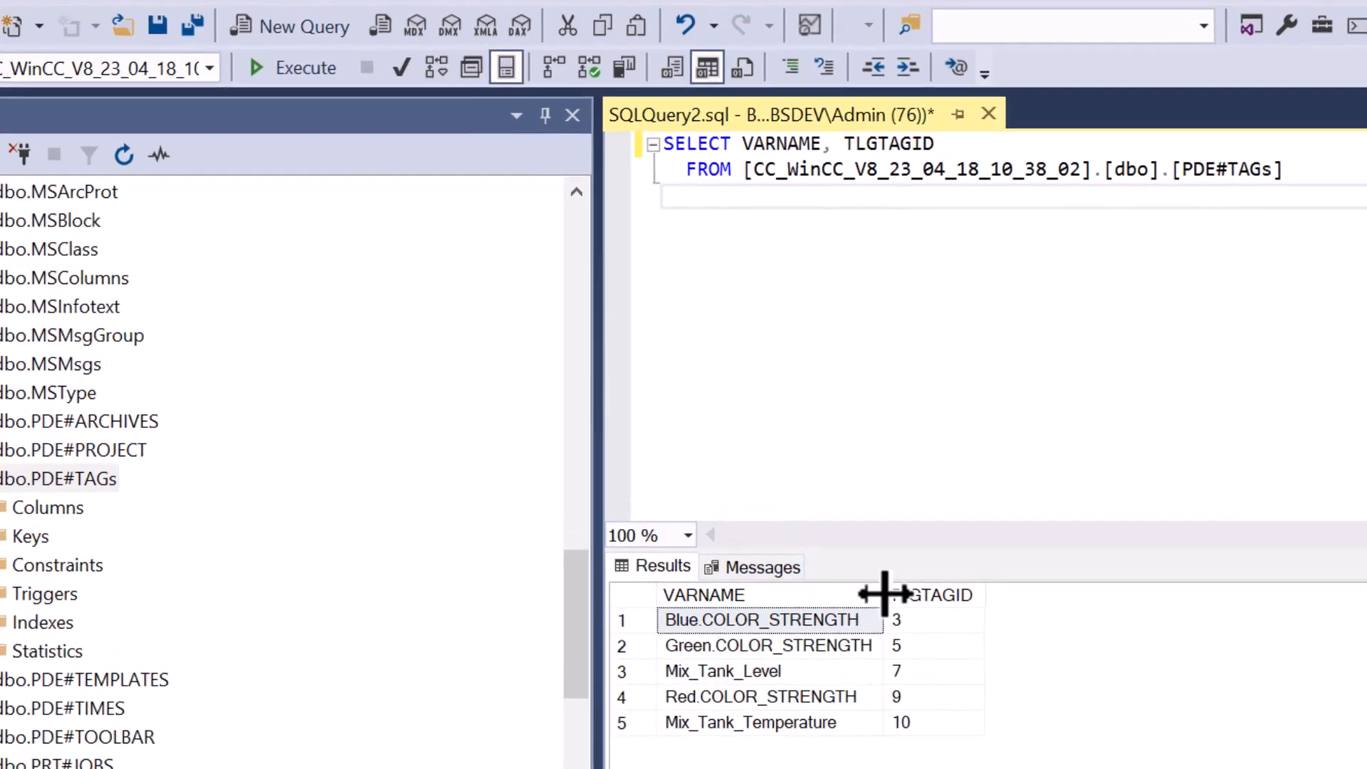
- Match the Blue.COLOR_STRENGTH tag name with its TLGTAGID value in the query results
click(922, 623)
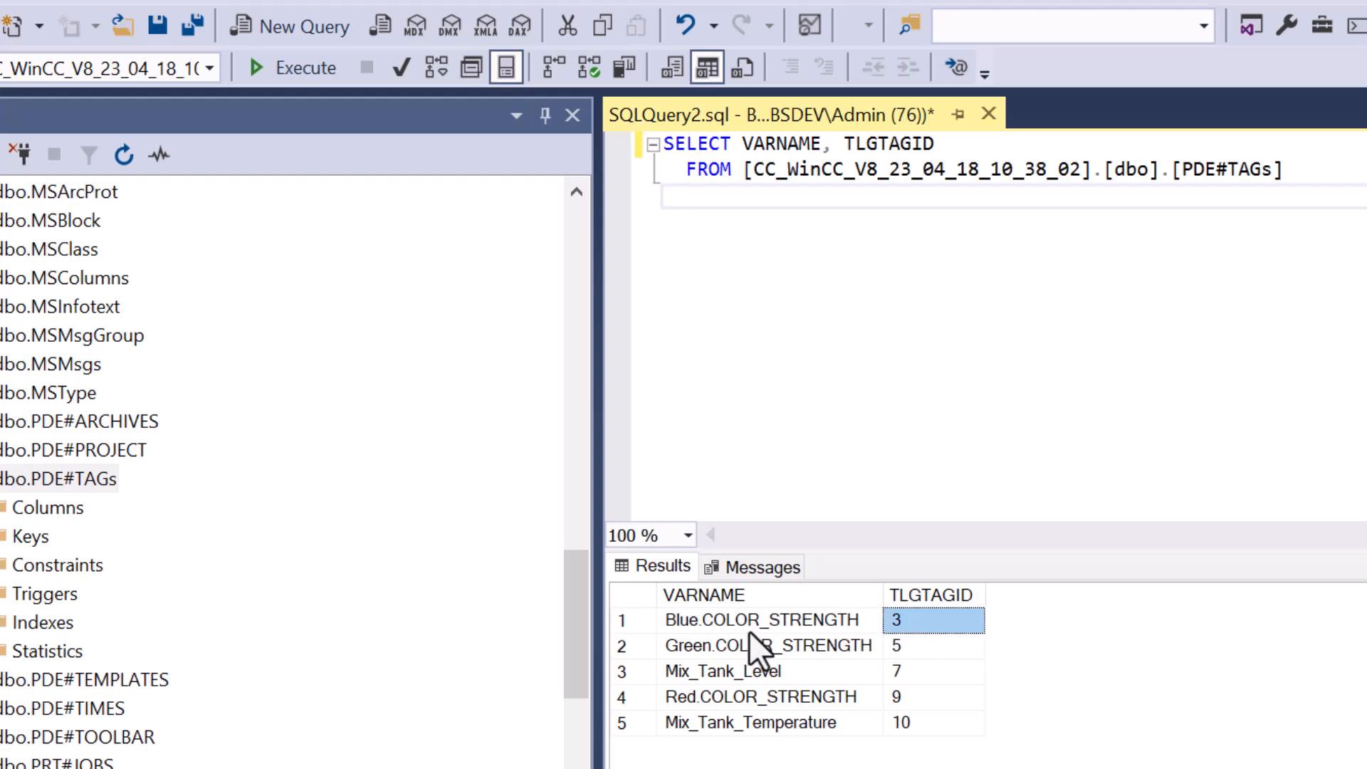
click(726, 624)
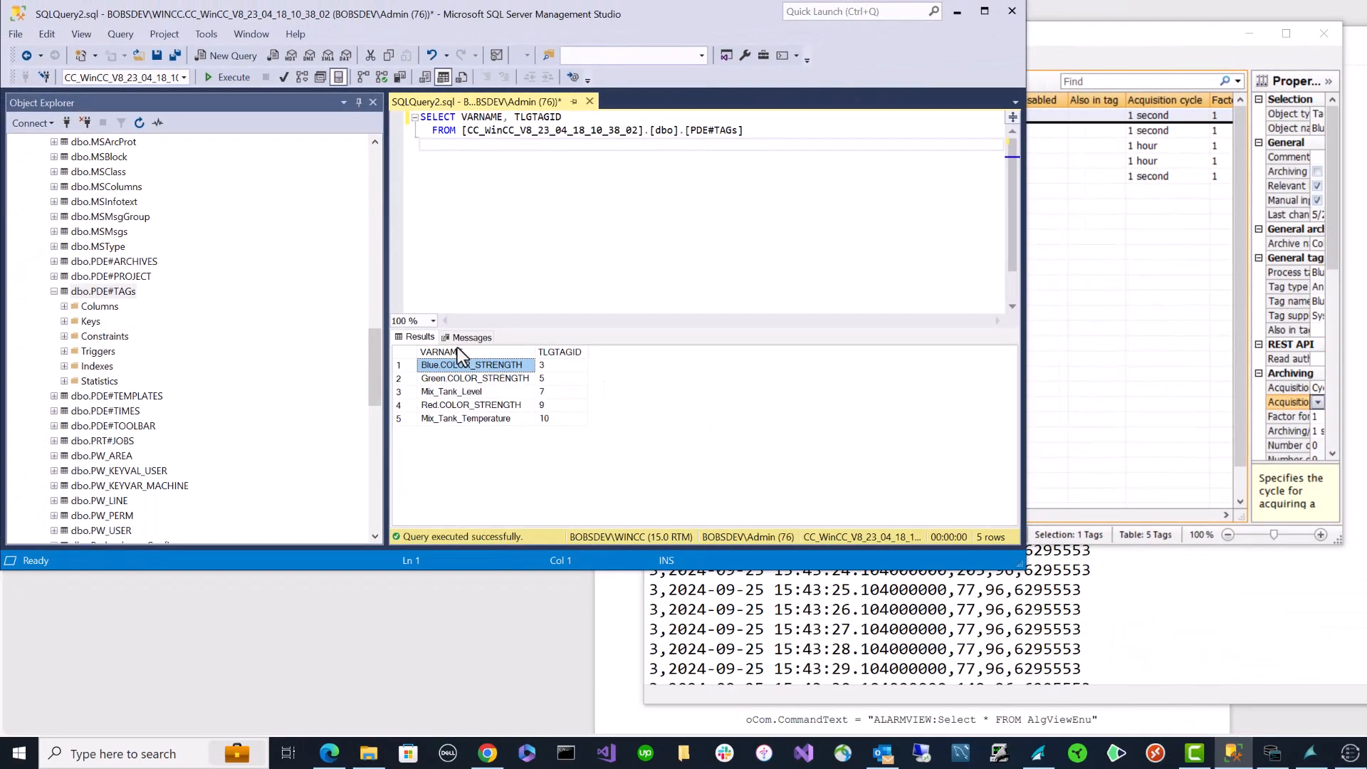
click(558, 367)
click(445, 393)
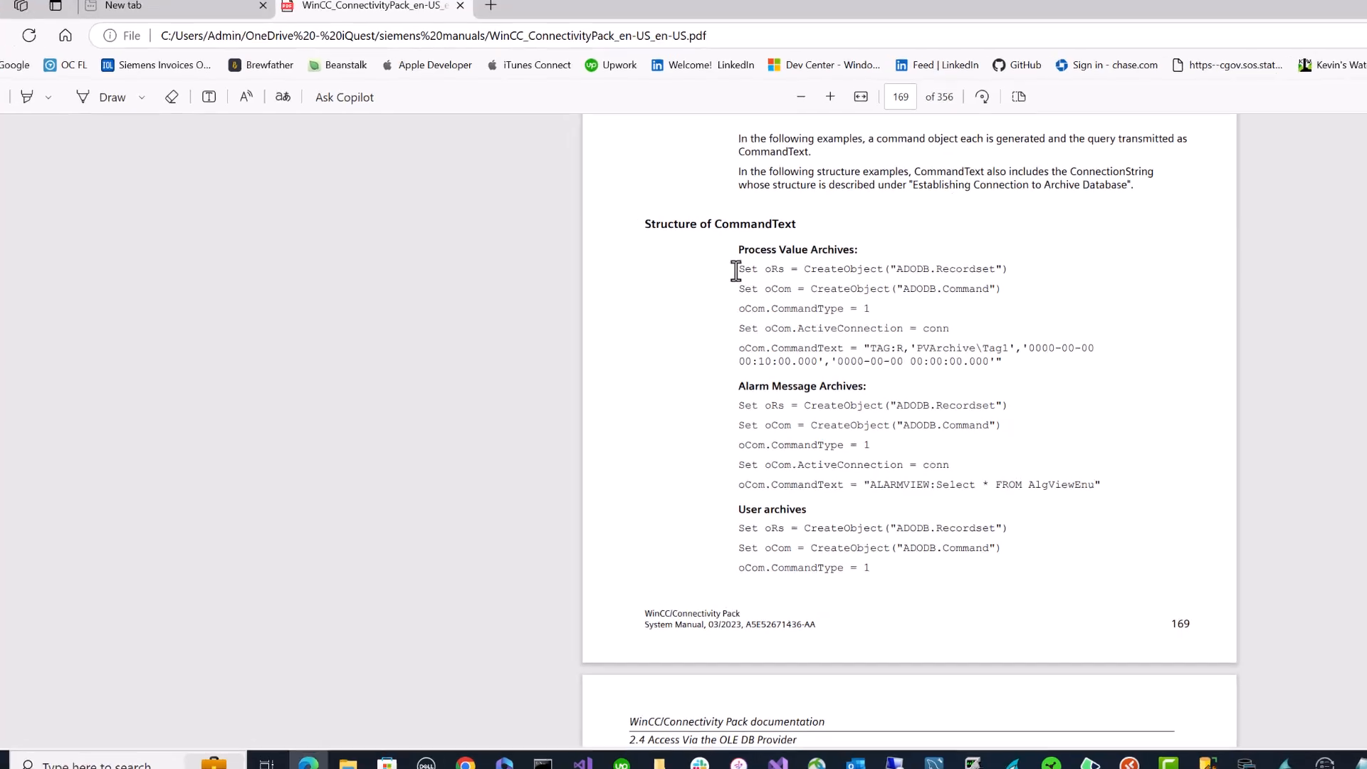
- Highlight the manual's Process Value Archives CommandText example and review the Get Data From Archive button's Release Left script in Graphics Designer
drag(736, 271, 1046, 371)
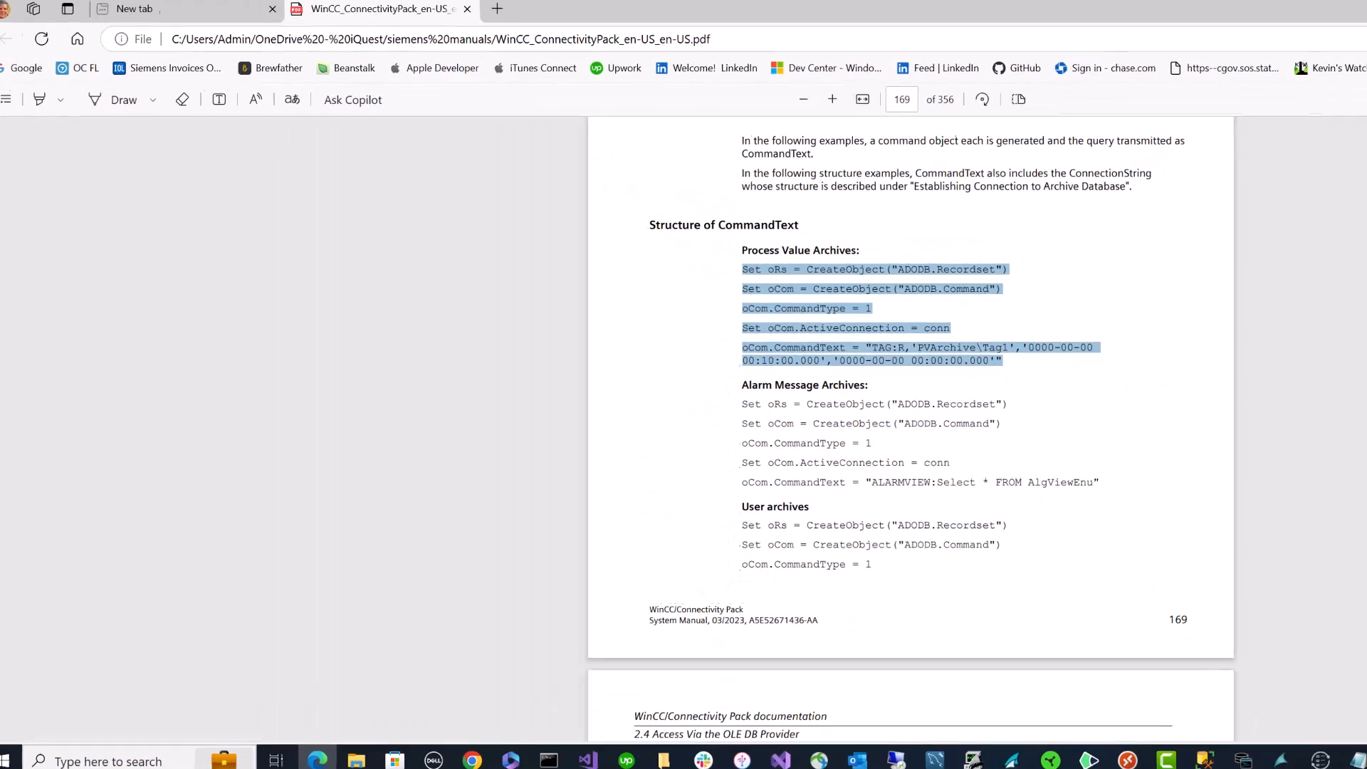
click(1351, 754)
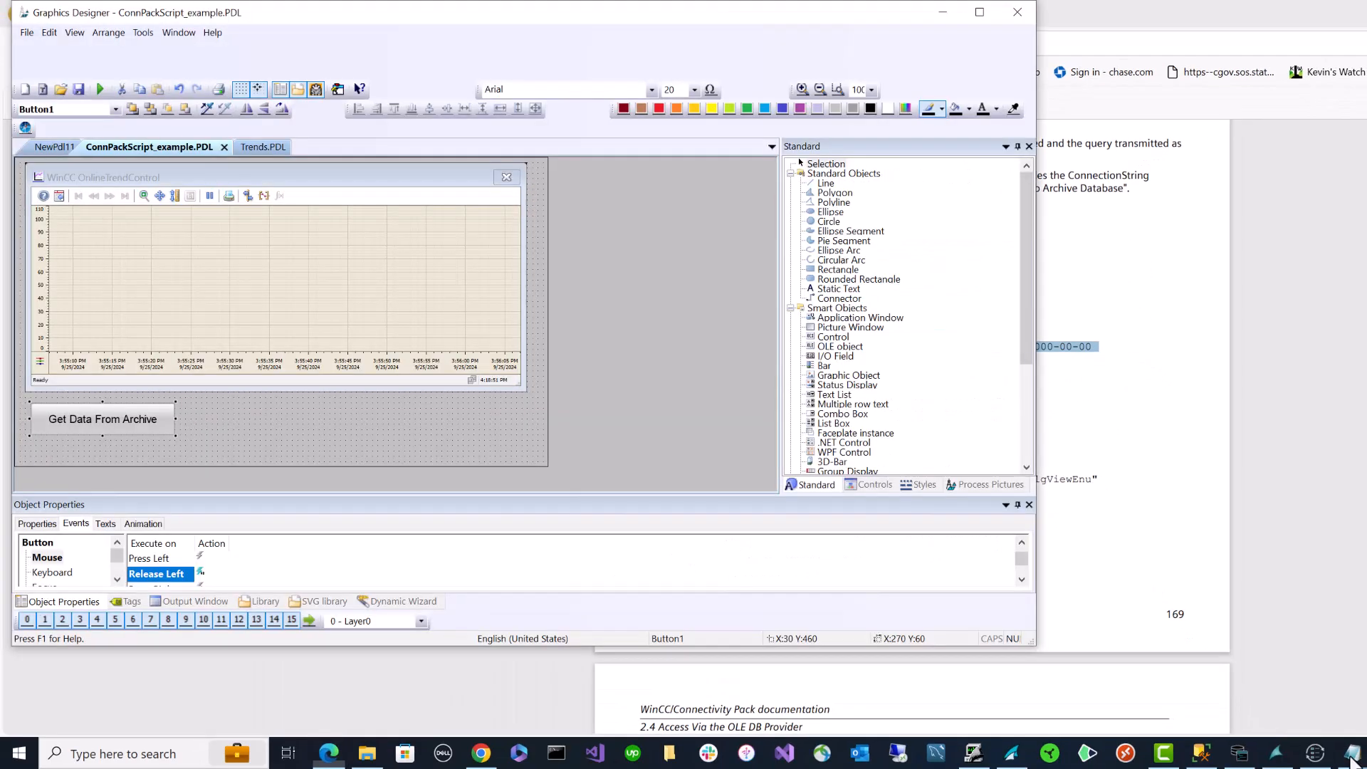
double_click(201, 574)
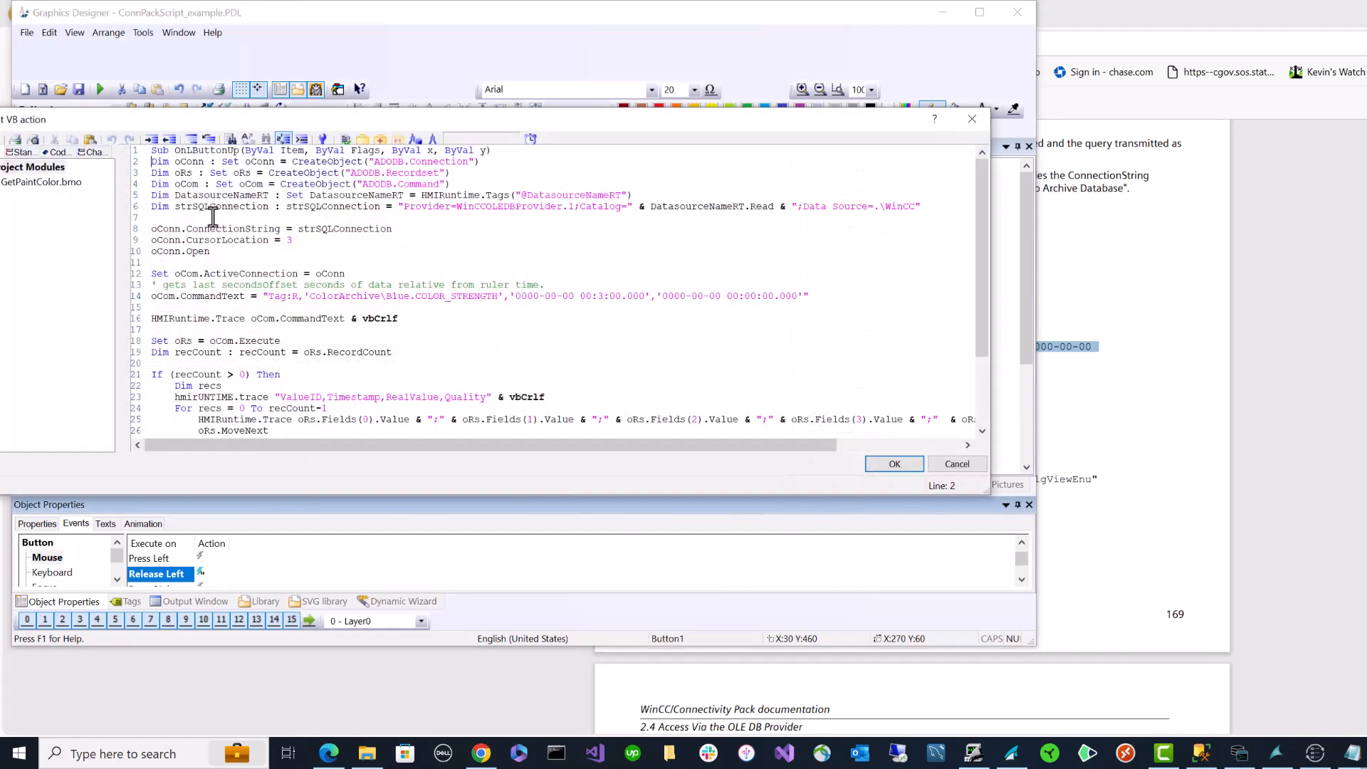
scroll(217, 215, down, 3)
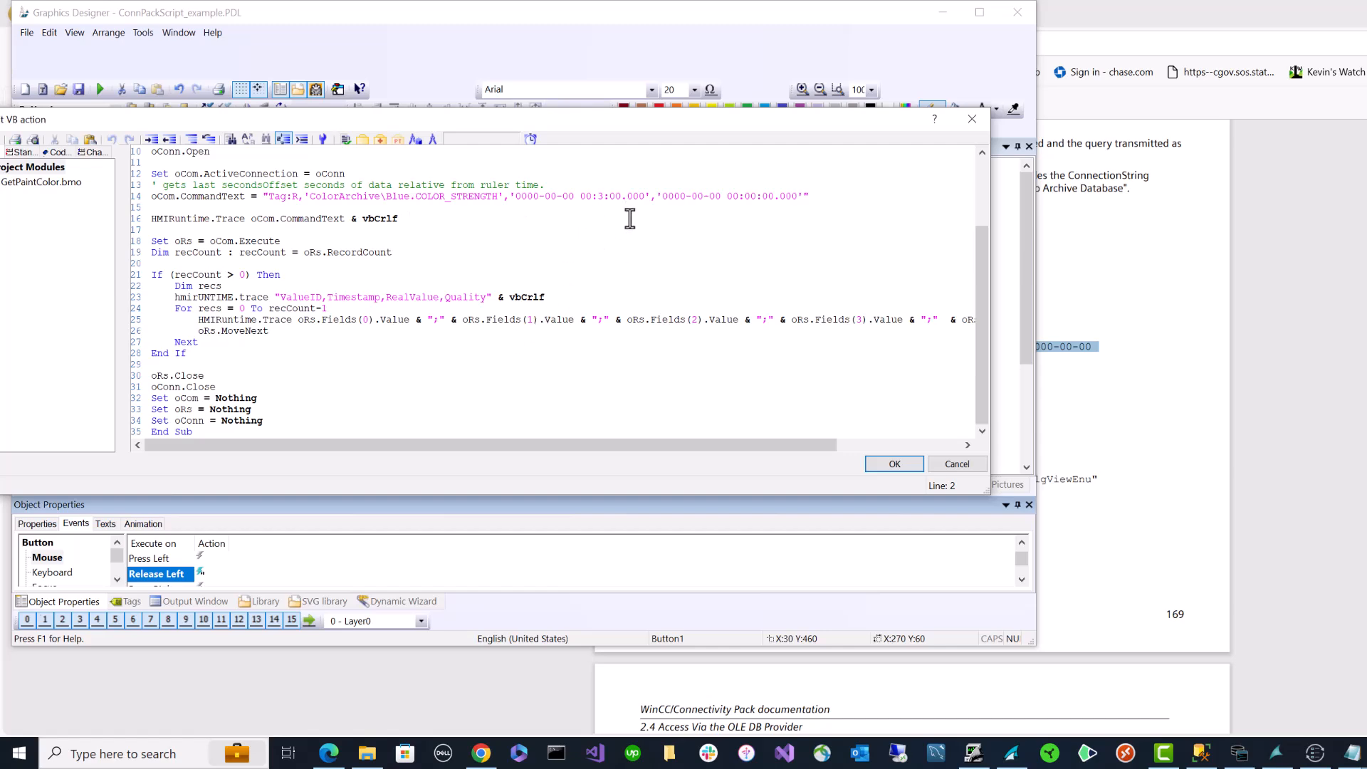
click(909, 469)
- Run ConnPackScript_example.PDL in WinCC Runtime, get the data from the archive, and review the trace output back to its first line
click(100, 89)
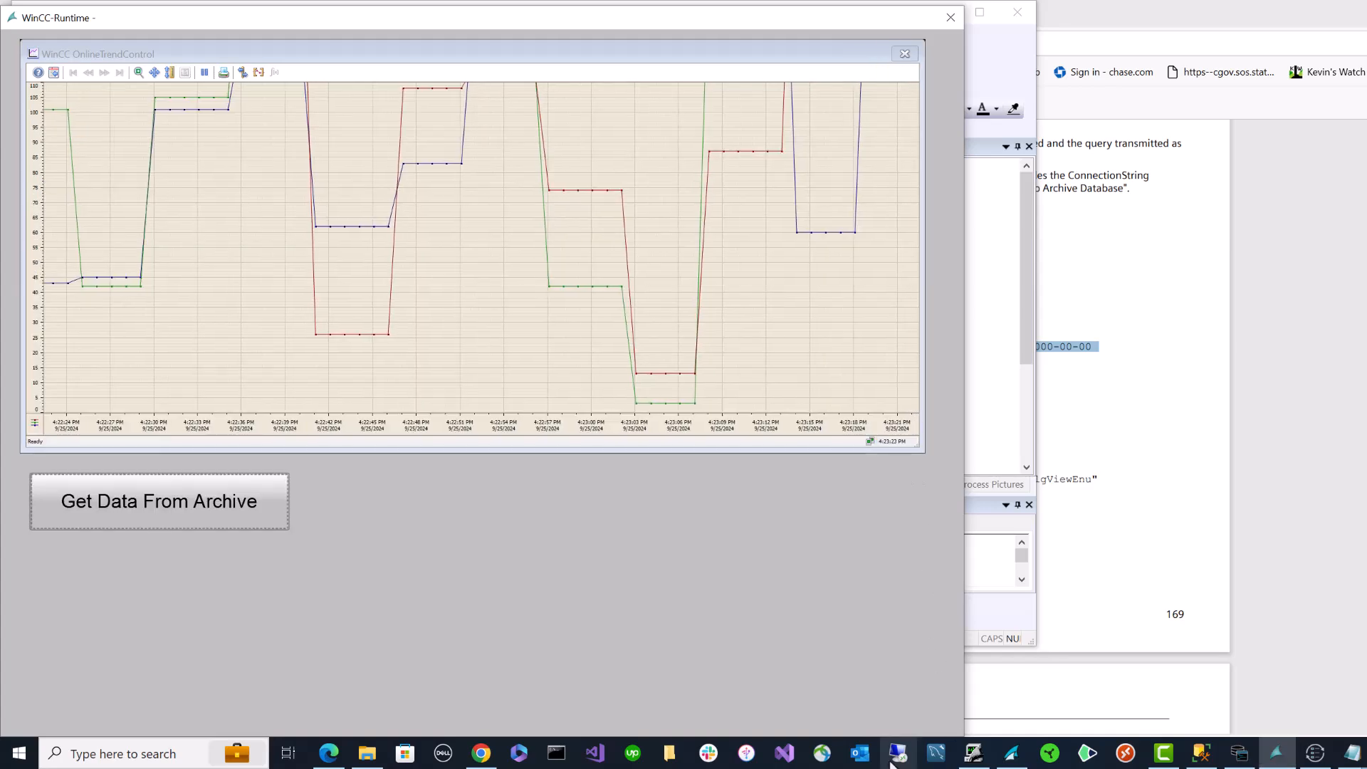
click(207, 513)
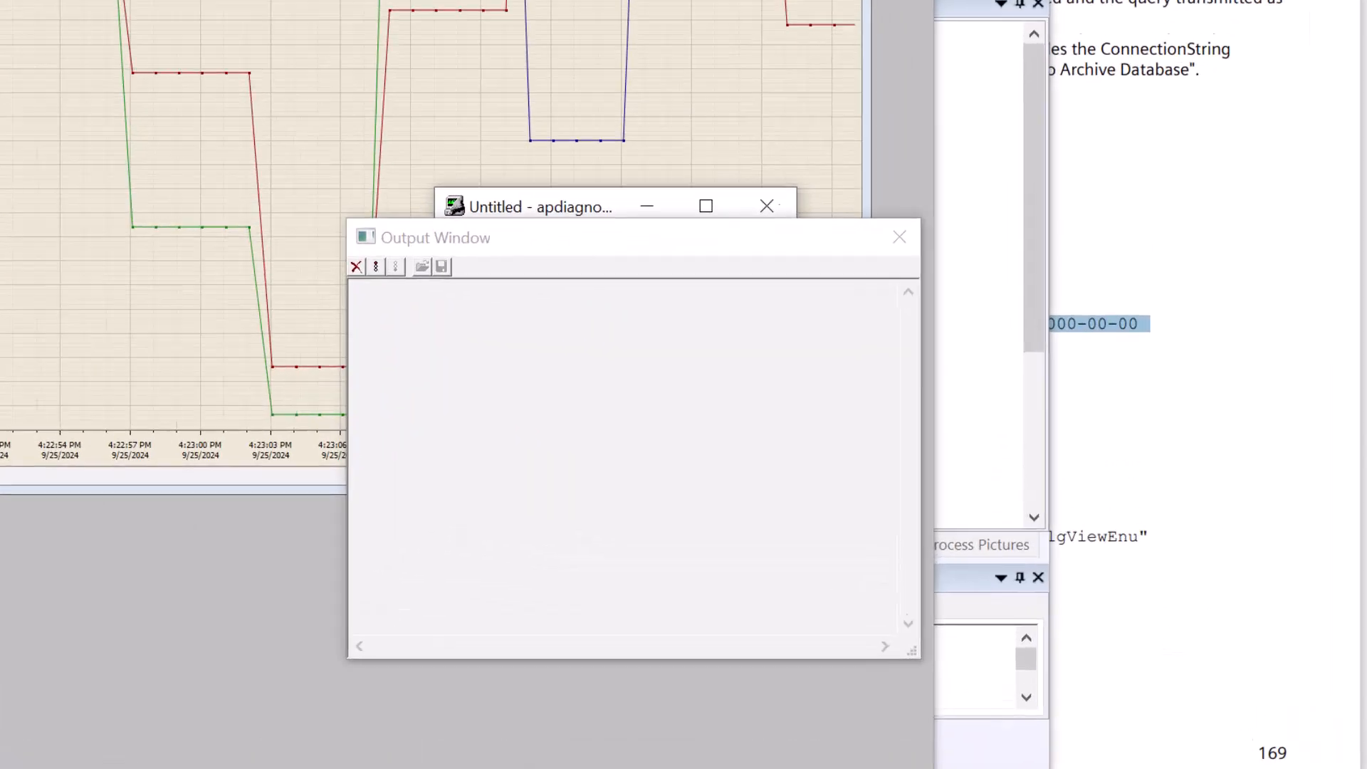
scroll(477, 474, up, 6)
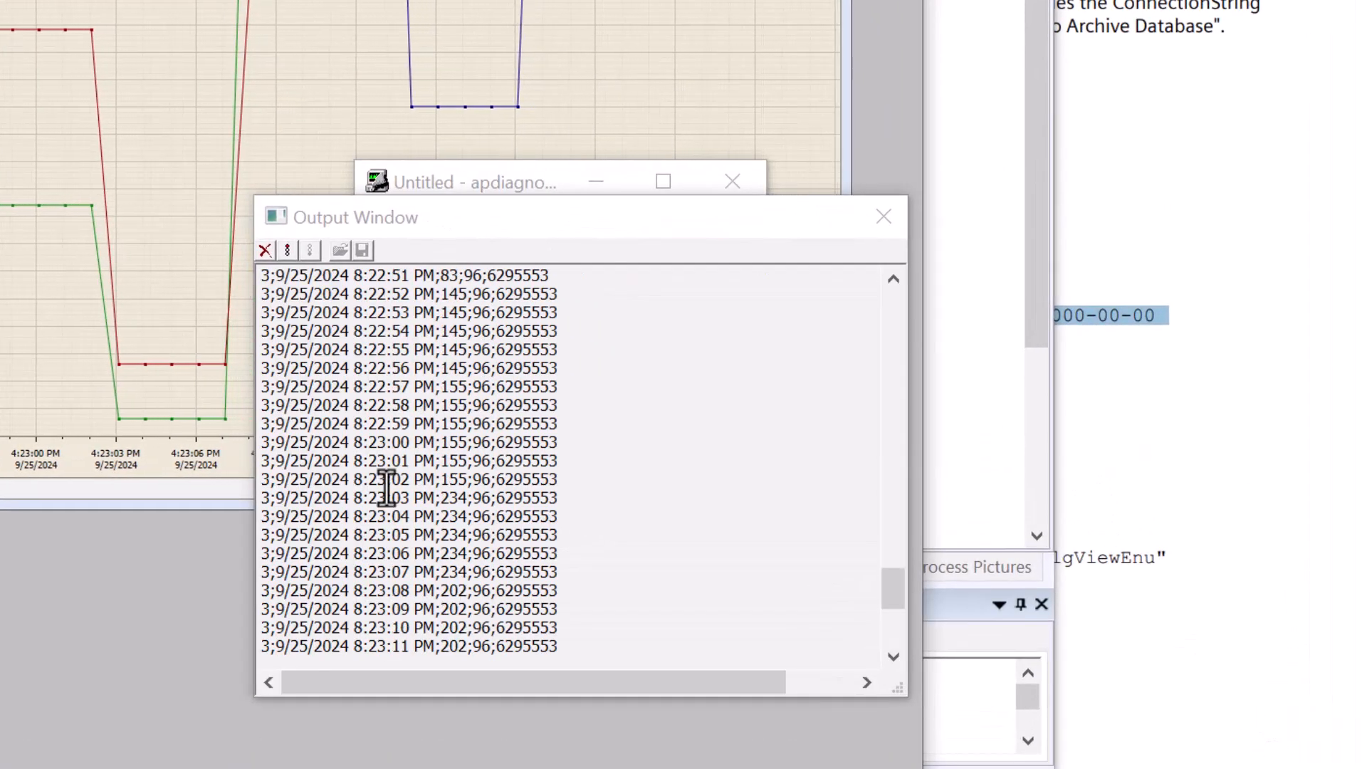
scroll(386, 489, up, 20)
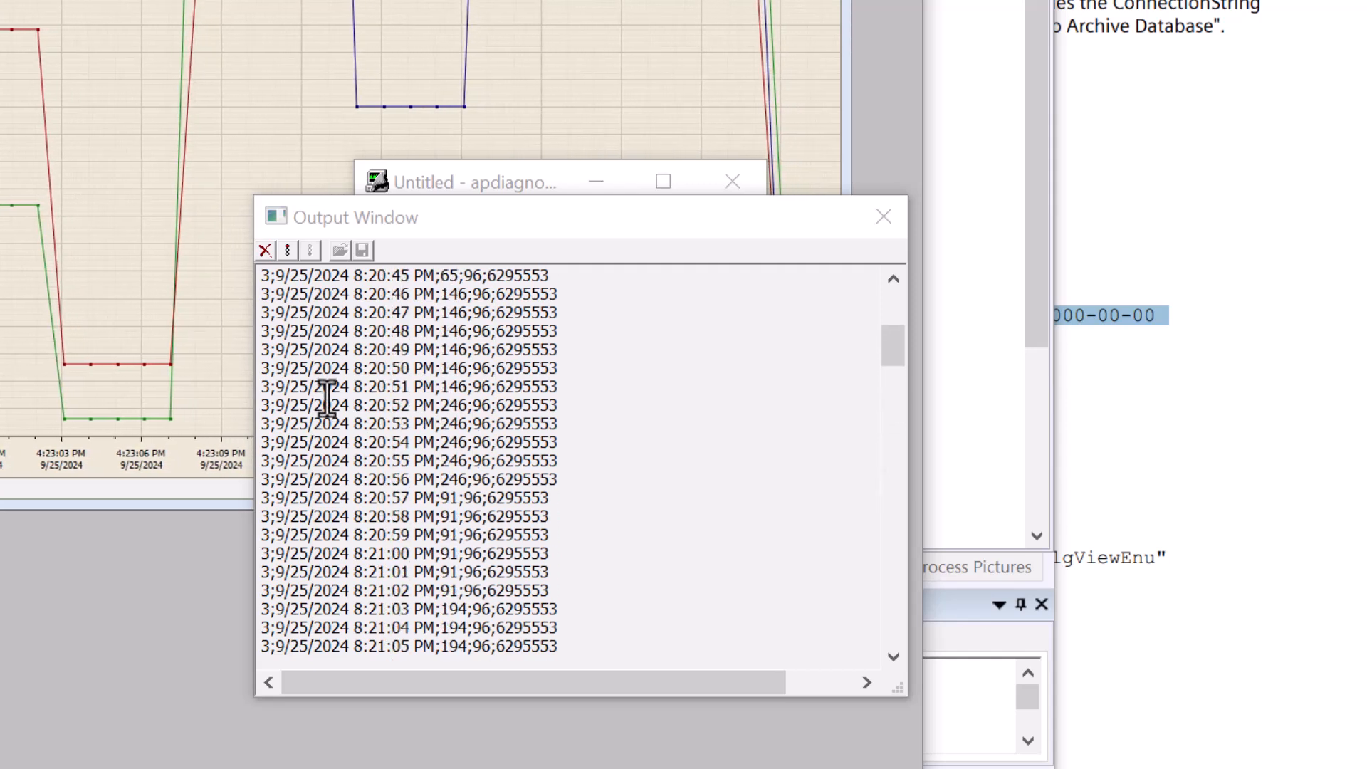
scroll(327, 396, up, 6)
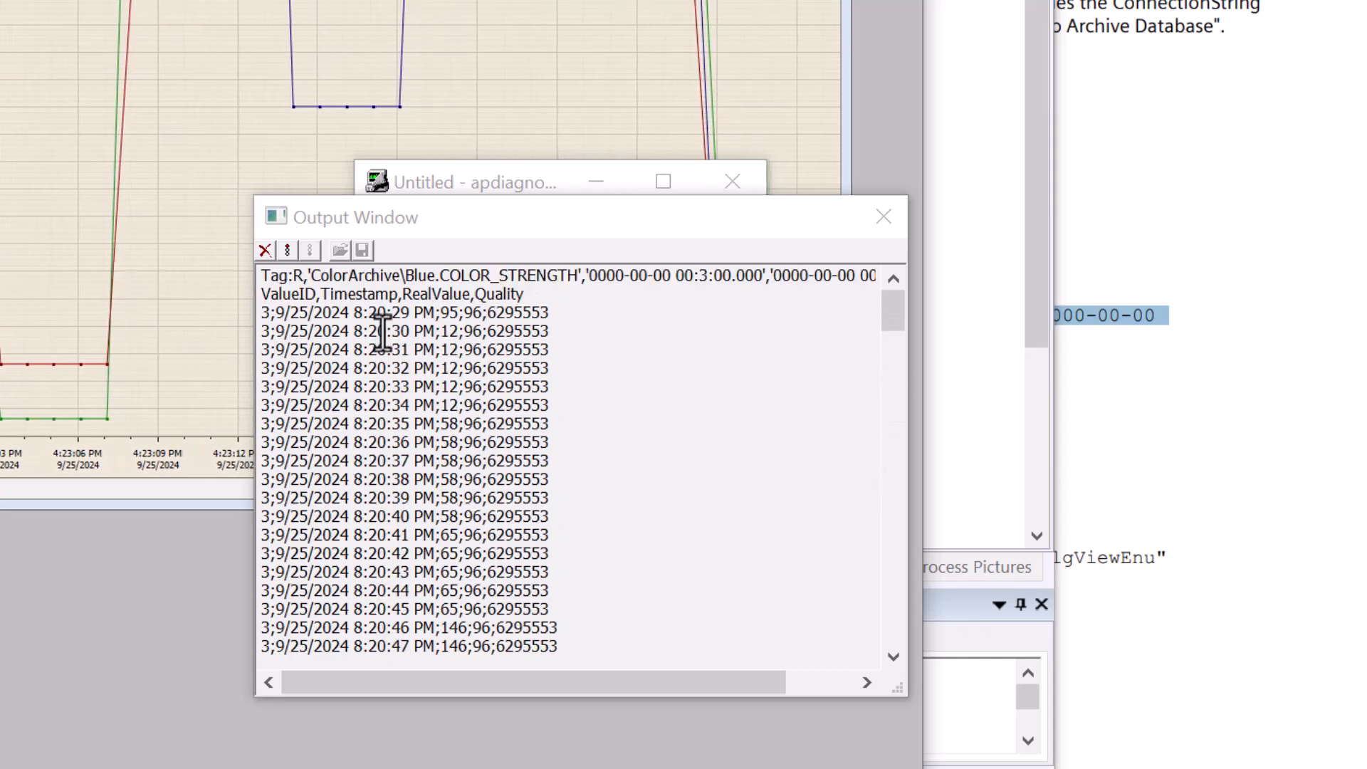